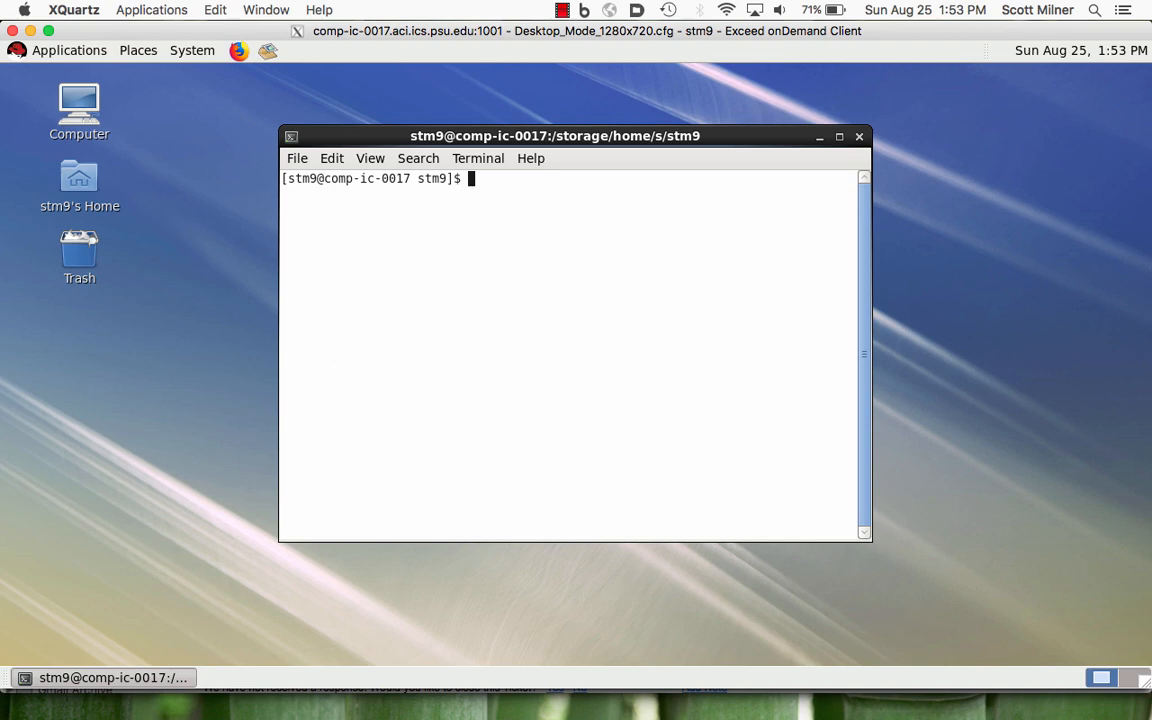
- Launch xmgrace from the terminal and maximize the Grace window
type("xmgrace")
key("Return")
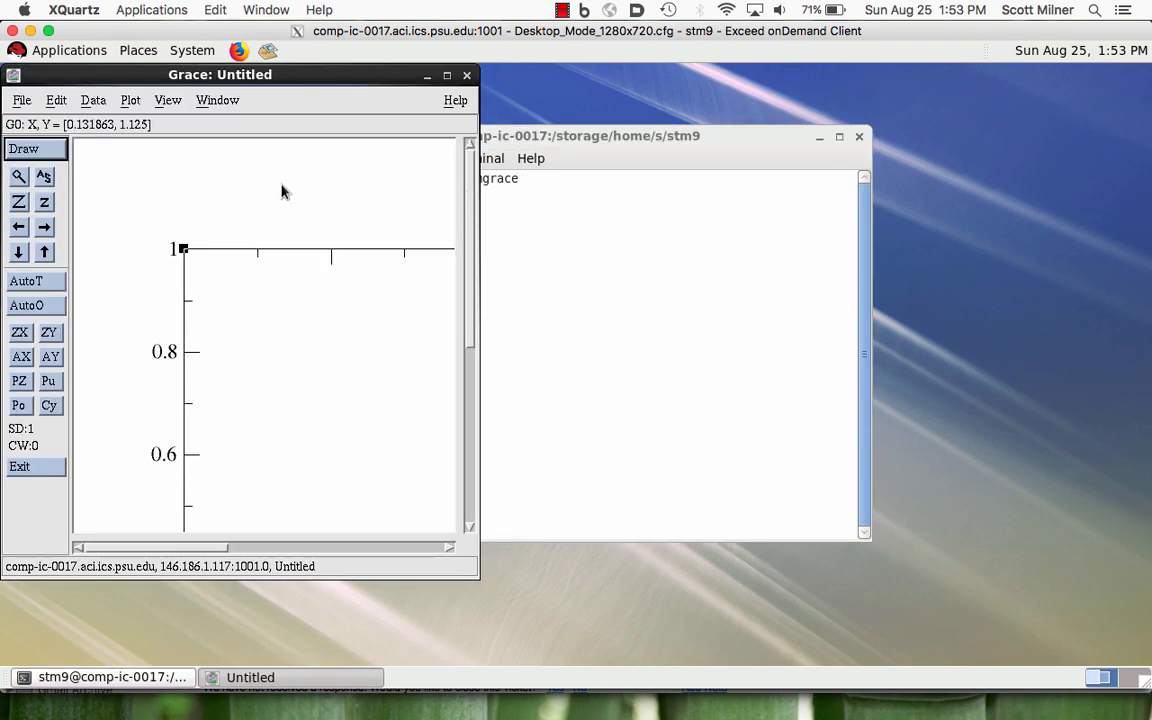
left_click(447, 77)
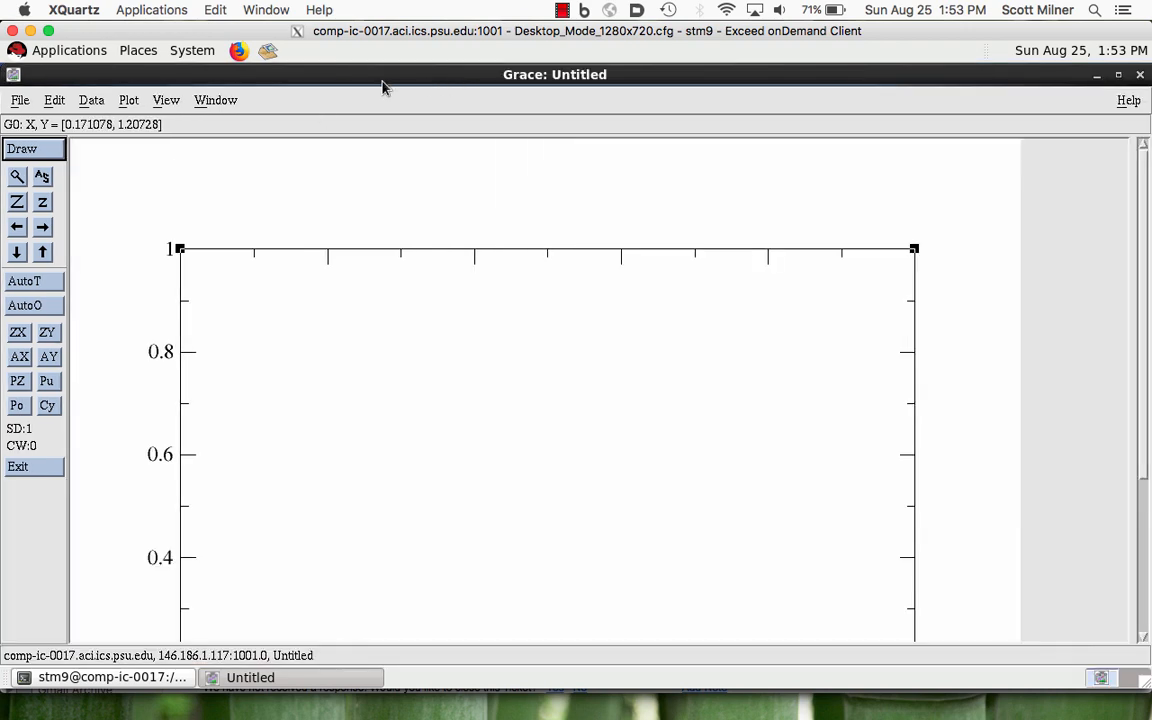
- Start an ASCII data import and go to the work directory in the home folder
left_click(92, 102)
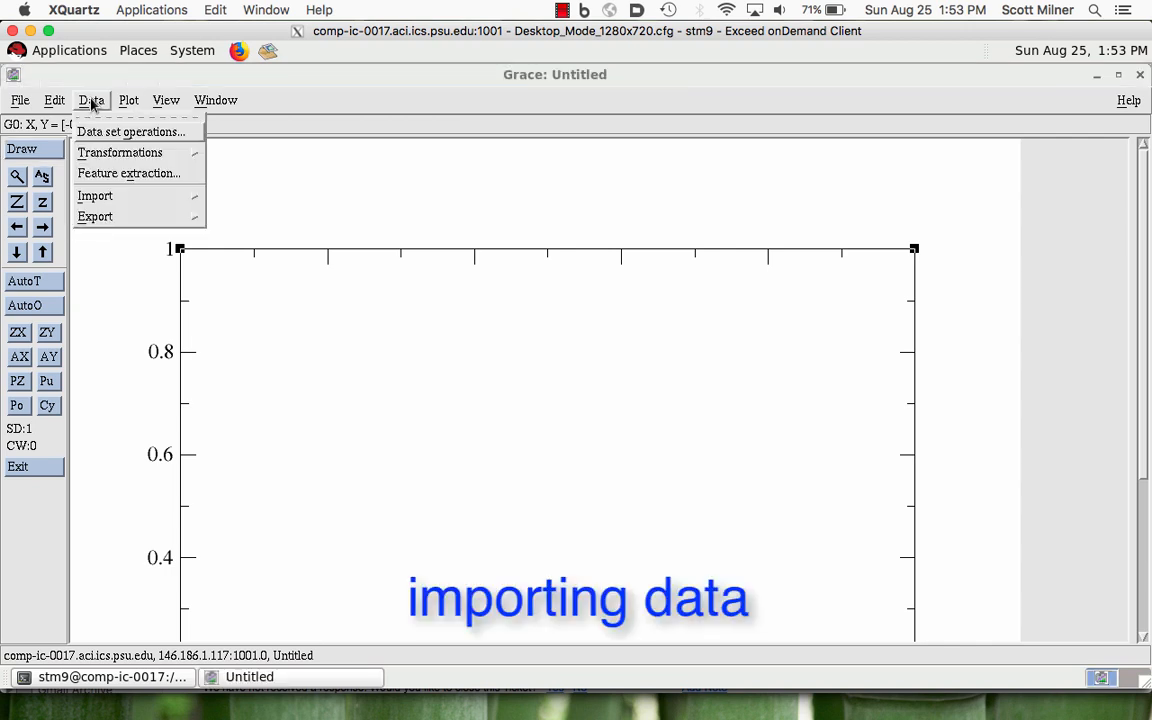
mouse_move(103, 195)
left_click(207, 210)
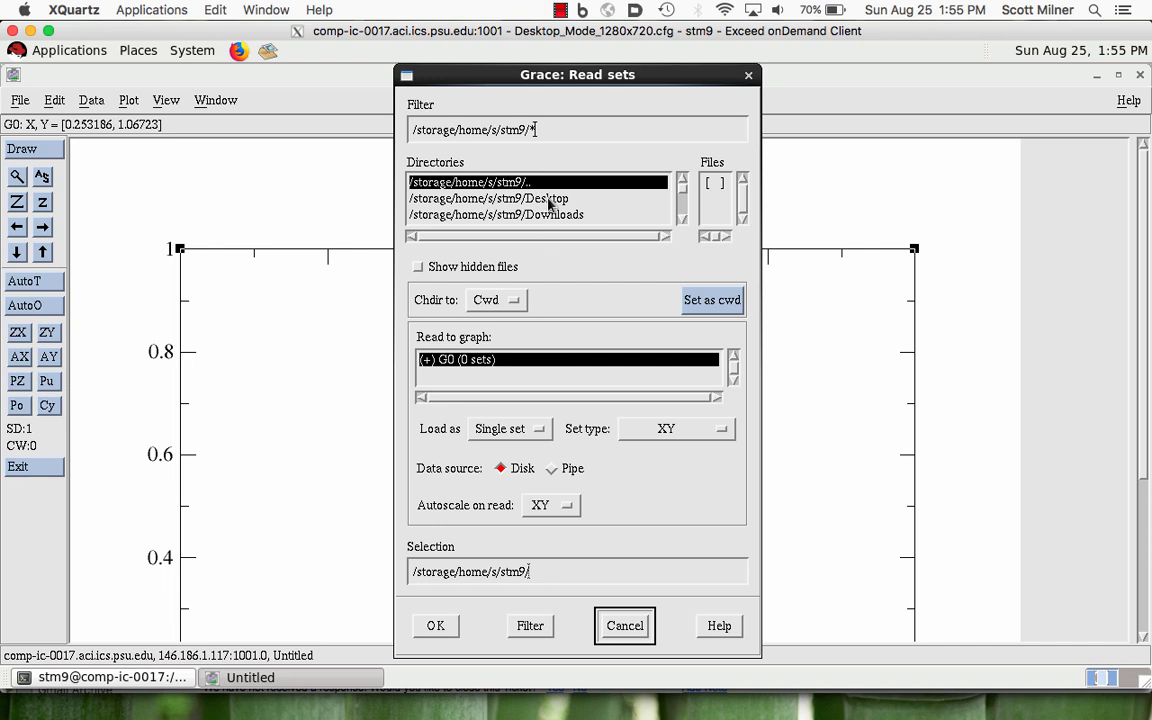
left_click(682, 211)
left_click(682, 211)
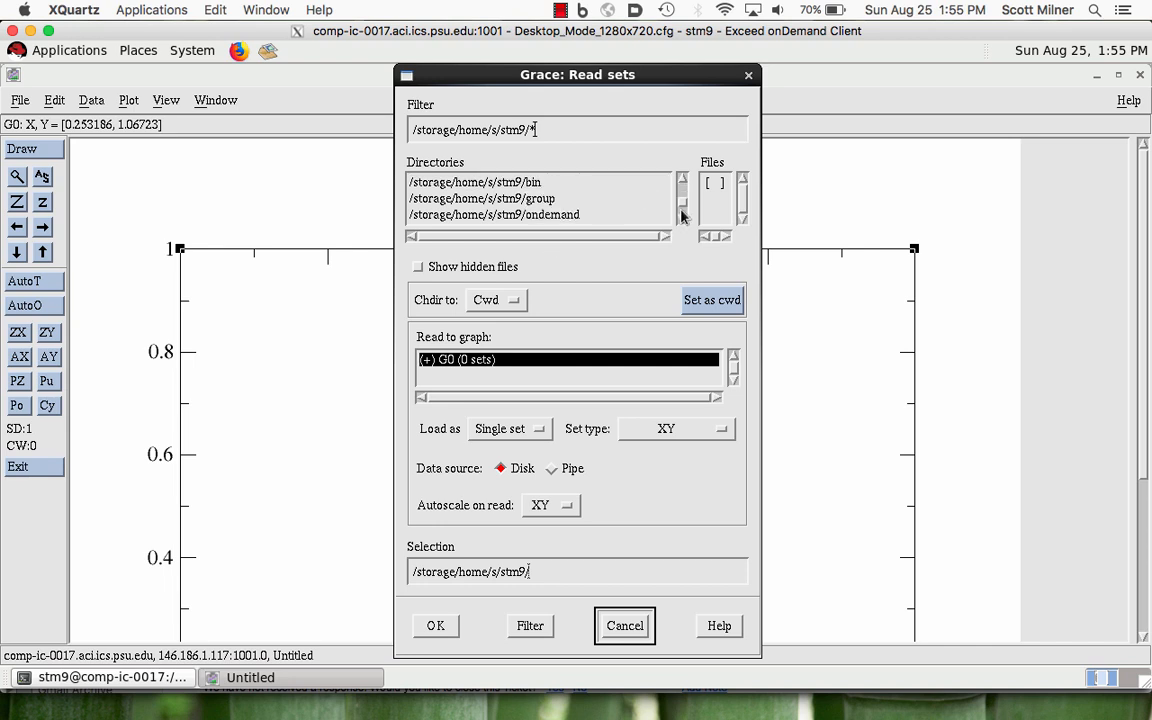
left_click(682, 215)
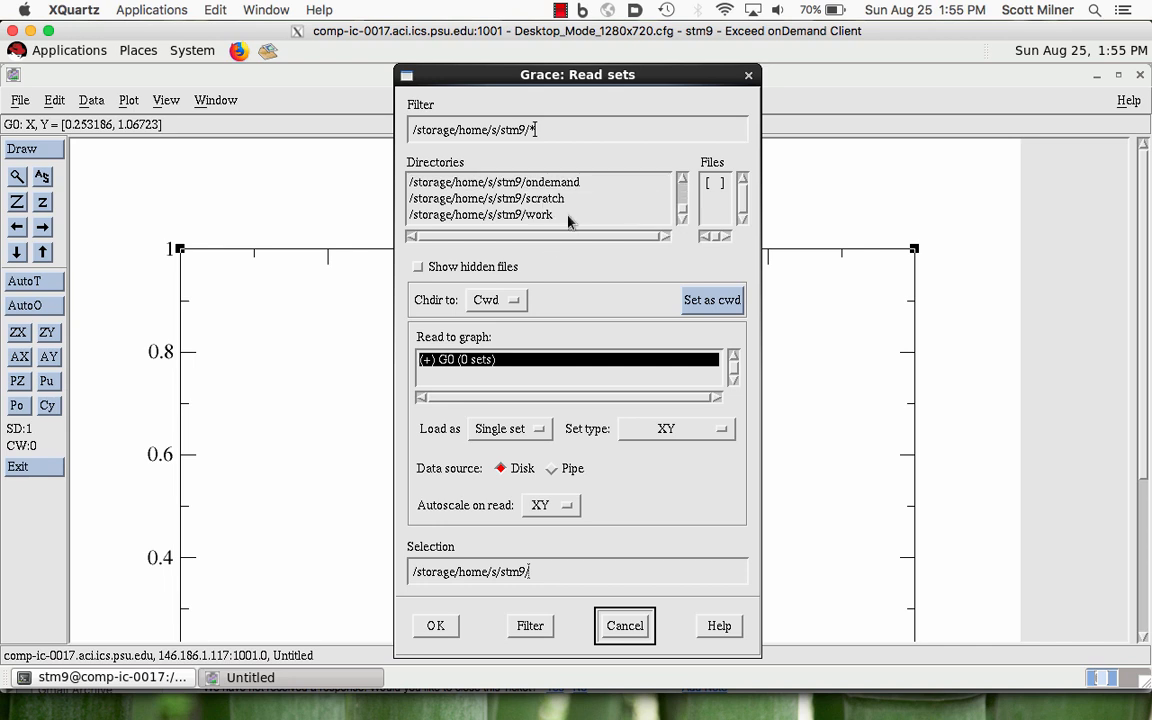
double_click(569, 215)
- Browse from the work directory to the ChE597/Ions/corrFcns/Run folder
left_click(658, 210)
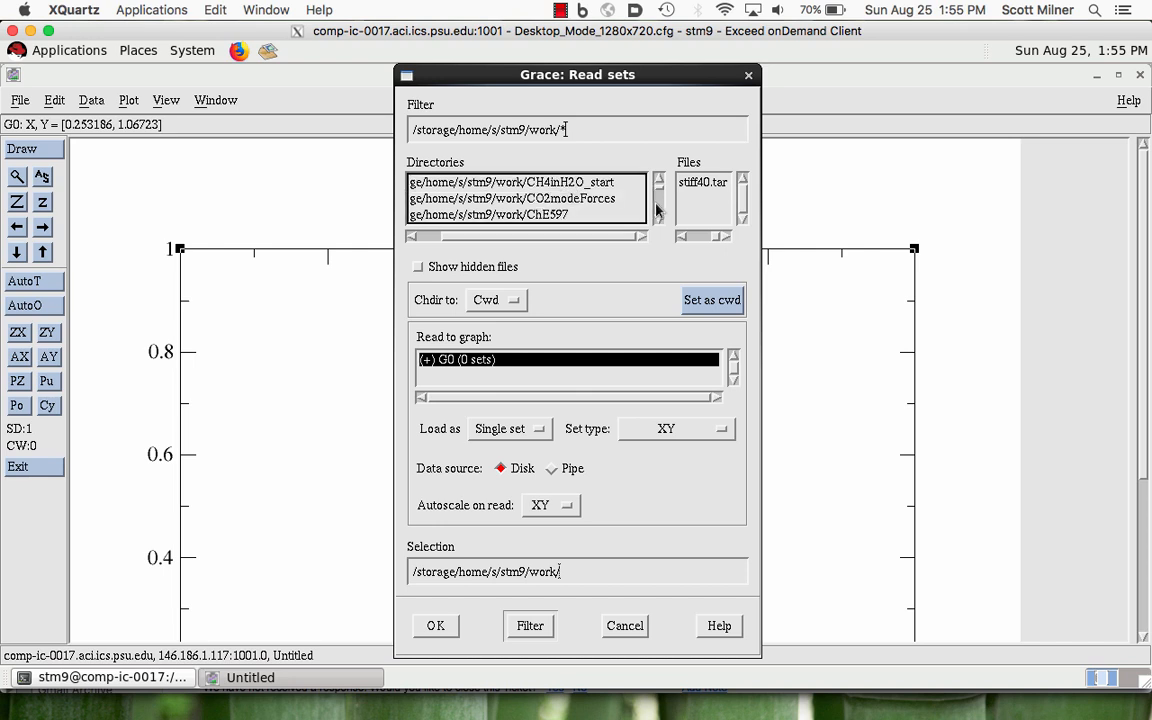
double_click(576, 214)
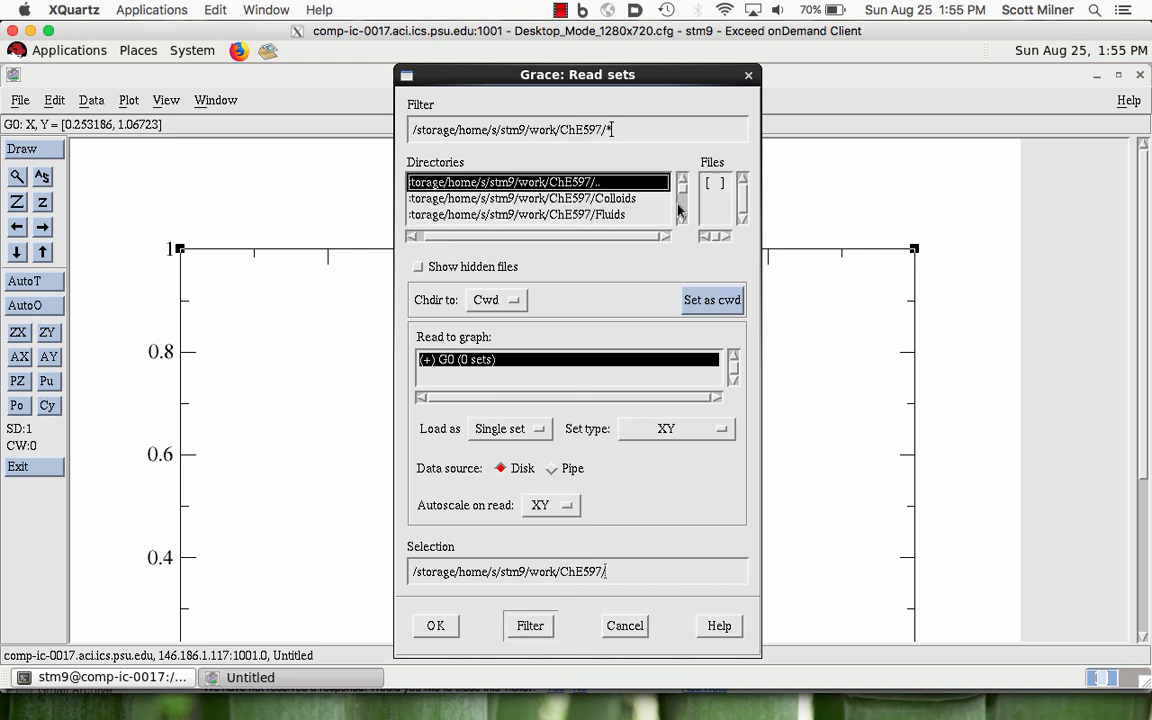
left_click(678, 210)
double_click(614, 215)
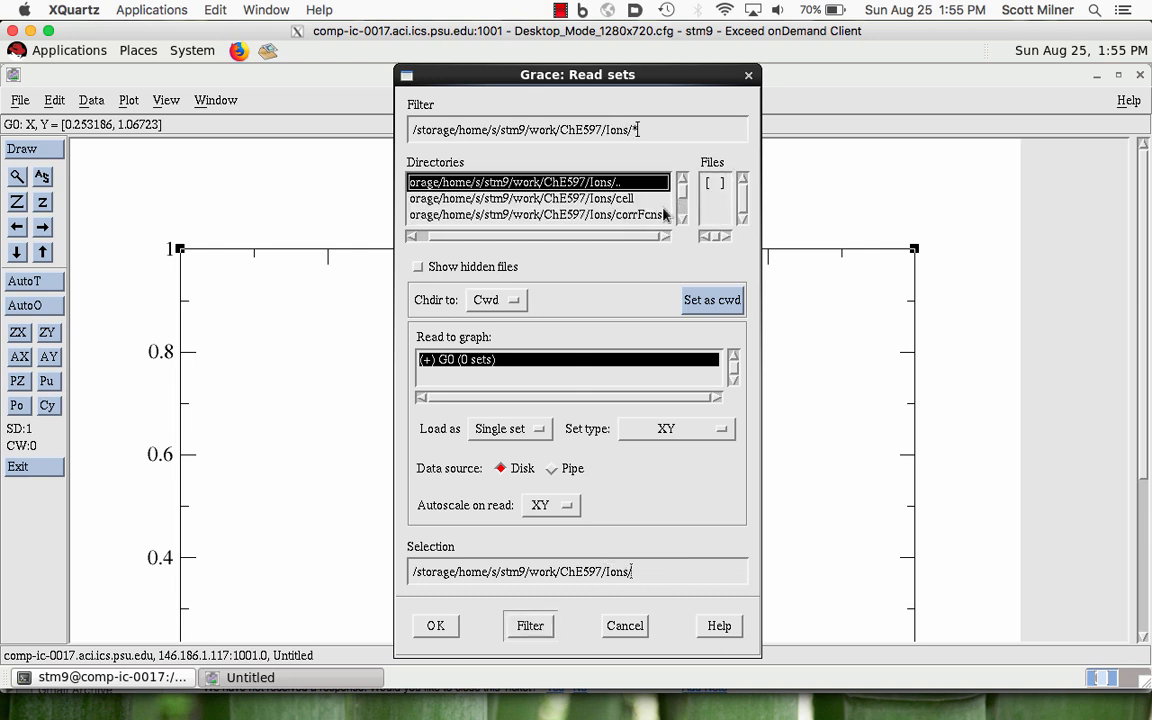
double_click(627, 215)
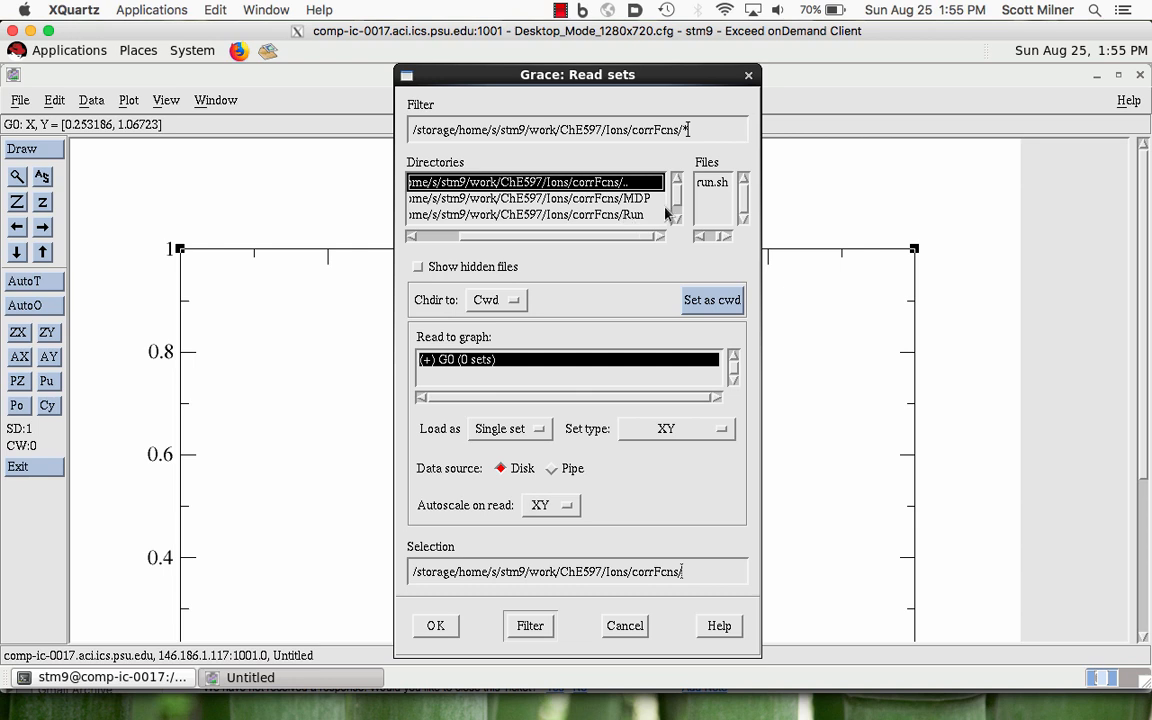
scroll(678, 213, "down", 1)
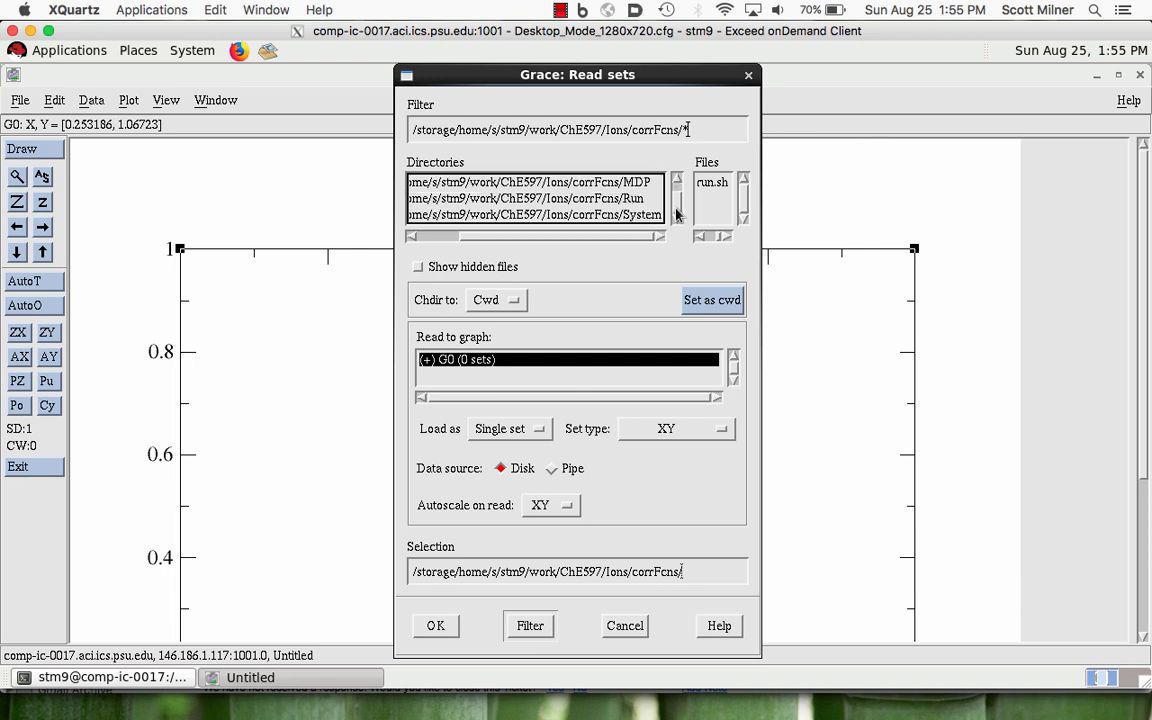
double_click(640, 200)
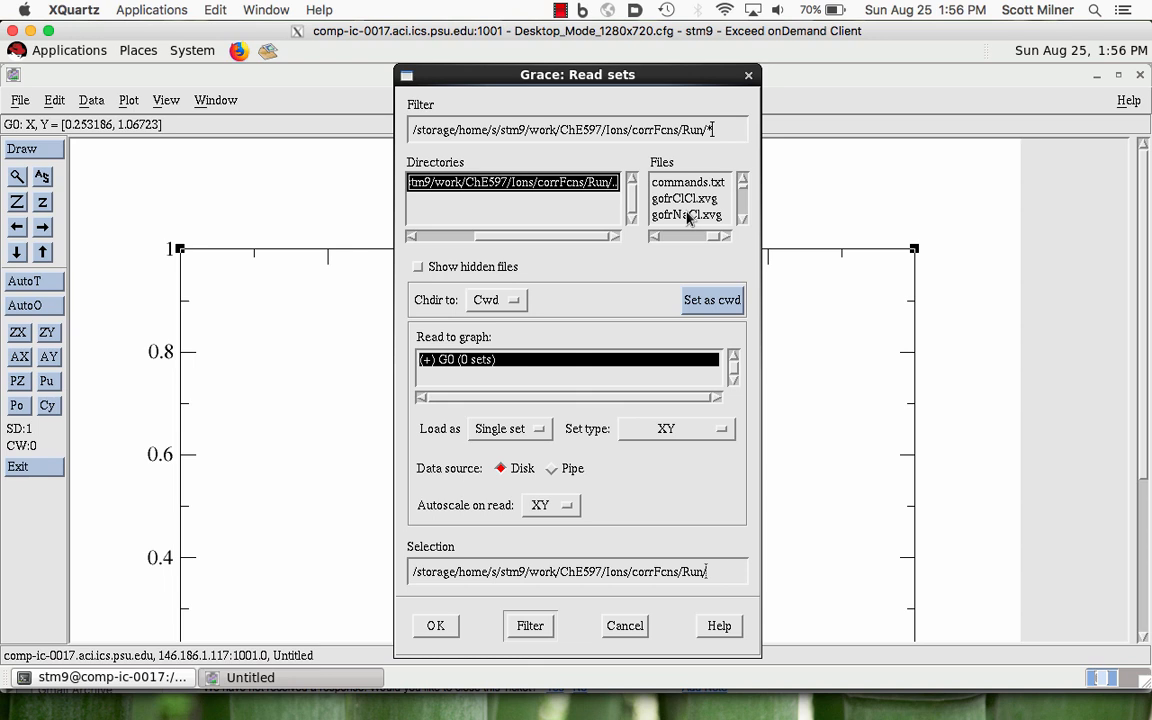
- Import gofrNaCl.xvg into graph G0 as a single set of type XY
left_click(687, 215)
left_click(590, 428)
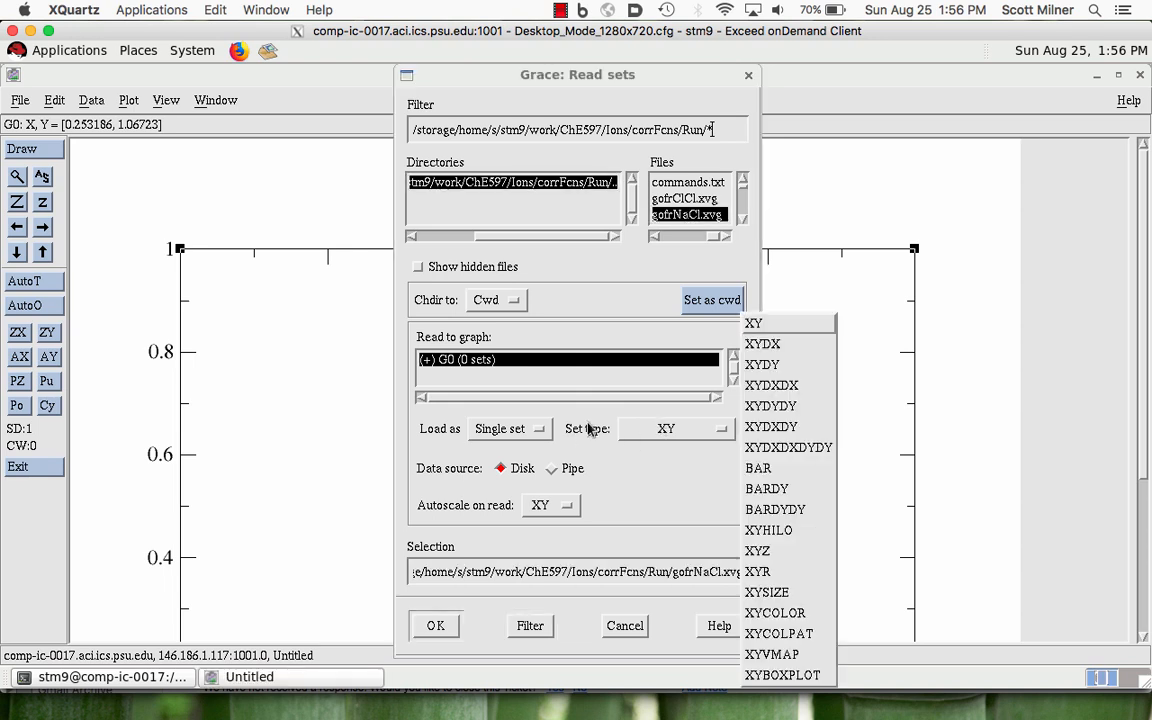
left_click(685, 217)
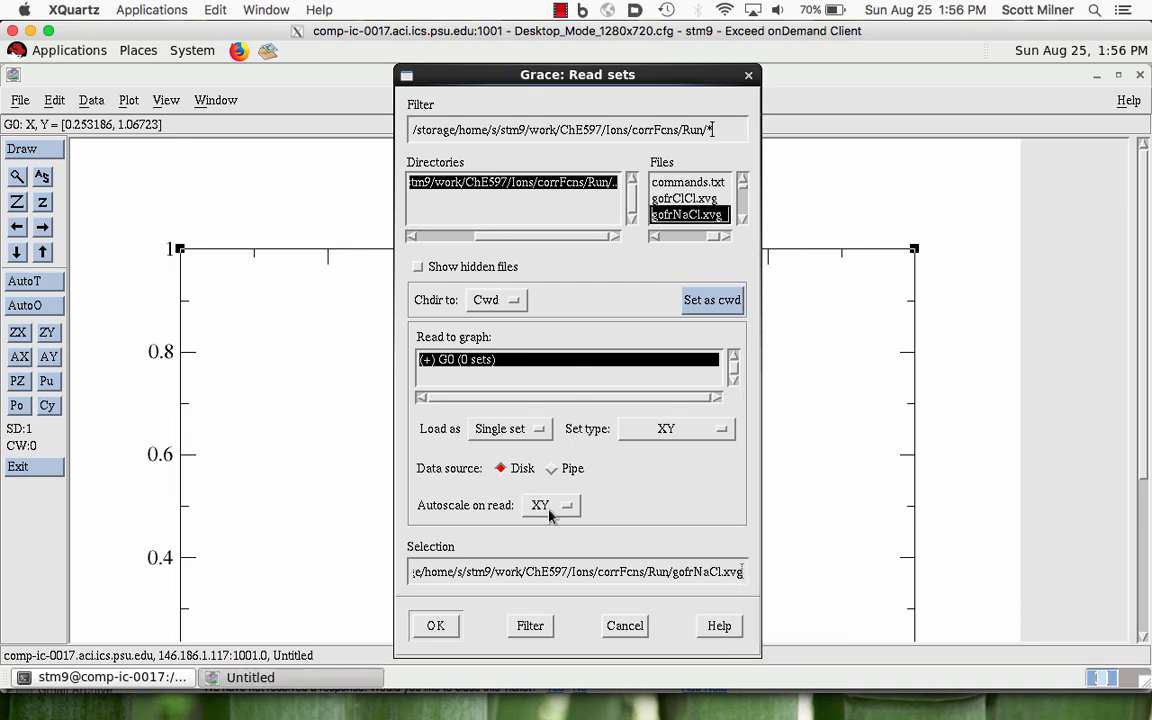
left_click(519, 430)
left_click(519, 430)
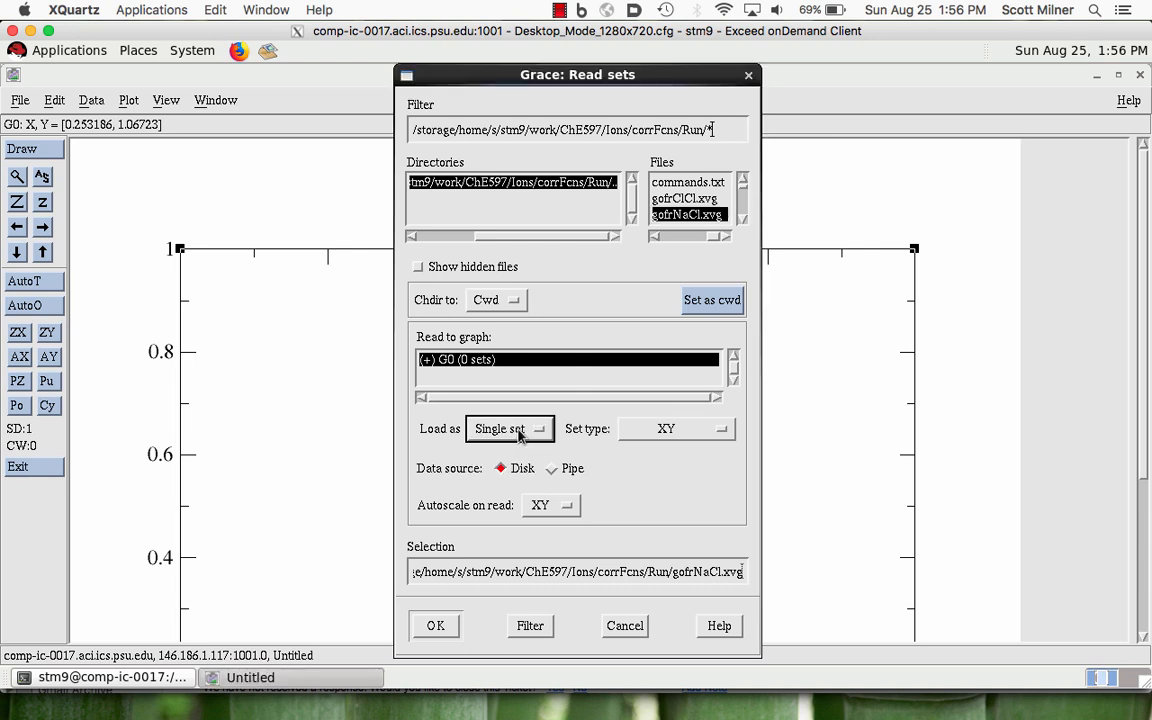
left_click(436, 628)
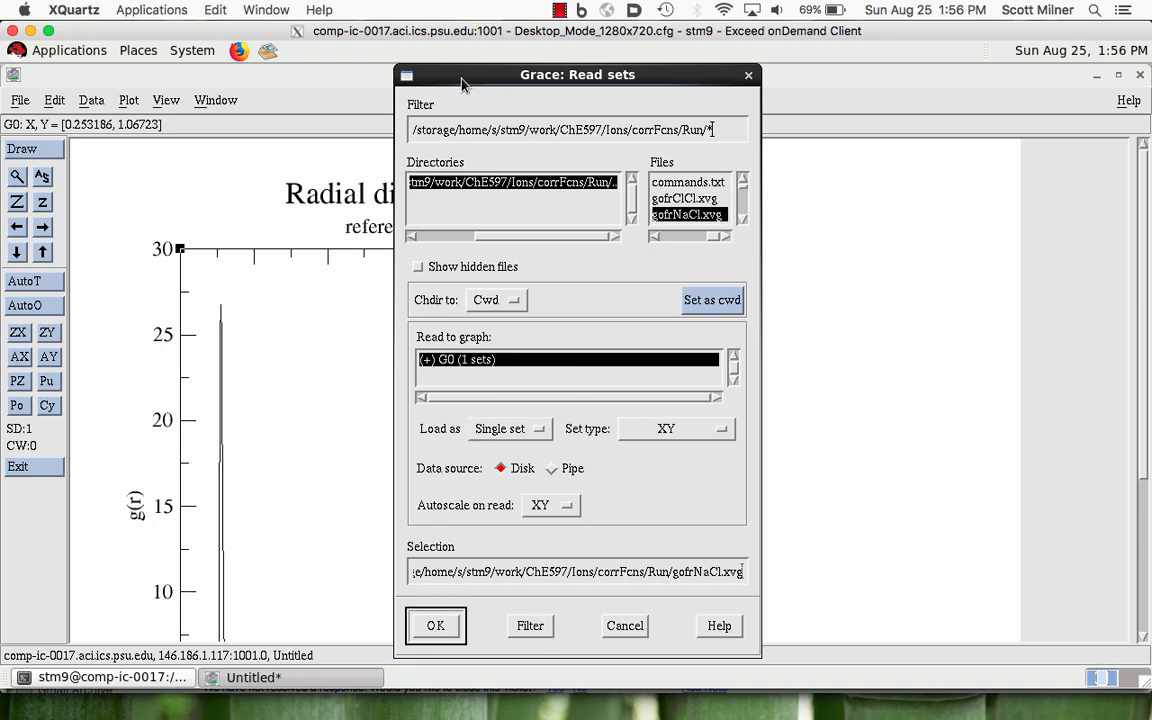
- Add gofrClCl.xvg and gofrNaNa.xvg to graph G0 as further single XY sets, and close the import dialog
left_click_drag(462, 83, 596, 83)
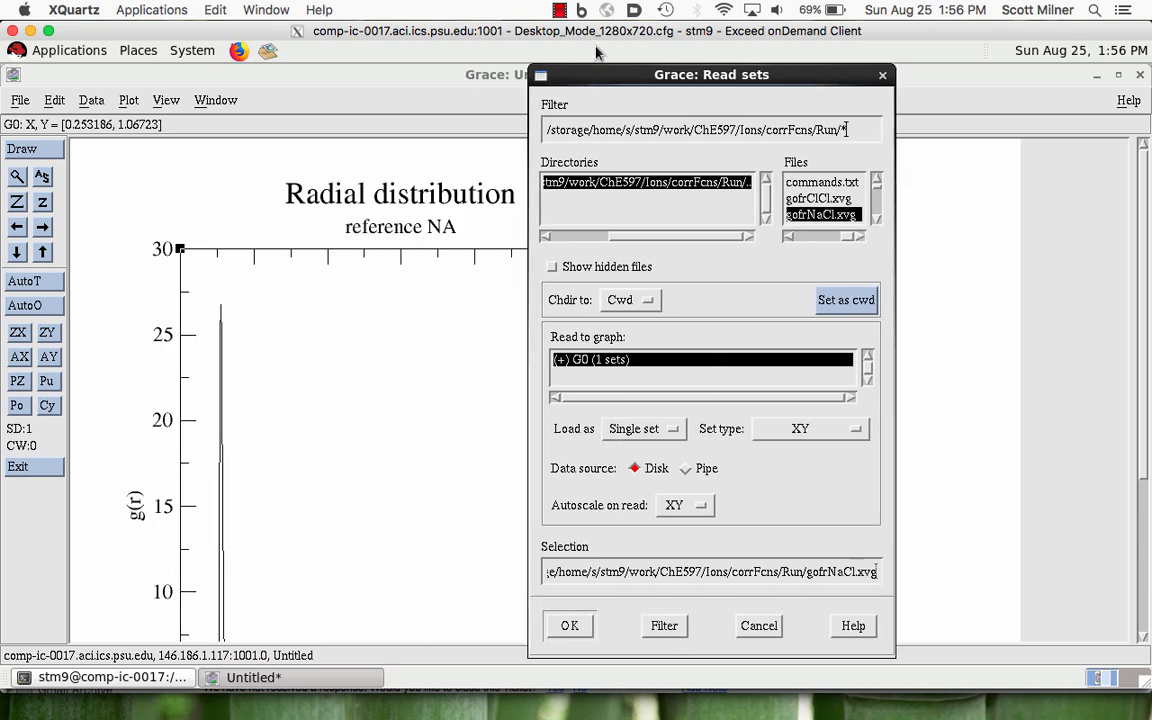
left_click(818, 199)
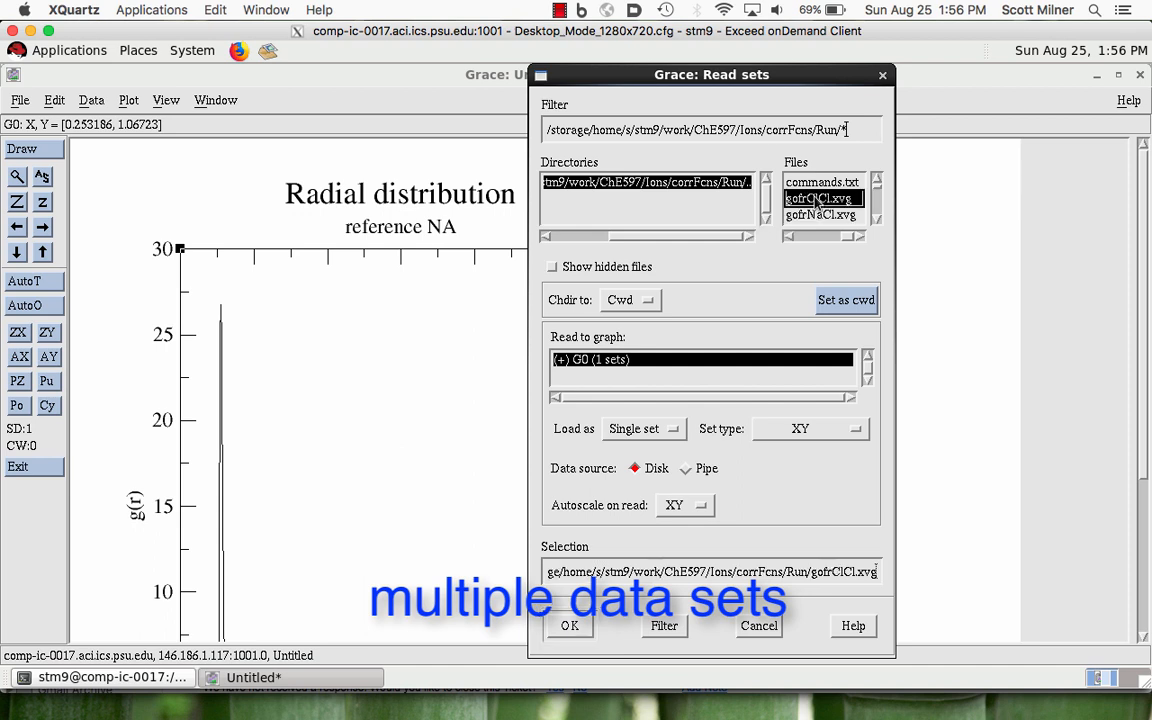
left_click(570, 625)
left_click(876, 218)
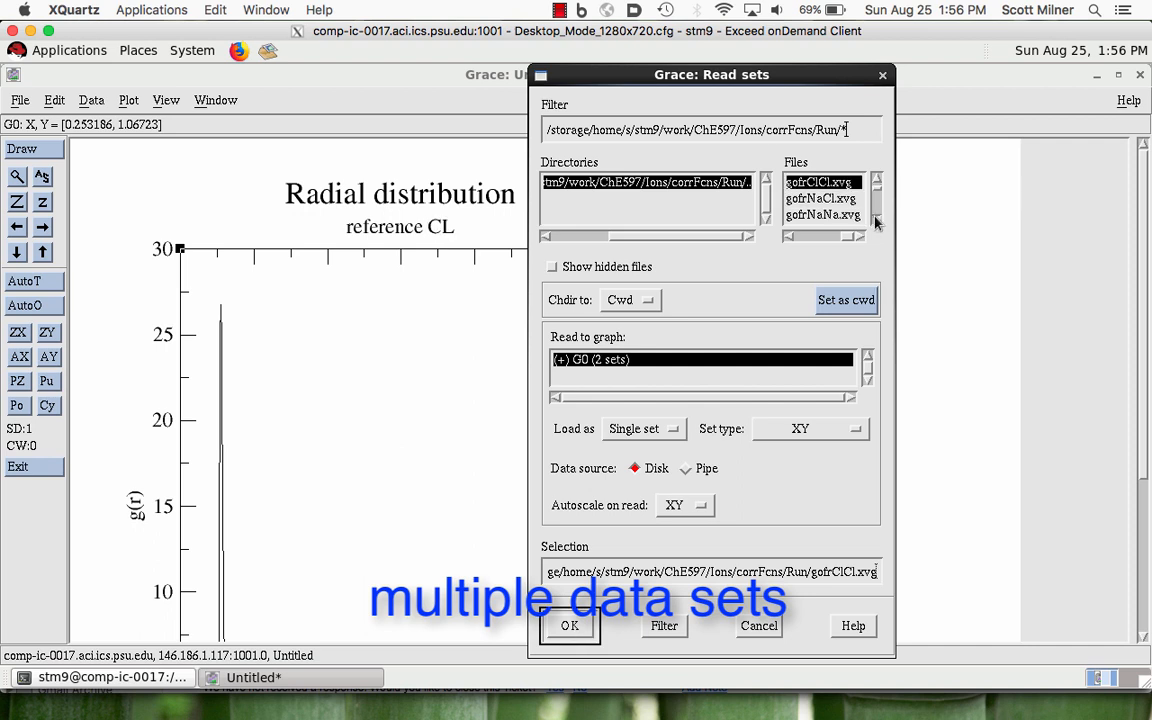
left_click(826, 215)
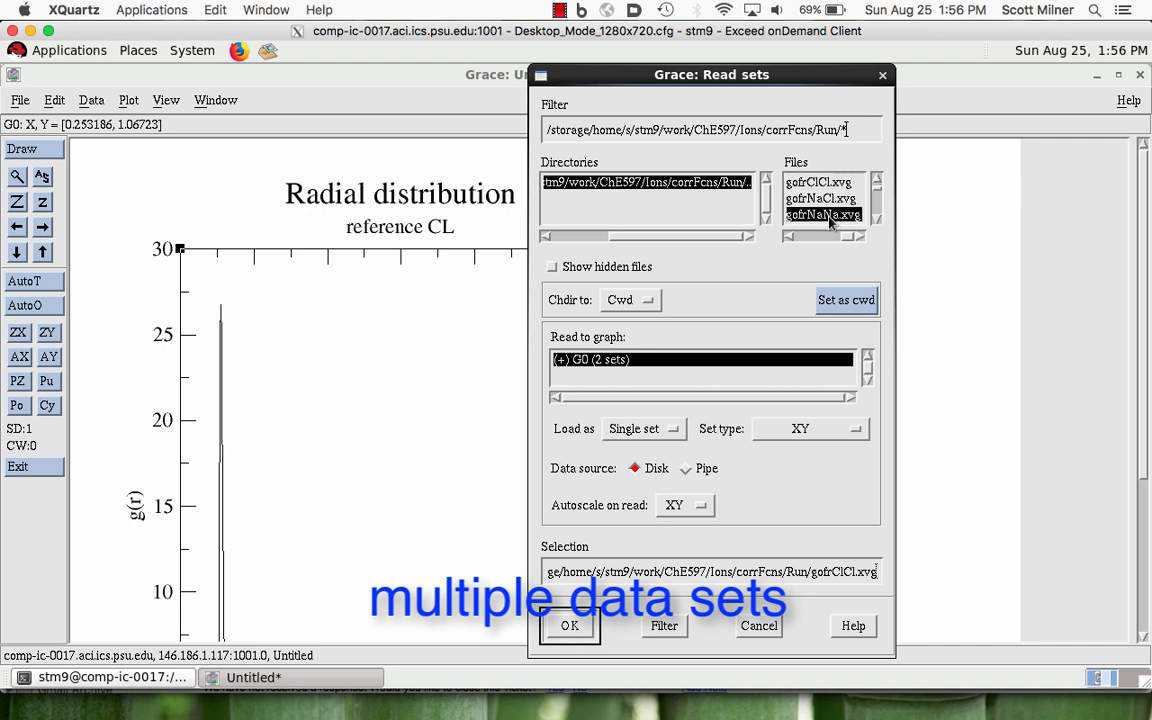
left_click(574, 626)
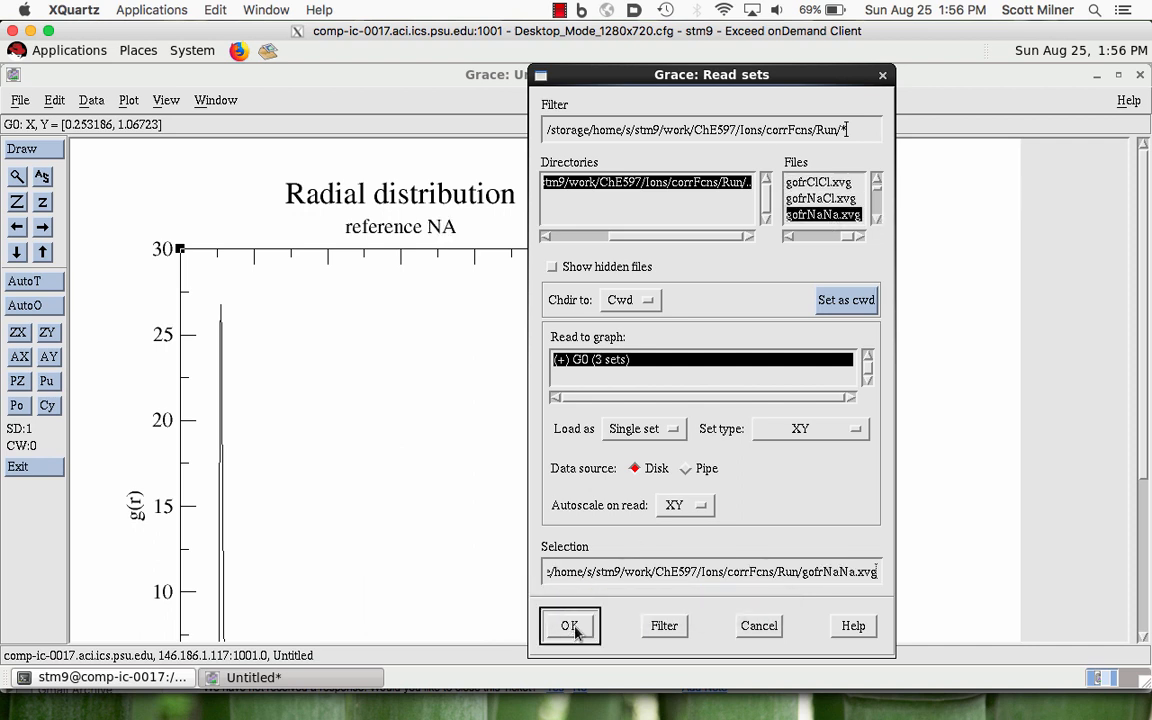
left_click(759, 625)
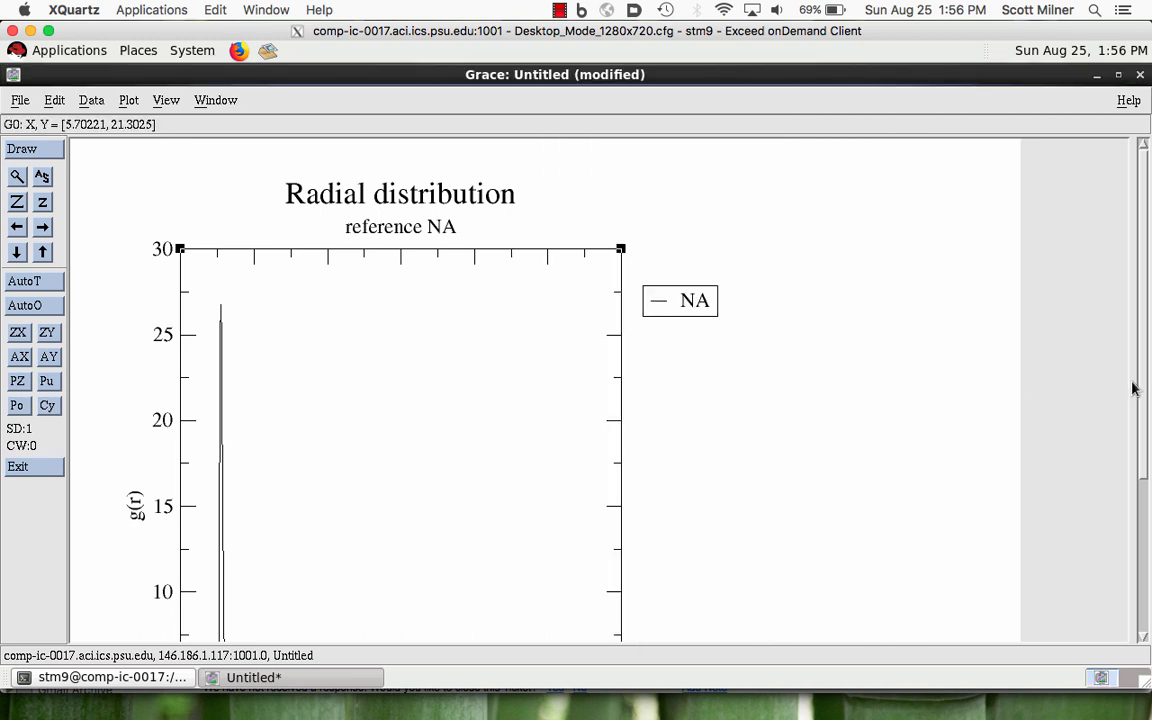
- Shorten the graph frame by moving its lower-right corner up, keeping the width about the same
left_click_drag(1143, 388, 1121, 420)
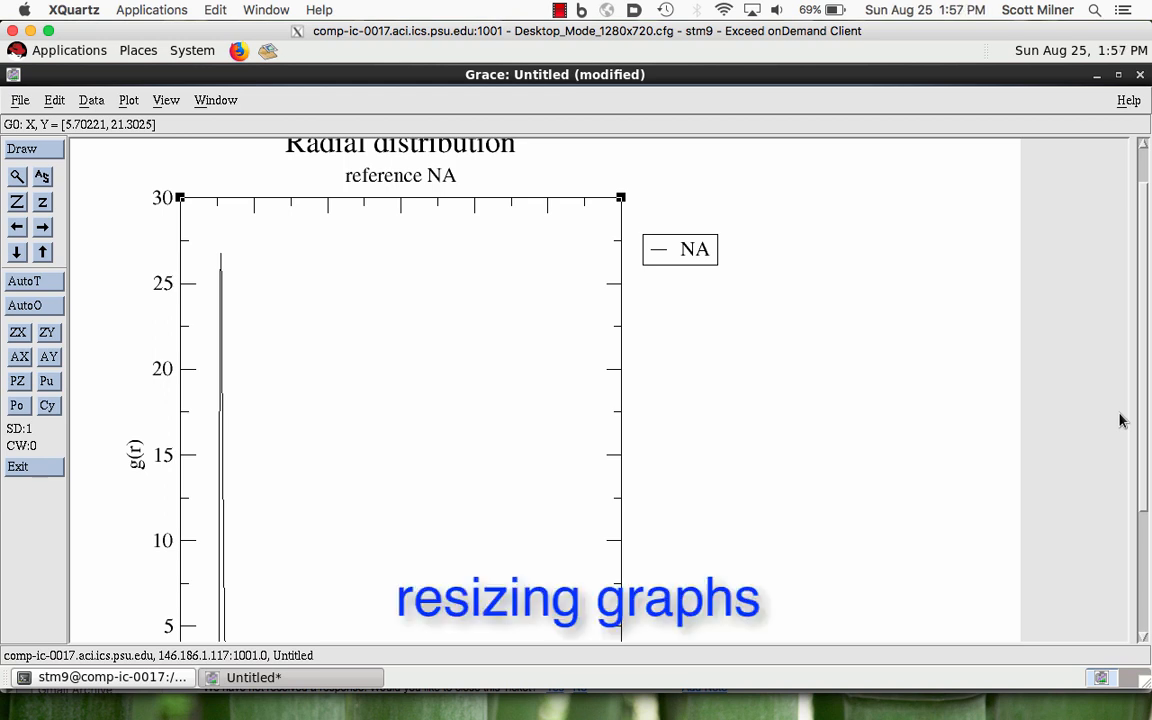
left_click_drag(1121, 420, 1126, 494)
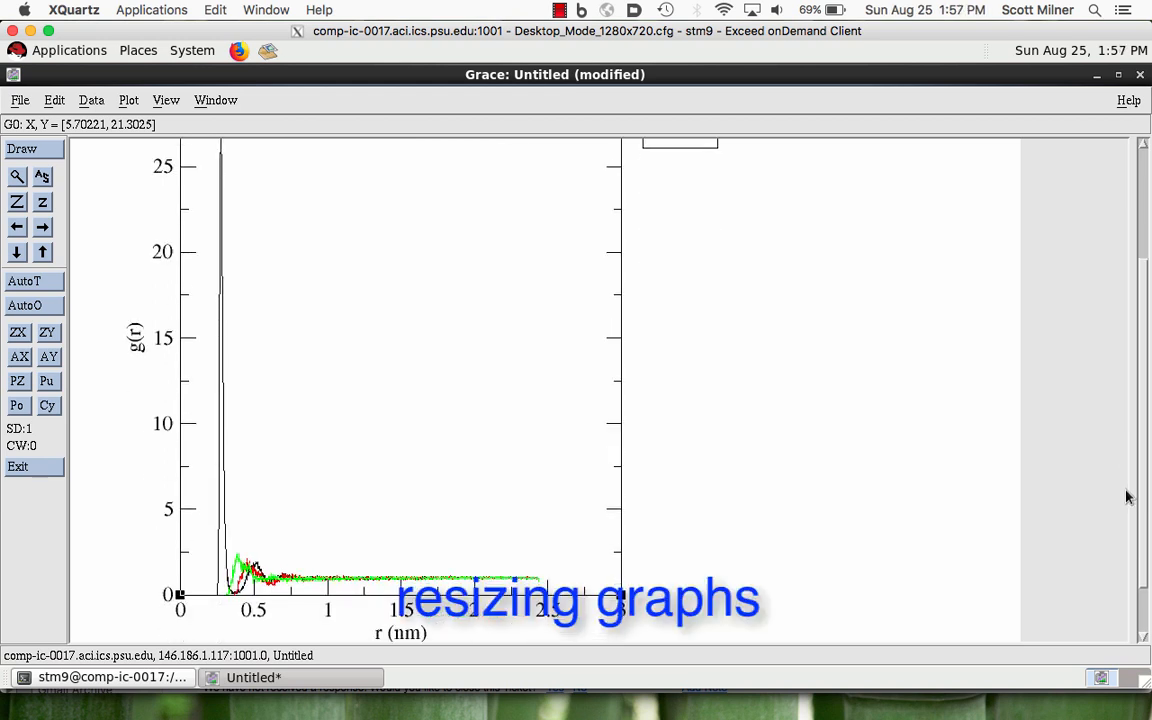
double_click(622, 596)
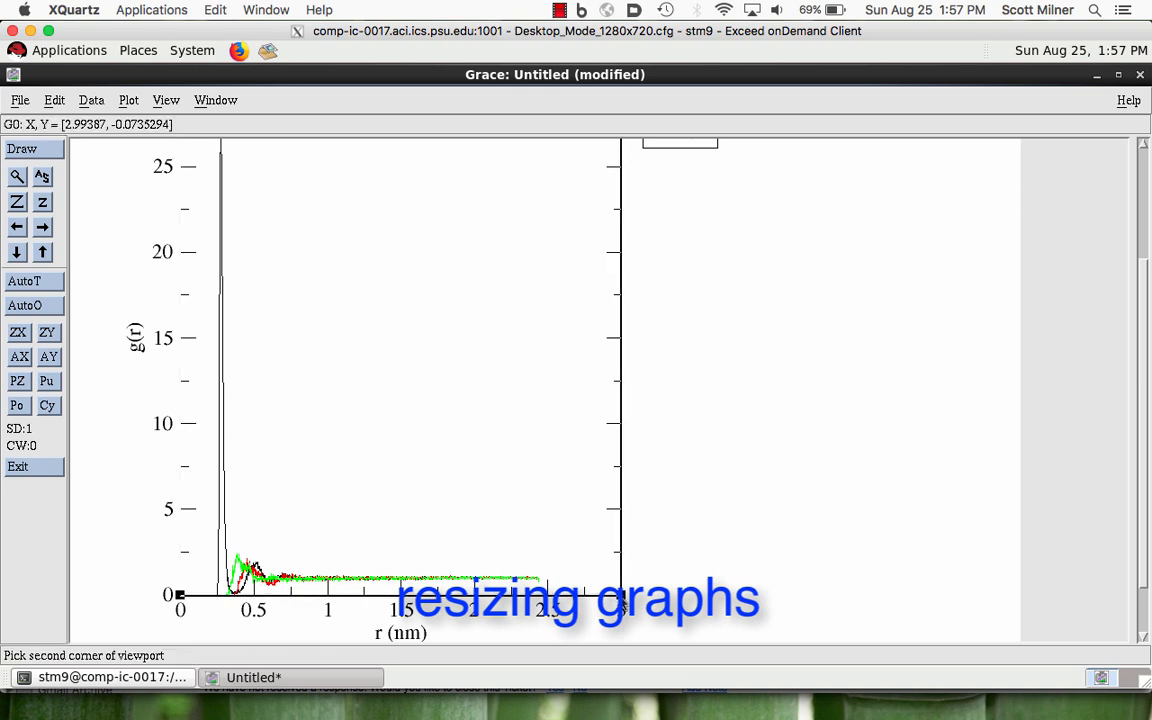
left_click(622, 412)
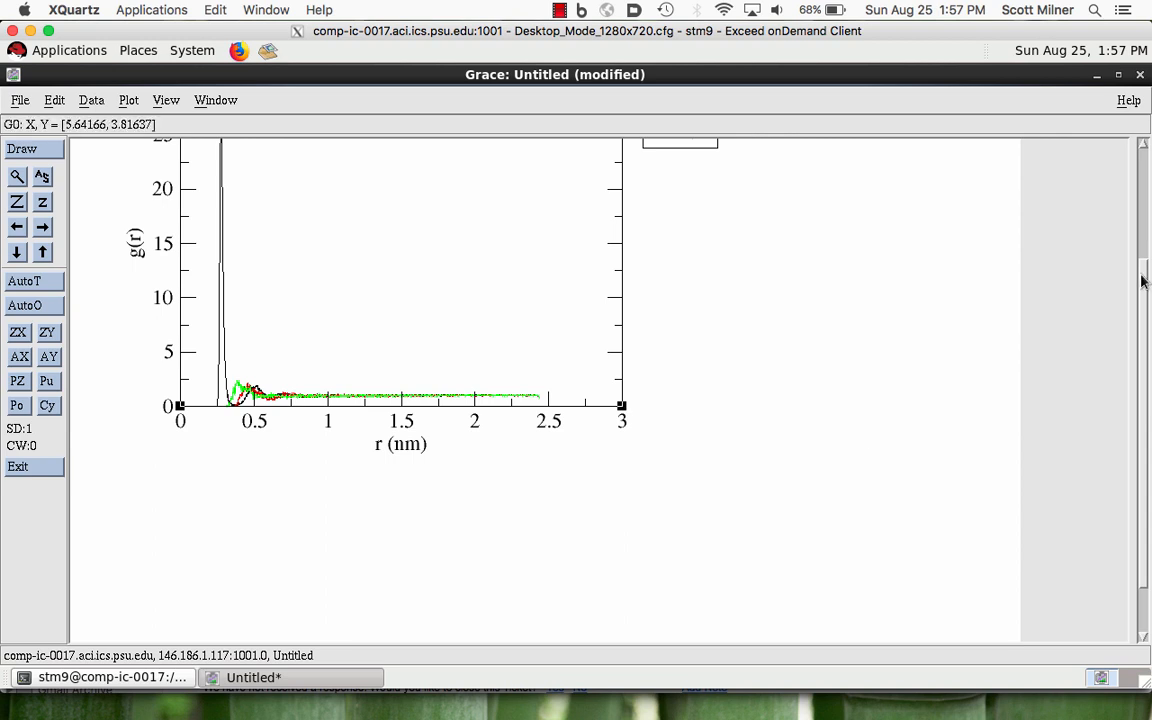
left_click(1143, 188)
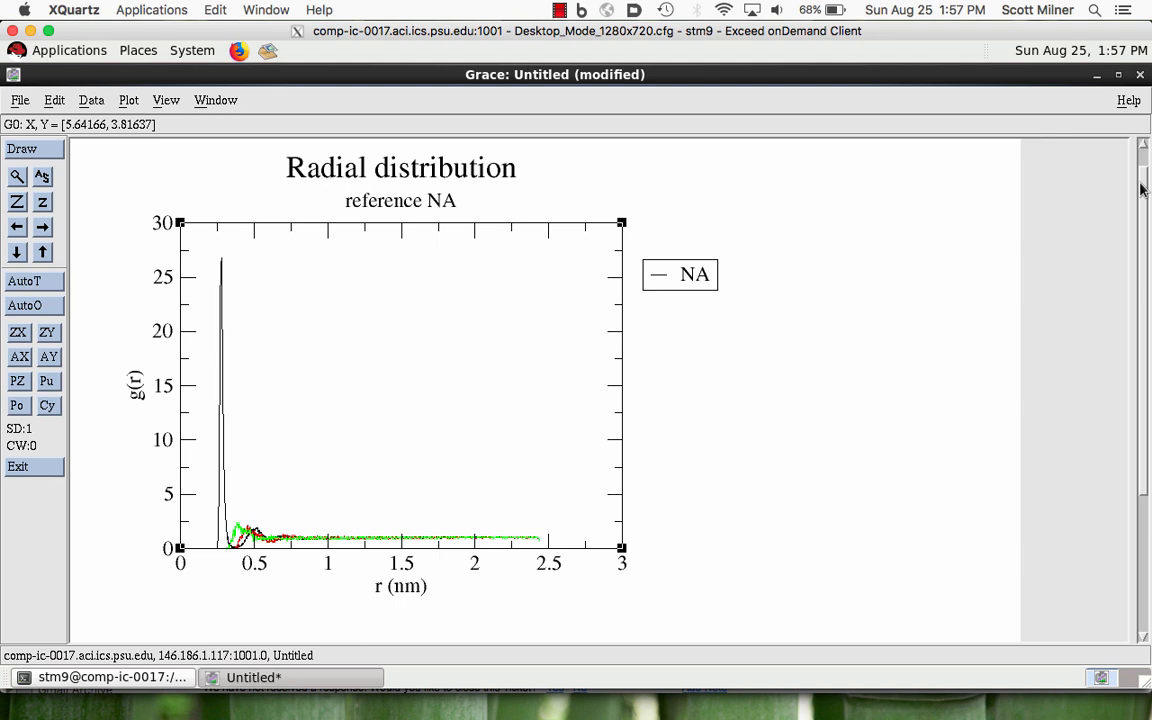
- In the graph appearance settings, set the viewport Xmax to .85 and apply it
left_click(127, 101)
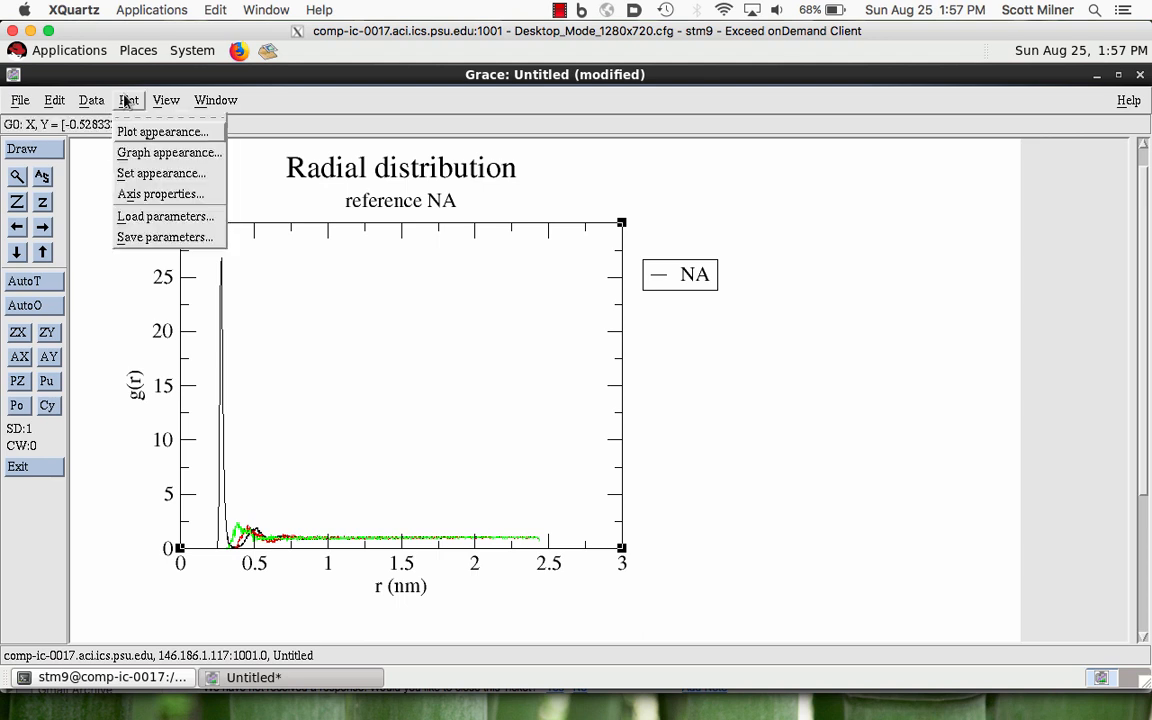
left_click(136, 154)
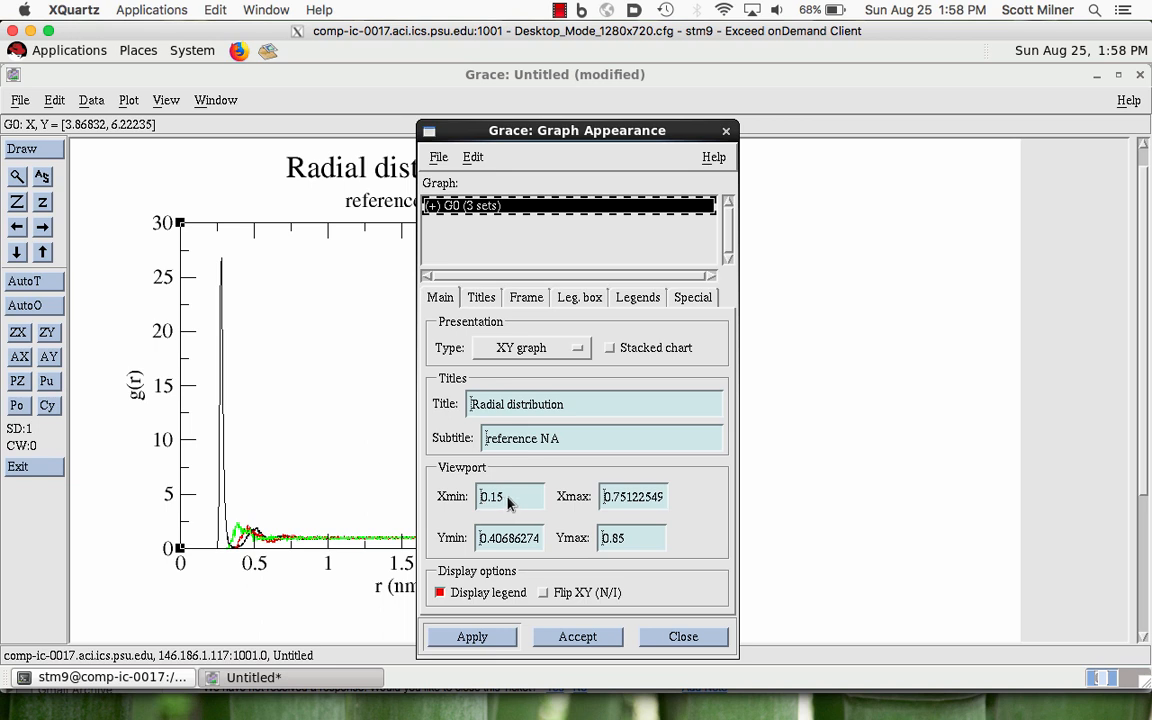
double_click(621, 505)
key("BackSpace")
type(".")
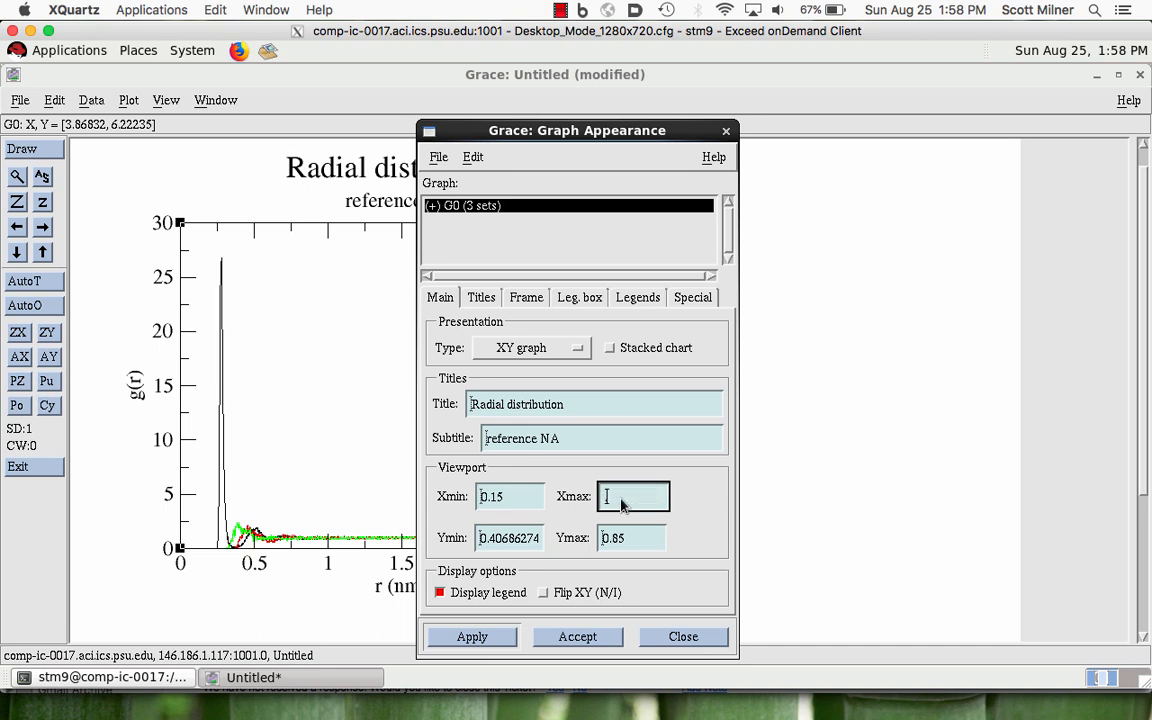
type("5")
key("BackSpace")
type(".95")
key("BackSpace")
key("BackSpace")
type("85")
left_click(500, 640)
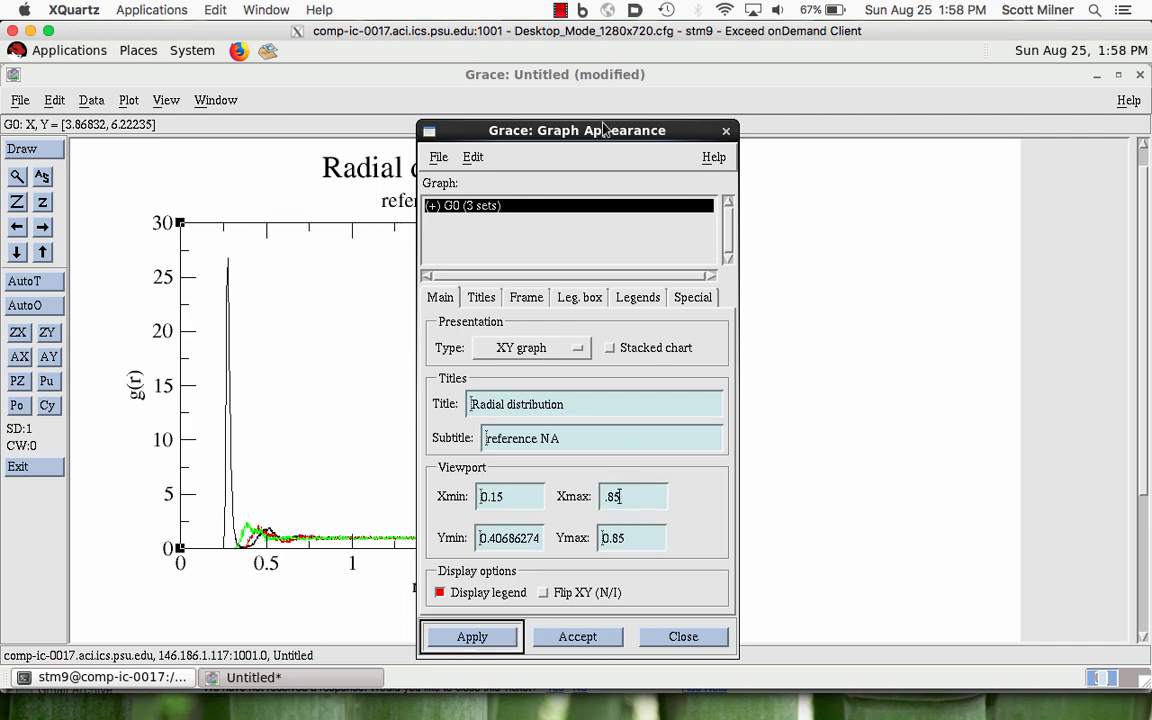
- Move the settings dialog off the plot, set the viewport Ymin to .3 and apply it
left_click_drag(480, 118, 733, 112)
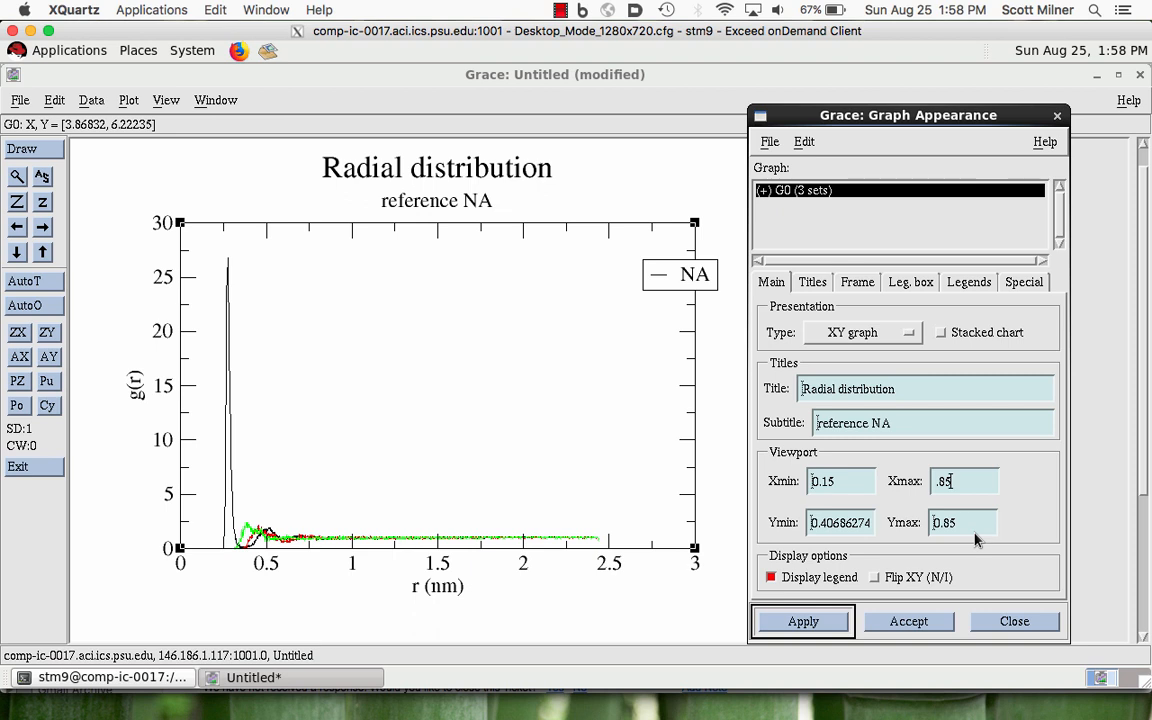
double_click(835, 522)
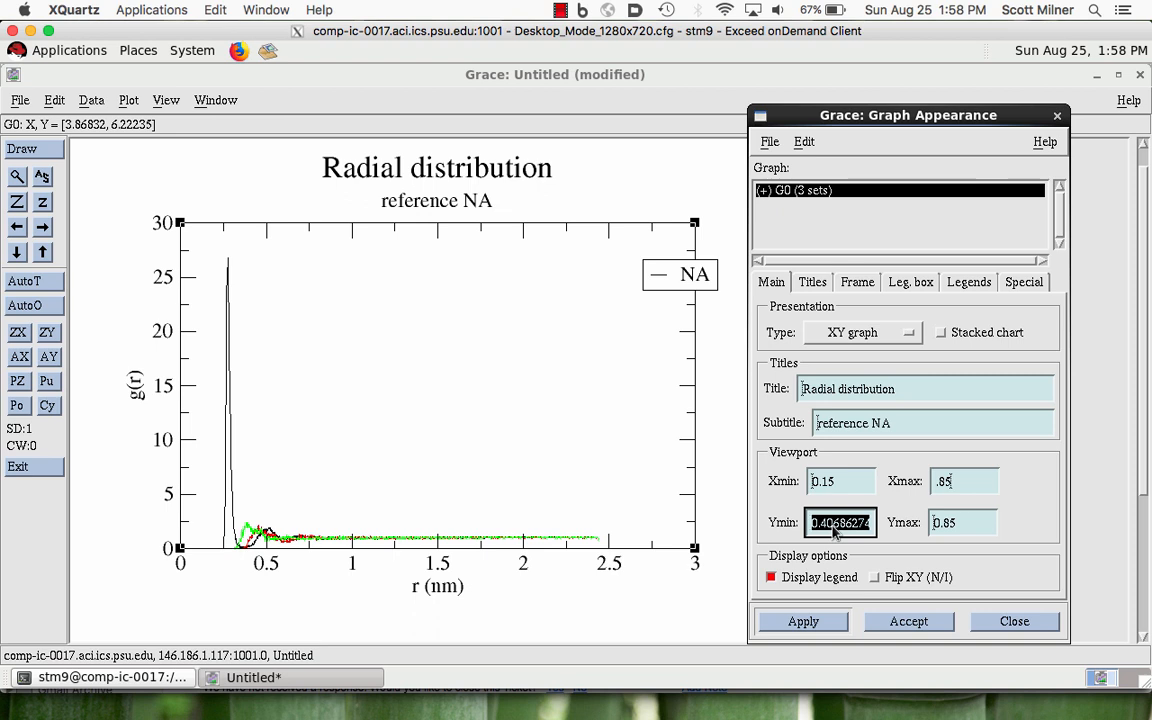
type(".3")
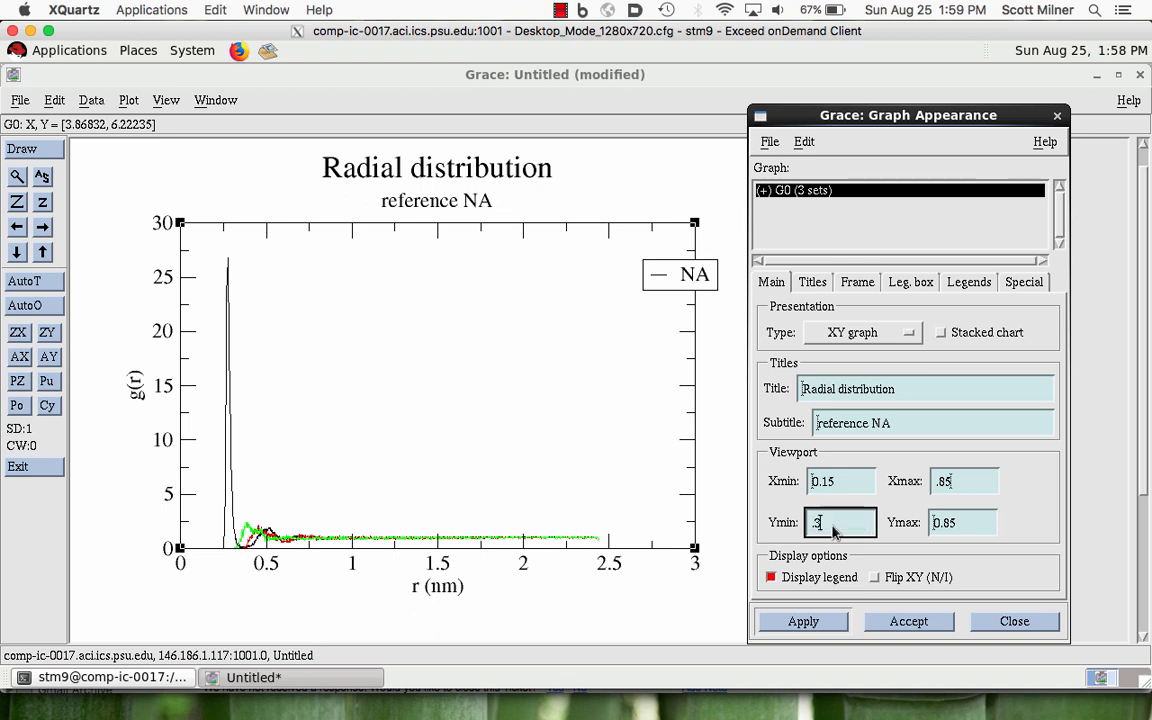
left_click(805, 622)
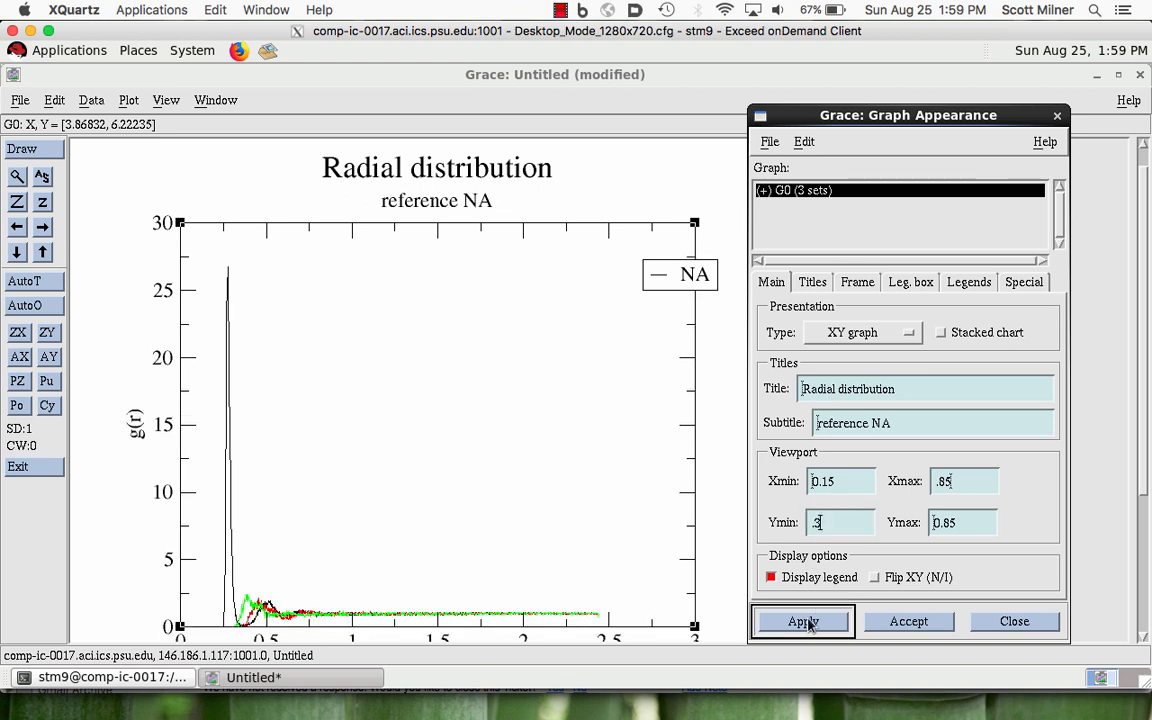
- Set the graph's viewport Ymin to .4, apply it and close the graph appearance settings
left_click(831, 528)
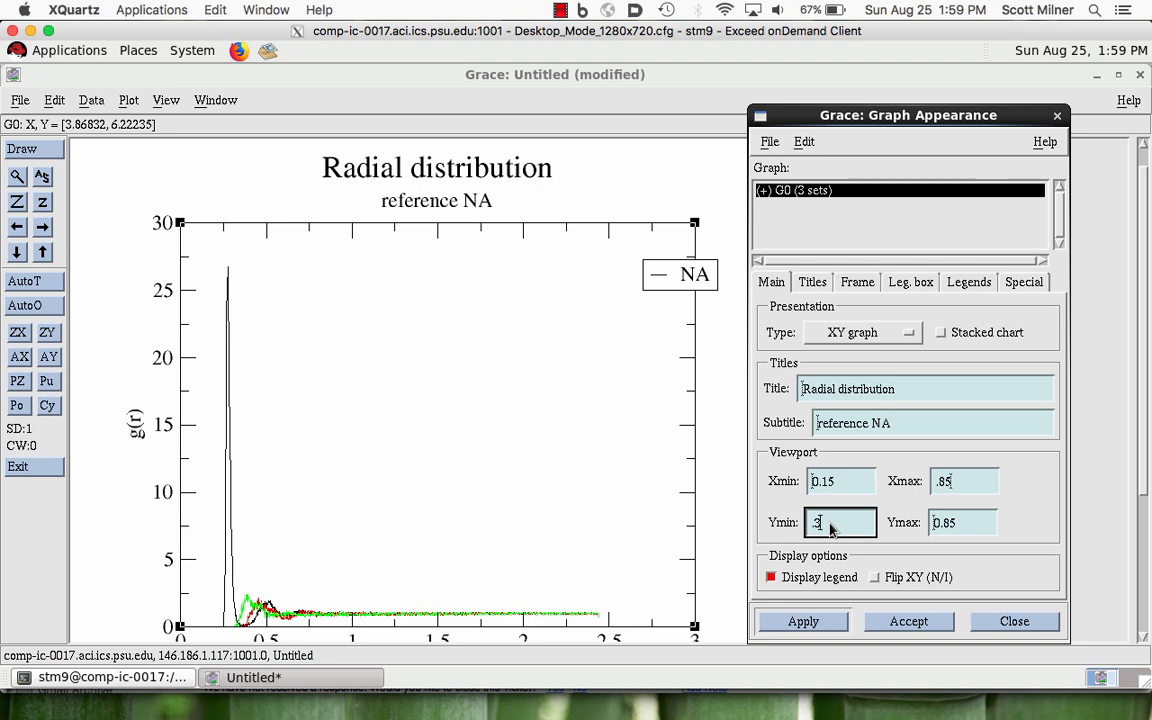
key("BackSpace")
type("4")
left_click(801, 624)
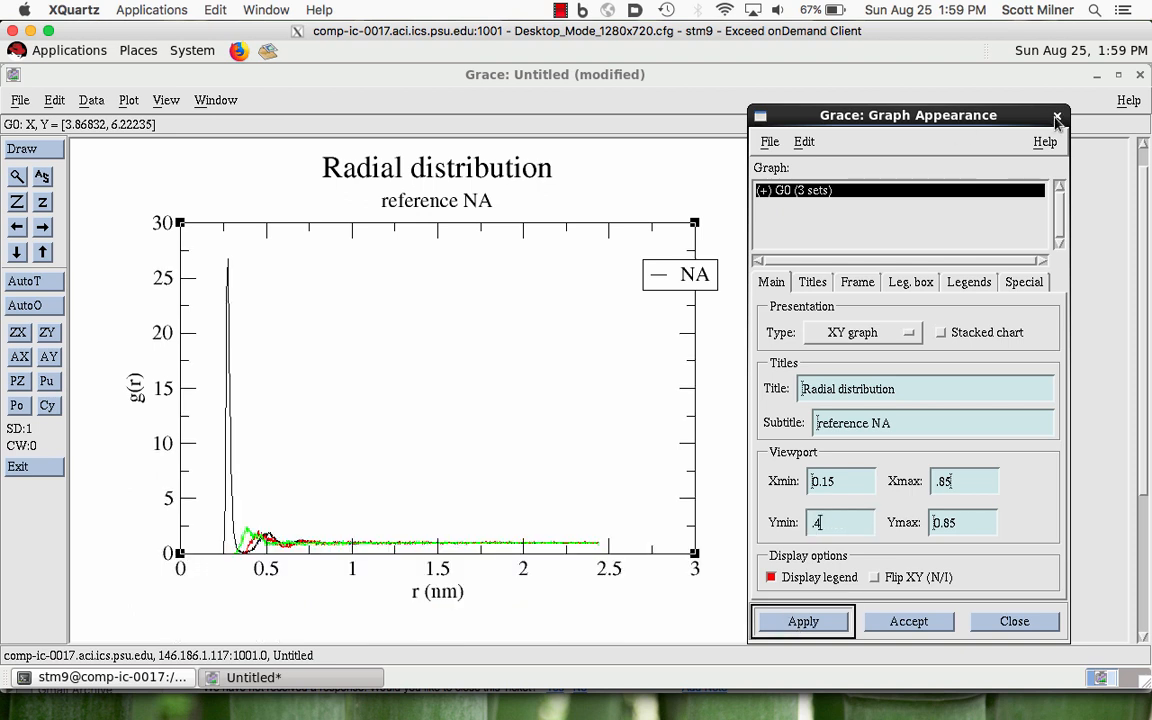
left_click(1056, 119)
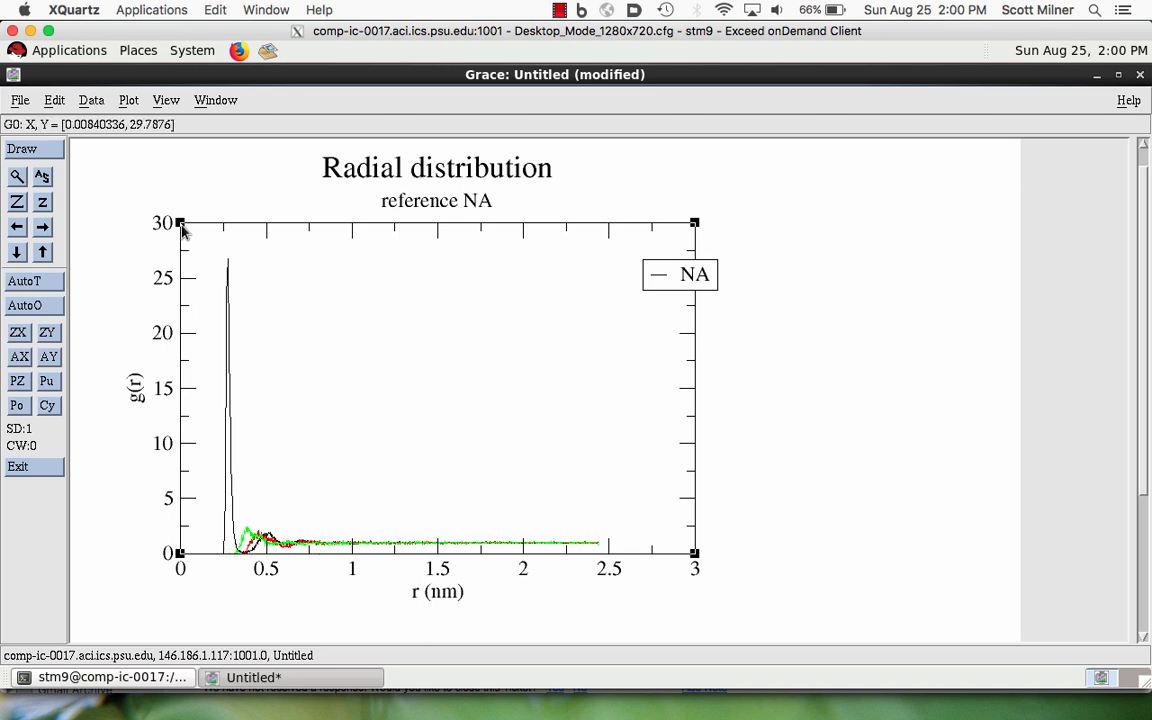
- Zoom the graph to the region from r = 0 to about 1.5 at full height, and autoscale it back
left_click(17, 176)
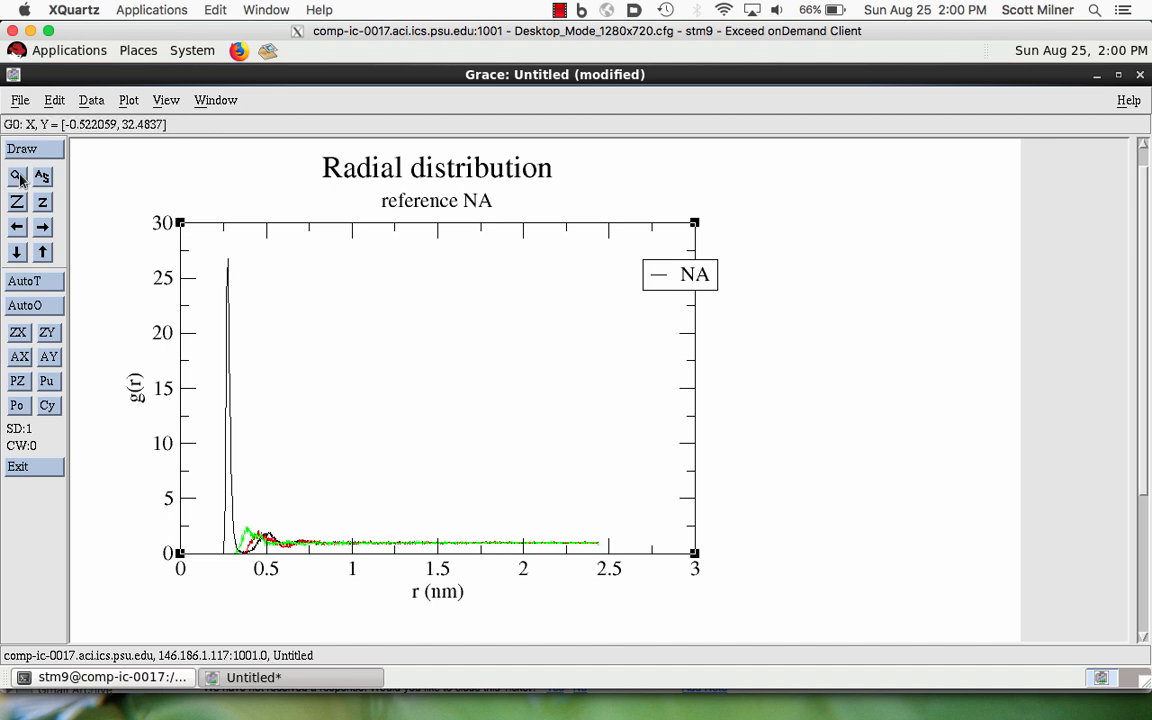
left_click(180, 222)
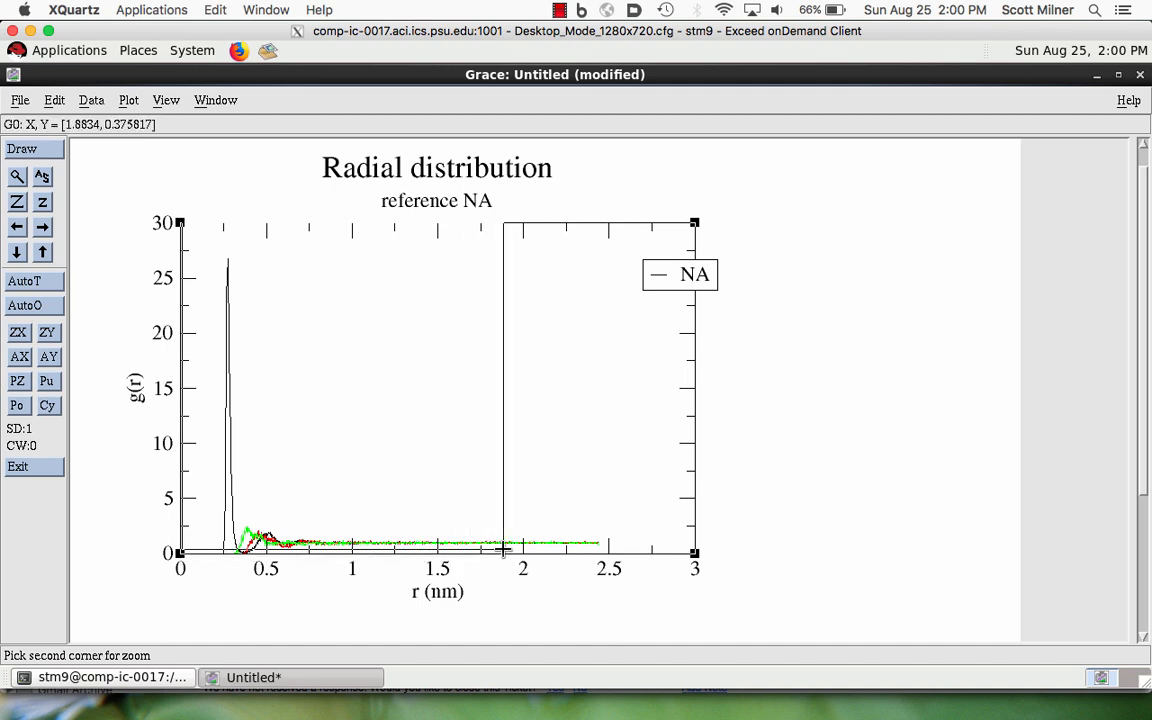
left_click(439, 552)
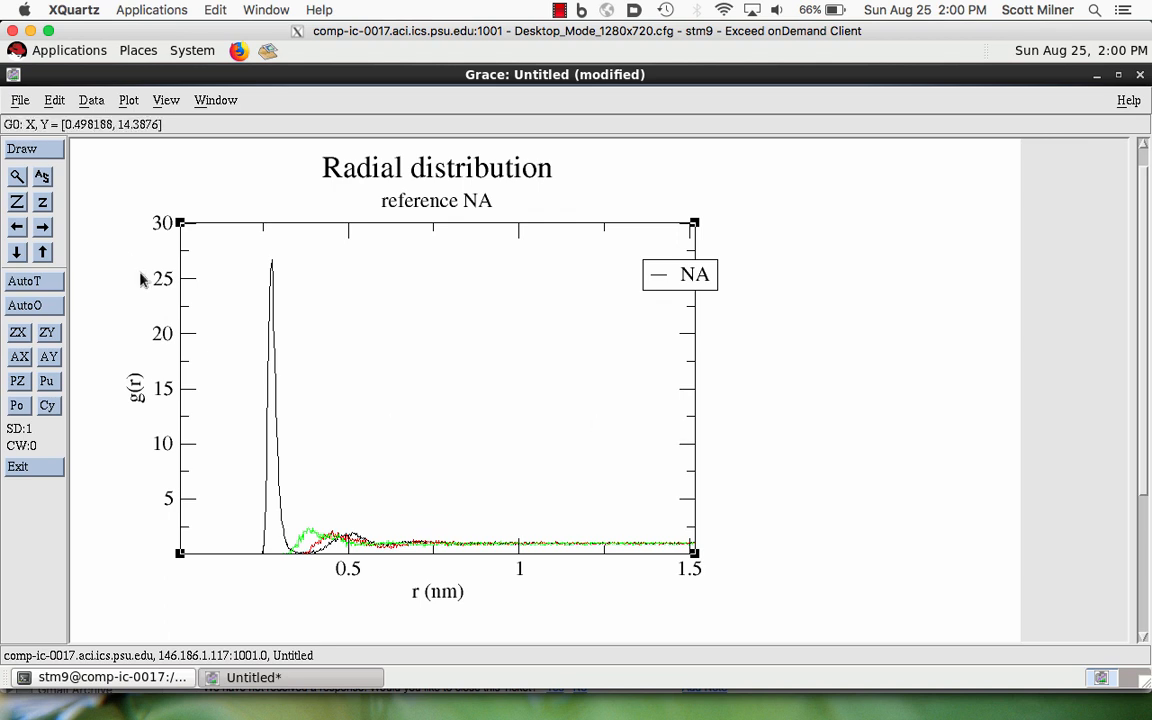
left_click(43, 180)
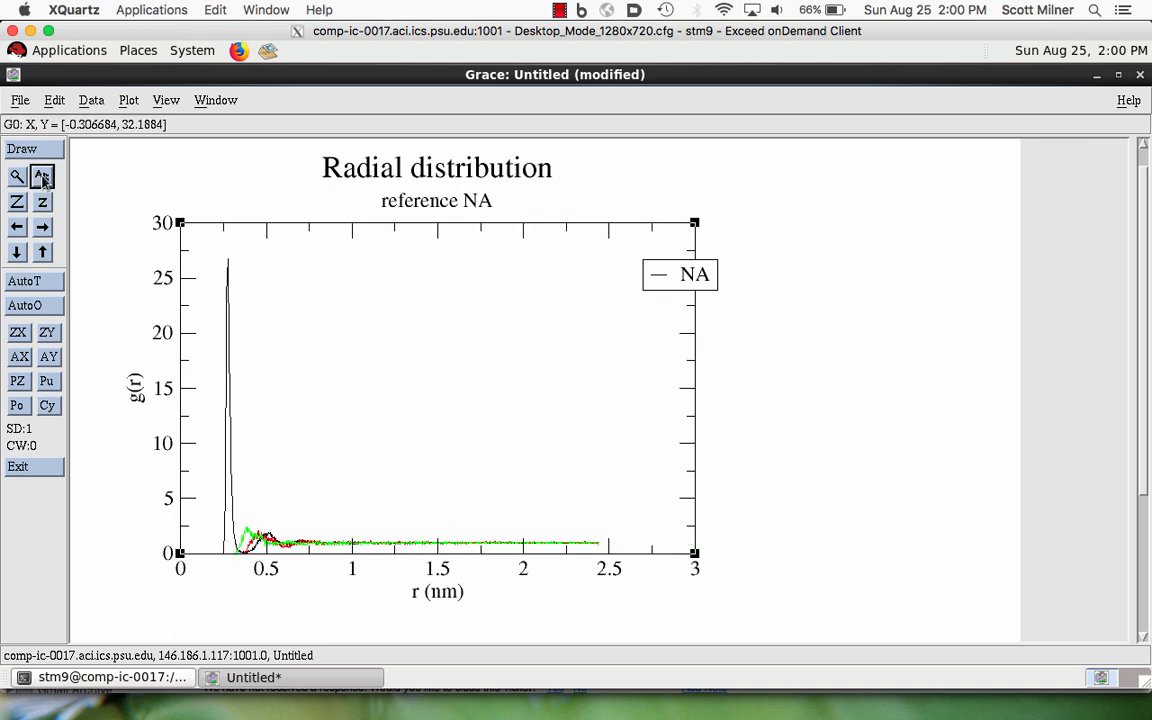
- Zoom the graph to the region from r = 0 to 1.5 and g(r) from about 0 to 27.4
left_click(16, 177)
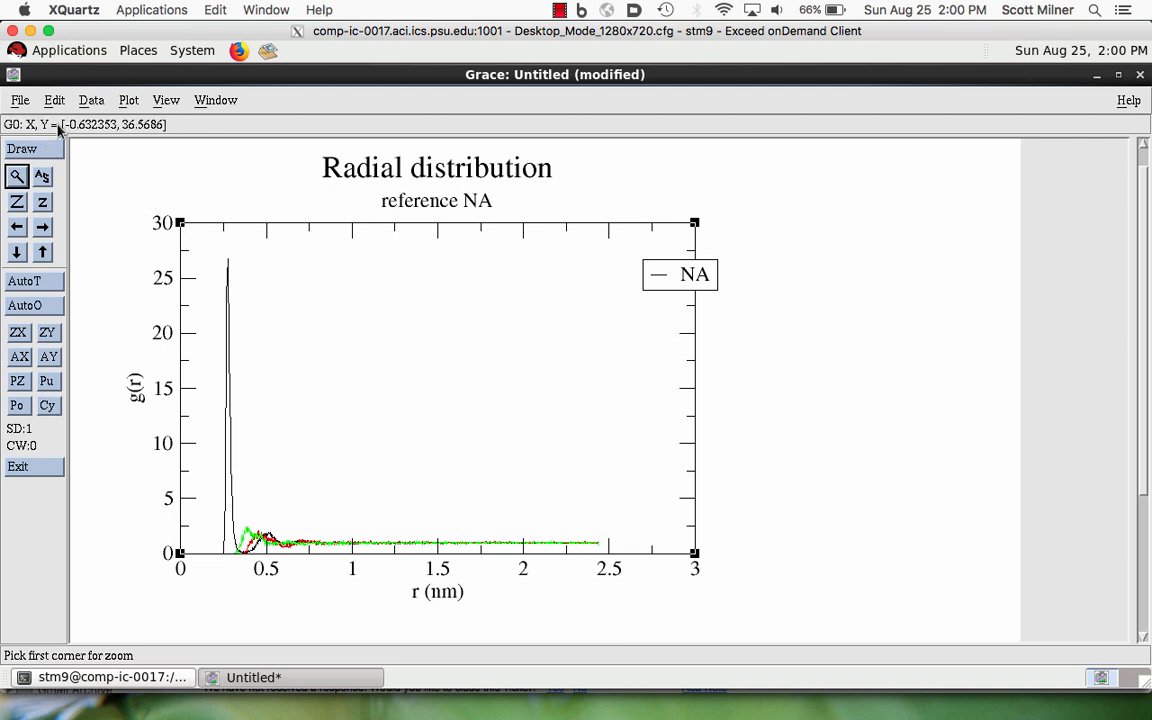
left_click(181, 251)
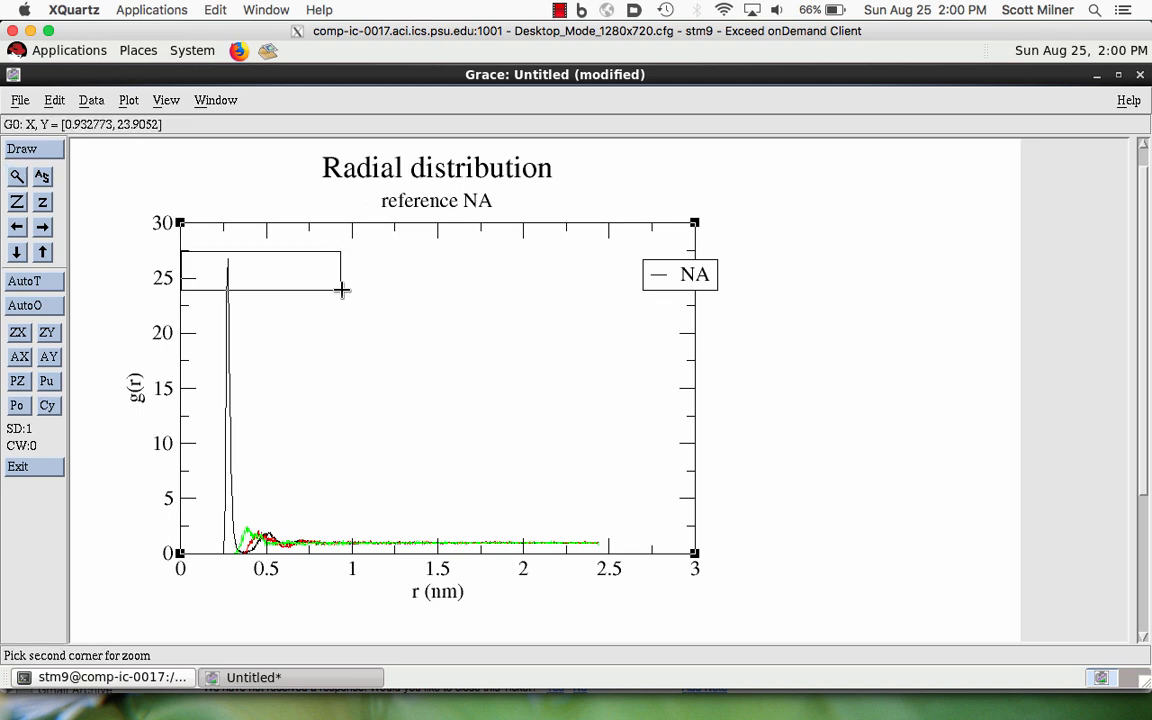
left_click(437, 552)
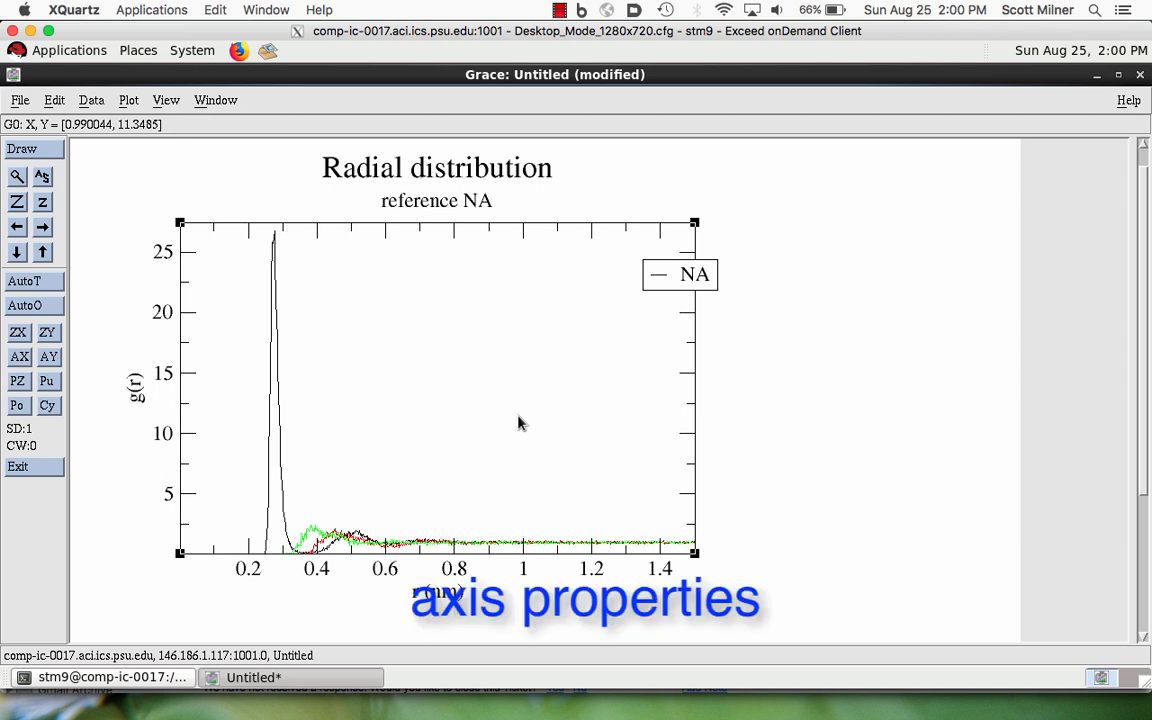
- In the axis properties, set the Y axis to start at 0 and stop at 30, and apply it
double_click(179, 374)
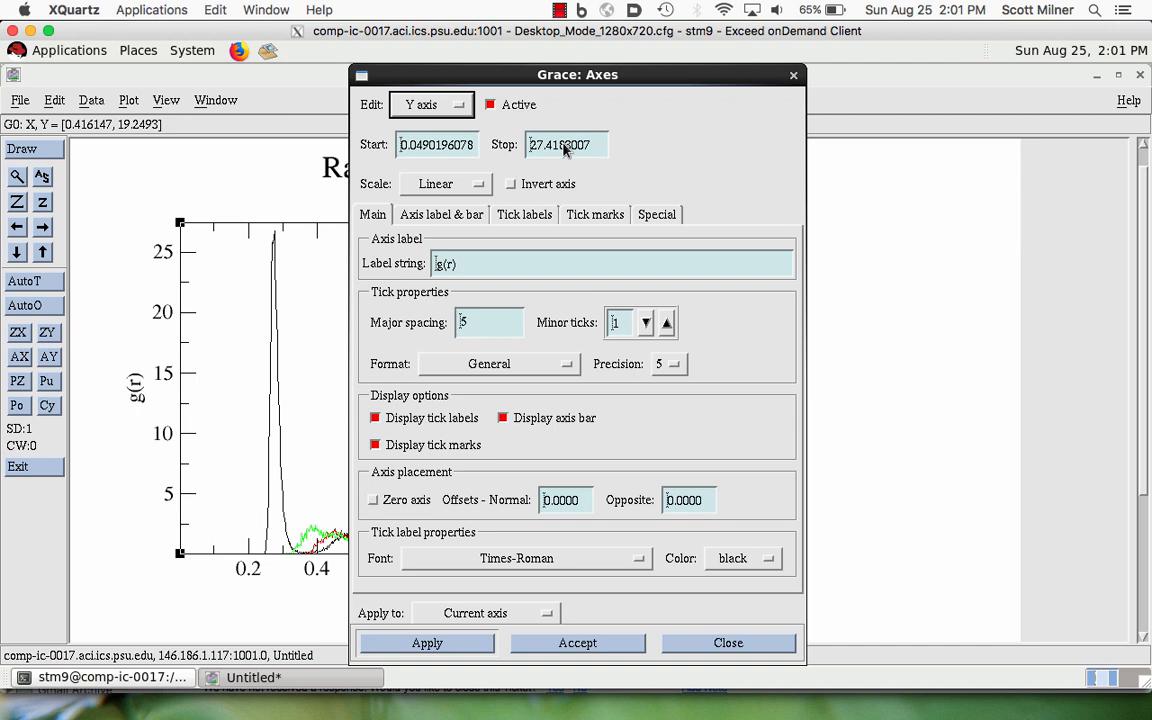
double_click(432, 145)
type("0")
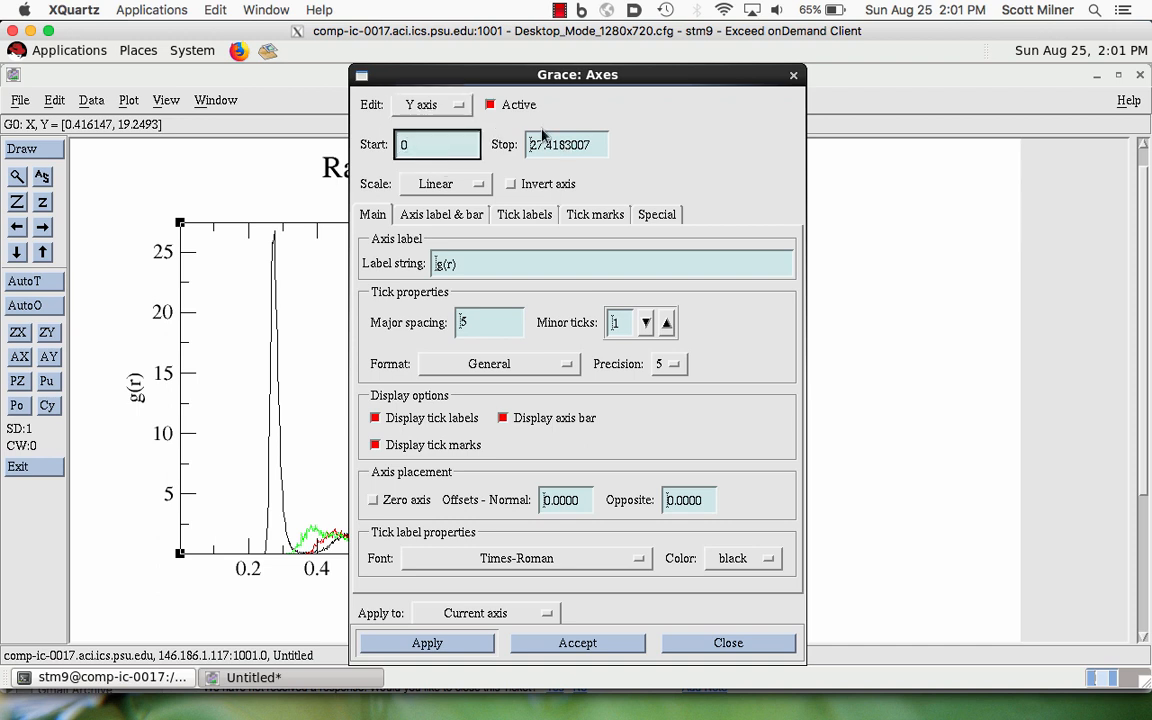
double_click(548, 146)
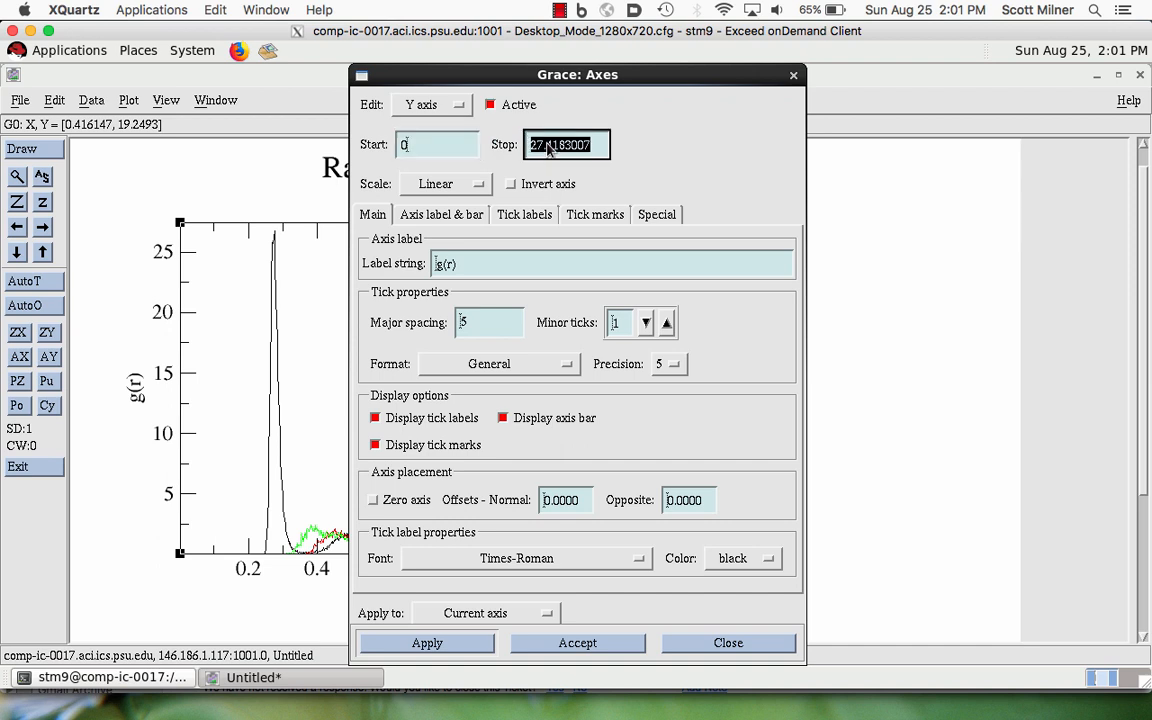
type("25")
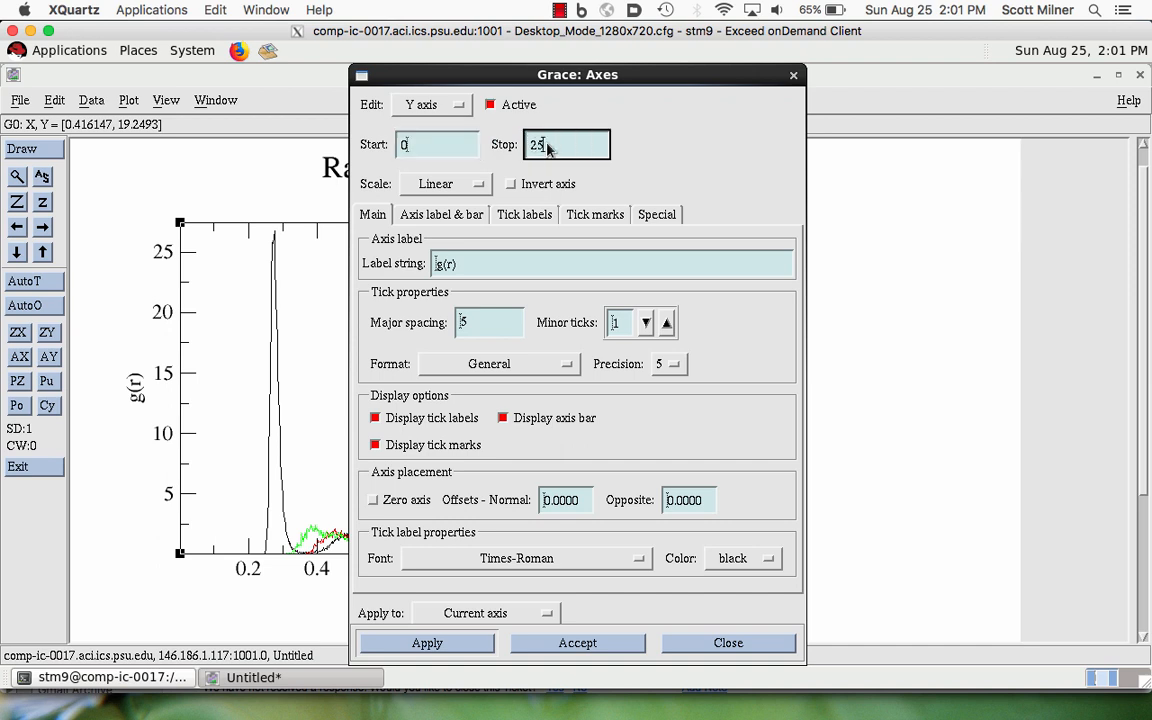
key("BackSpace")
key("BackSpace")
type("30")
left_click(422, 644)
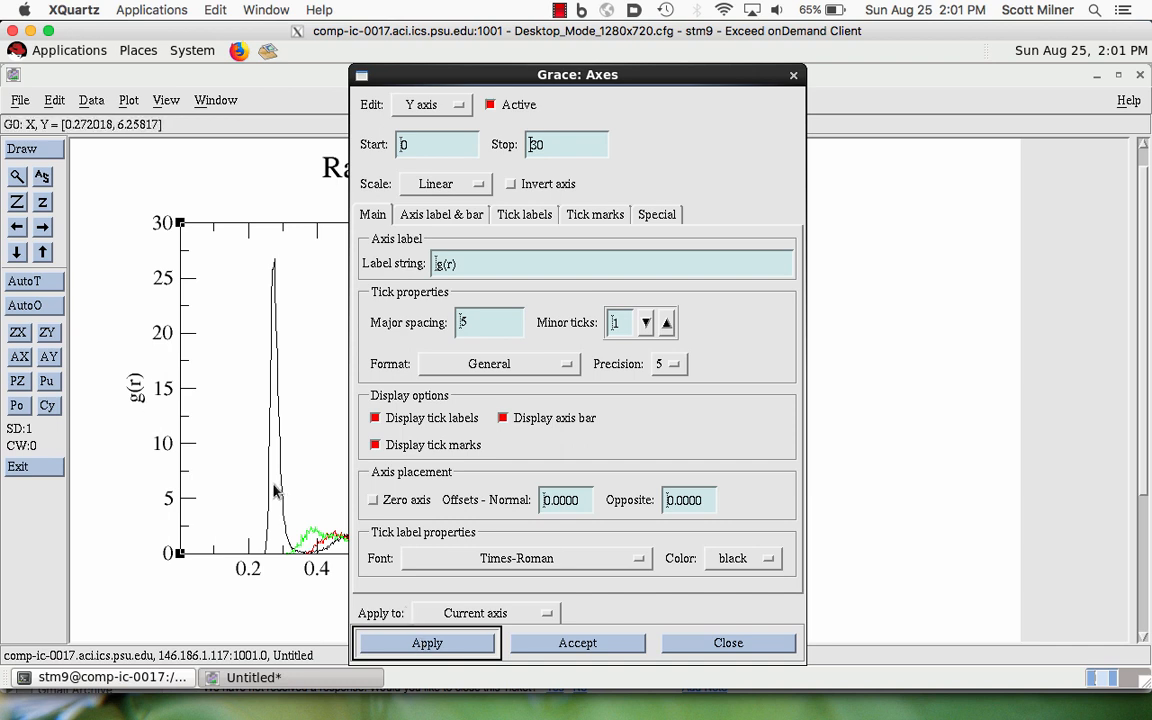
- Set the X axis to start at 0, apply it and close the axis properties
left_click(449, 110)
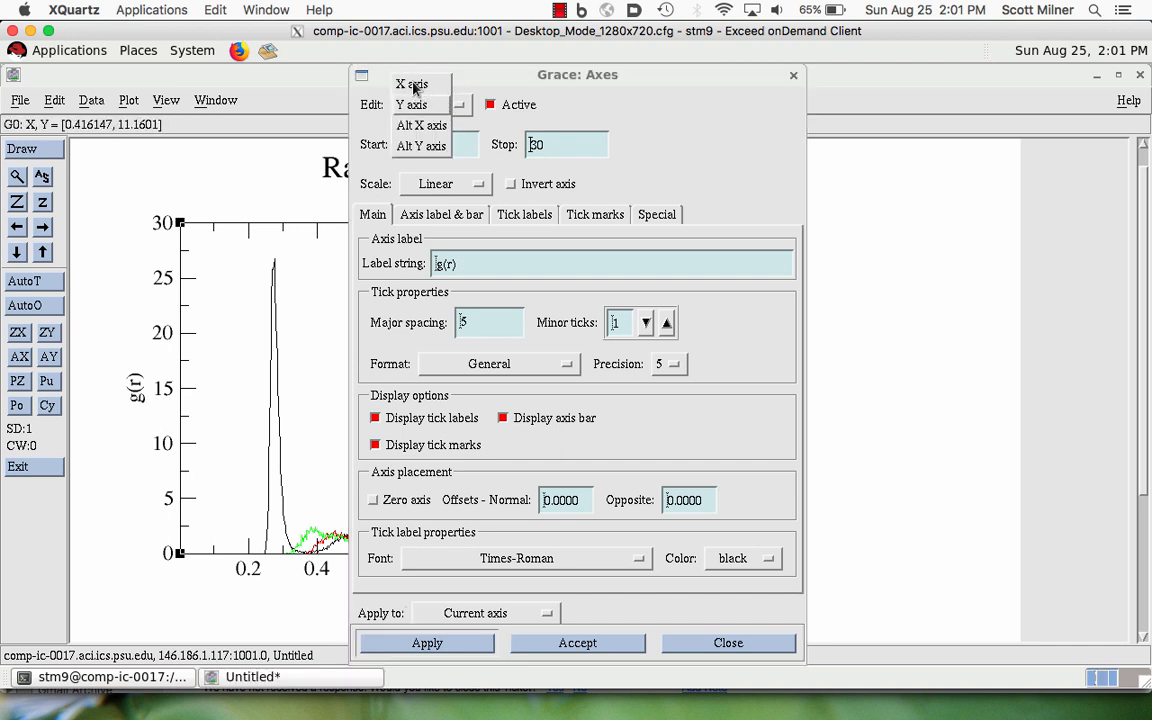
left_click(413, 85)
double_click(437, 146)
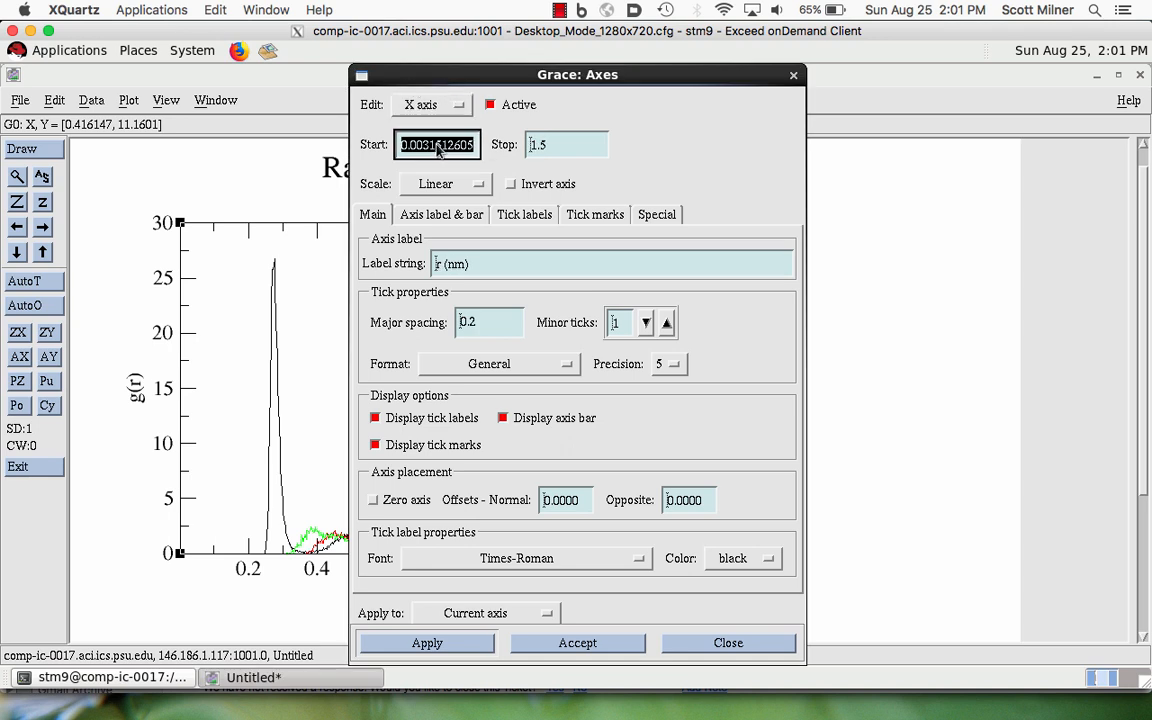
type("0")
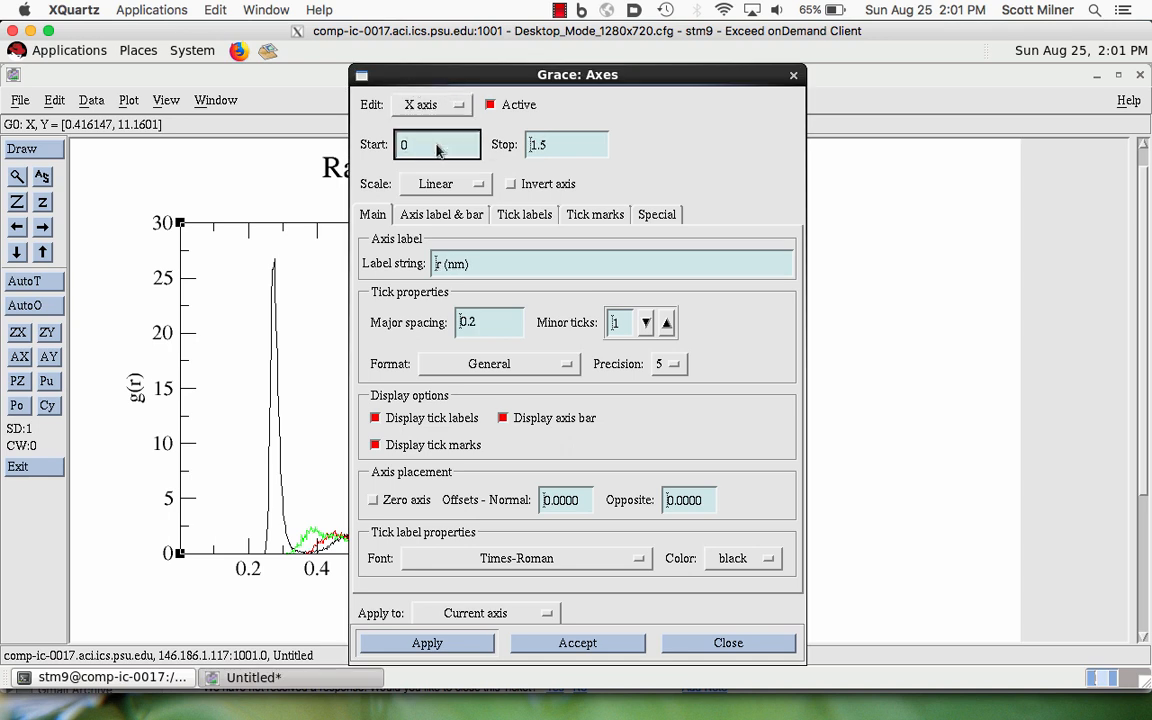
left_click(435, 648)
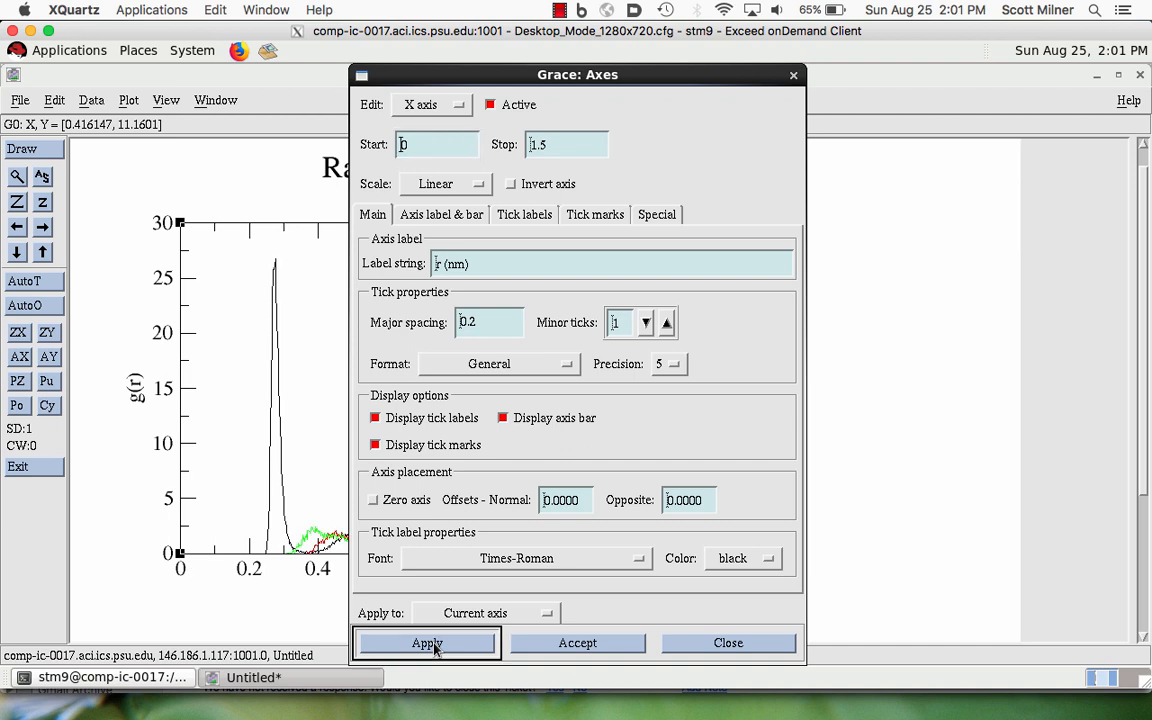
left_click(793, 76)
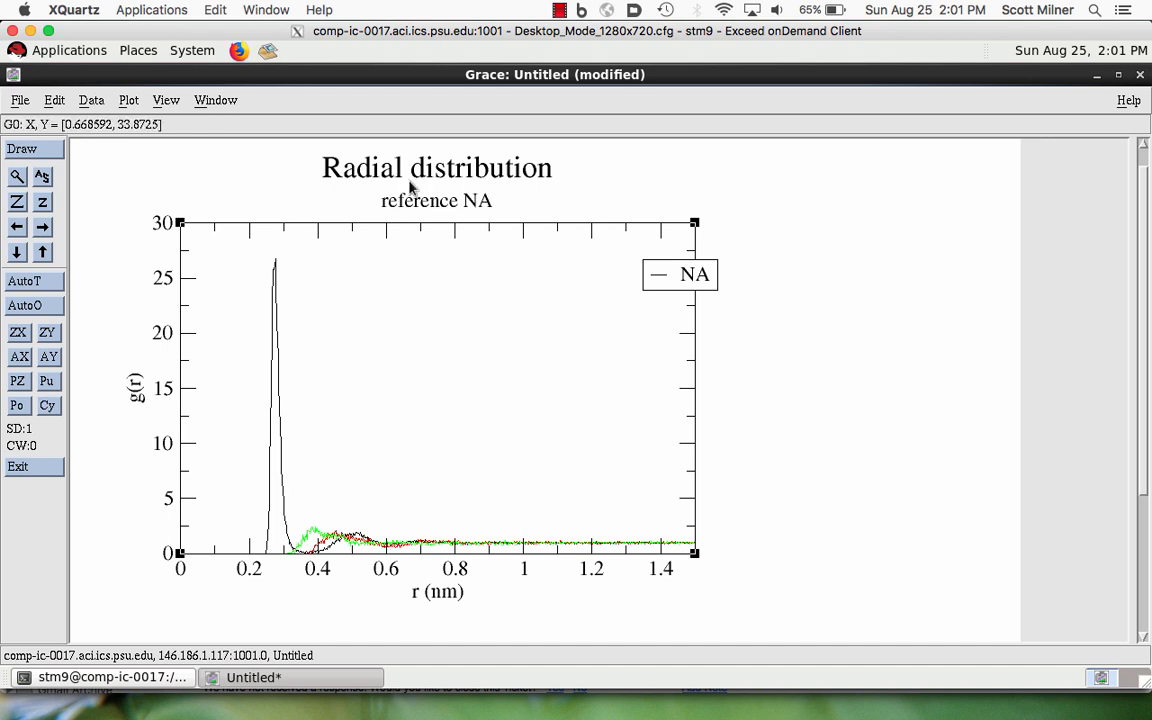
- In the graph appearance settings, replace the subtitle with "ions in water" and apply it
left_click(128, 100)
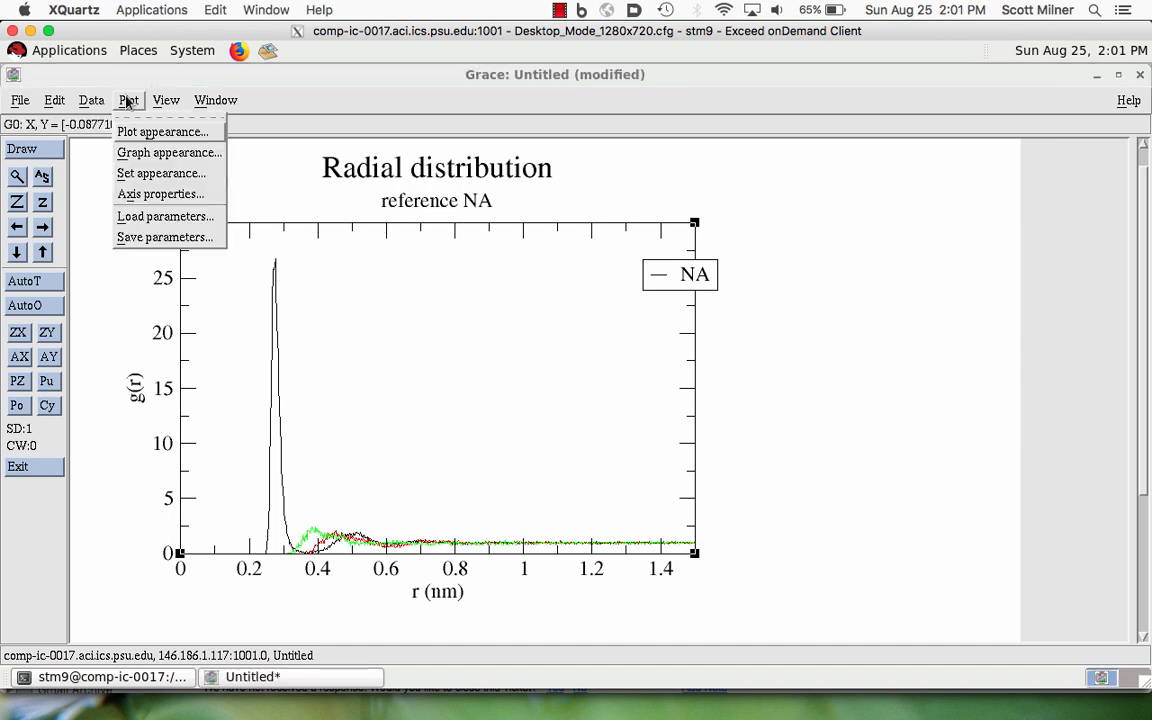
left_click(126, 156)
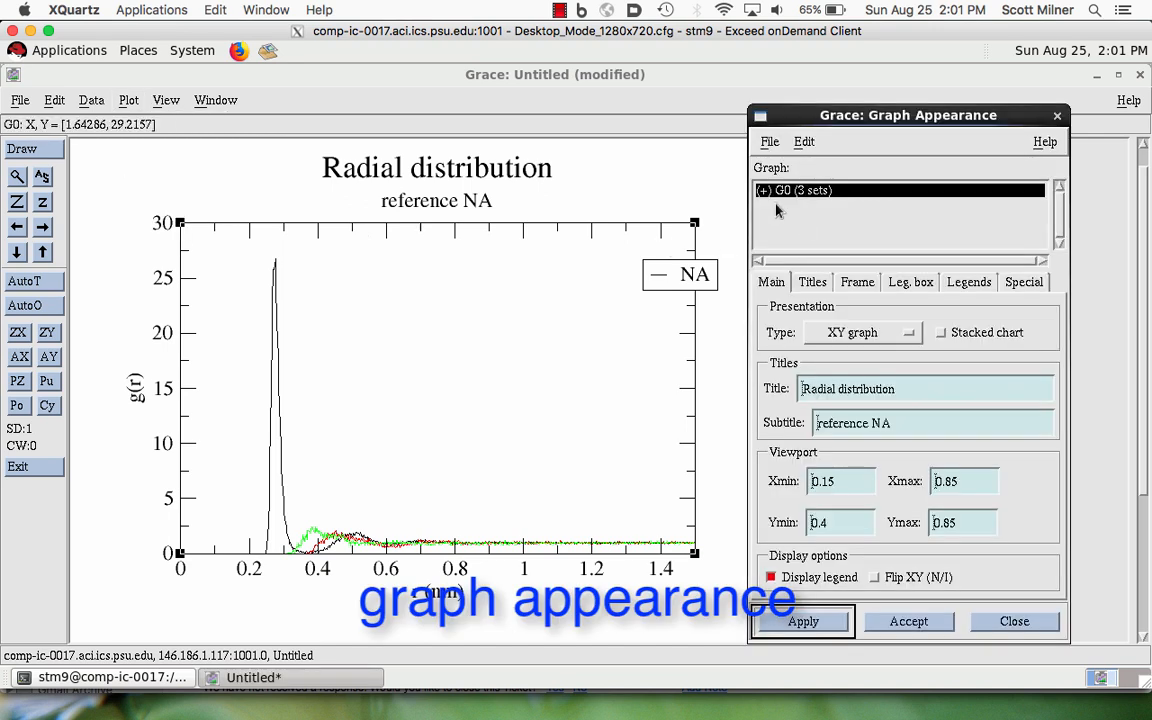
left_click(812, 283)
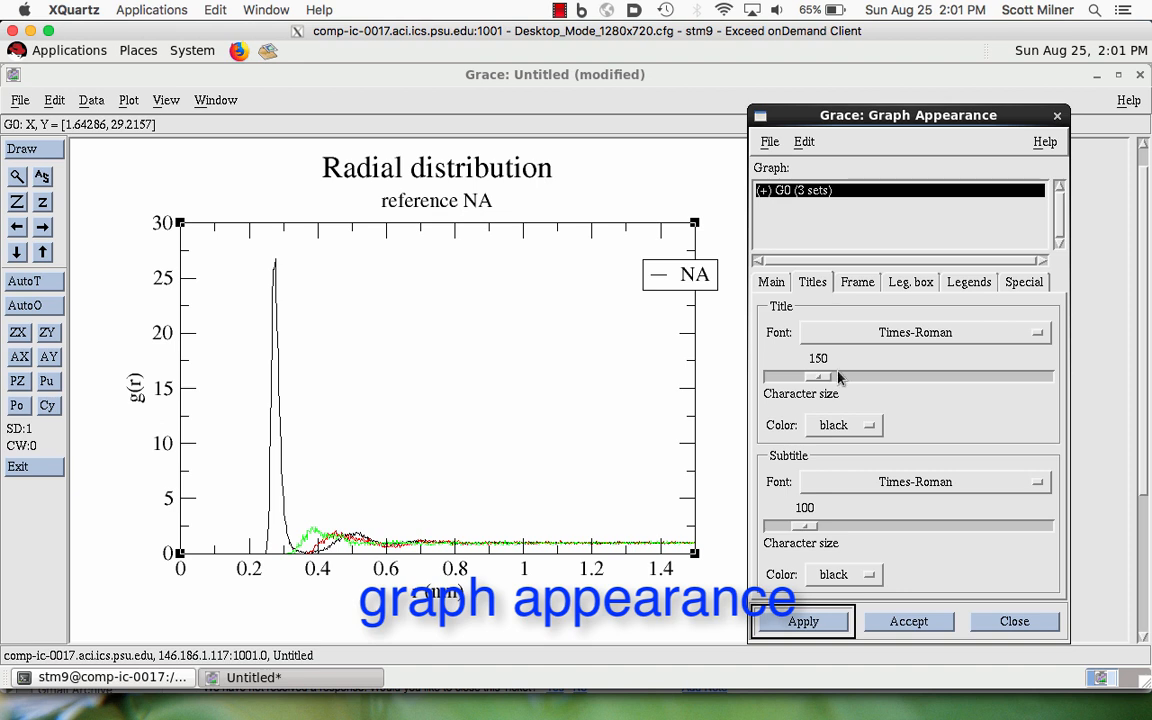
left_click(771, 283)
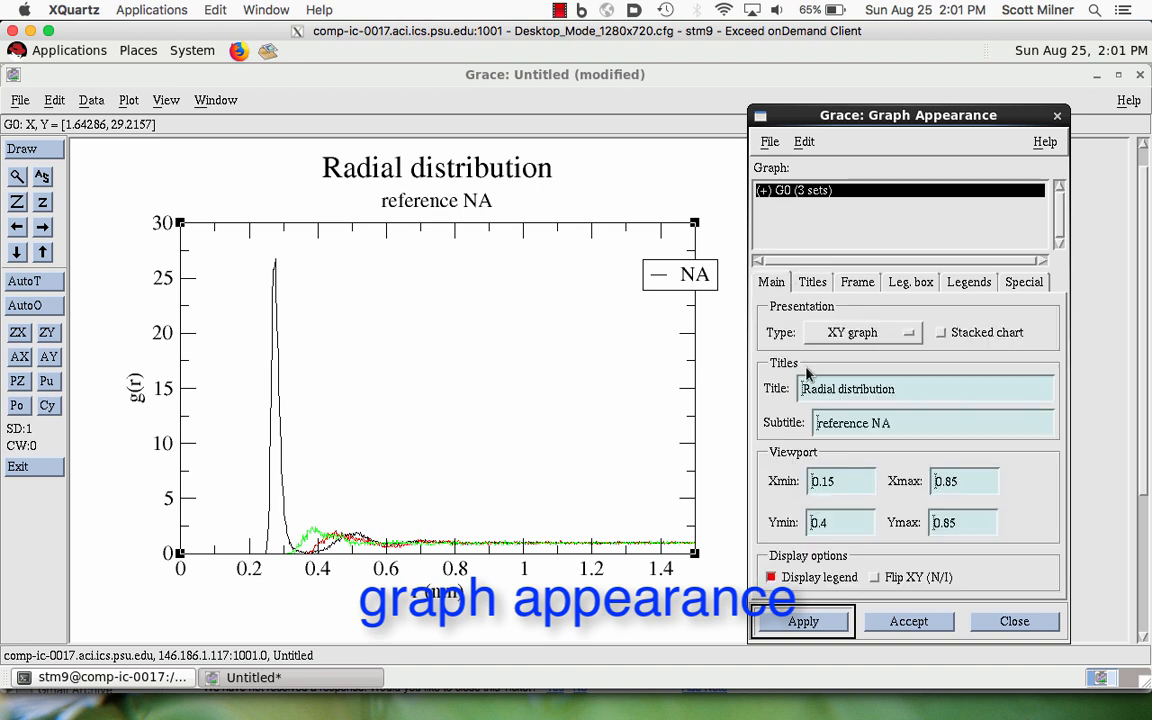
left_click(890, 424)
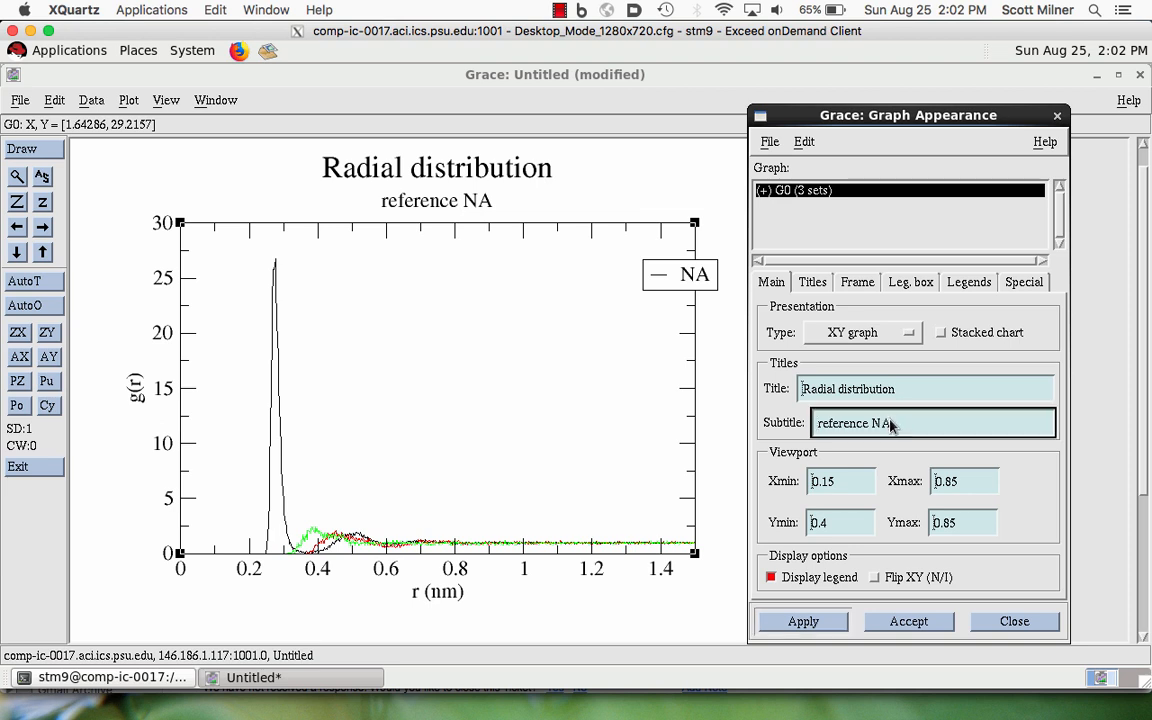
triple_click(836, 423)
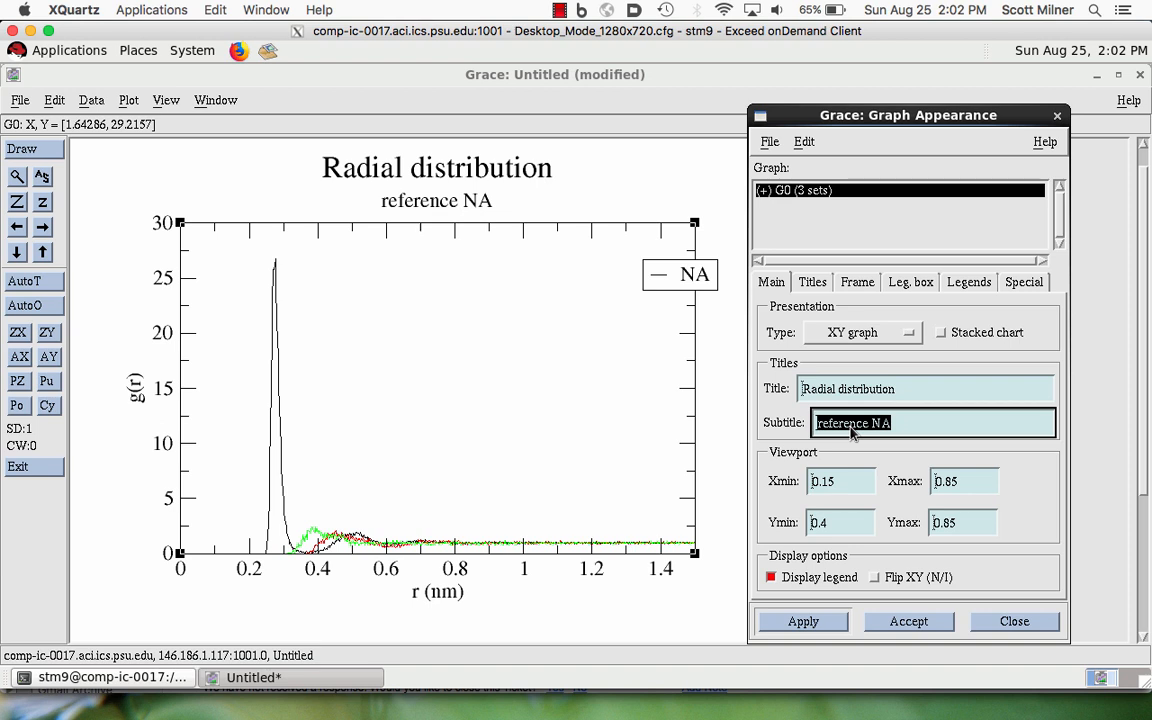
type("ions in")
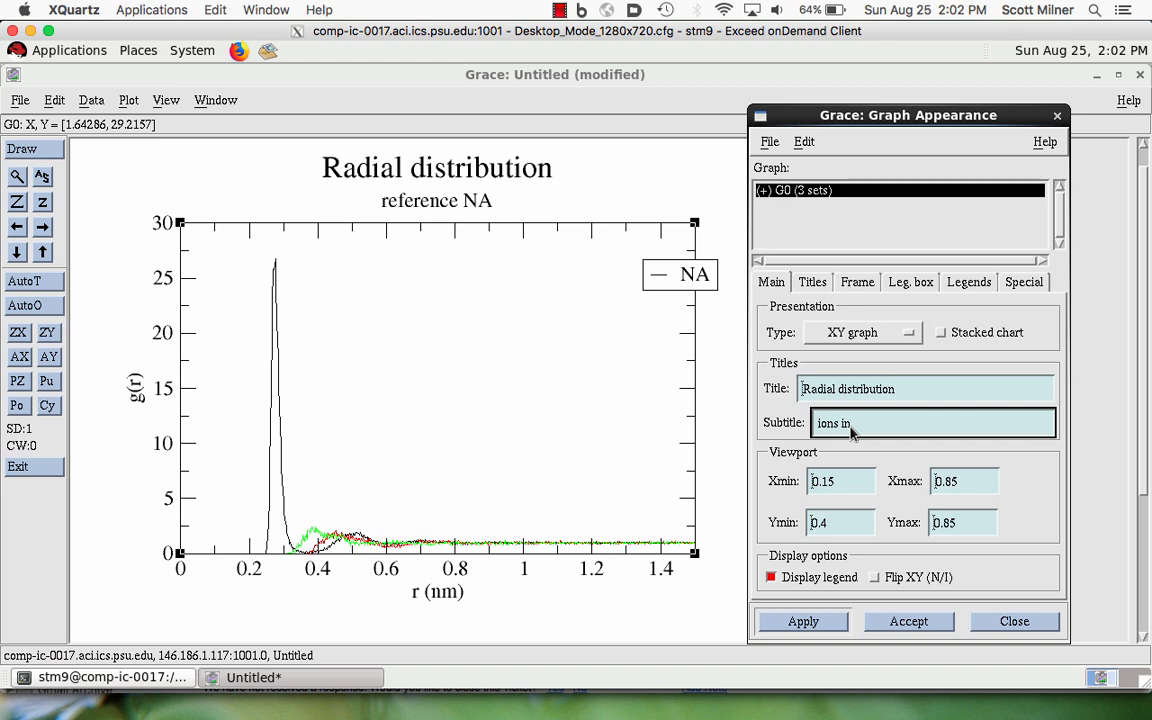
type(" water")
left_click(790, 620)
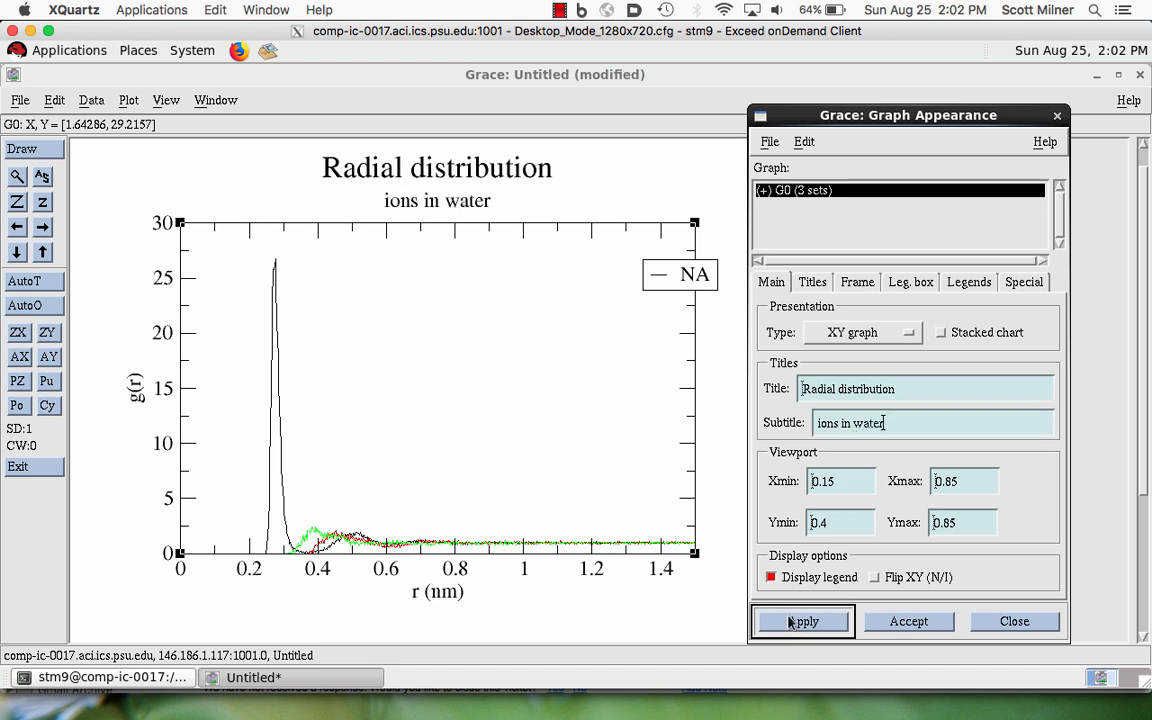
- Set the legend box's X location to 0.85 in viewport coordinates and apply it
left_click(901, 284)
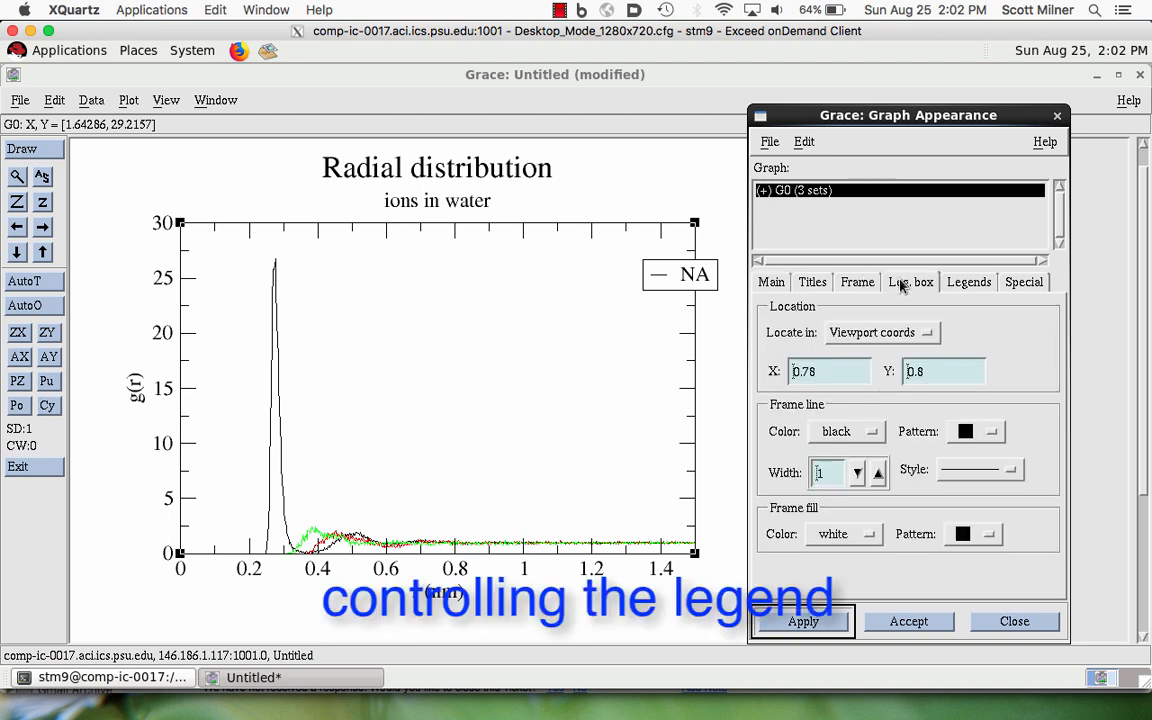
left_click(881, 332)
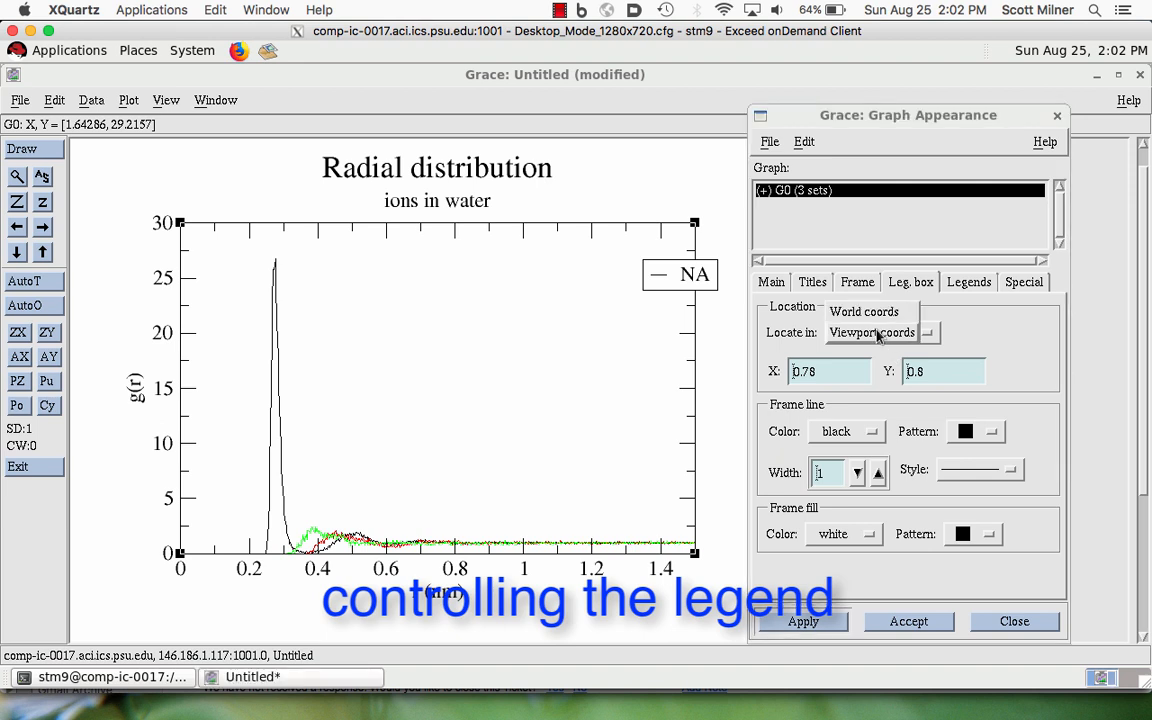
left_click(879, 334)
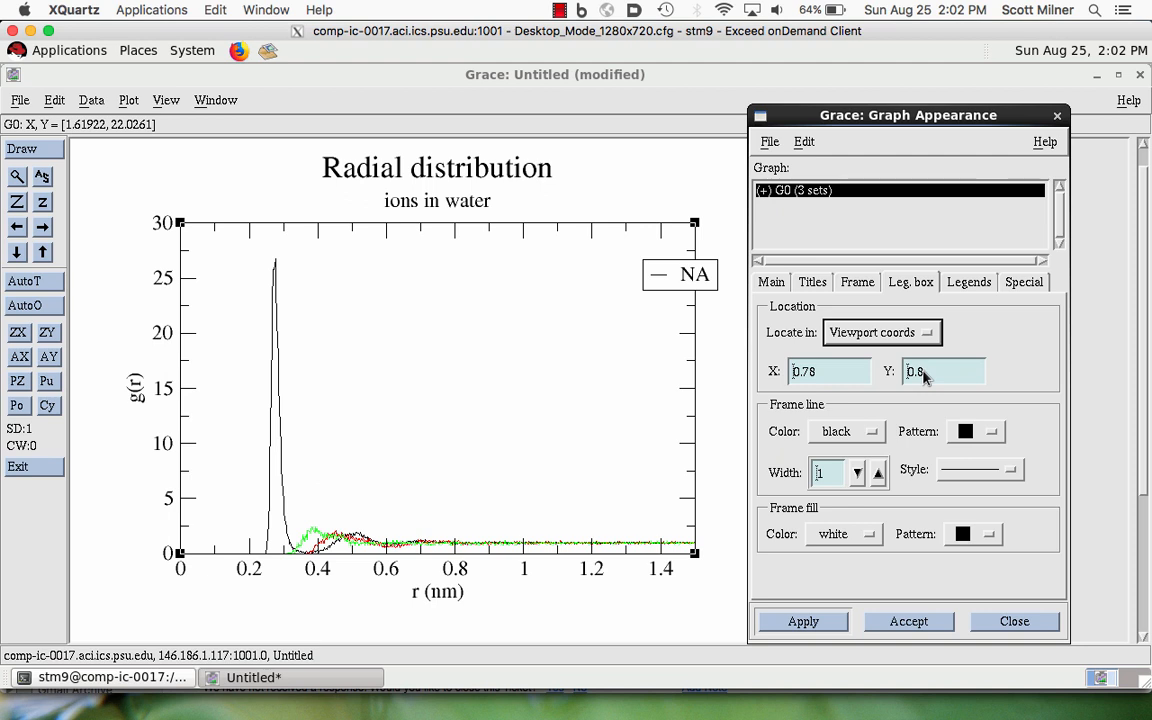
left_click(817, 375)
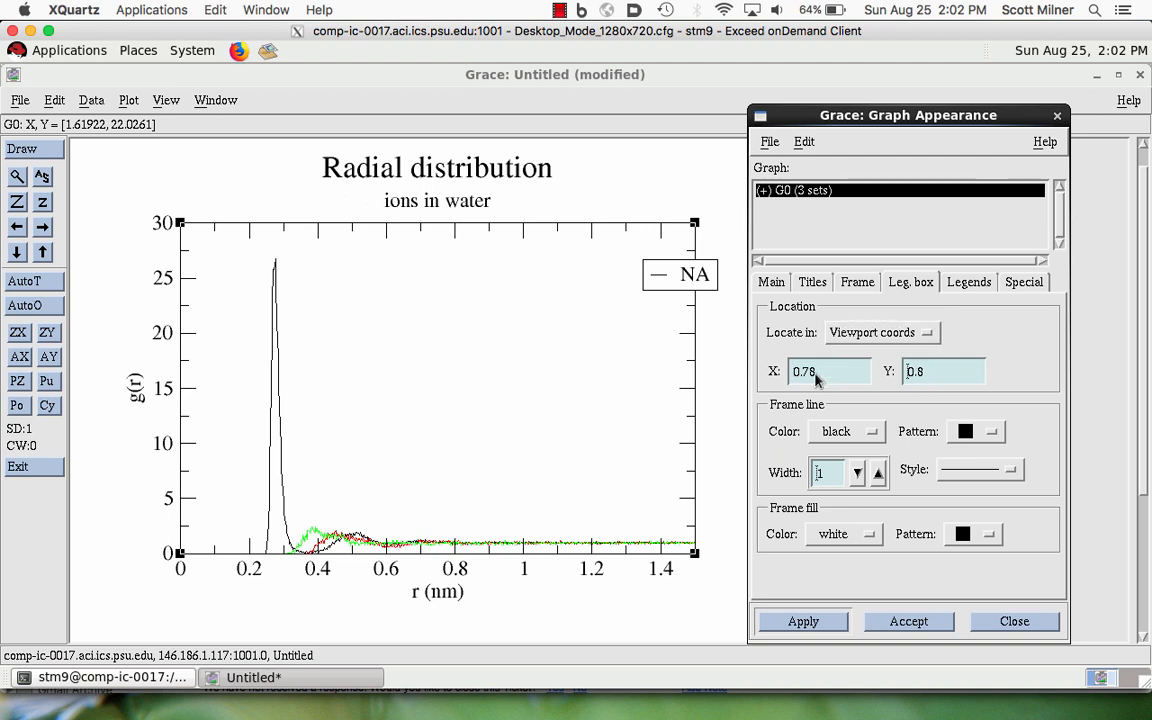
key("BackSpace")
key("BackSpace")
type("85")
left_click(797, 620)
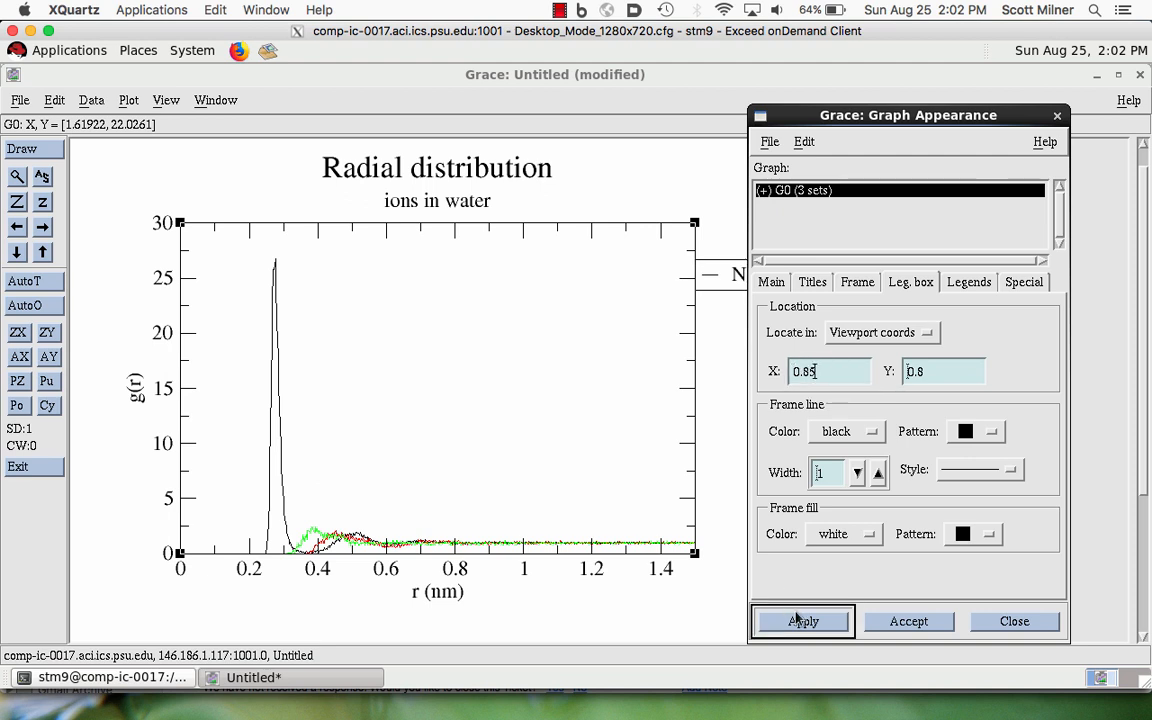
- Set the legend box's Y location to 0.85, apply it and show the legend text properties
left_click(922, 372)
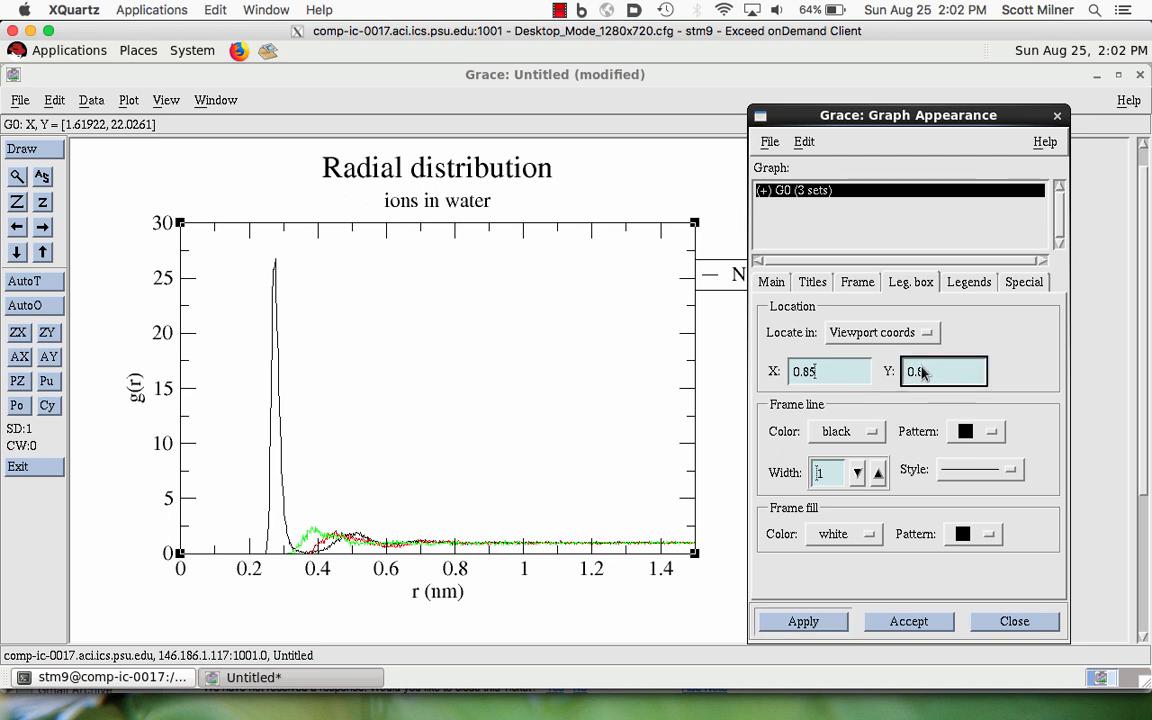
type("5")
left_click(812, 623)
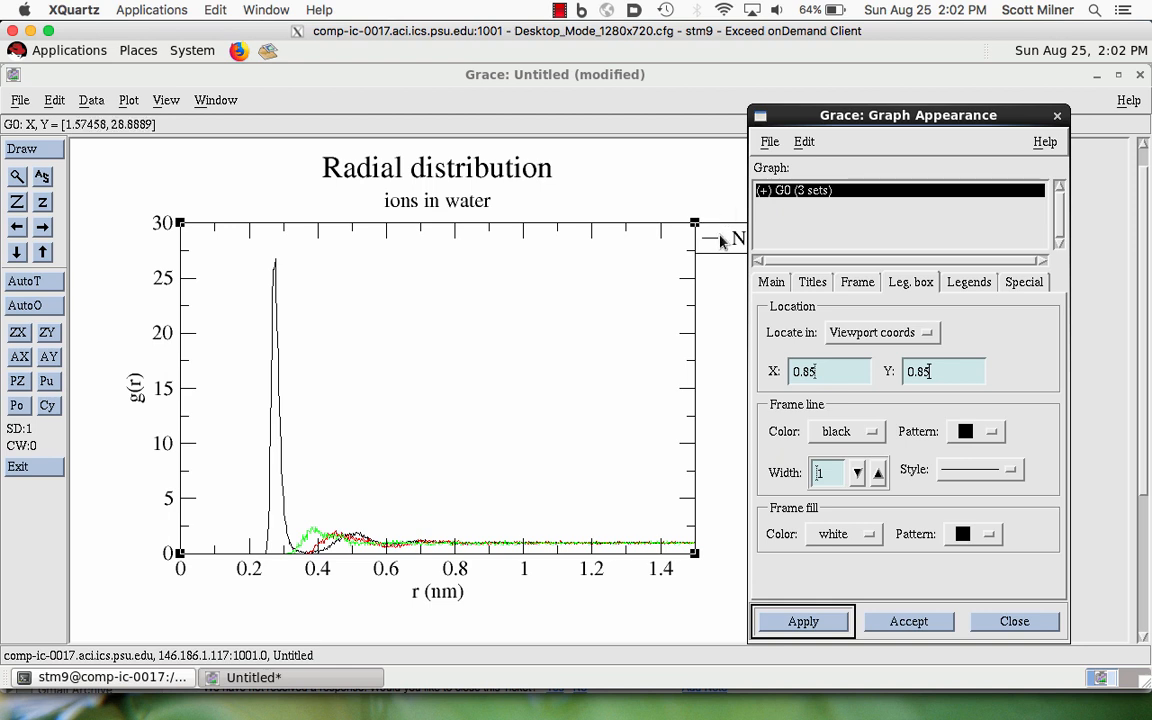
left_click(967, 281)
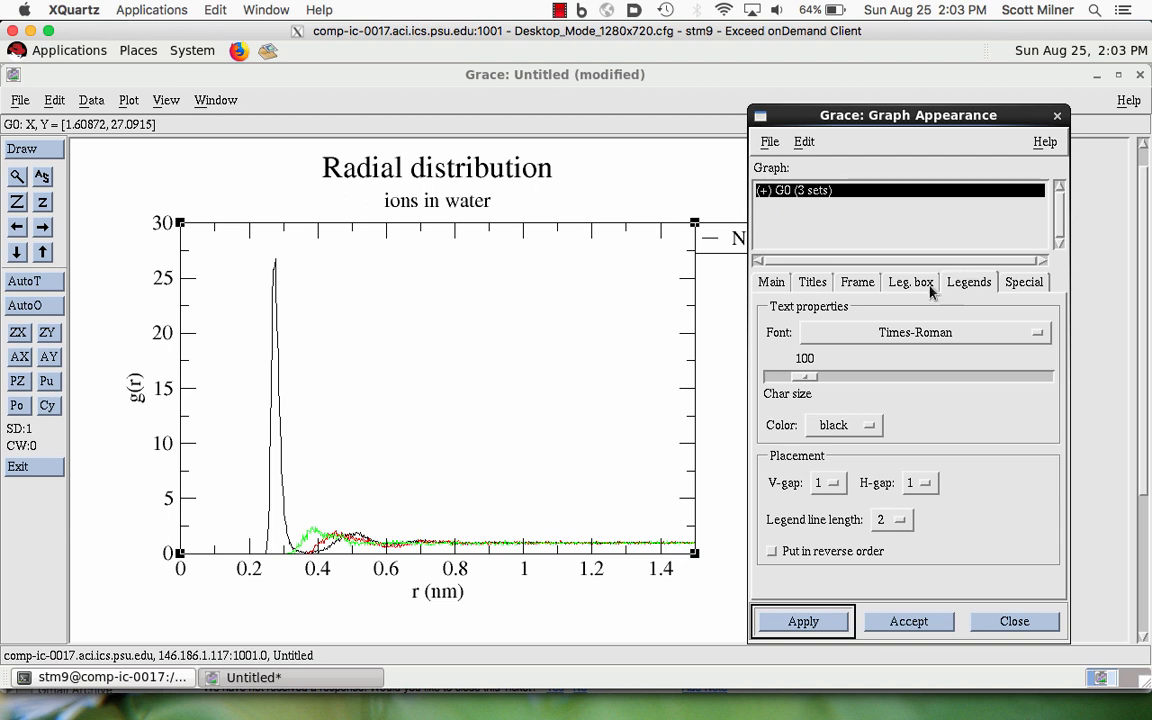
- Turn off the legend display in the graph appearance settings and apply it
left_click(918, 283)
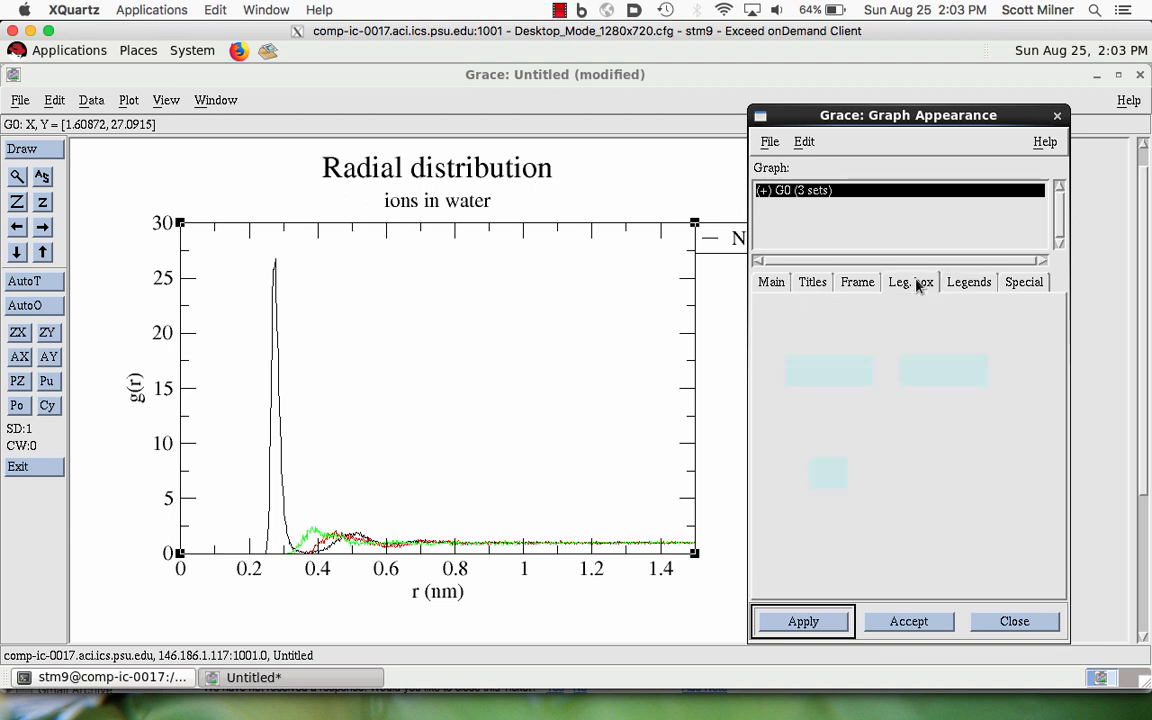
left_click(771, 285)
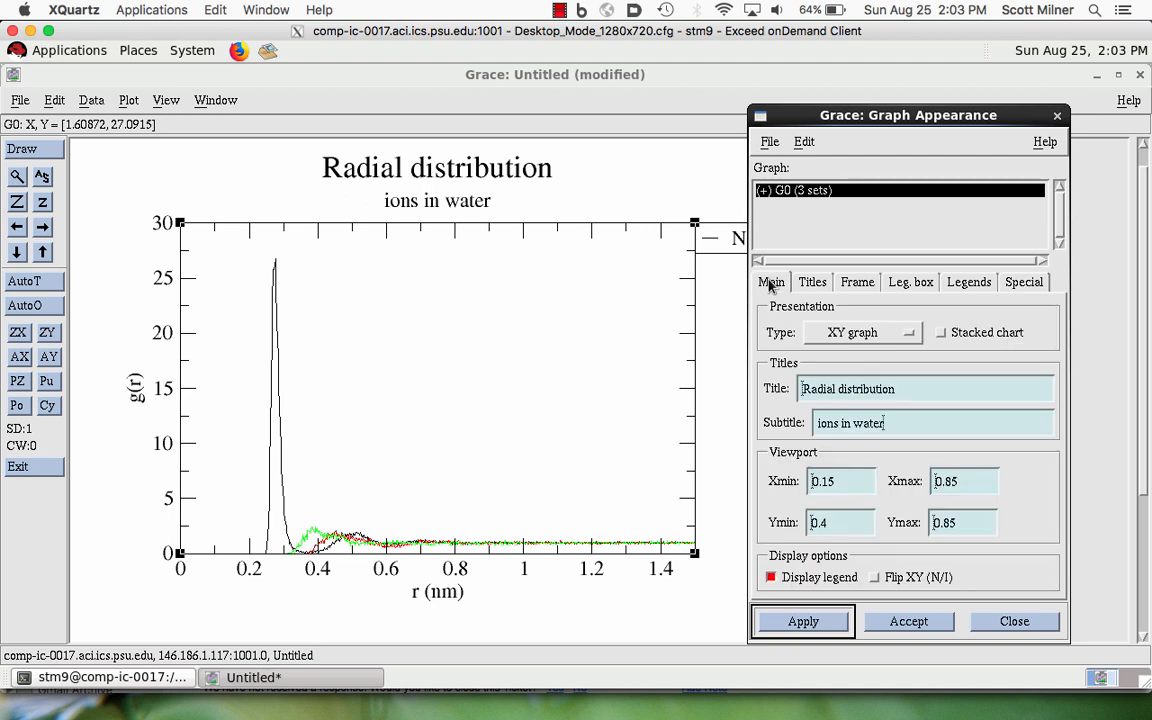
left_click(771, 578)
left_click(799, 622)
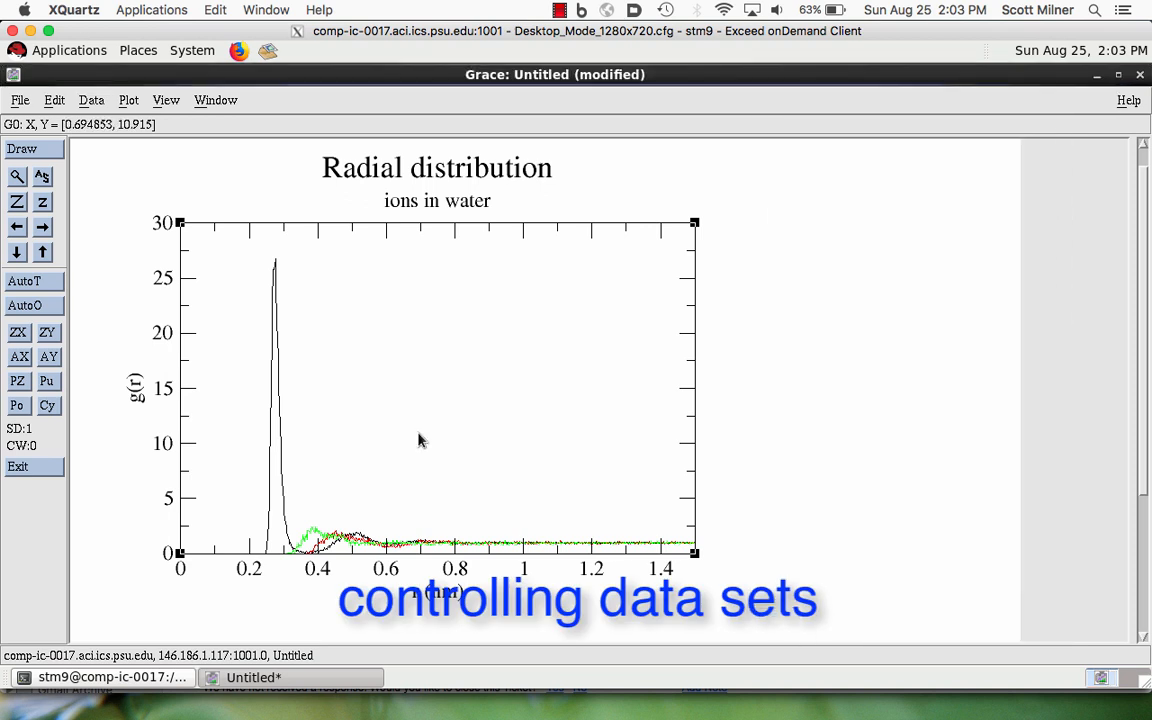
- Open the data set appearance settings and select set G0.S2
left_click(279, 410)
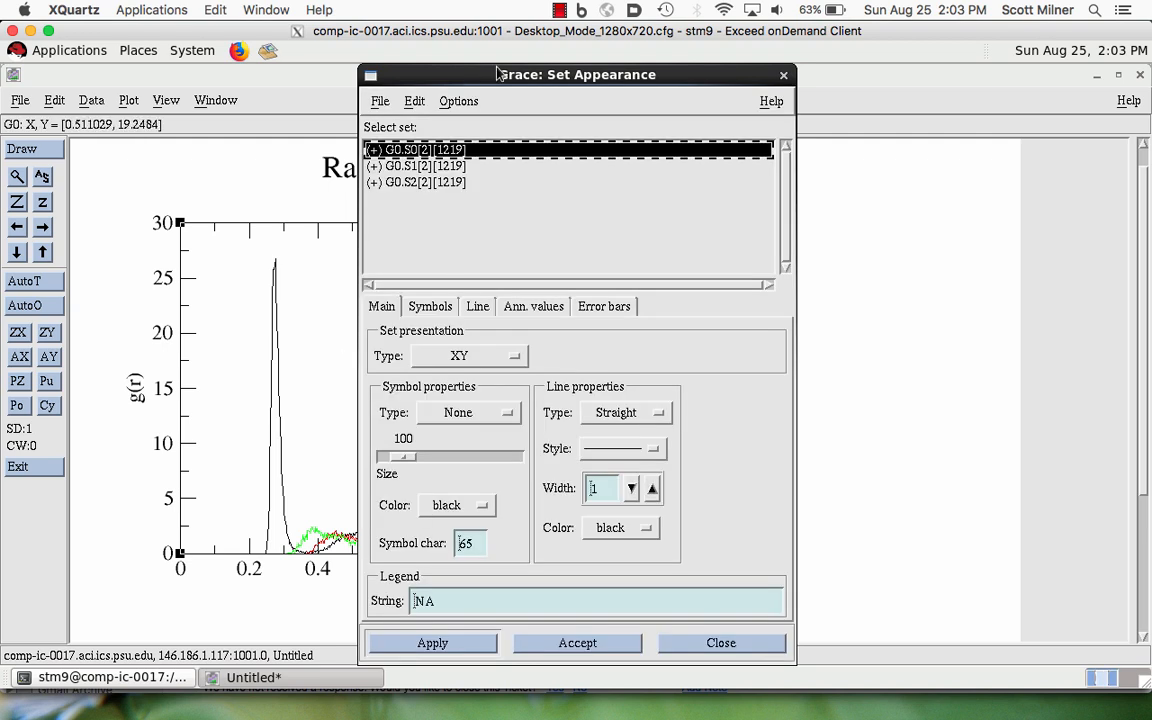
left_click(784, 75)
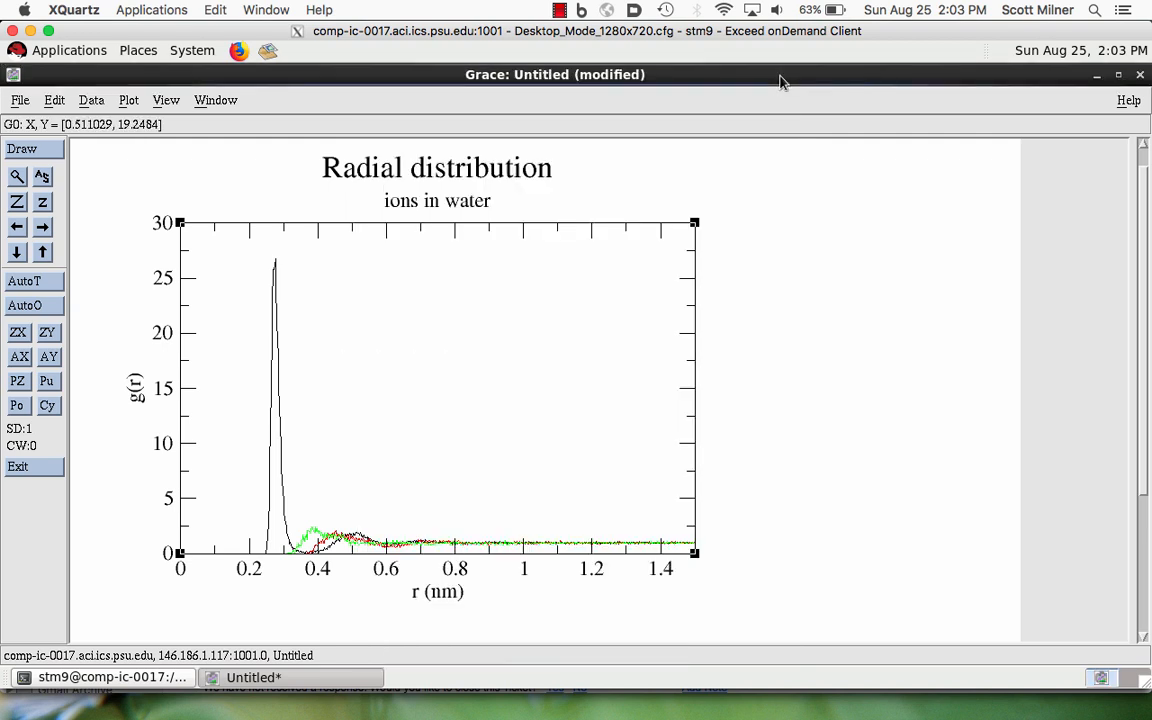
left_click(128, 100)
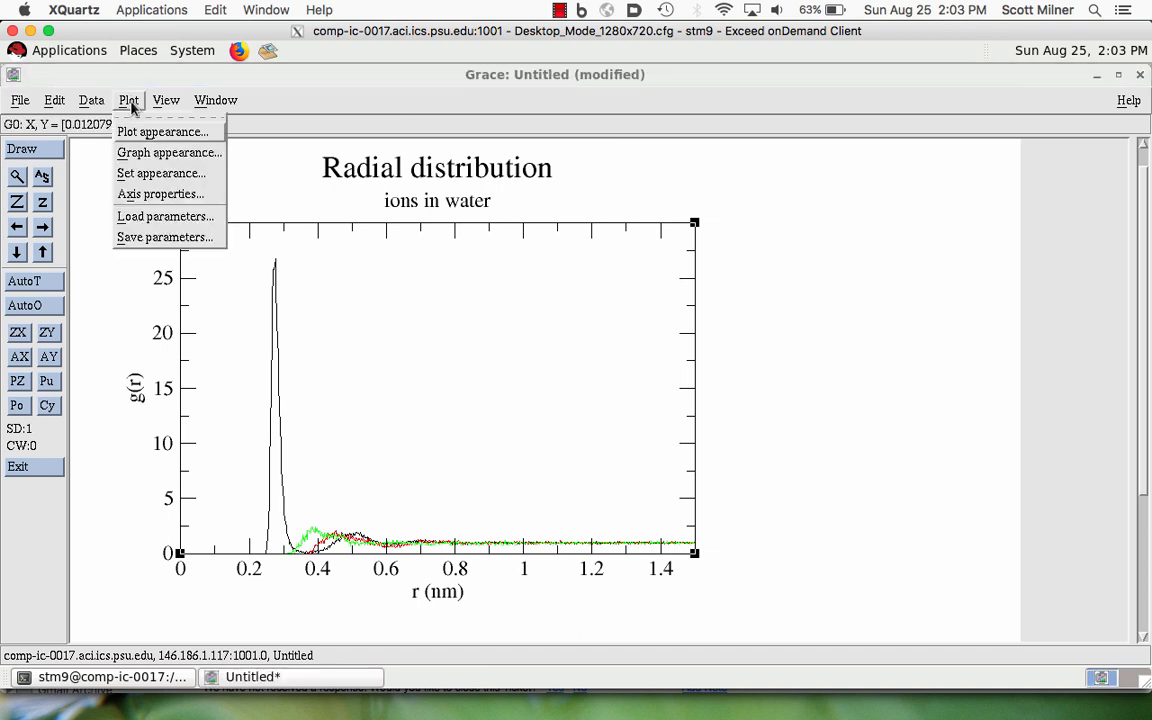
left_click(148, 174)
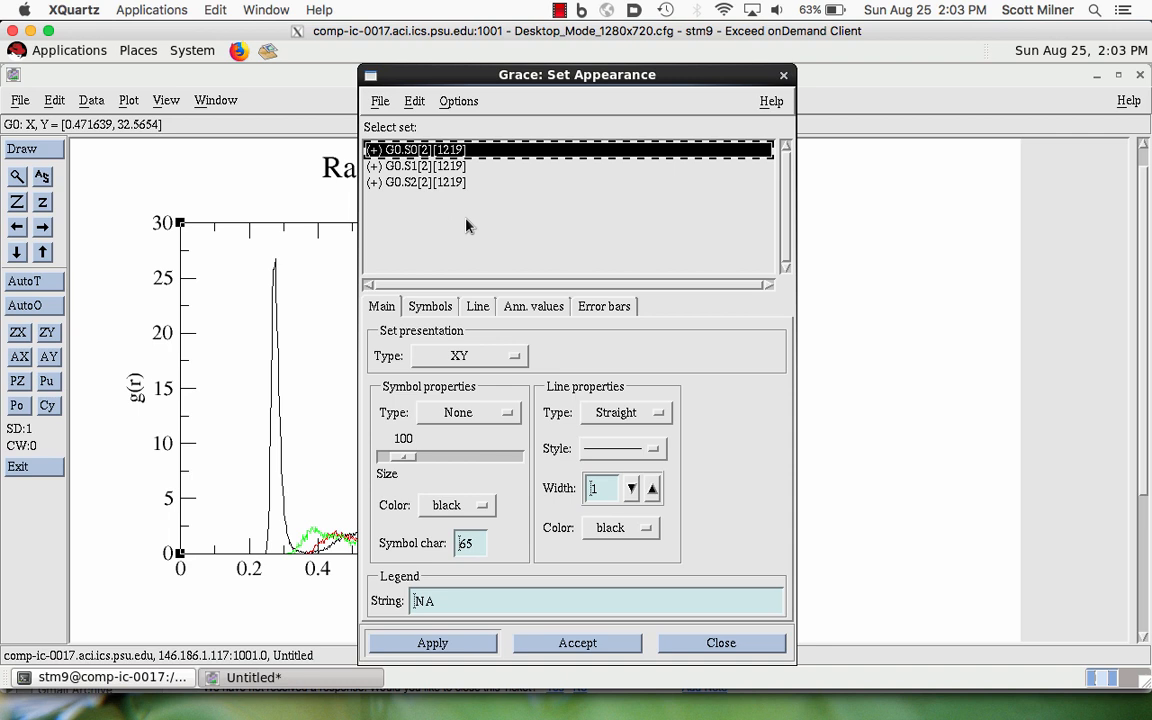
left_click(426, 182)
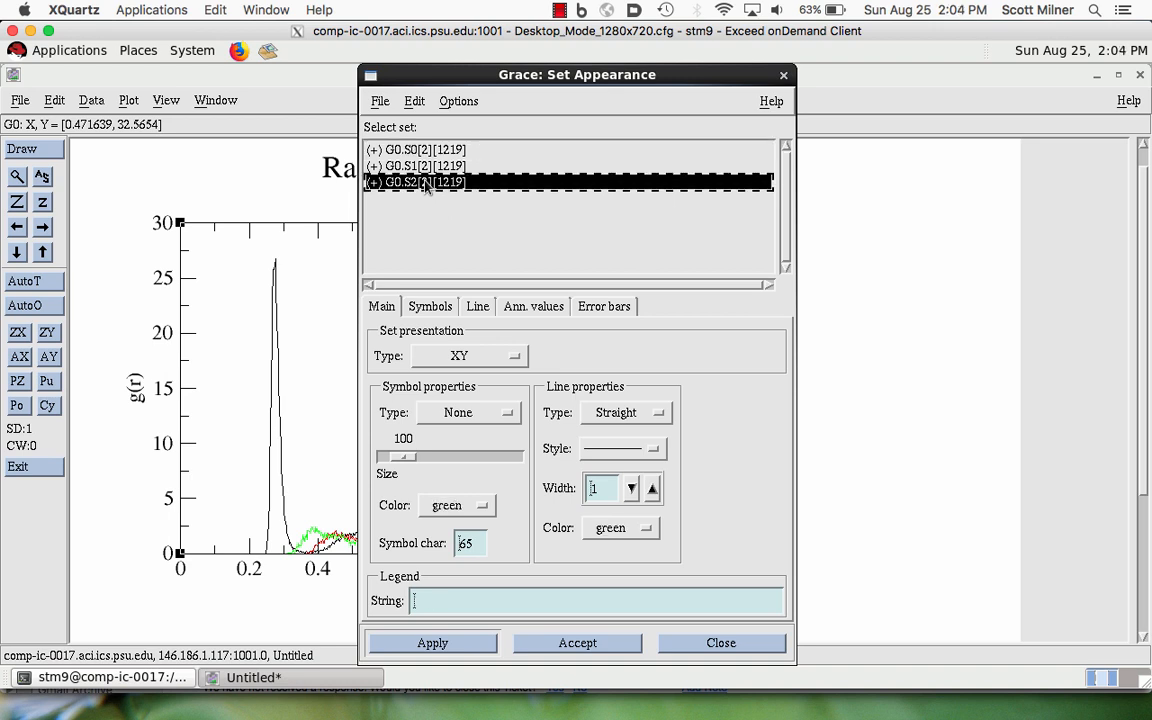
- Hide data set G0.S2 and show it again
right_click(416, 184)
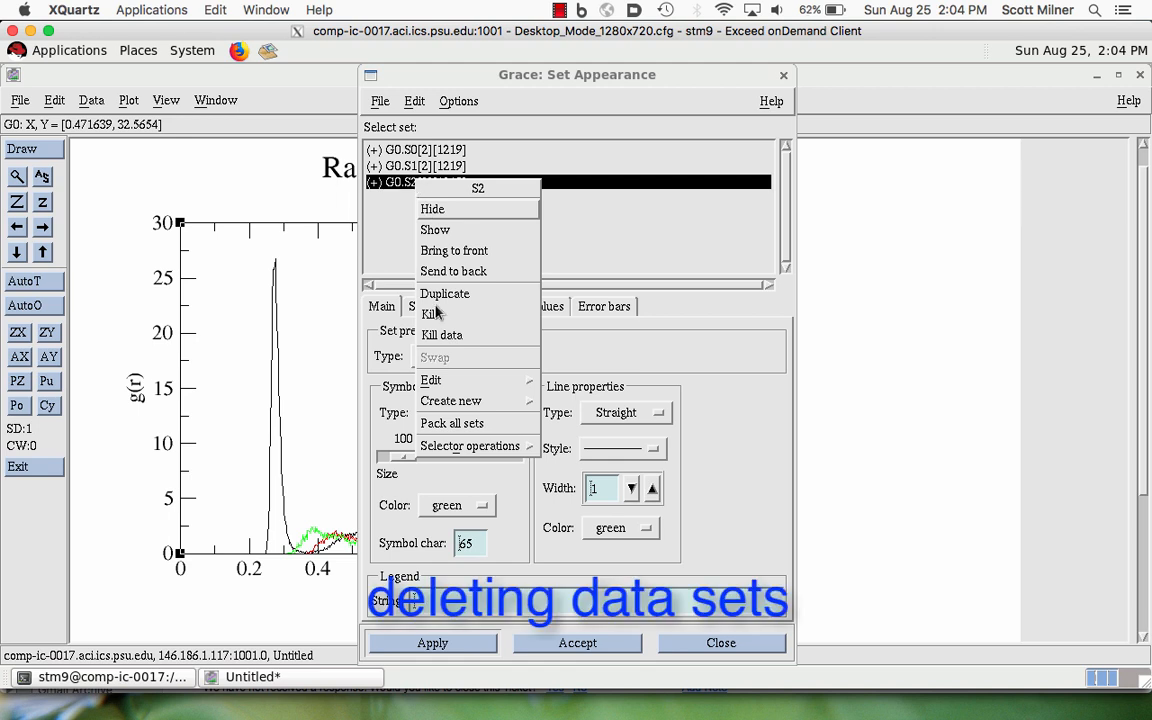
left_click(431, 210)
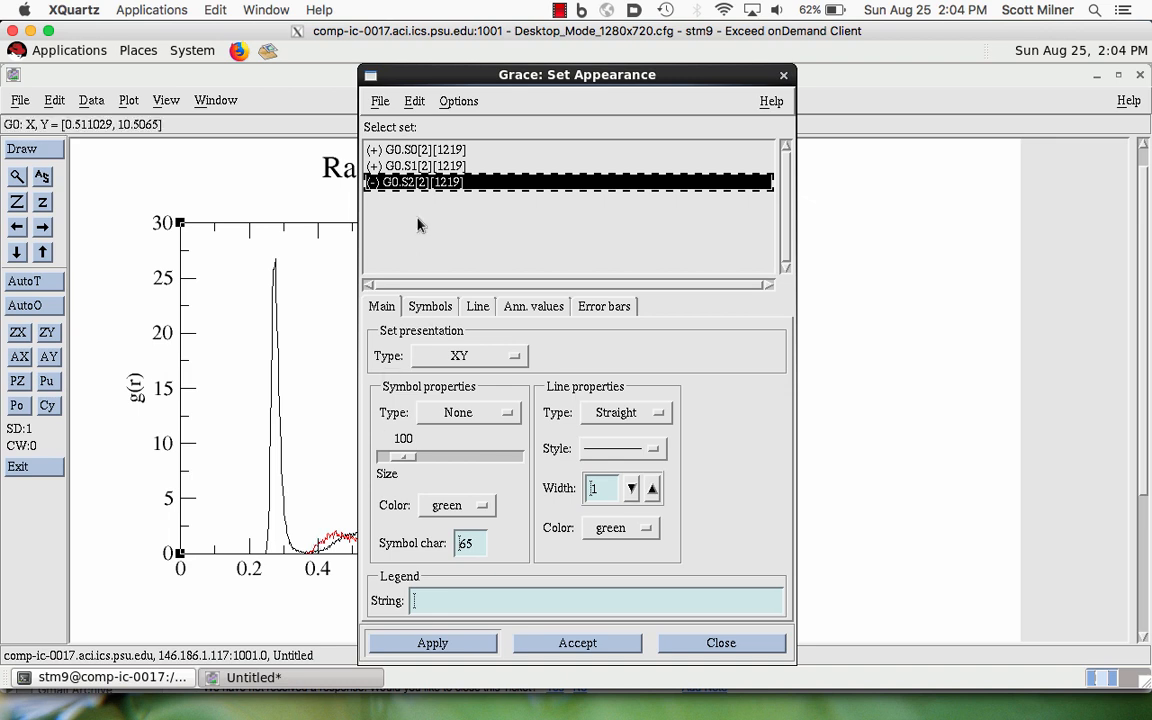
right_click(427, 188)
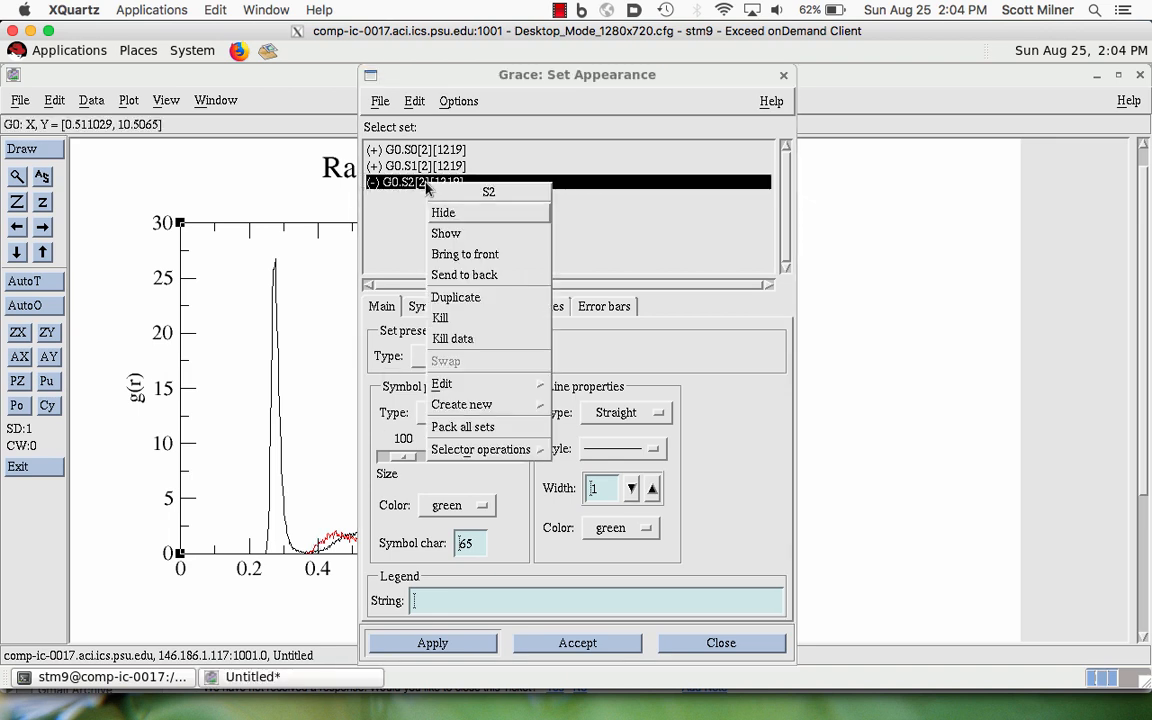
left_click(445, 234)
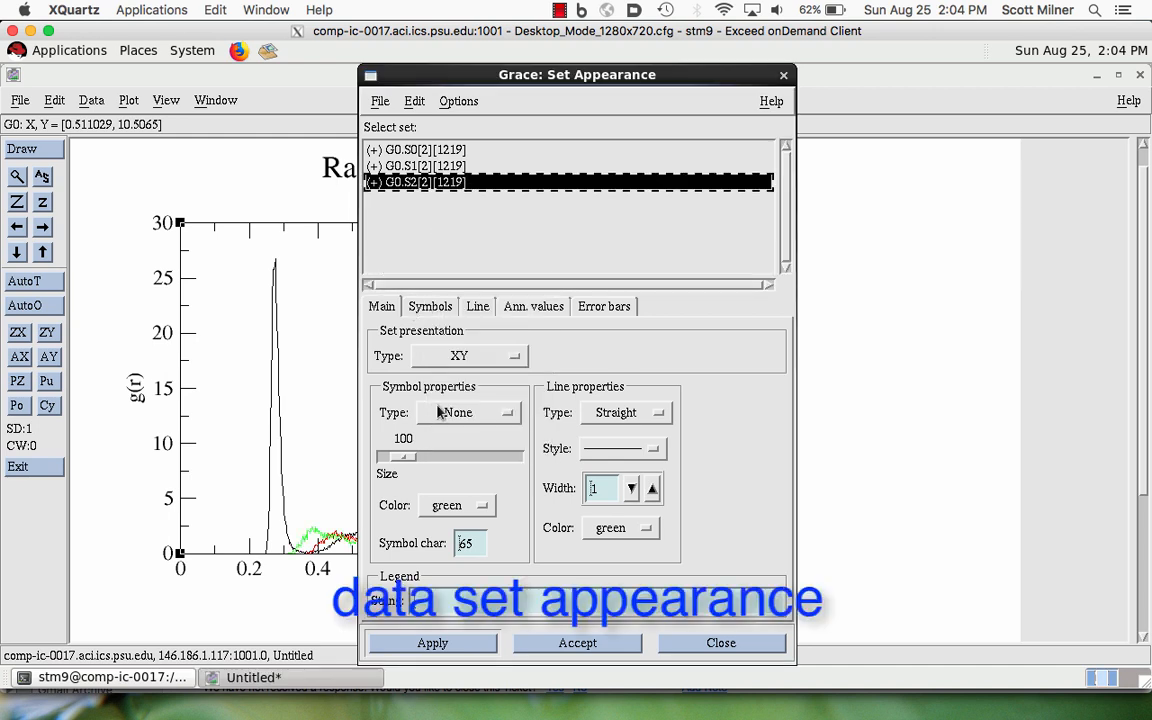
- Set the line width of data set G0.S2 to 1.5 and apply it
left_click(652, 488)
left_click(440, 643)
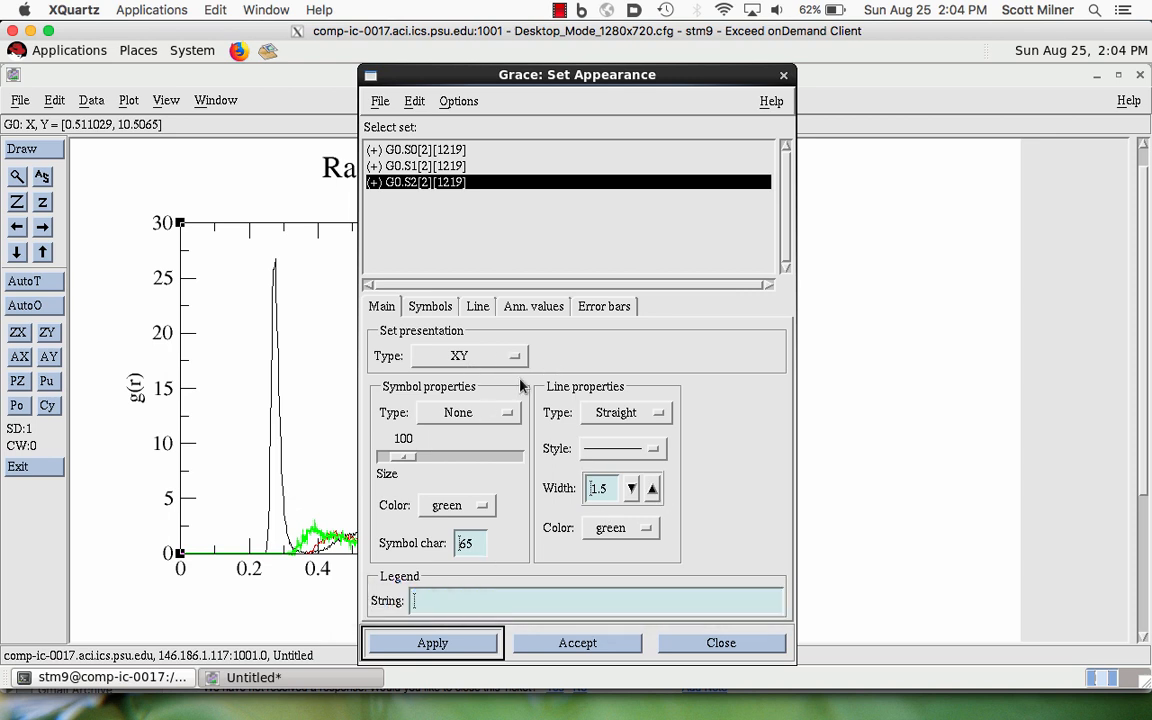
- Try the Circle symbol type on data set G0.S2 and apply it
left_click(447, 308)
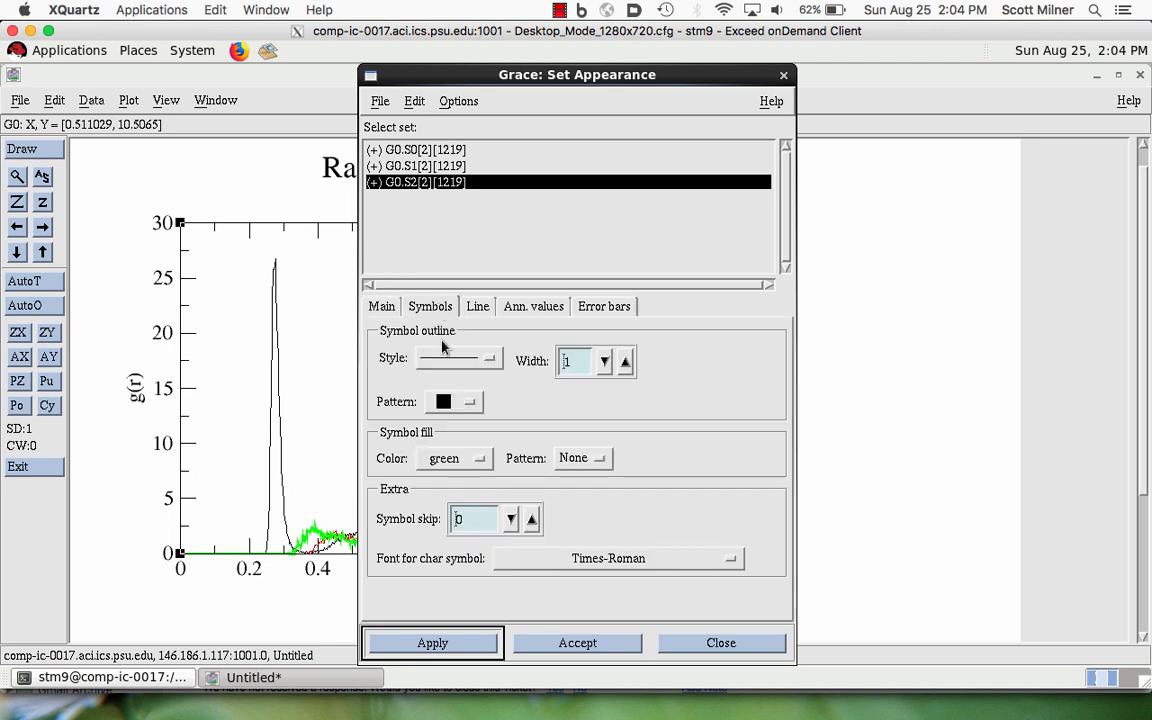
left_click(436, 314)
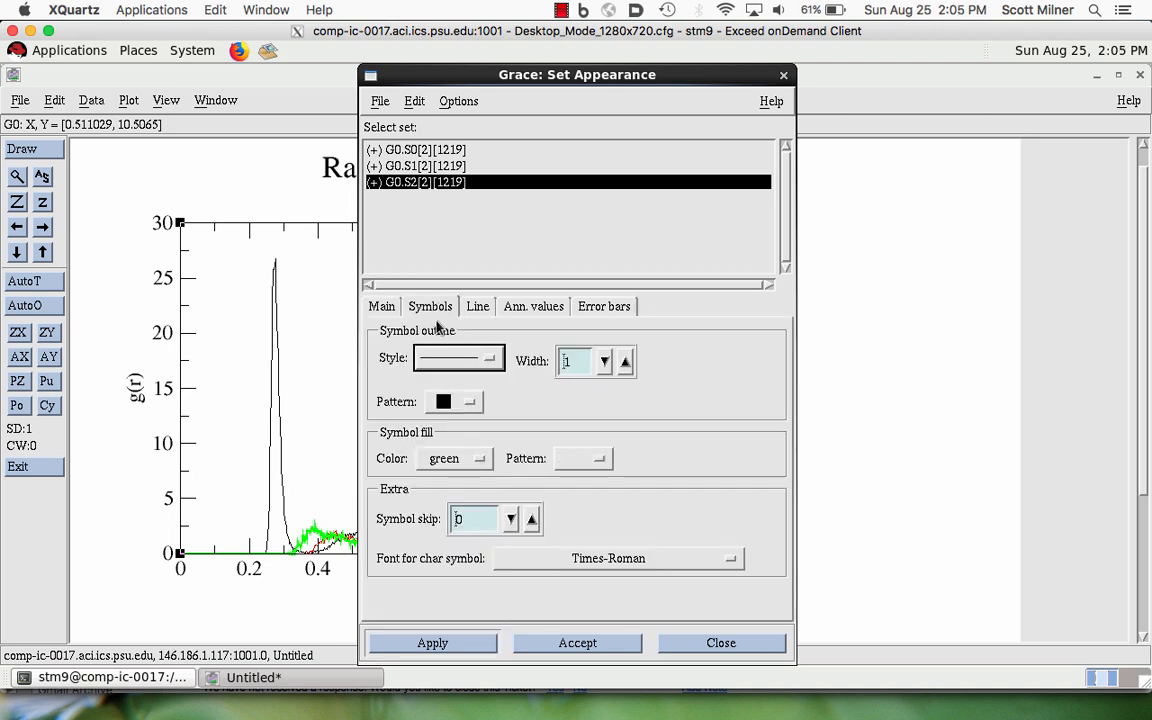
left_click(380, 308)
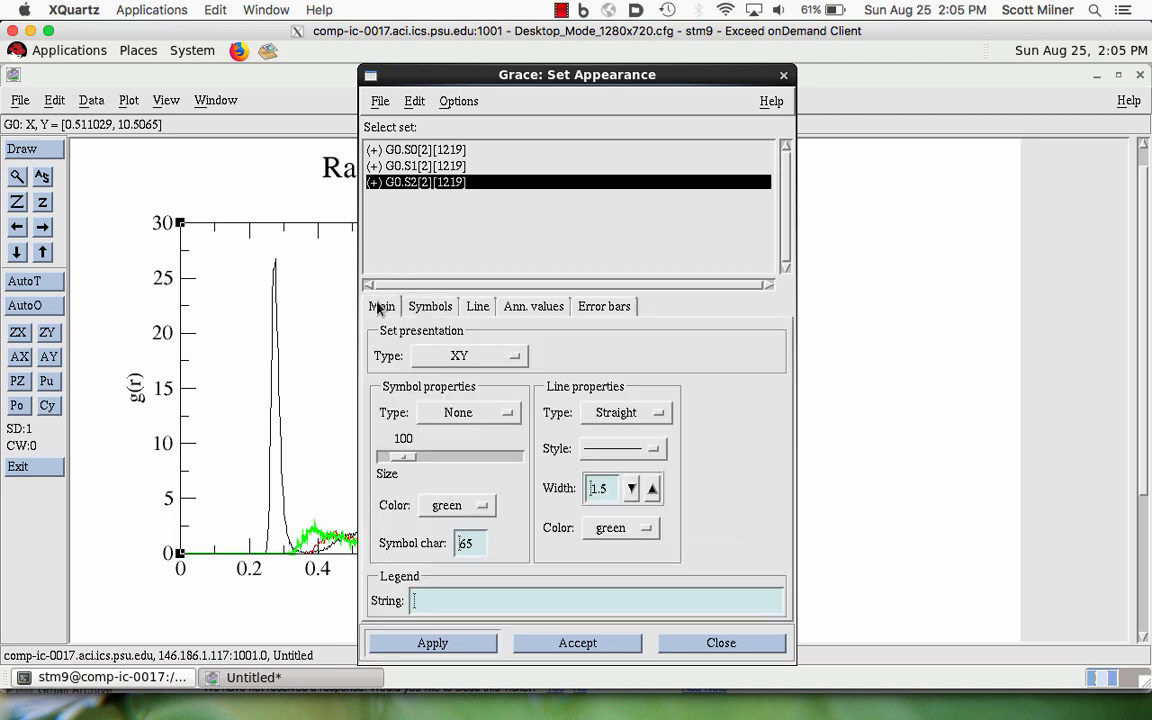
left_click(487, 414)
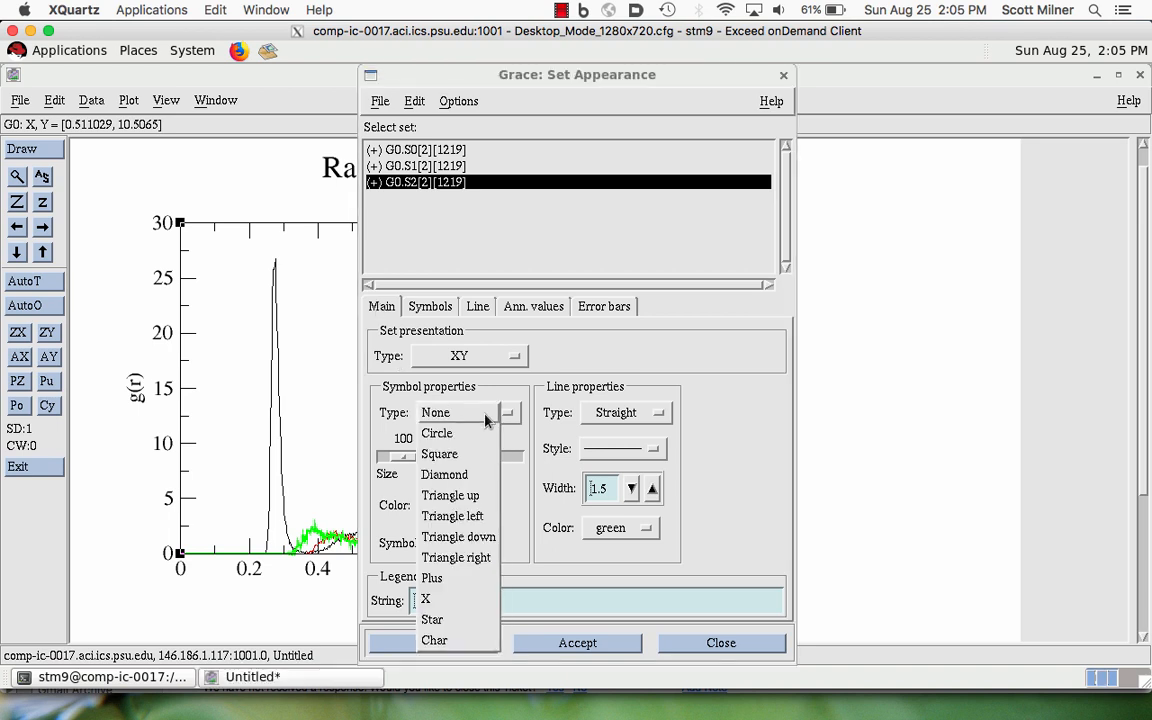
left_click(582, 361)
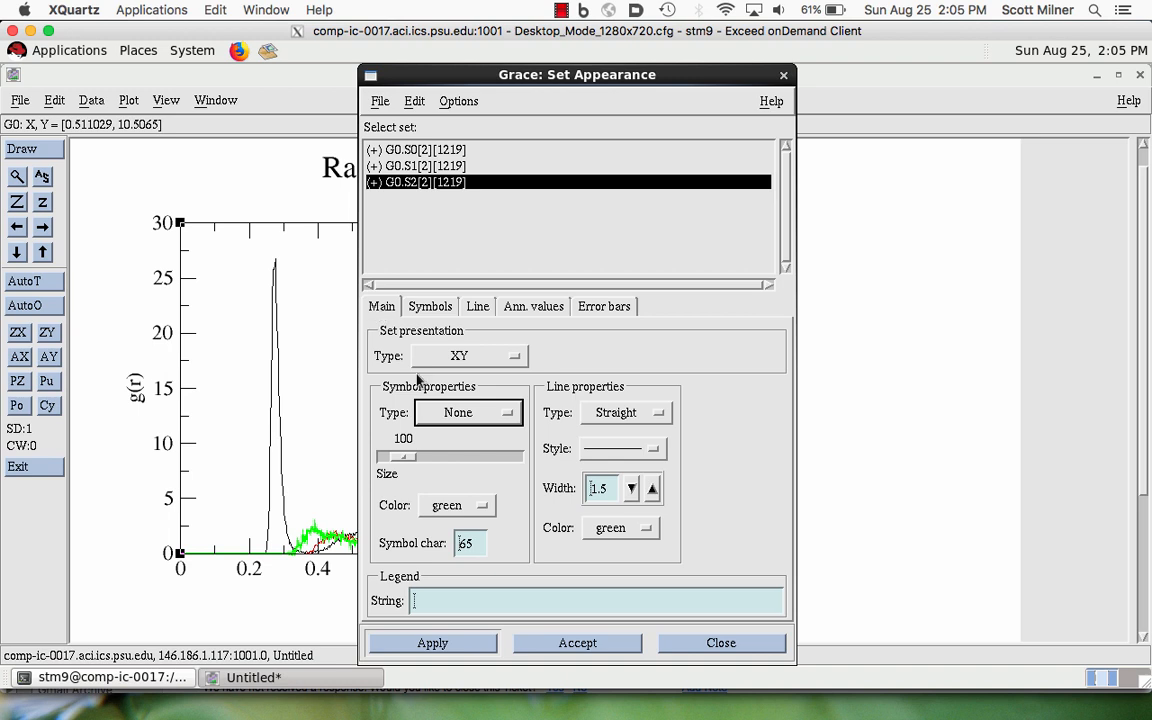
left_click(463, 414)
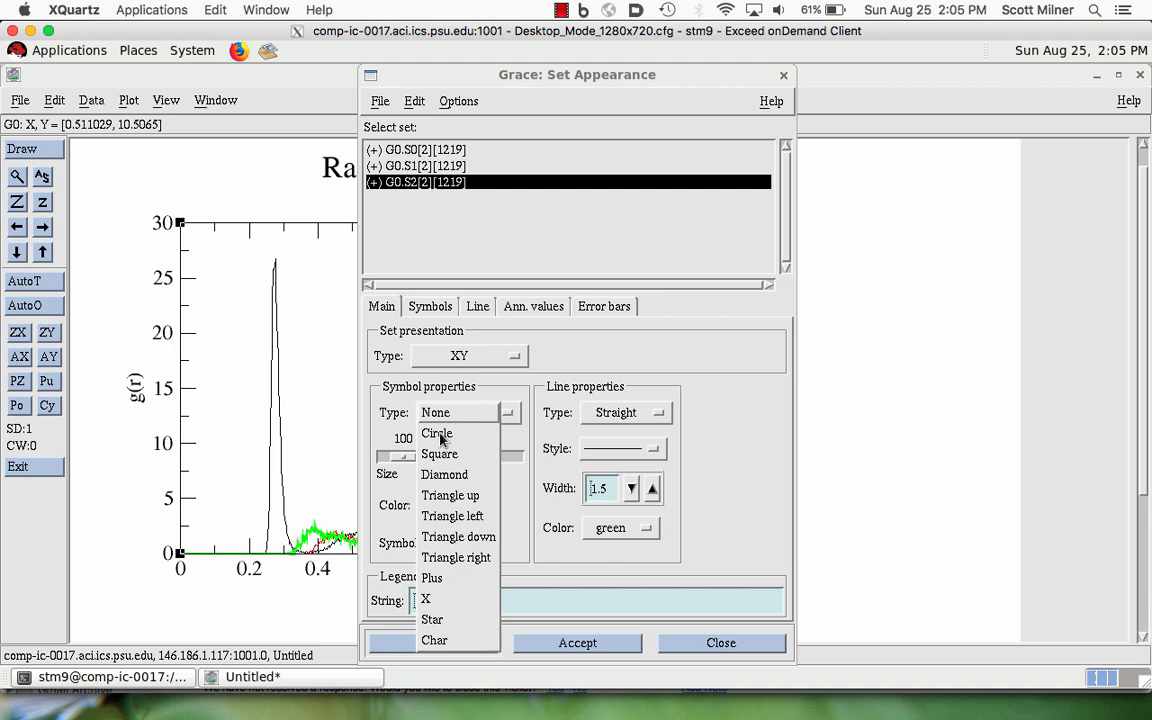
left_click(441, 435)
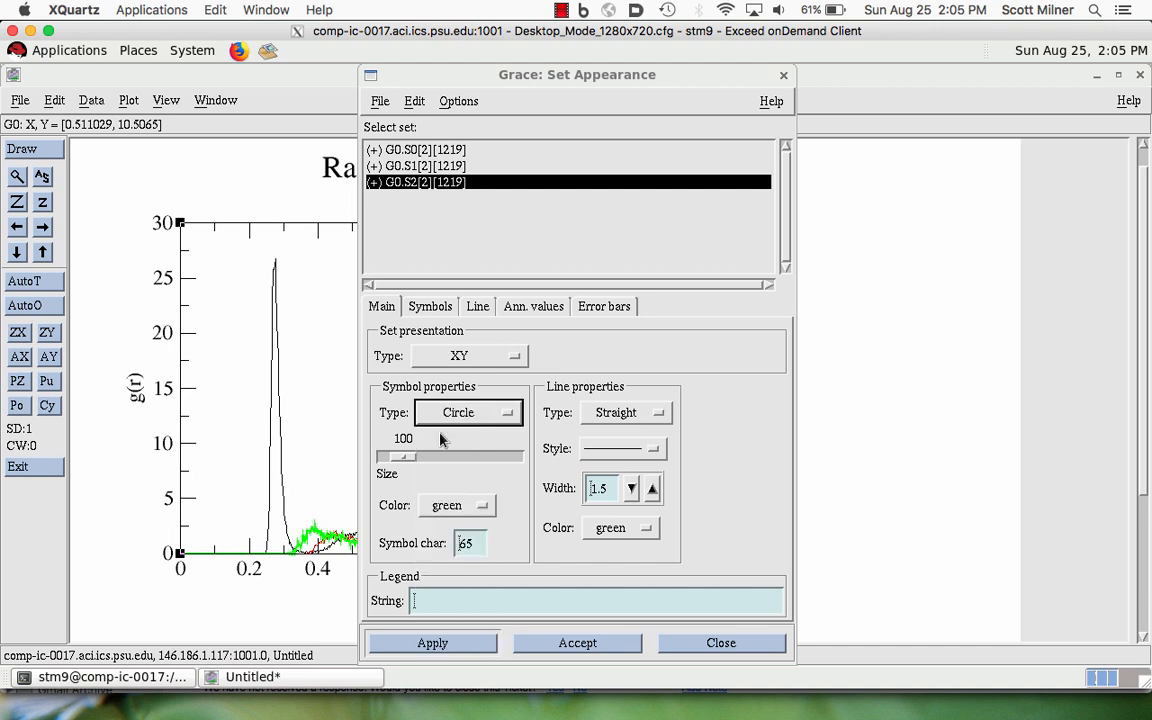
left_click(456, 642)
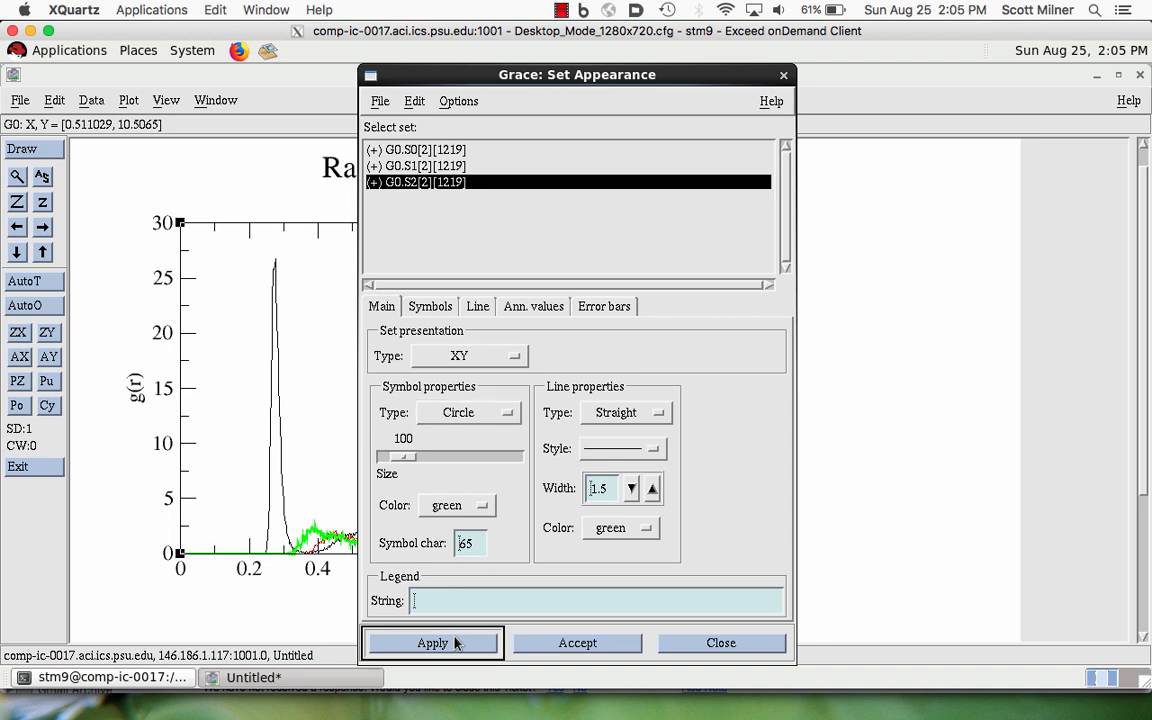
- Reset the symbol type of data set G0.S2 to None, apply it and close the set appearance settings
left_click(485, 414)
left_click(470, 392)
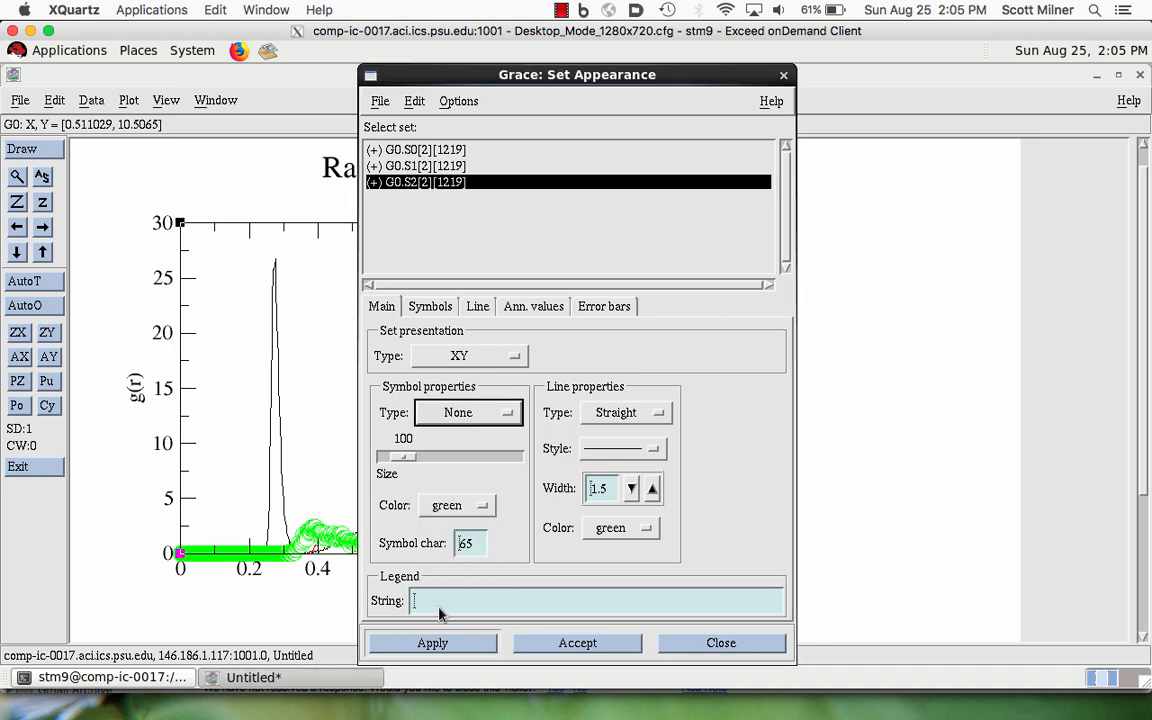
left_click(444, 645)
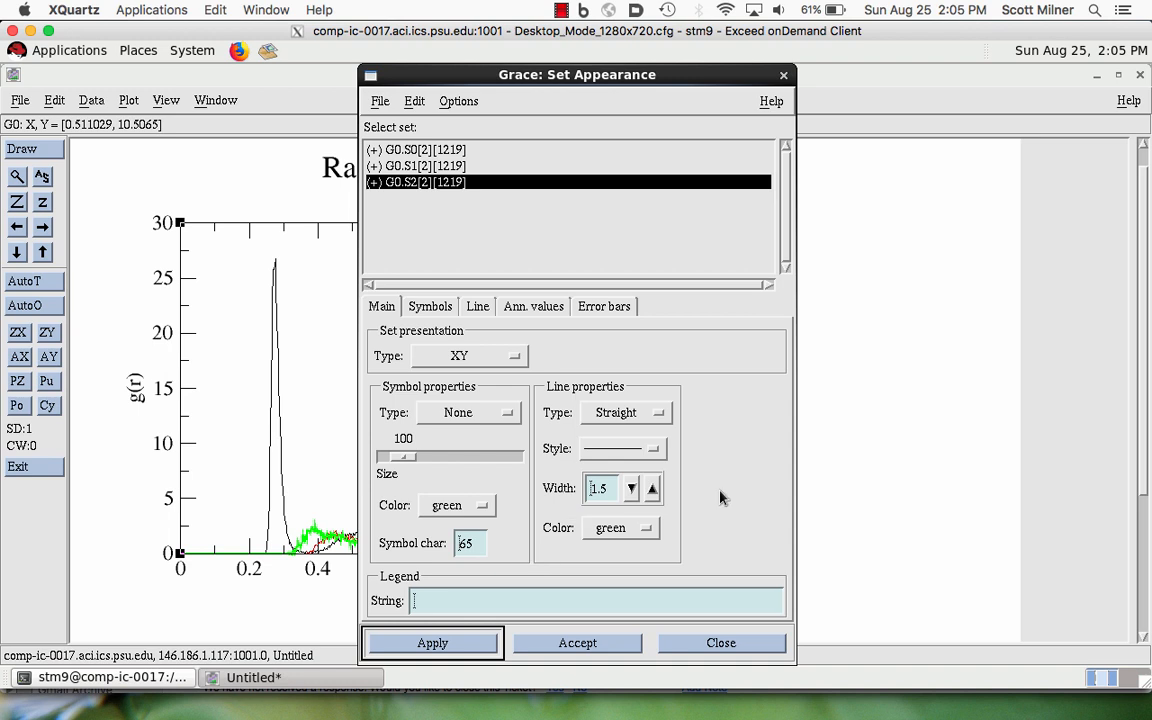
left_click(784, 75)
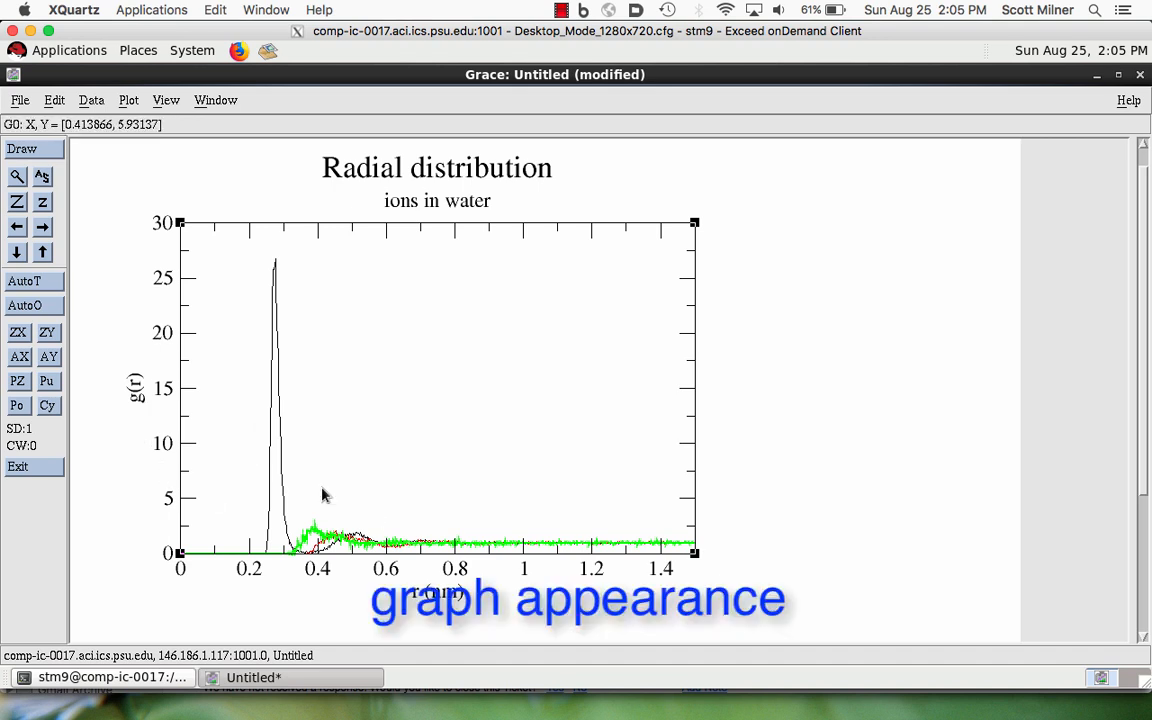
- Examine the frame settings in the graph appearance and close them
left_click(128, 100)
left_click(135, 153)
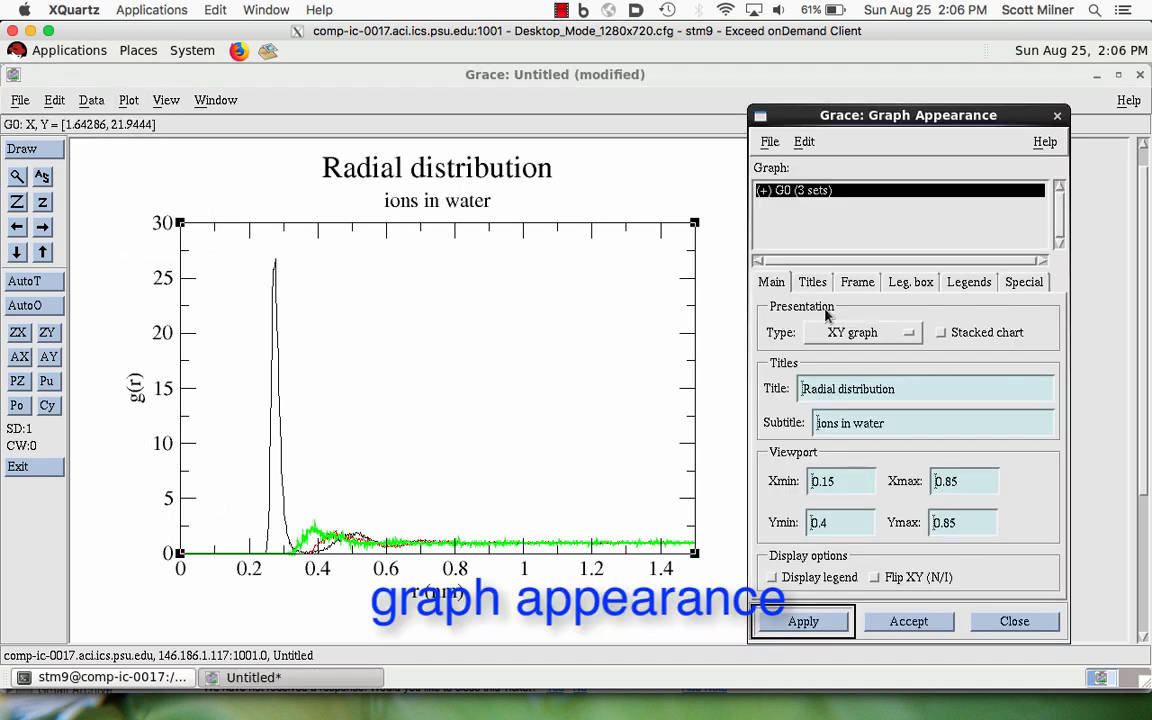
left_click(856, 286)
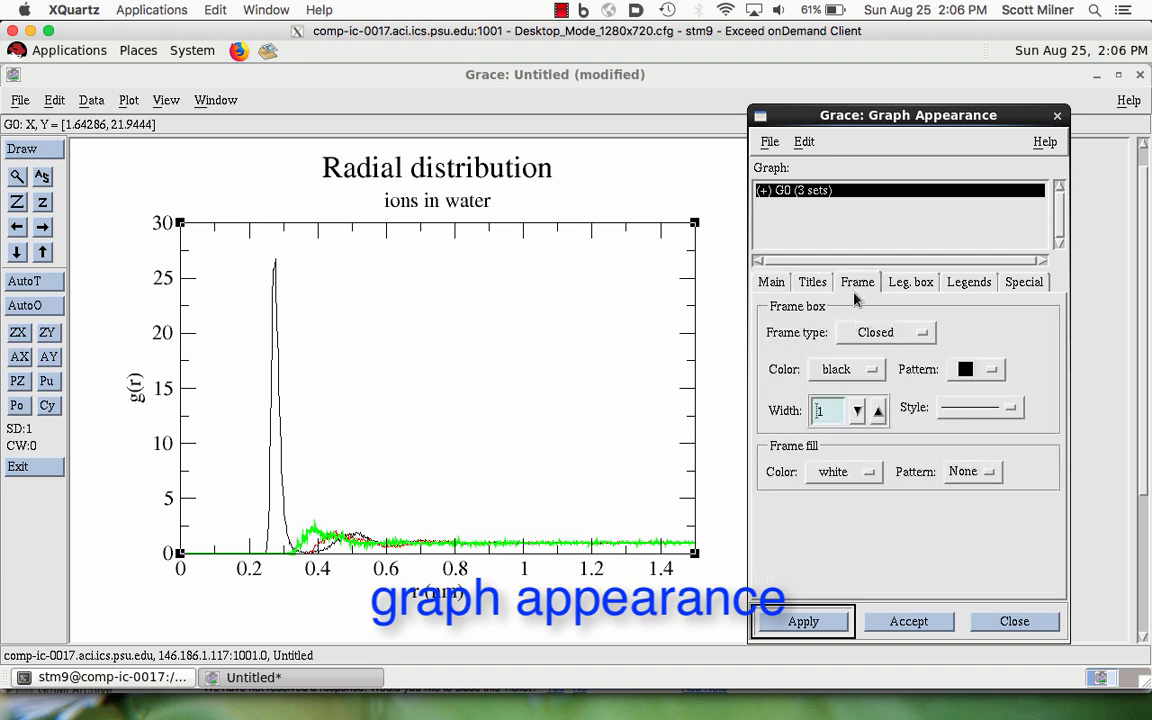
left_click(1058, 117)
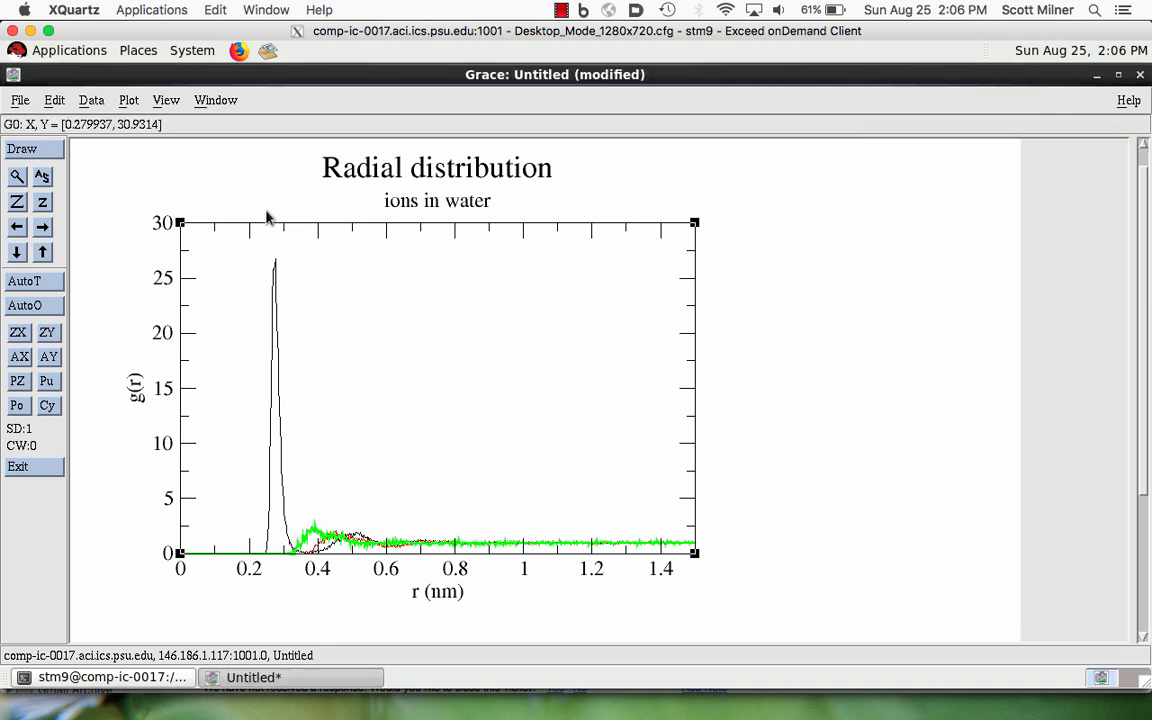
- Save the current graph's plot parameters as test.par in the home directory and close the save window
left_click(162, 101)
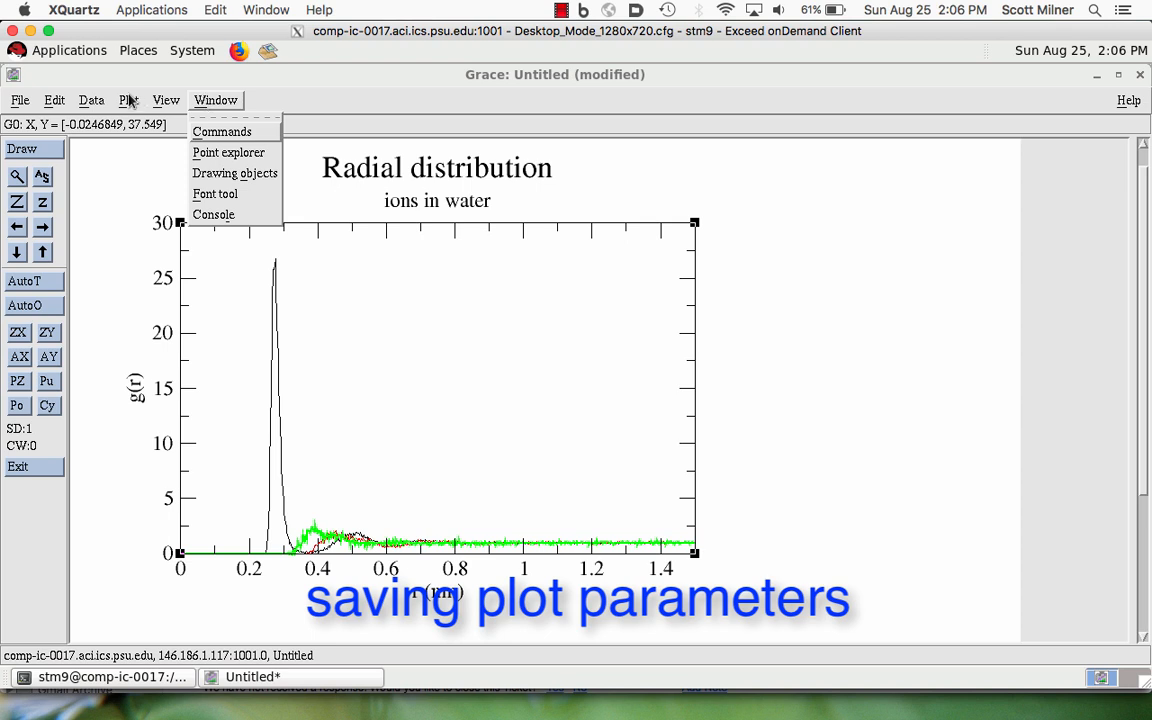
mouse_move(128, 100)
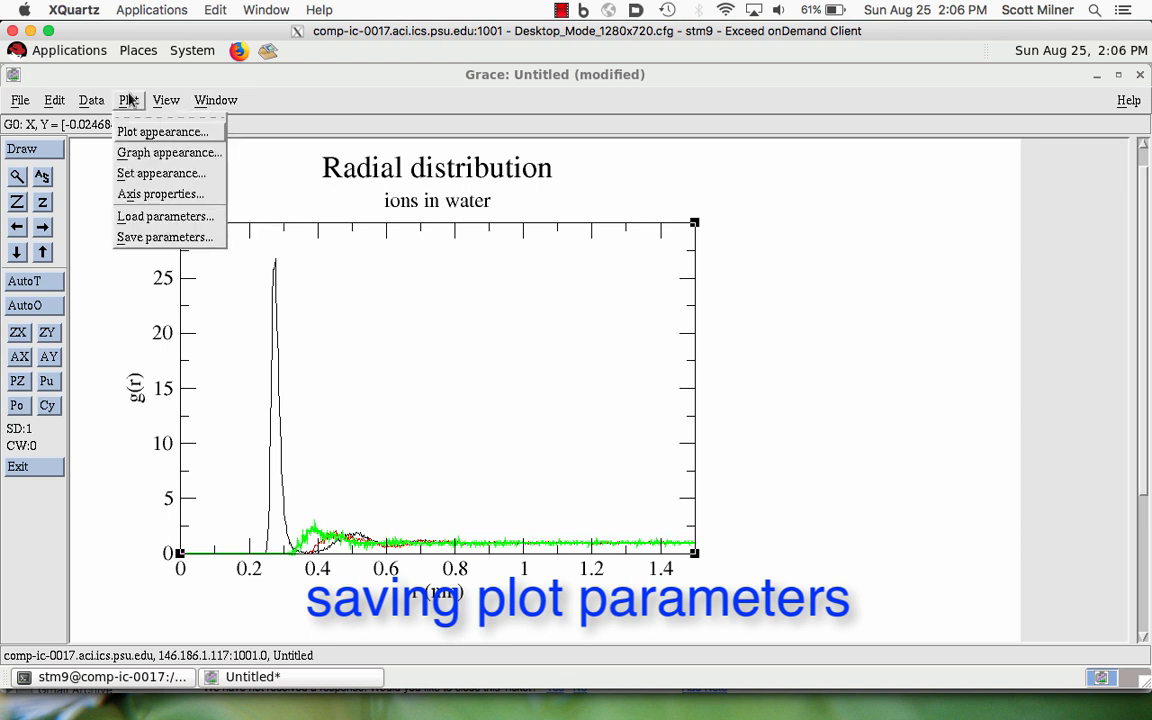
left_click(146, 239)
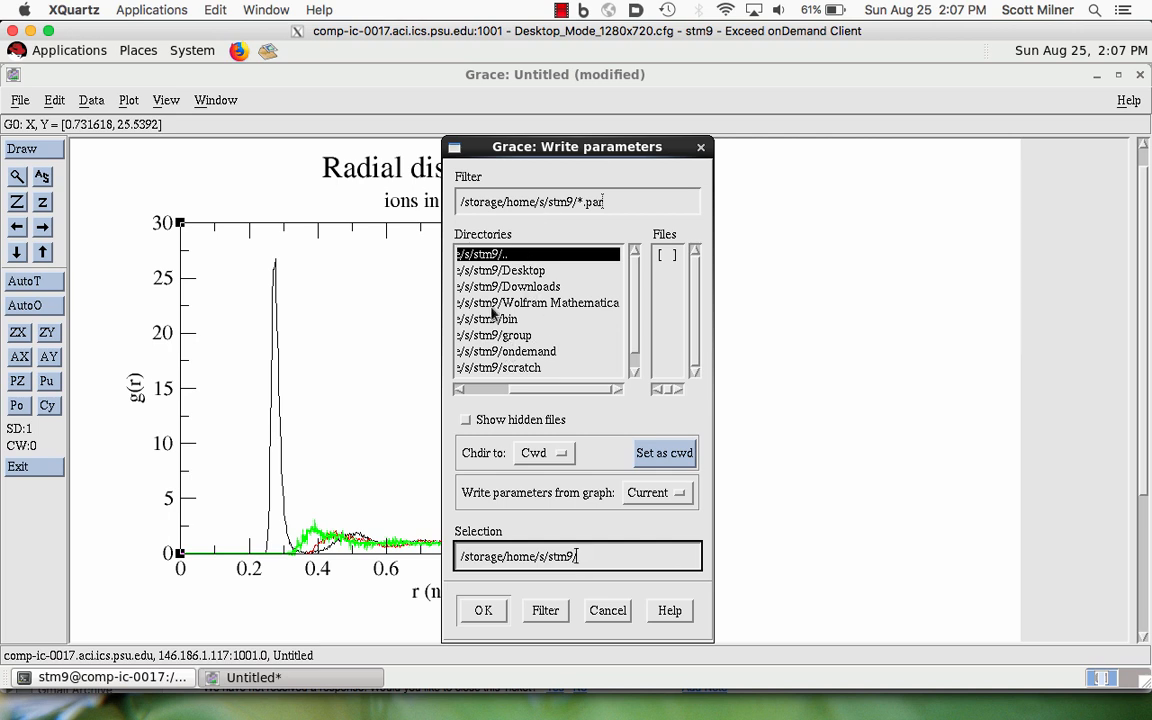
left_click(583, 204)
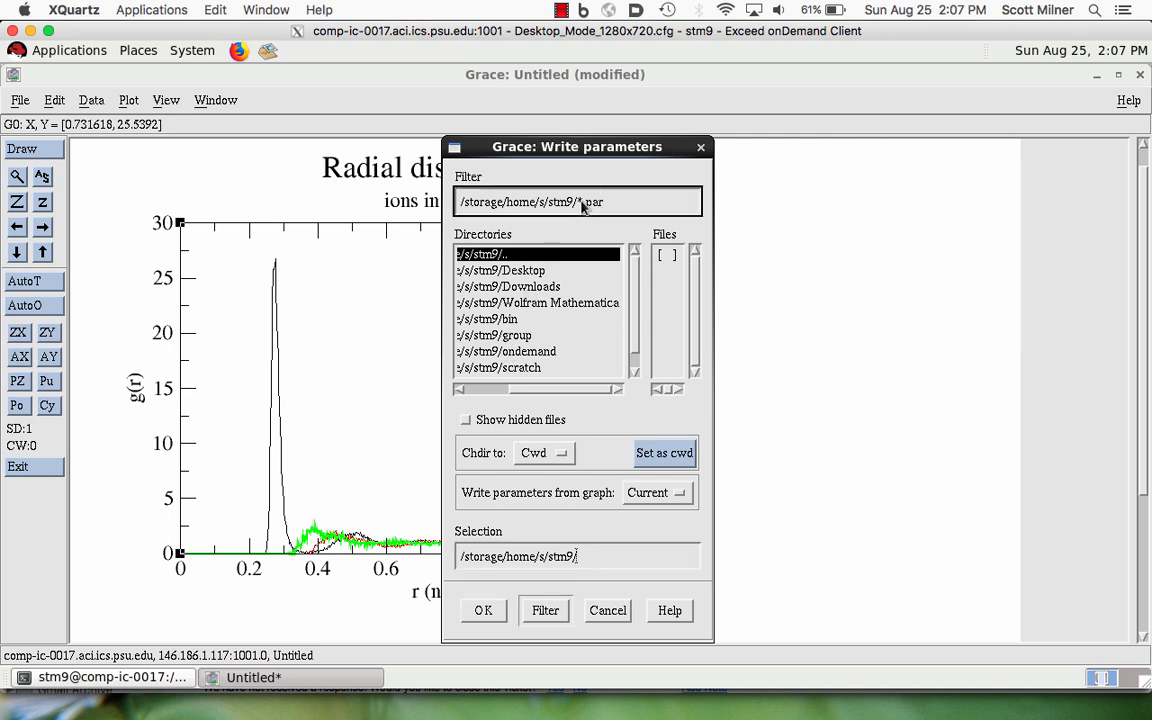
left_click(582, 558)
type("test.par")
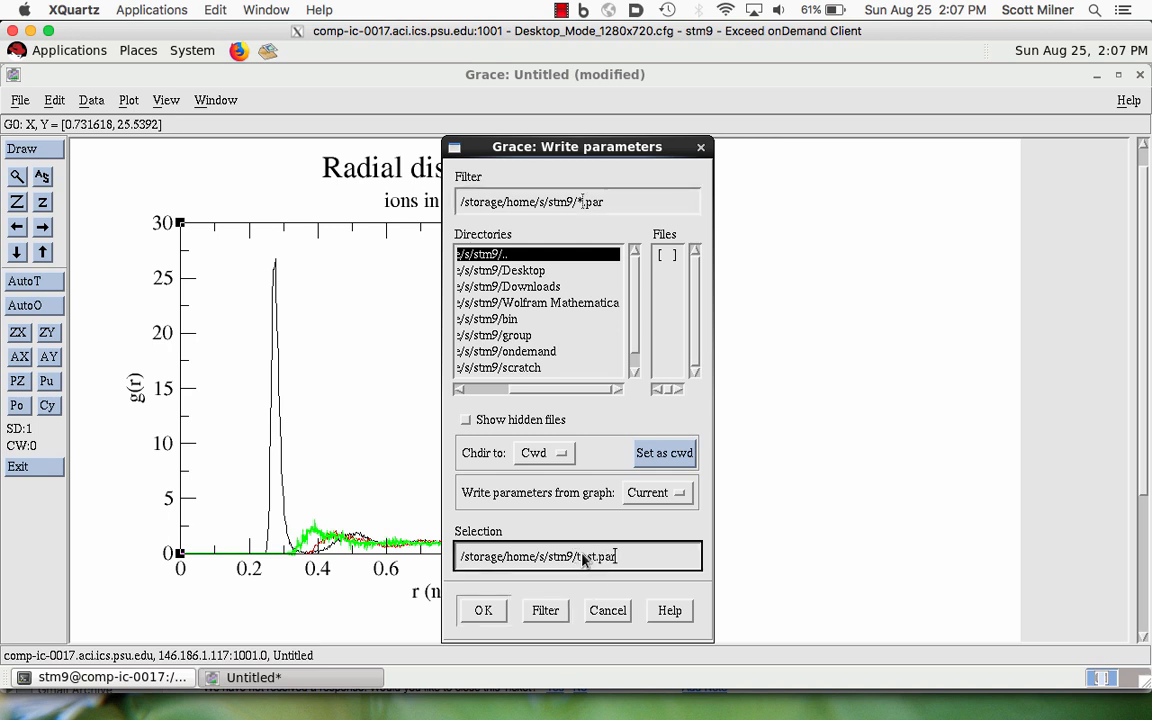
left_click(483, 611)
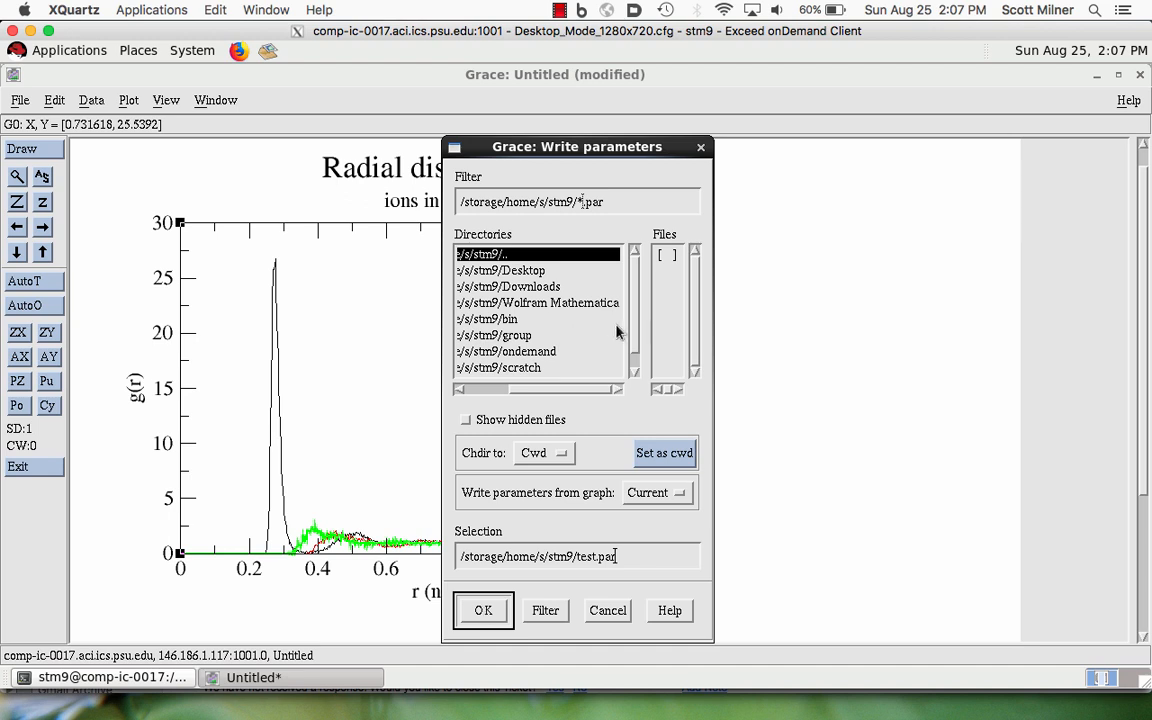
left_click(700, 147)
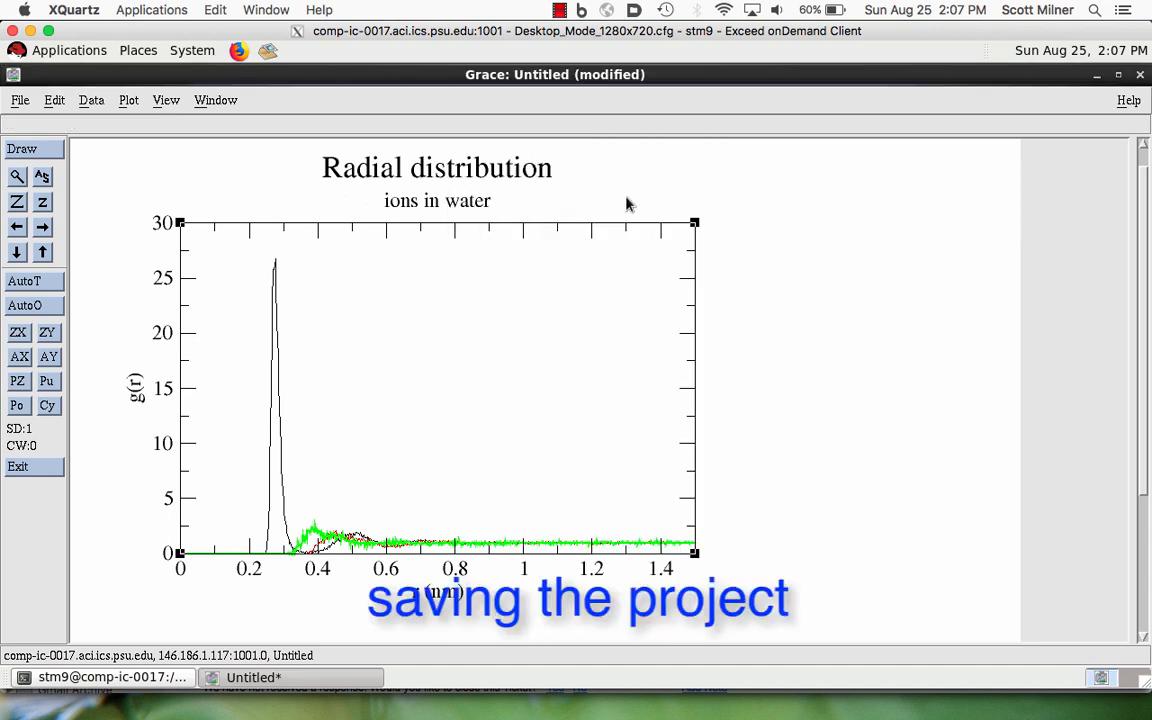
- Save the current project as testProject.agr in the home directory
left_click(18, 104)
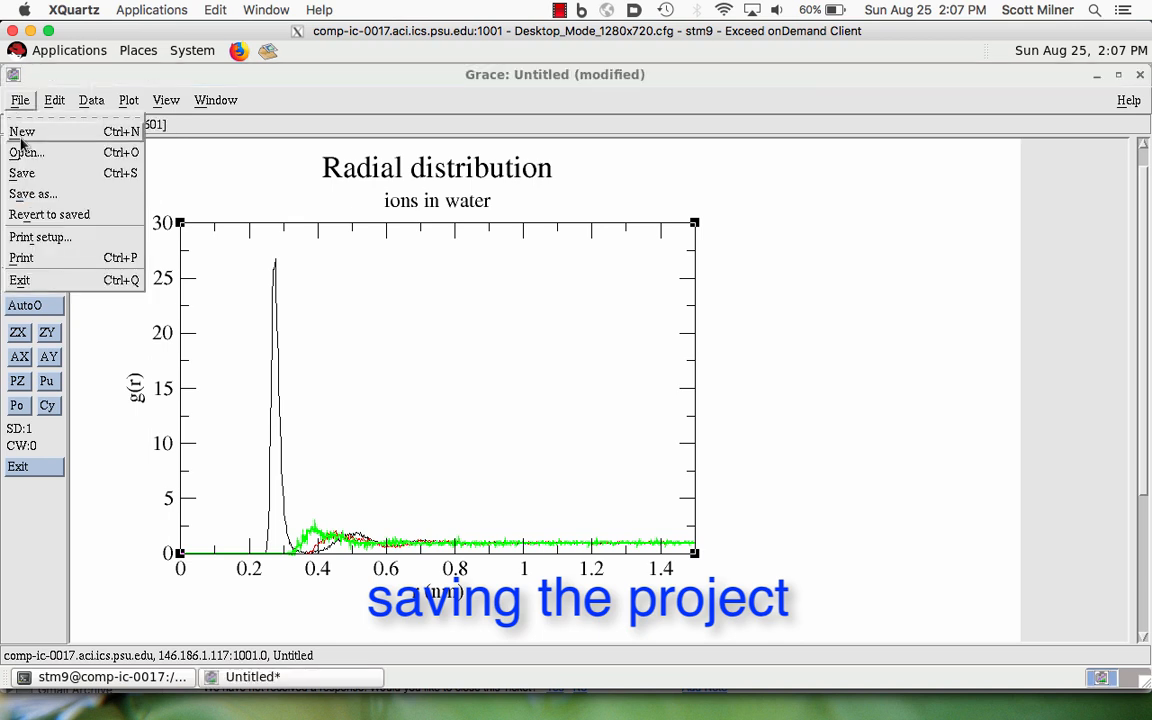
left_click(27, 194)
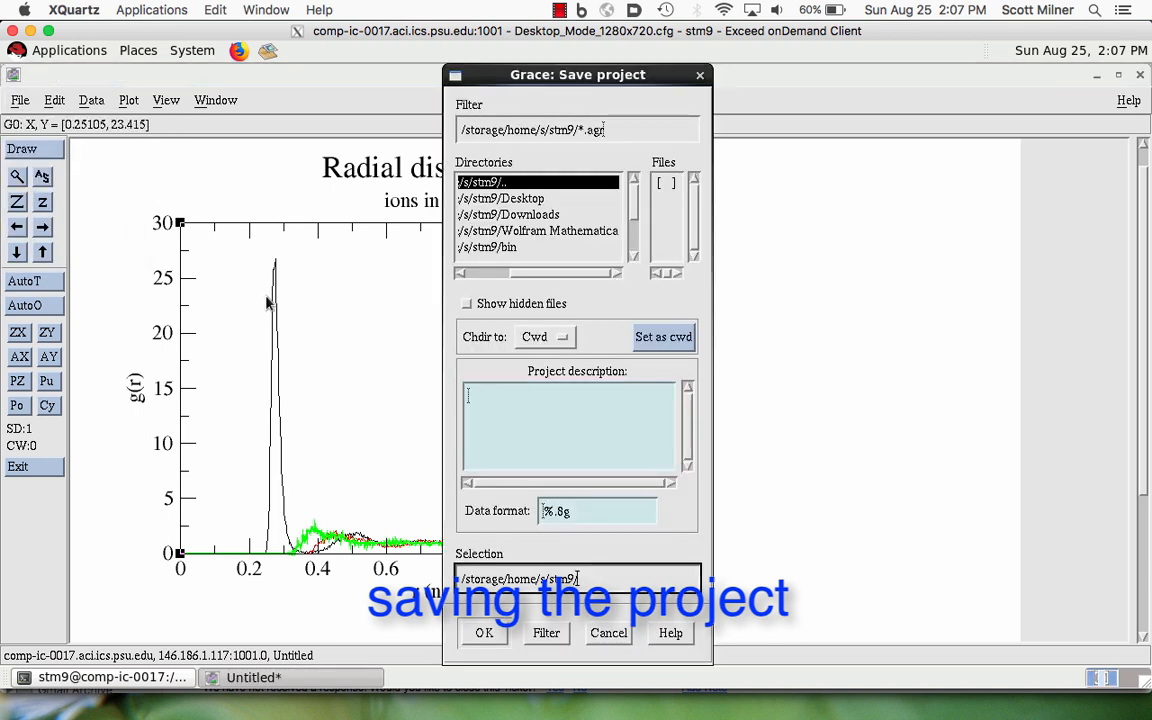
type("testProject.agr")
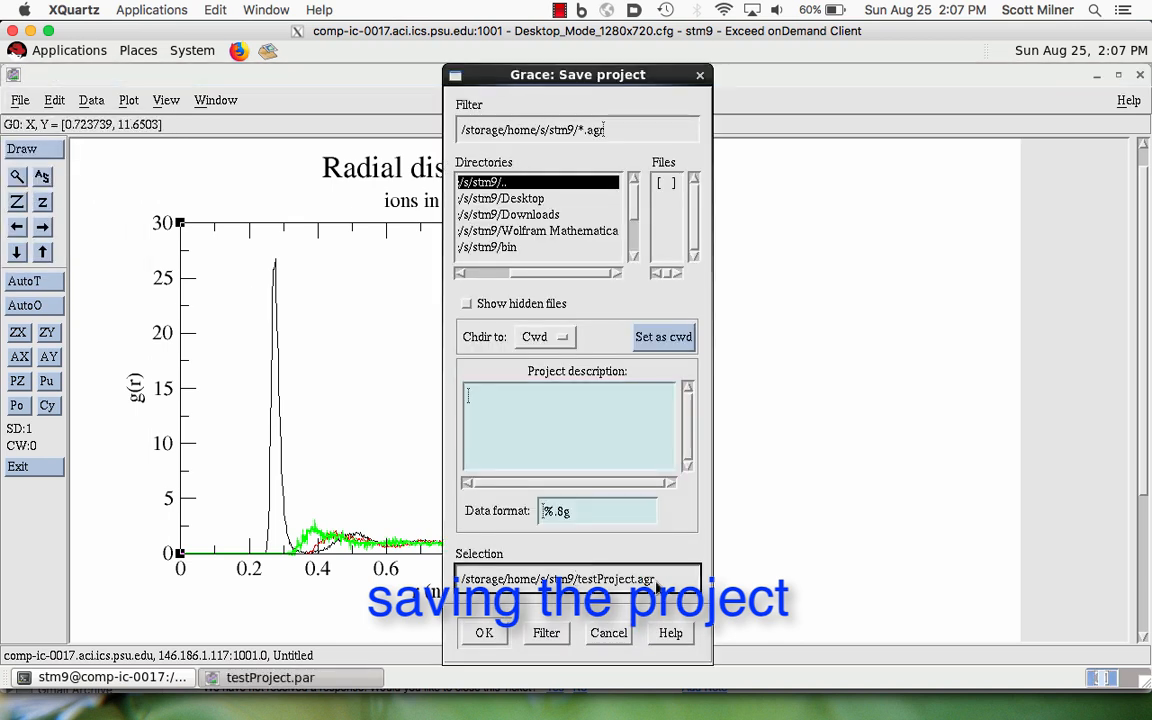
left_click(483, 633)
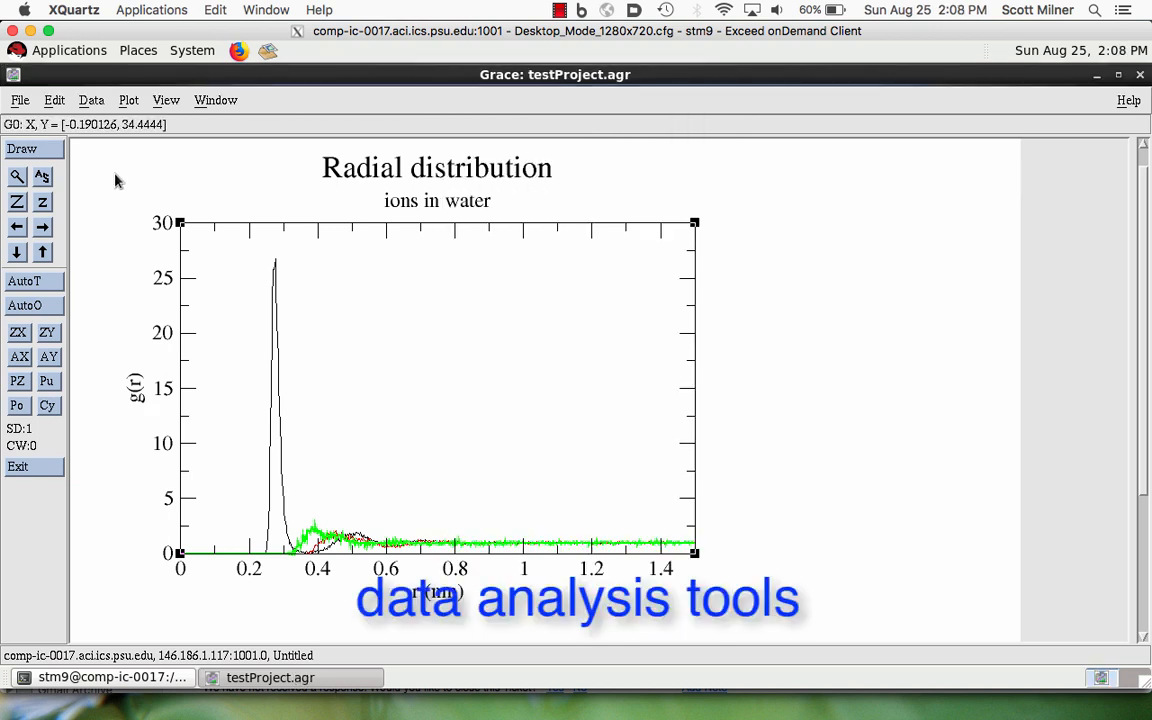
left_click(91, 101)
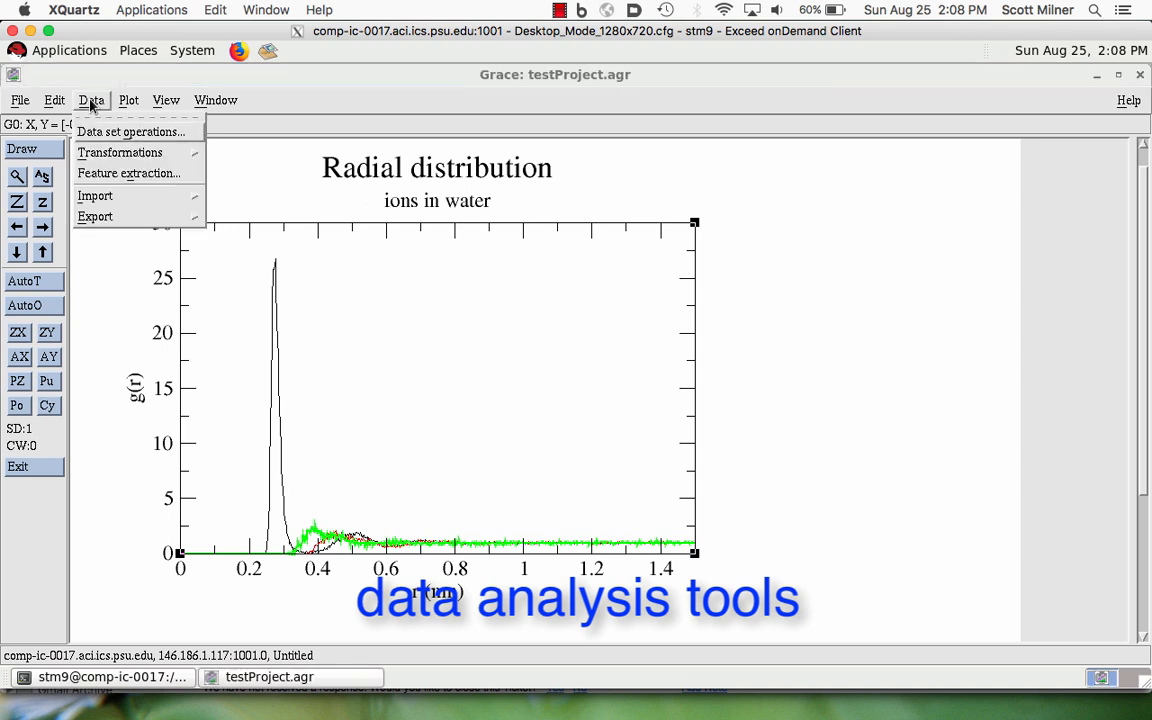
left_click(91, 104)
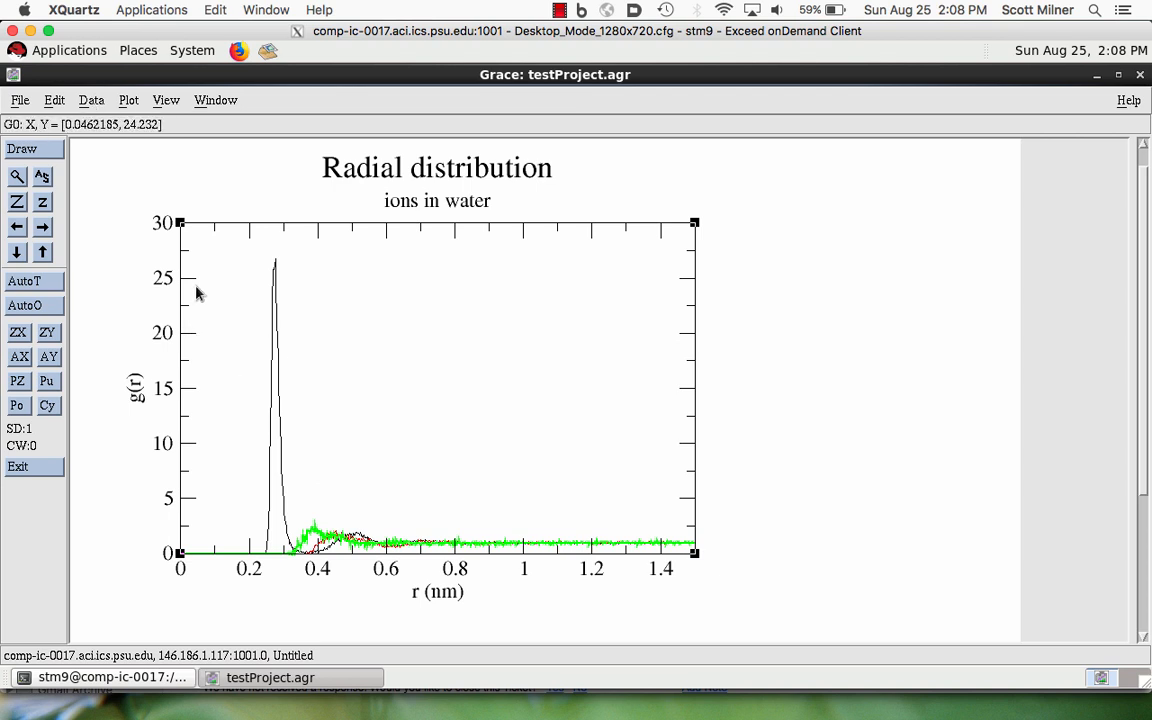
- Start a new project, read md_pullf.xvg from the PiOsm_1.0 directory into graph G0 as NXY data, and close the read window
left_click(22, 100)
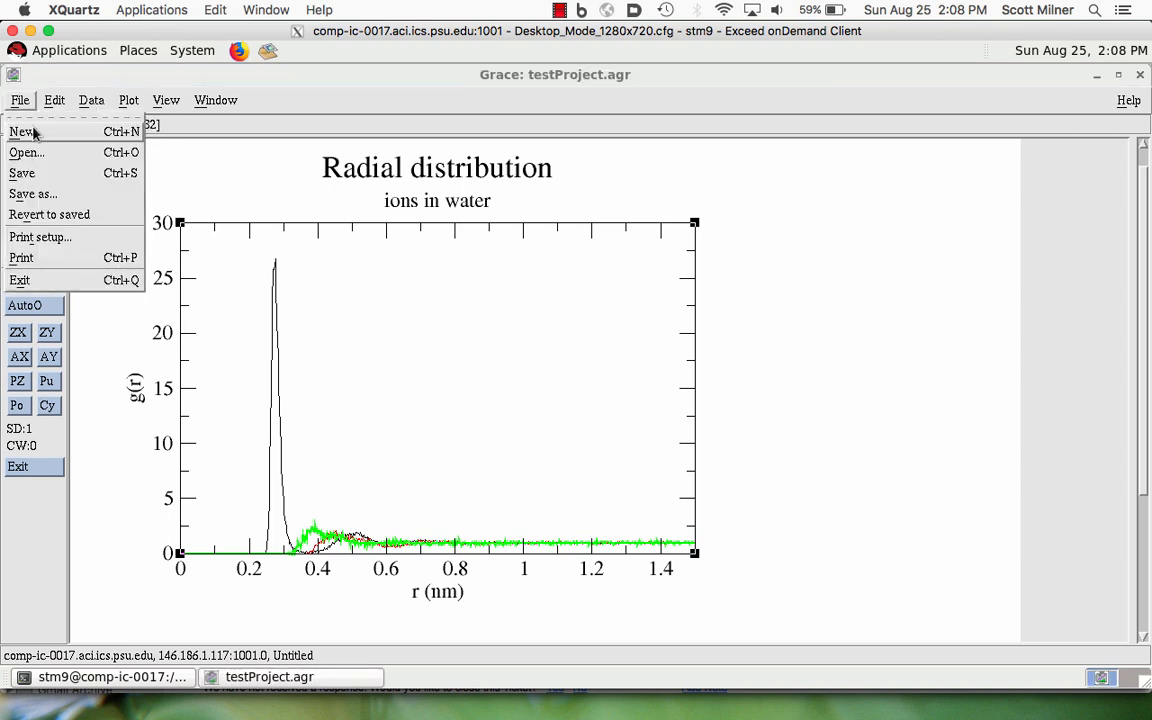
left_click(30, 132)
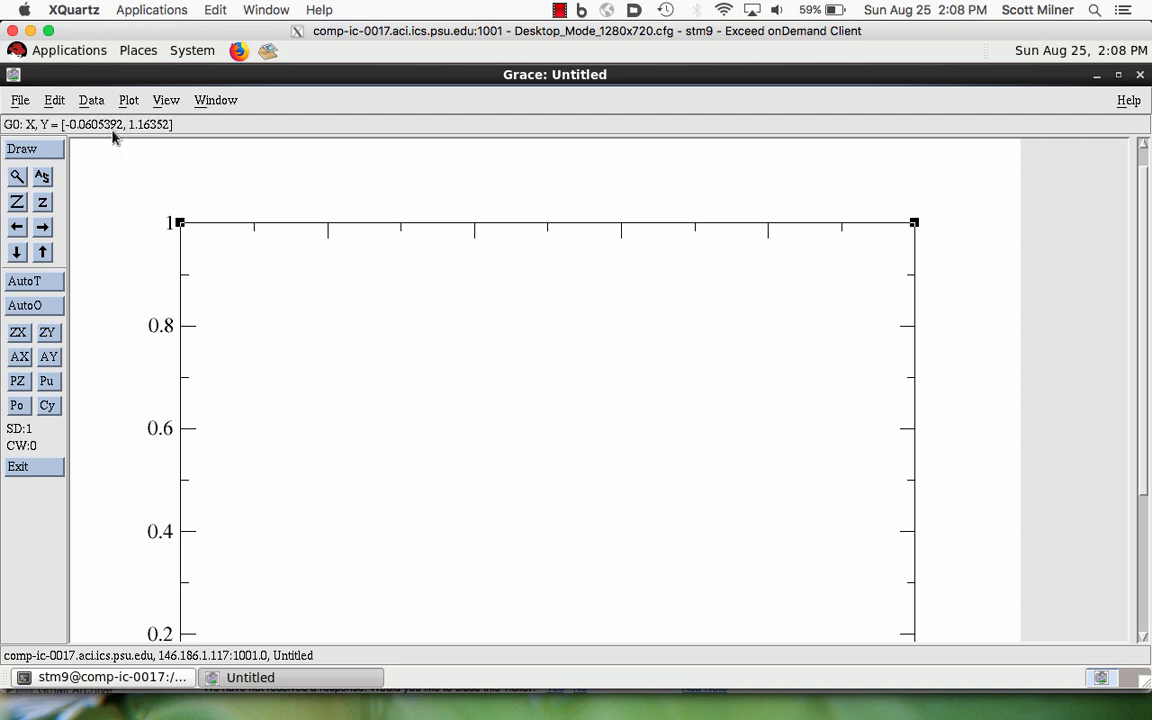
left_click(90, 100)
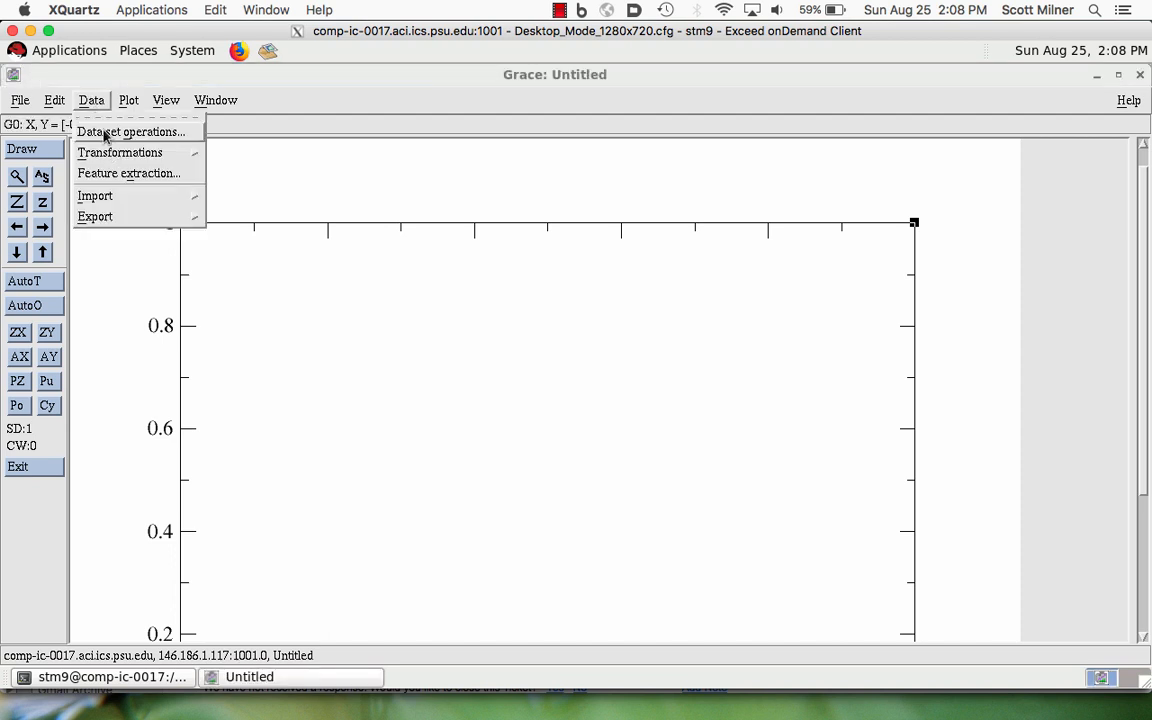
mouse_move(103, 195)
left_click(238, 210)
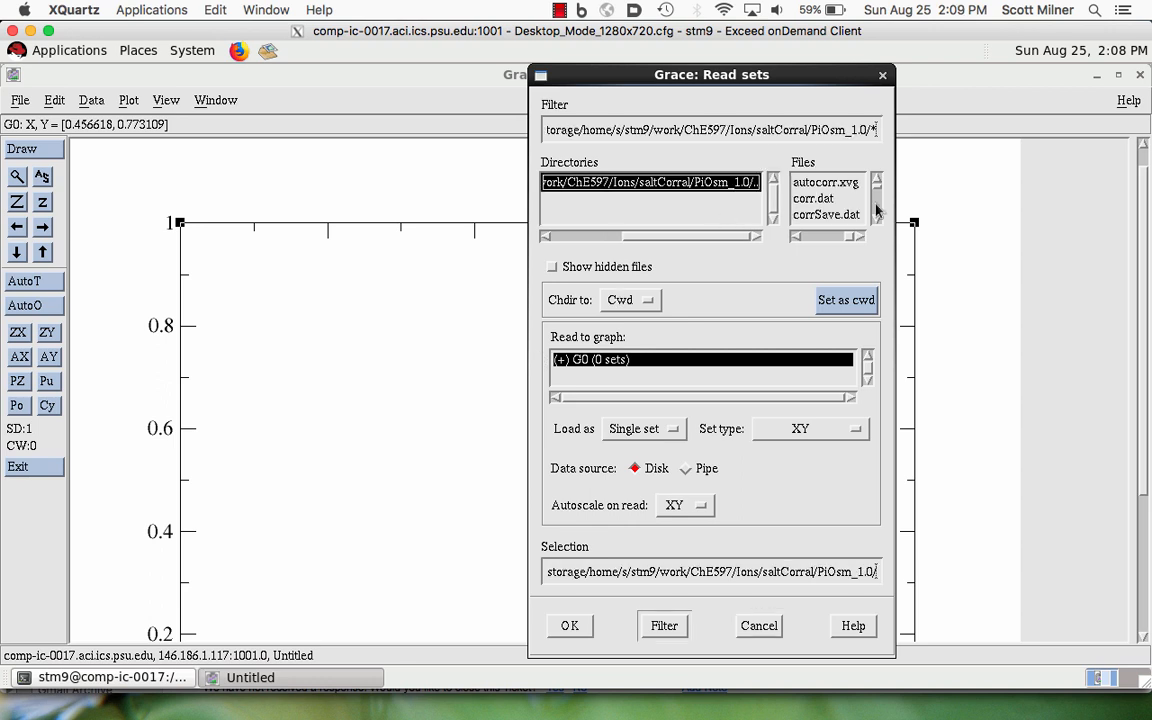
scroll(877, 210, "down", 5)
scroll(877, 210, "down", 3)
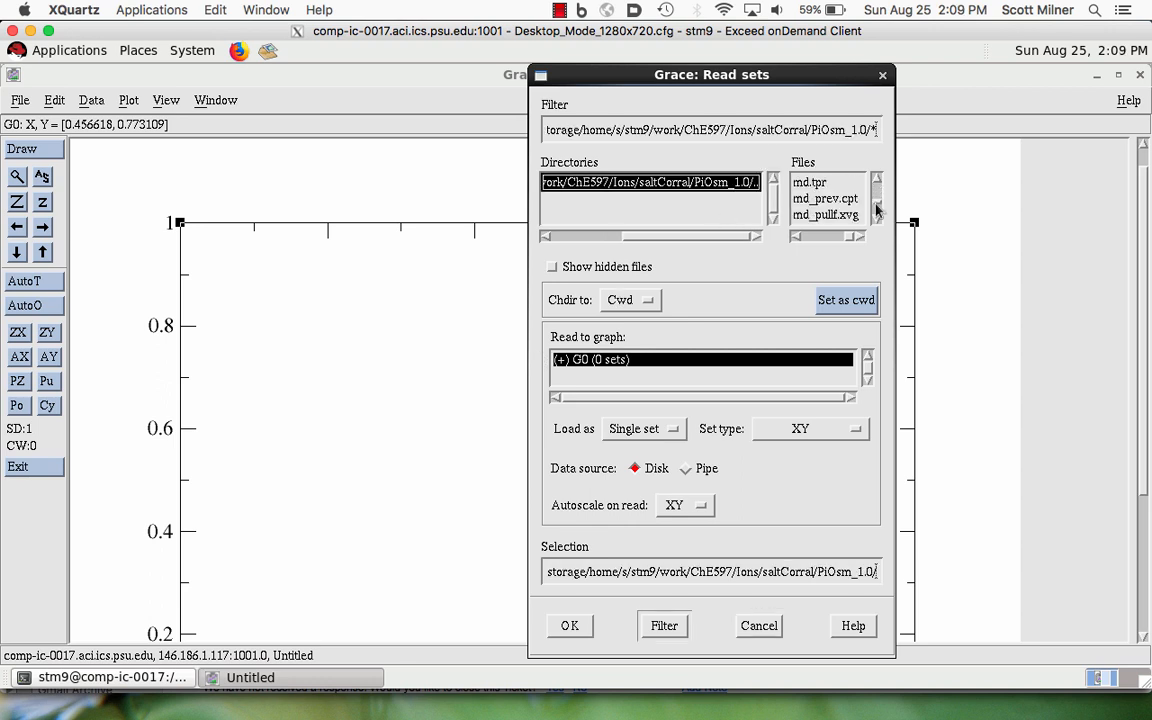
scroll(877, 210, "down", 2)
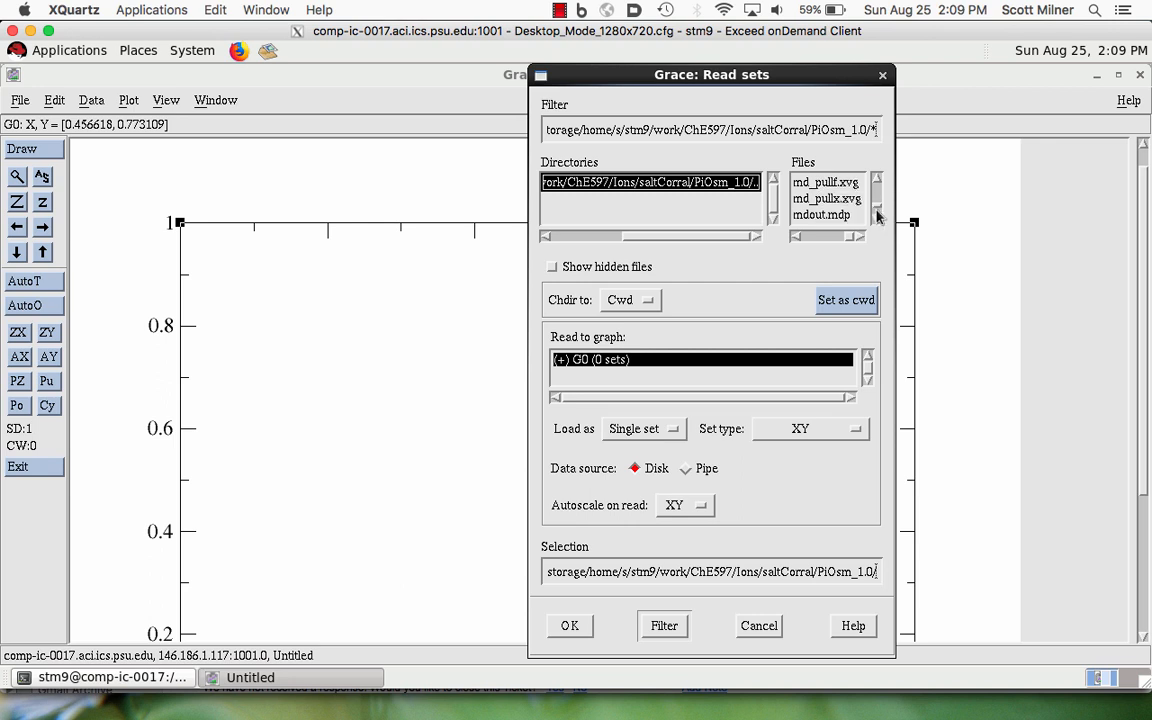
left_click(826, 182)
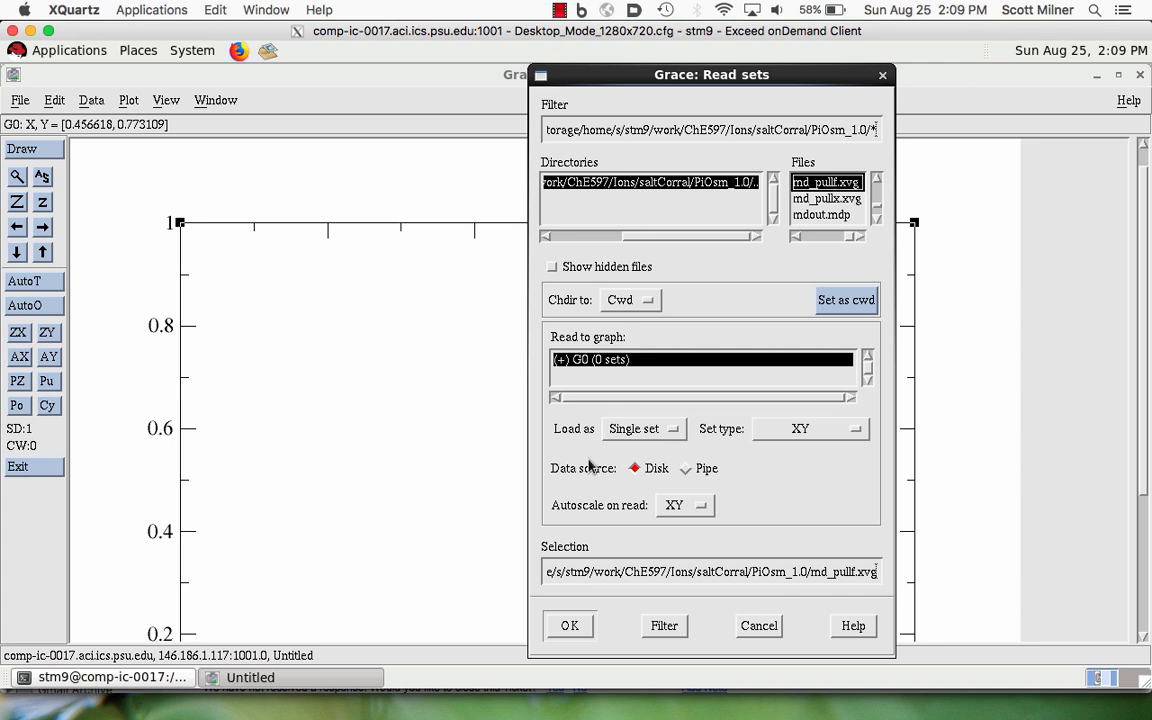
left_click(634, 429)
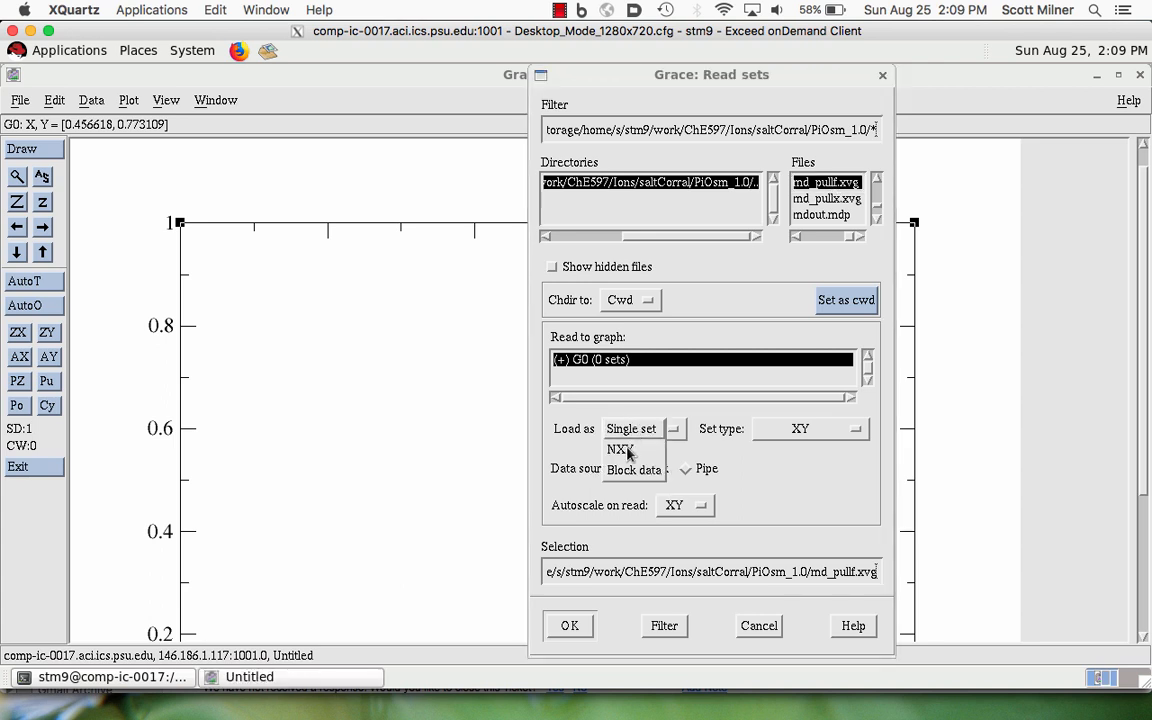
left_click(620, 450)
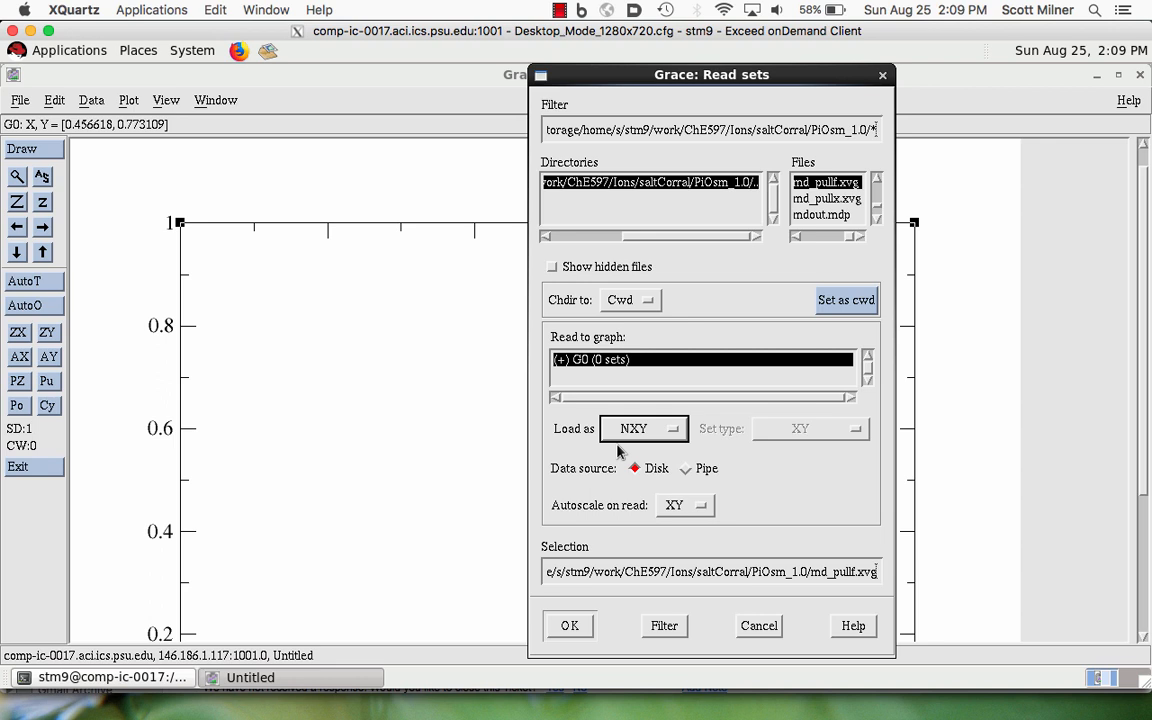
left_click(567, 627)
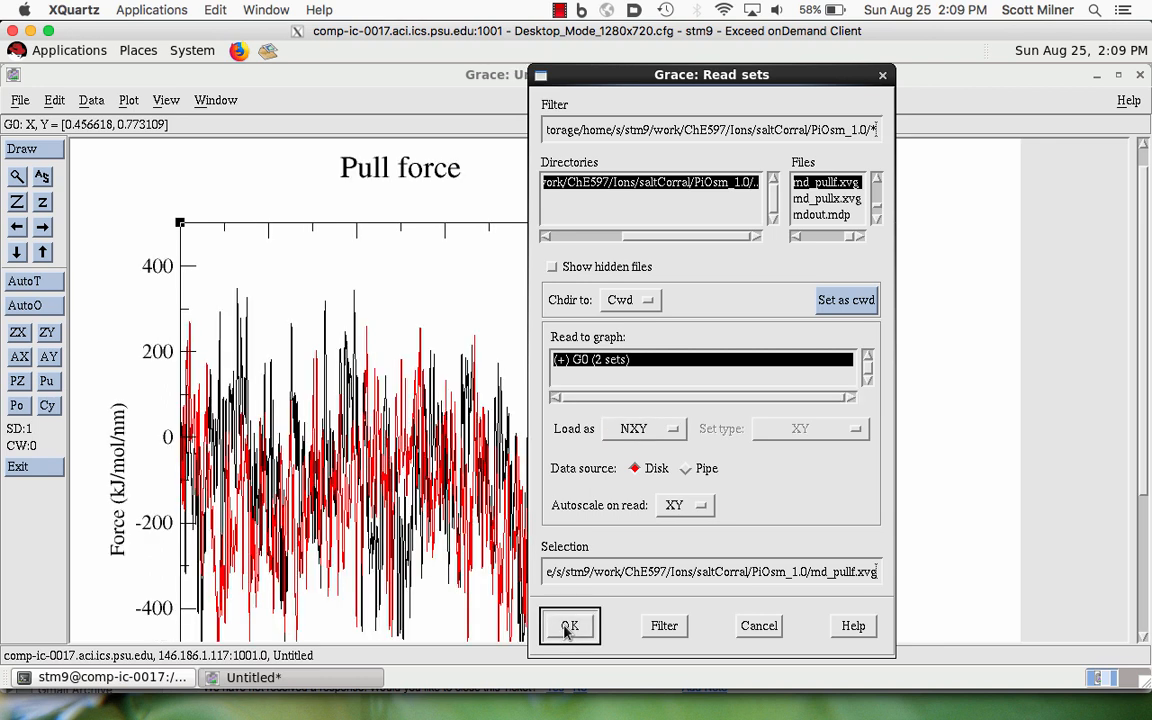
left_click(882, 76)
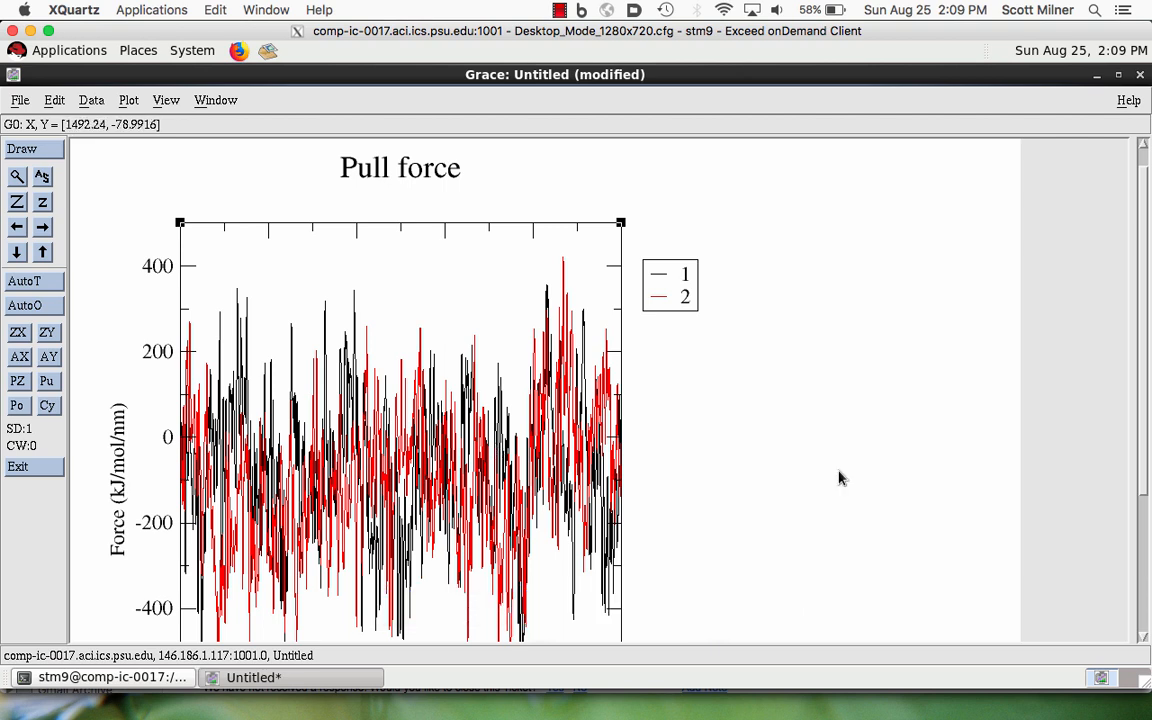
- Add running averages with a length of 2000 for each of the pull force data sets S0 and S1
scroll(1145, 478, "down", 5)
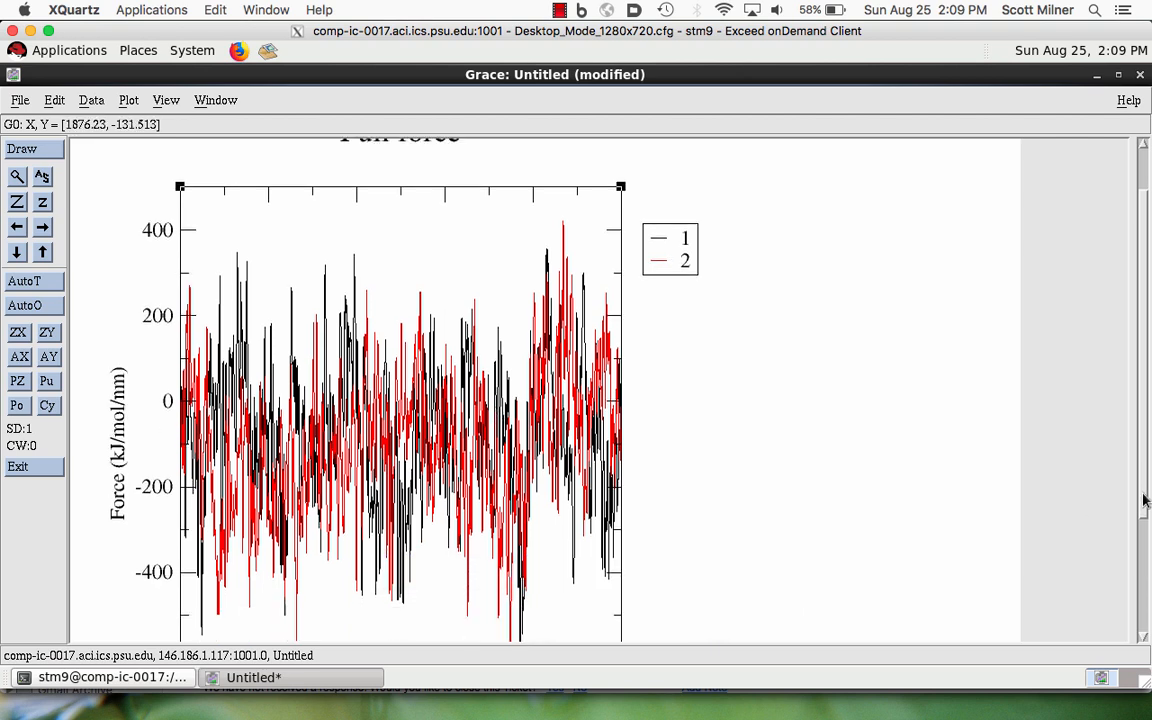
left_click(88, 100)
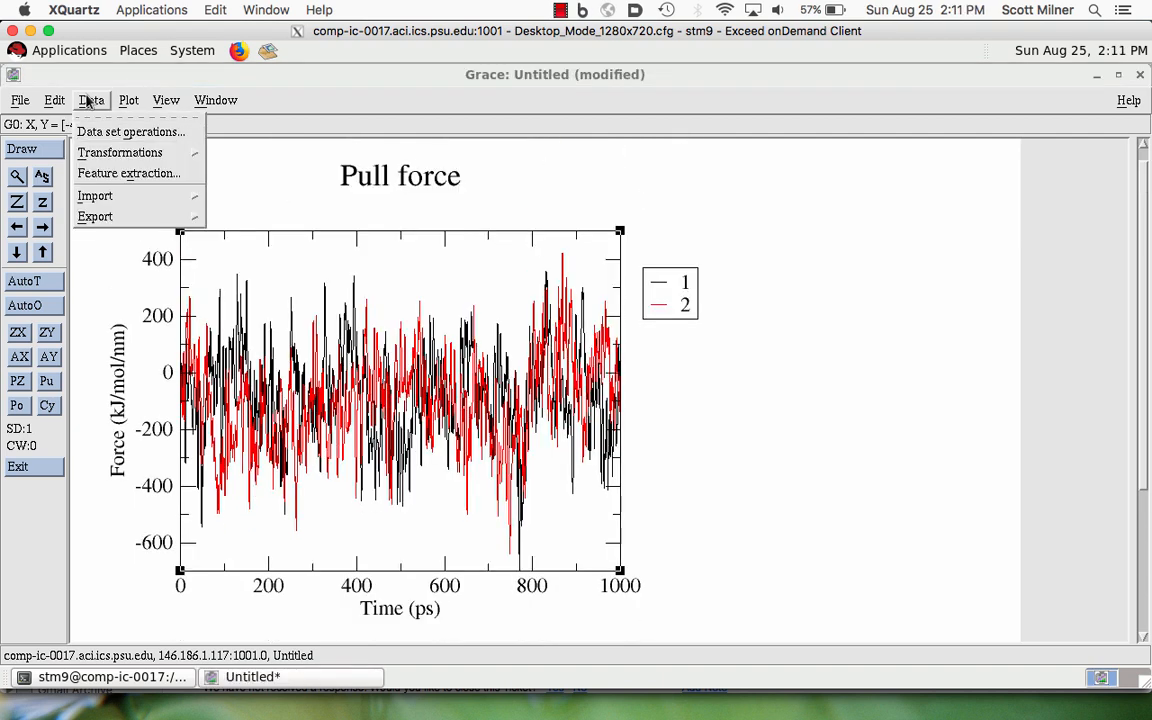
left_click(88, 100)
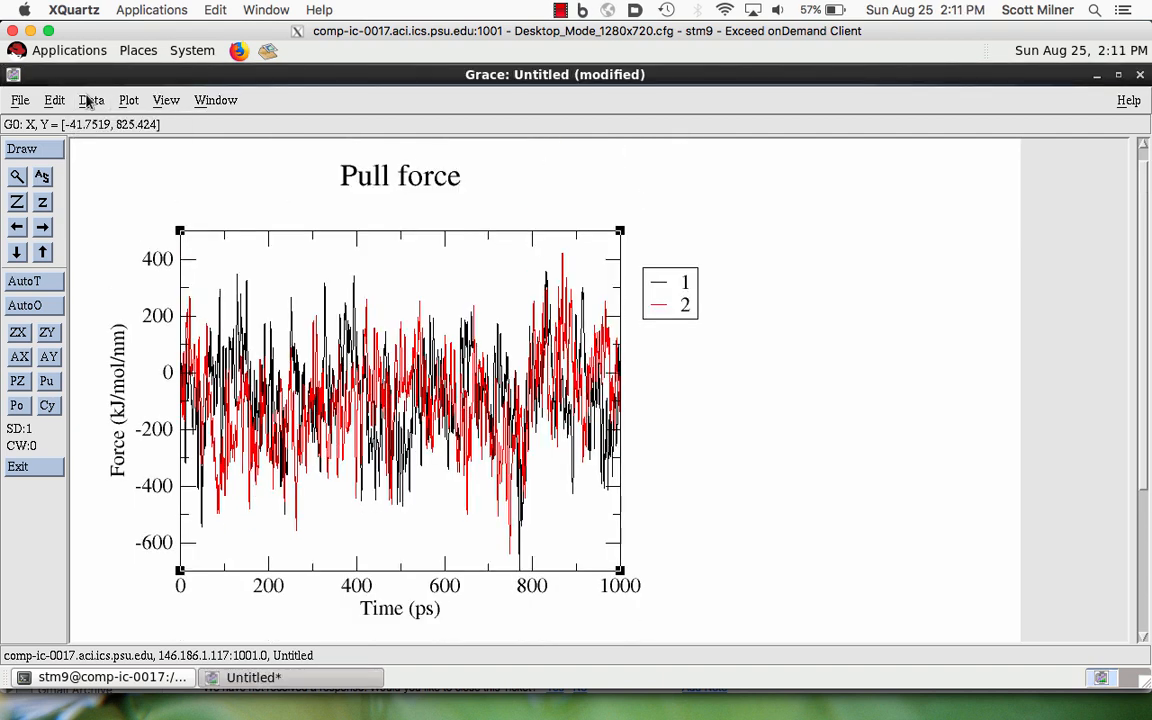
left_click(88, 100)
mouse_move(105, 152)
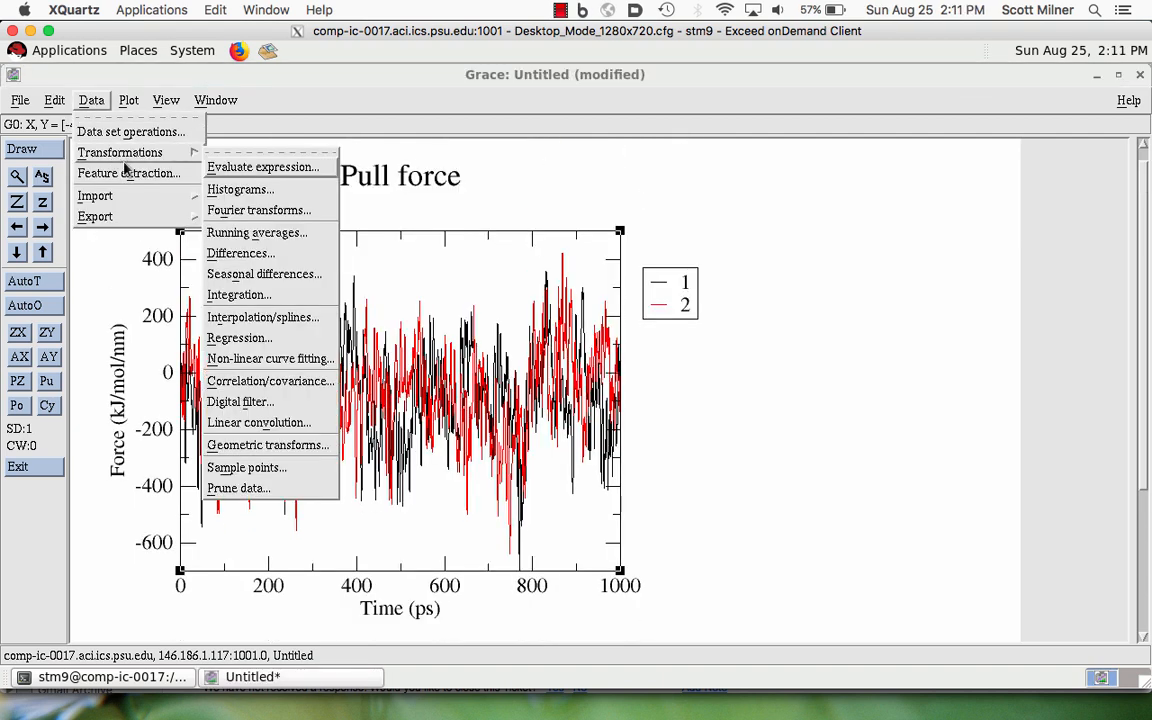
left_click(218, 233)
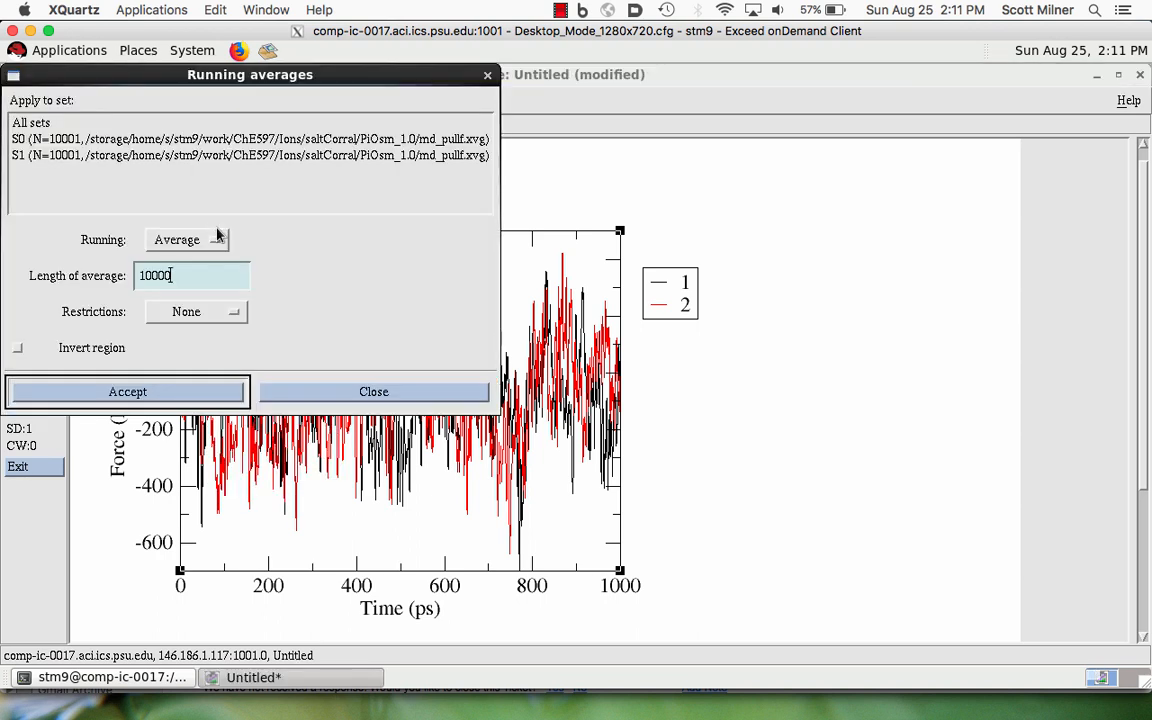
left_click(180, 288)
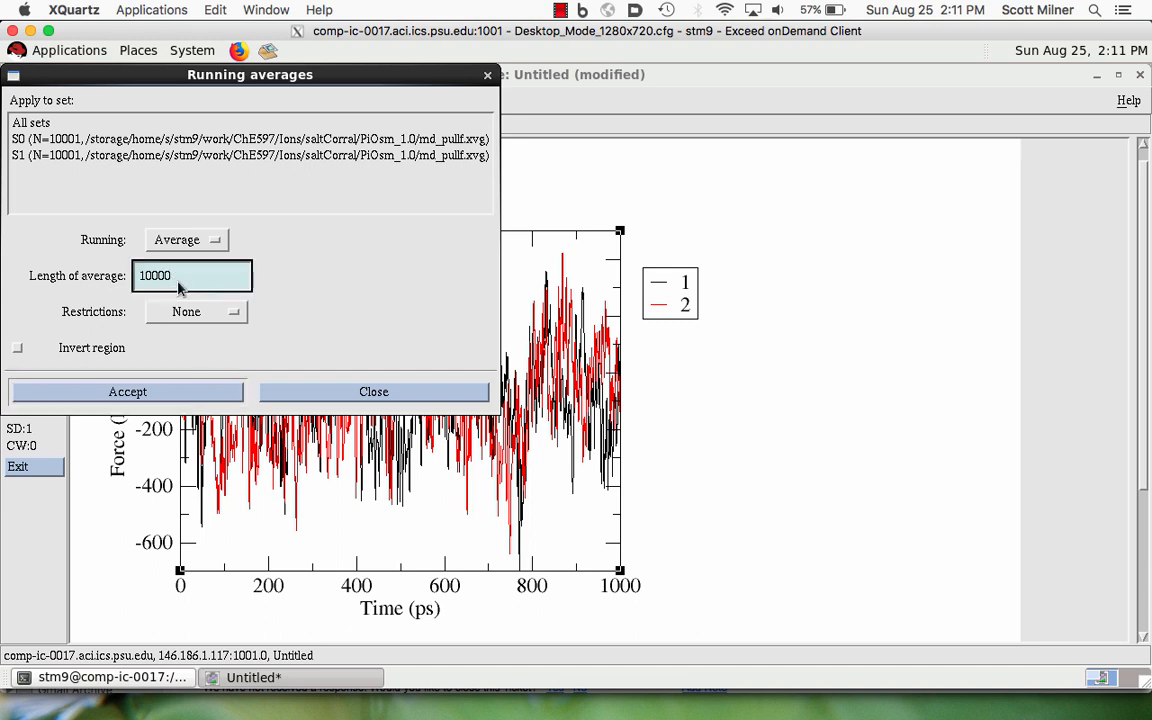
key("BackSpace")
key("BackSpace")
key("BackSpace")
key("BackSpace")
key("BackSpace")
left_click(52, 139)
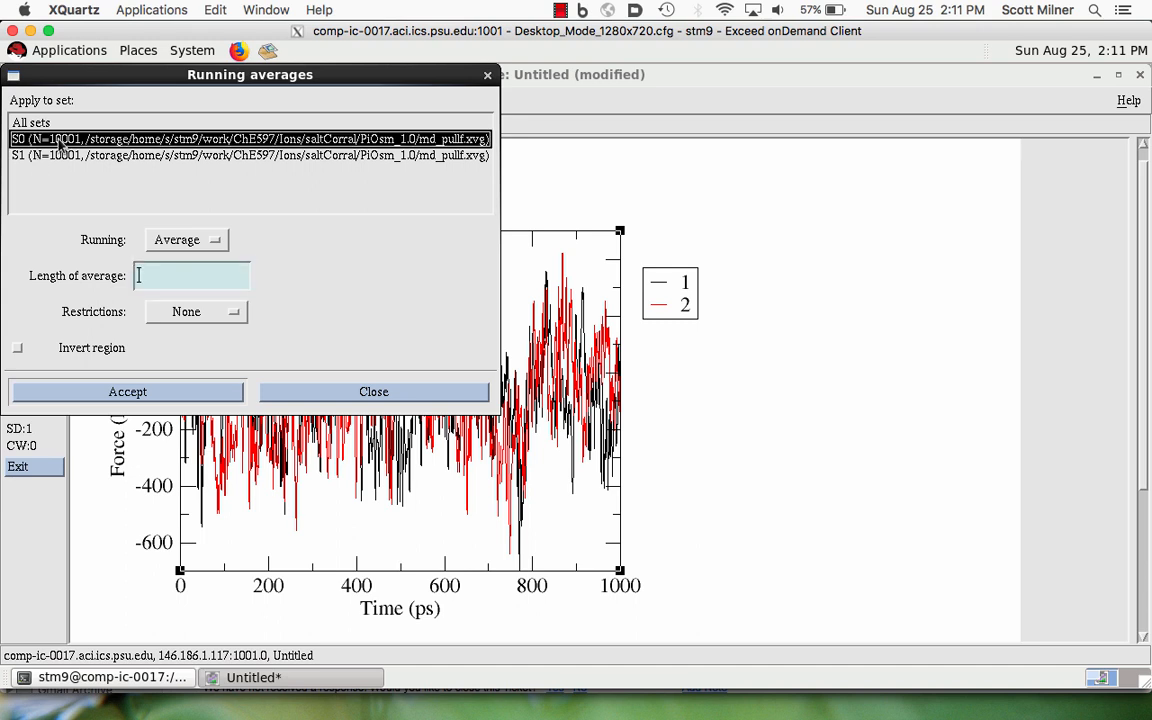
left_click(140, 280)
type("2000")
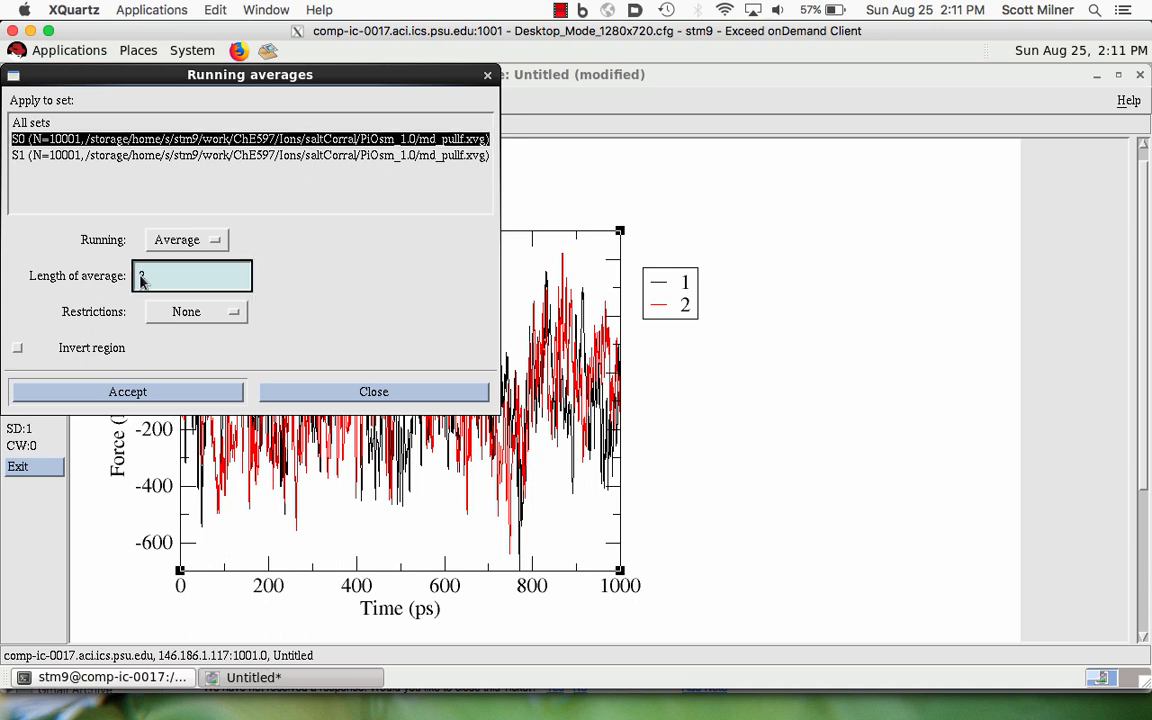
left_click(145, 392)
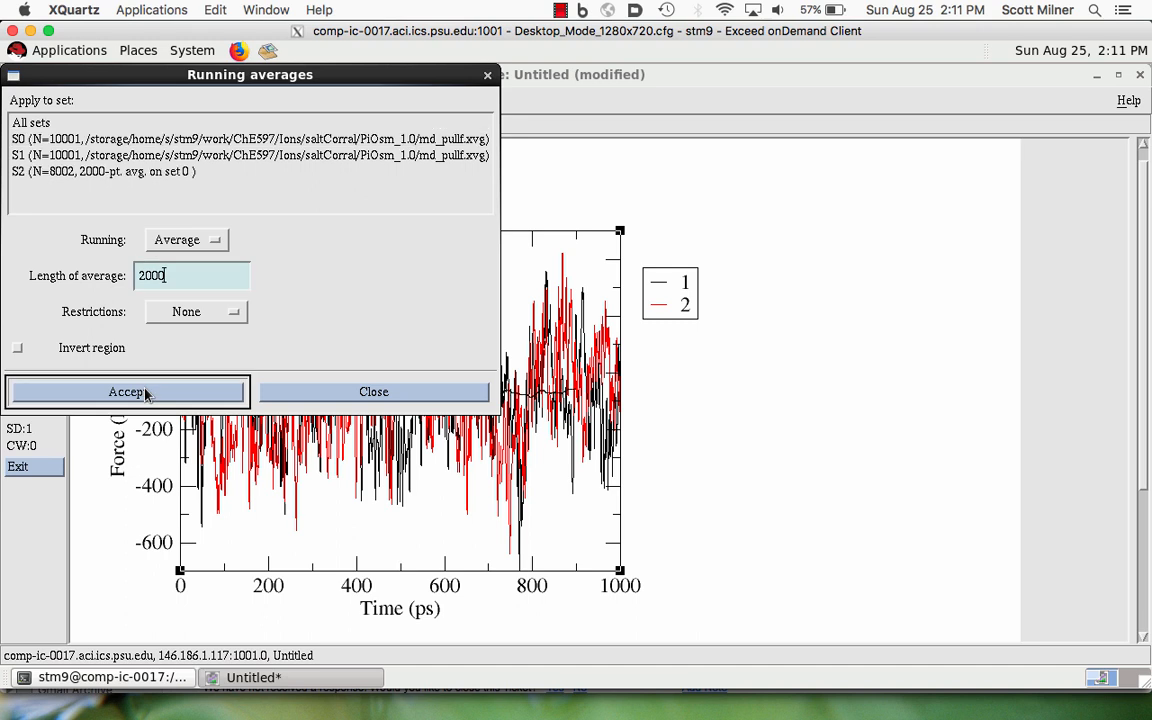
left_click(82, 157)
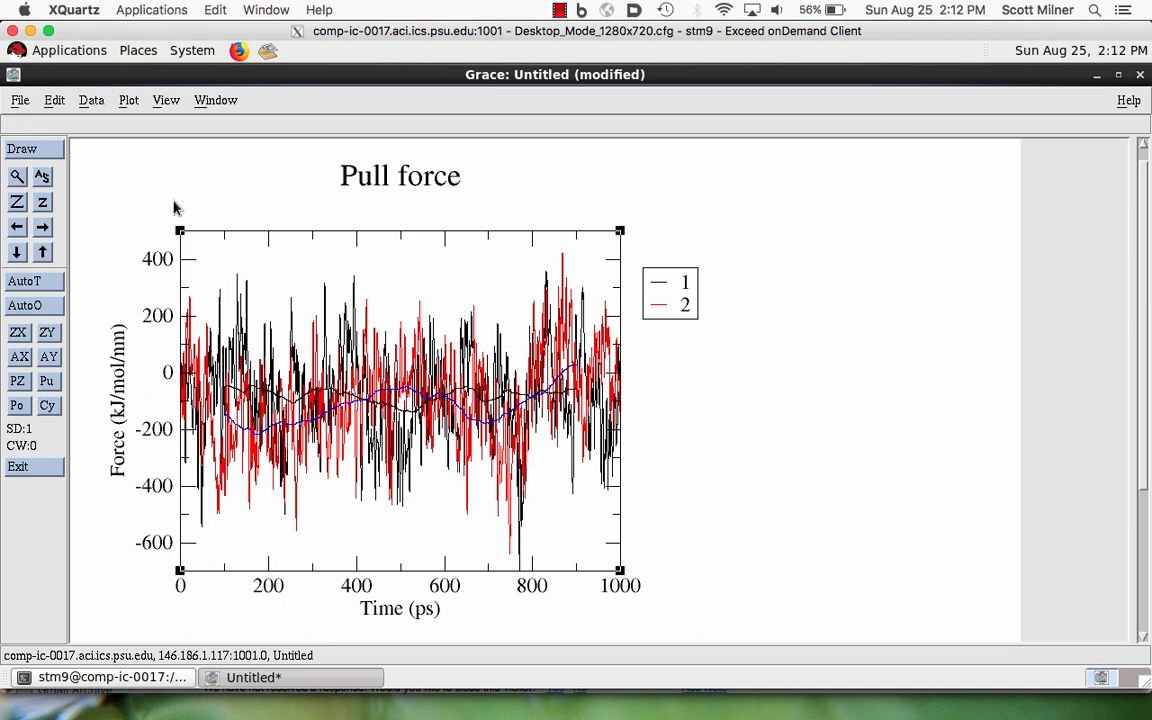
- Arrange the page as a matrix of 1 column and 2 rows, adding an empty graph below the pull force plot
left_click(54, 101)
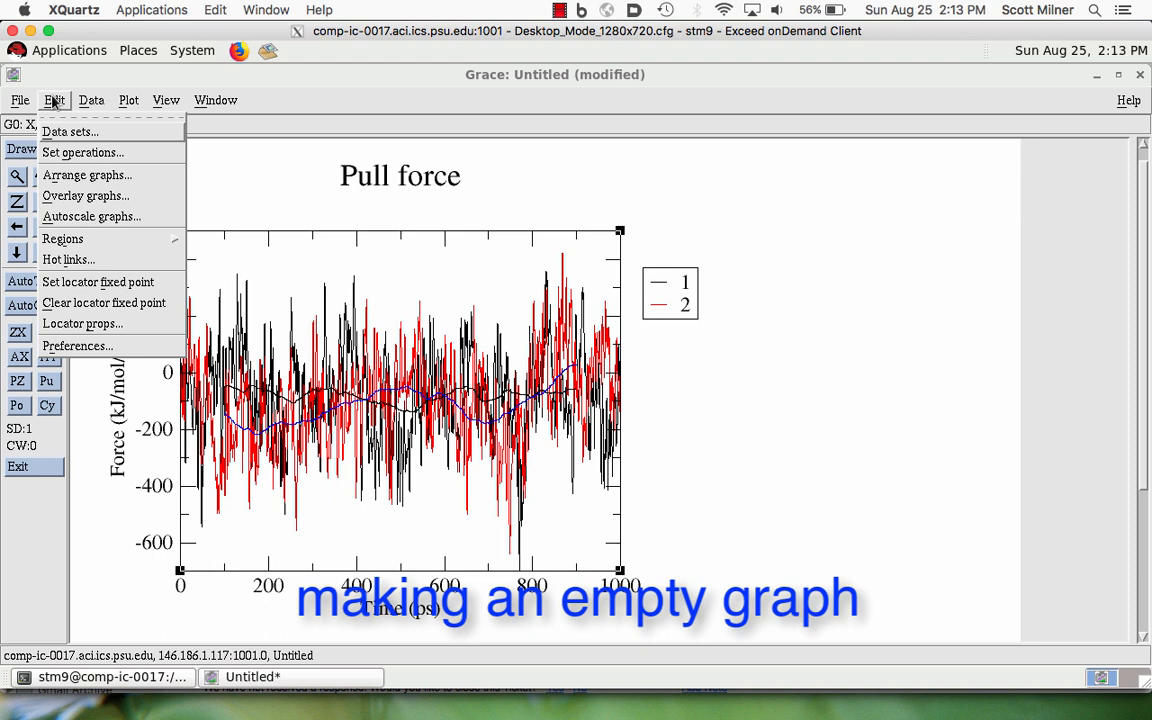
left_click(74, 176)
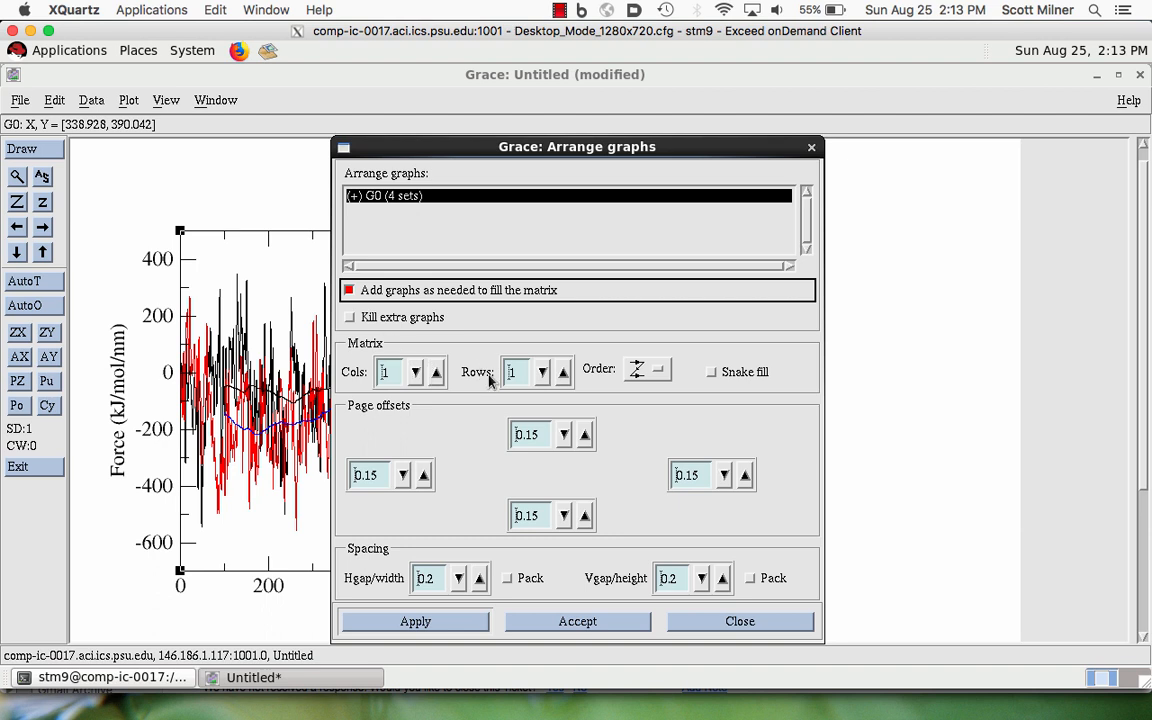
left_click(563, 372)
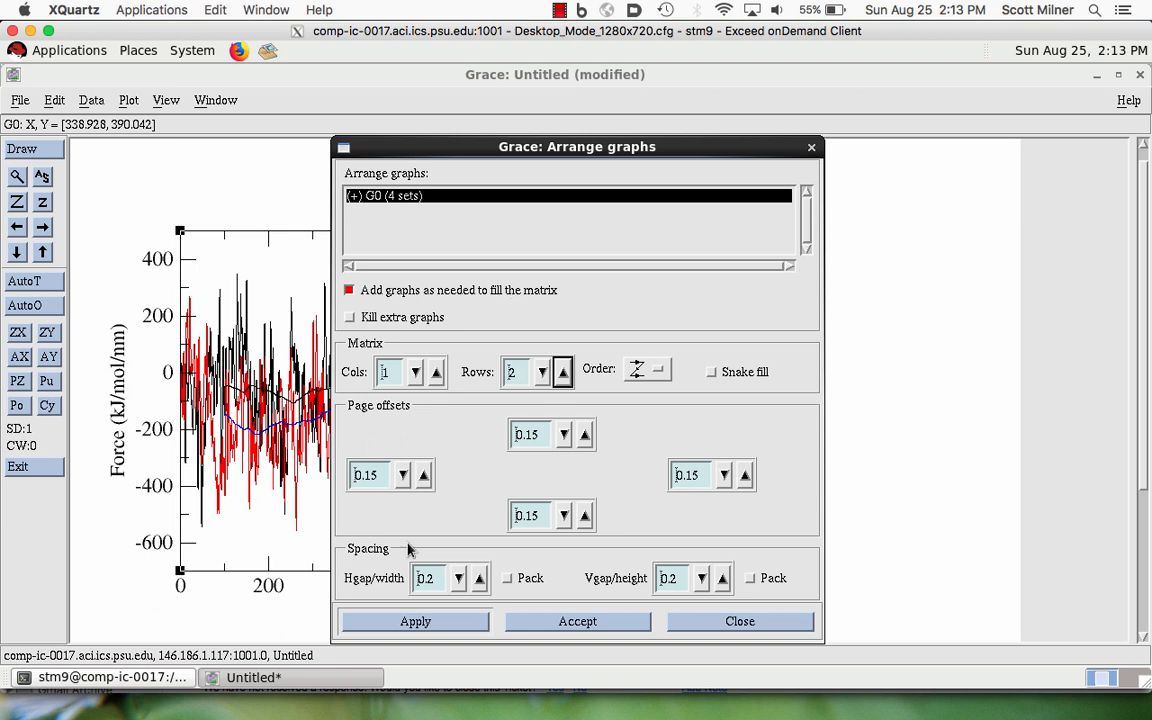
left_click(416, 622)
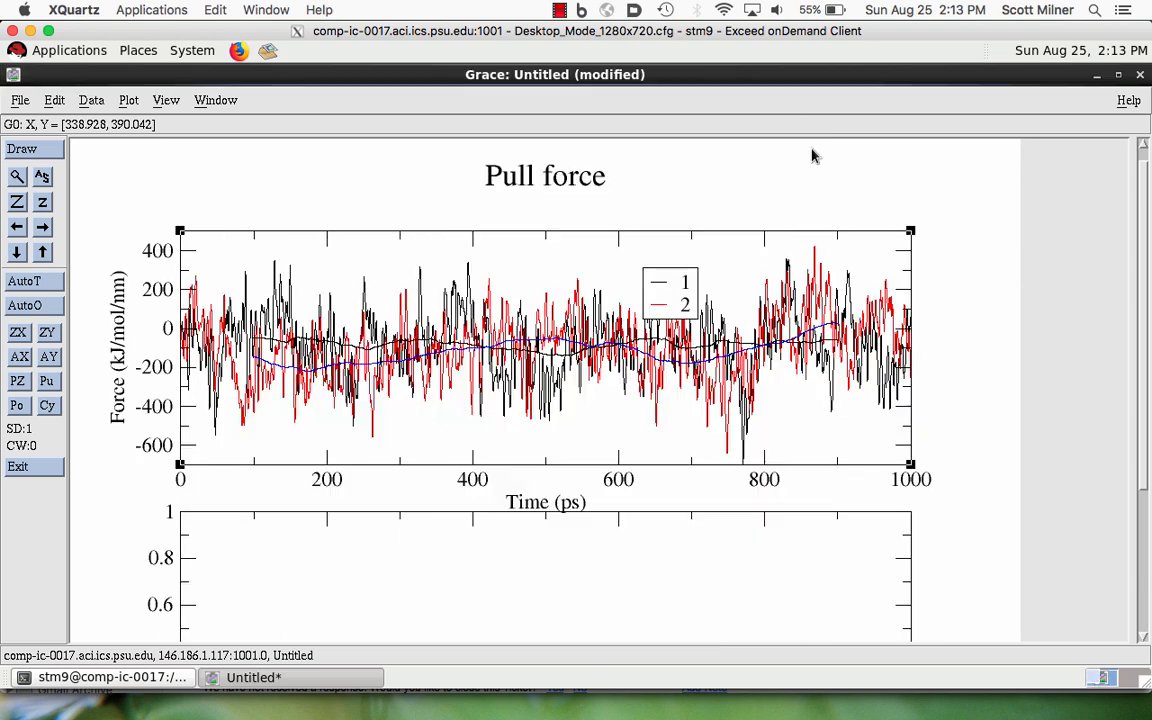
left_click(811, 148)
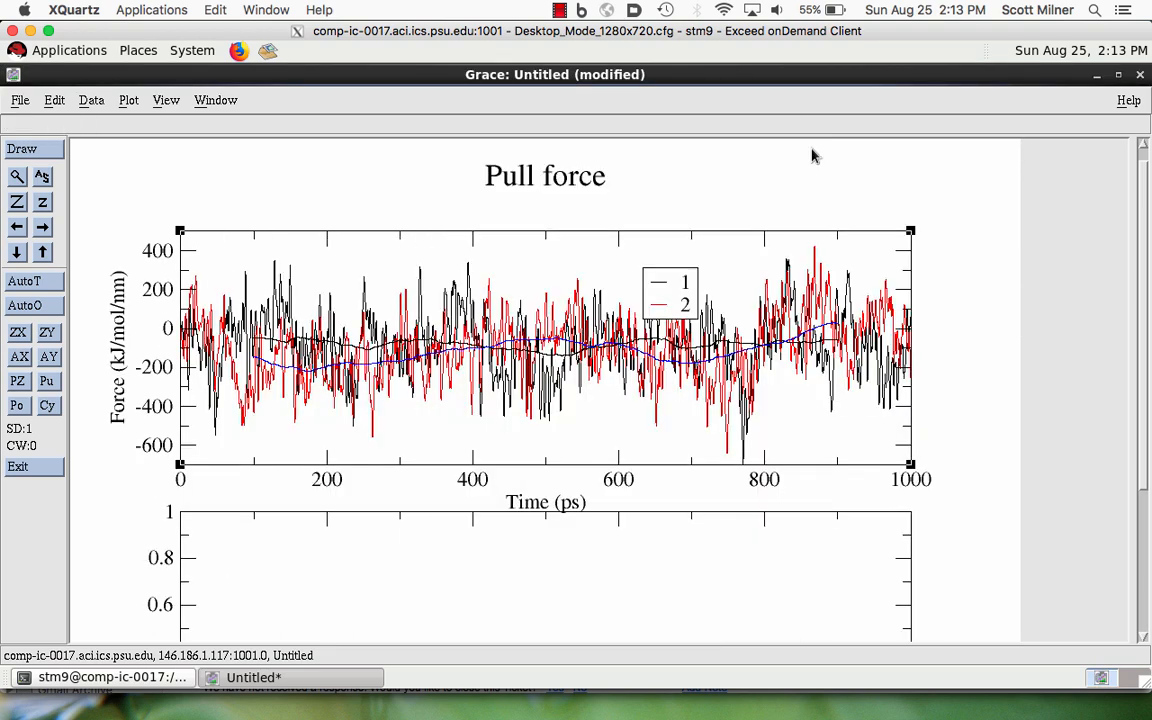
- Start a histogram transformation with set G0.S0 as the source and the empty graph G1 as the destination
scroll(1143, 453, "down", 1)
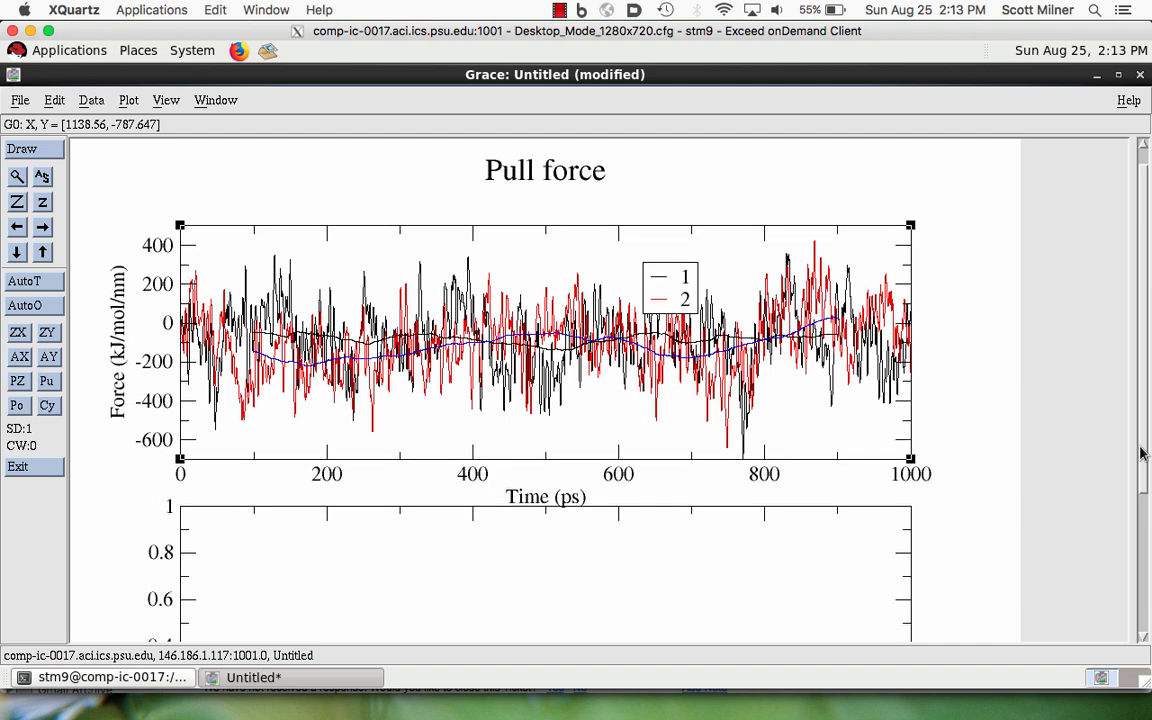
left_click_drag(1143, 453, 1146, 541)
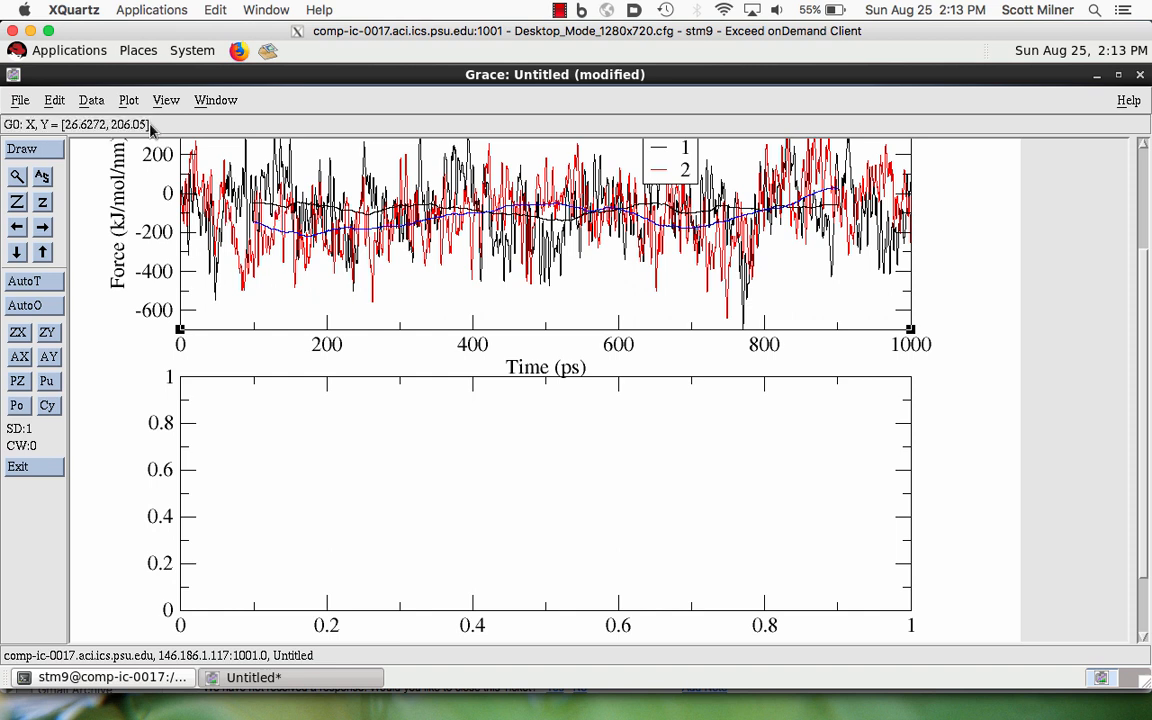
left_click(91, 102)
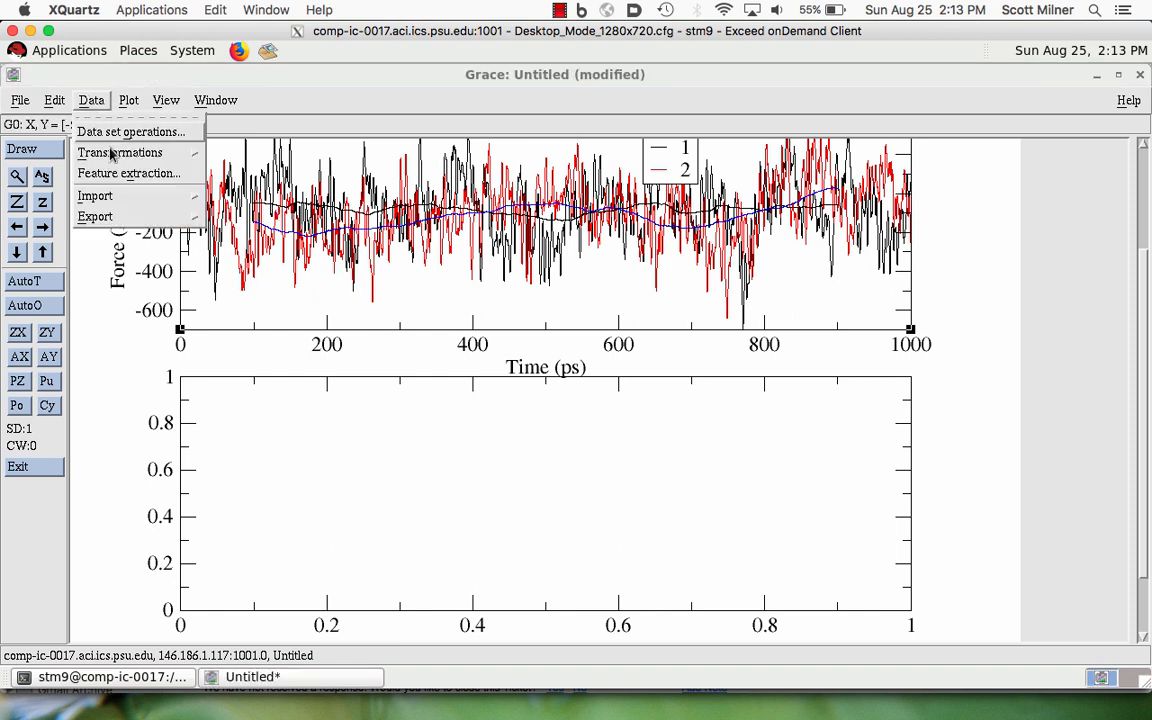
mouse_move(112, 153)
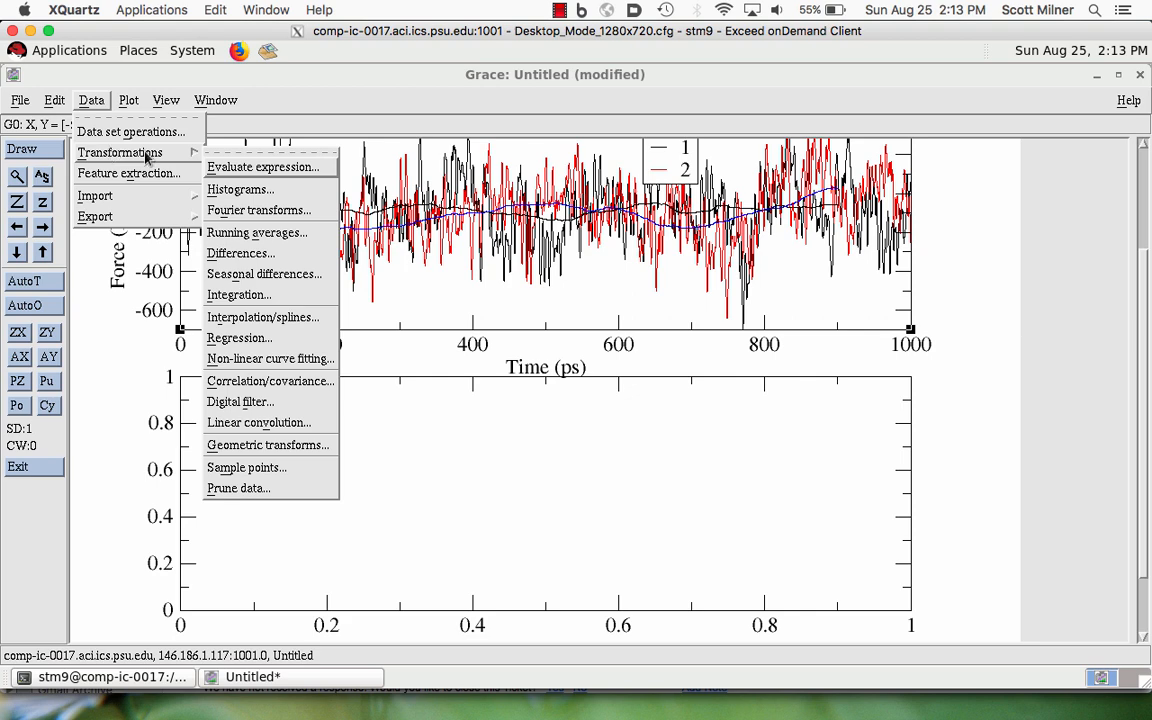
left_click(225, 188)
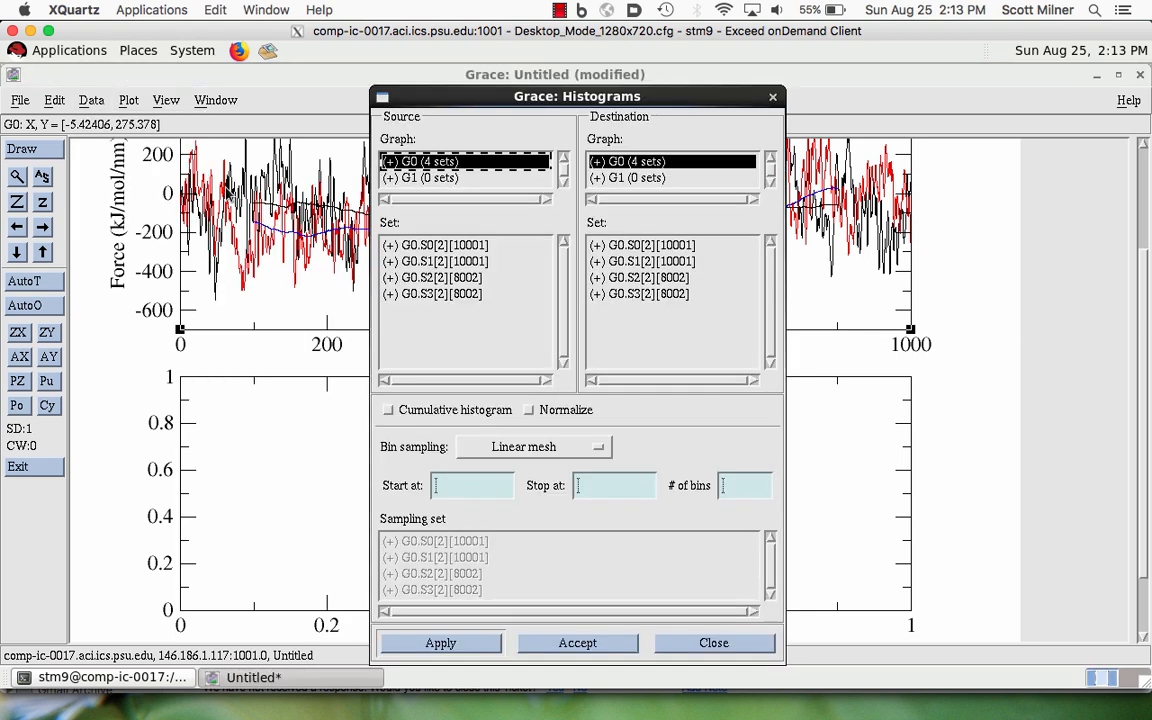
left_click(438, 246)
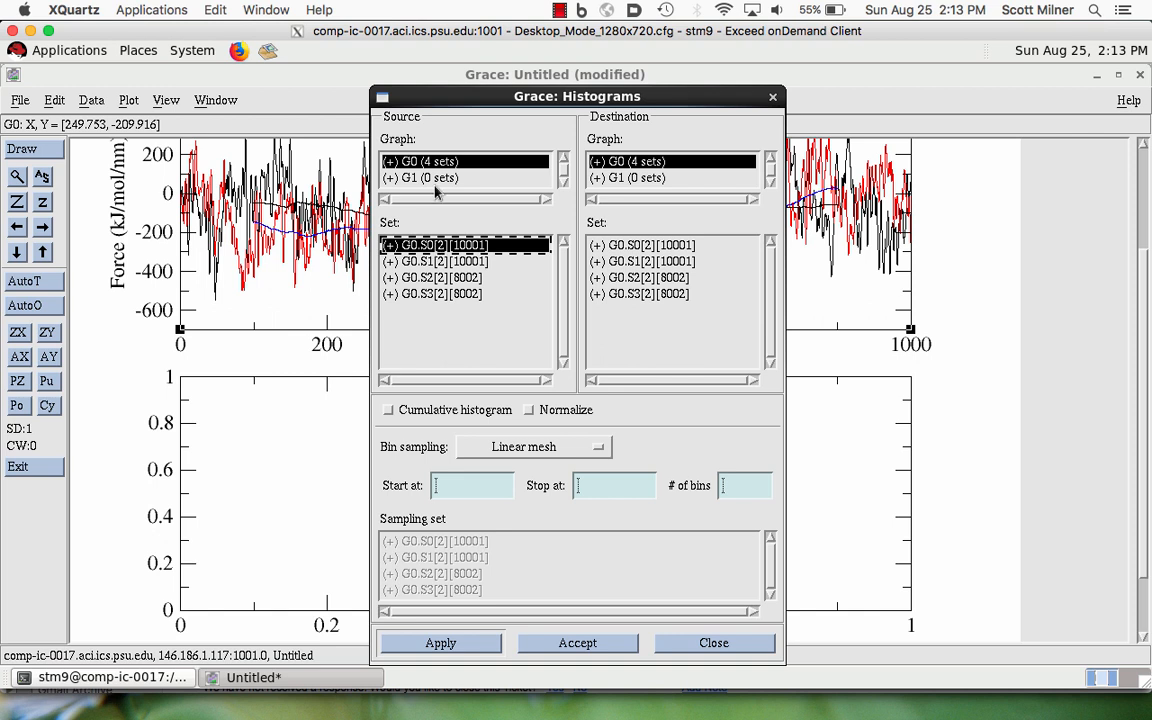
left_click(618, 180)
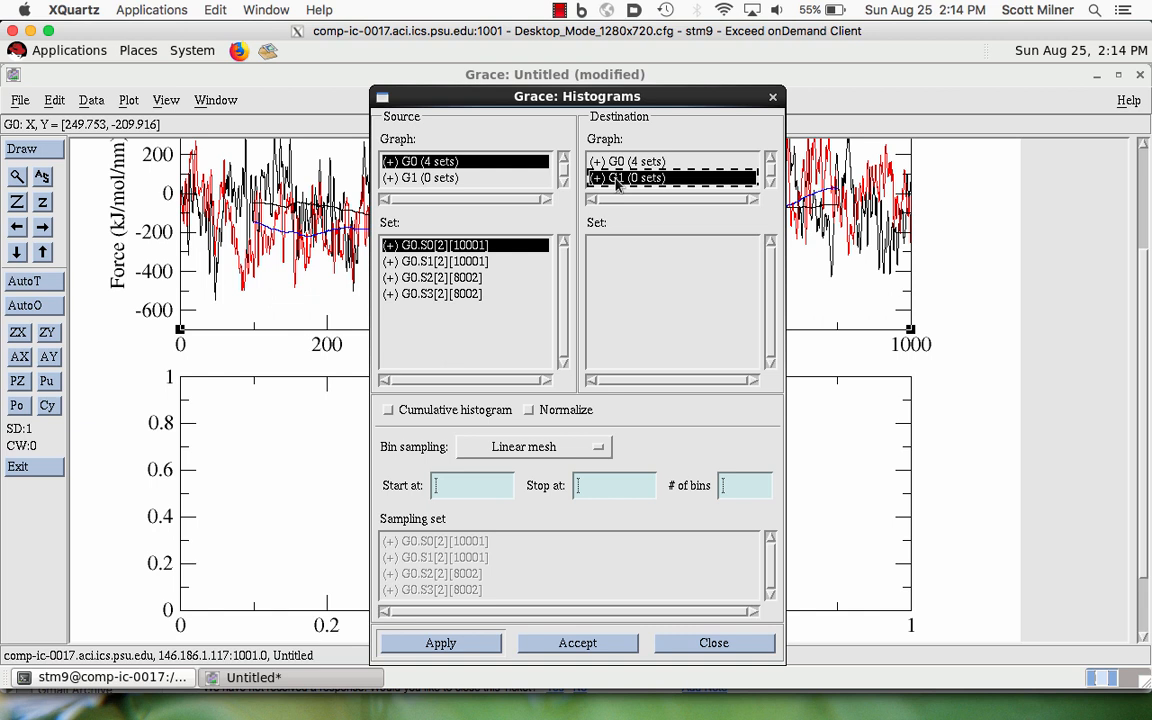
- Create the histogram from -500 to 500 with 200 bins on a linear mesh, and autoscale graph G1 to fit it
left_click(447, 488)
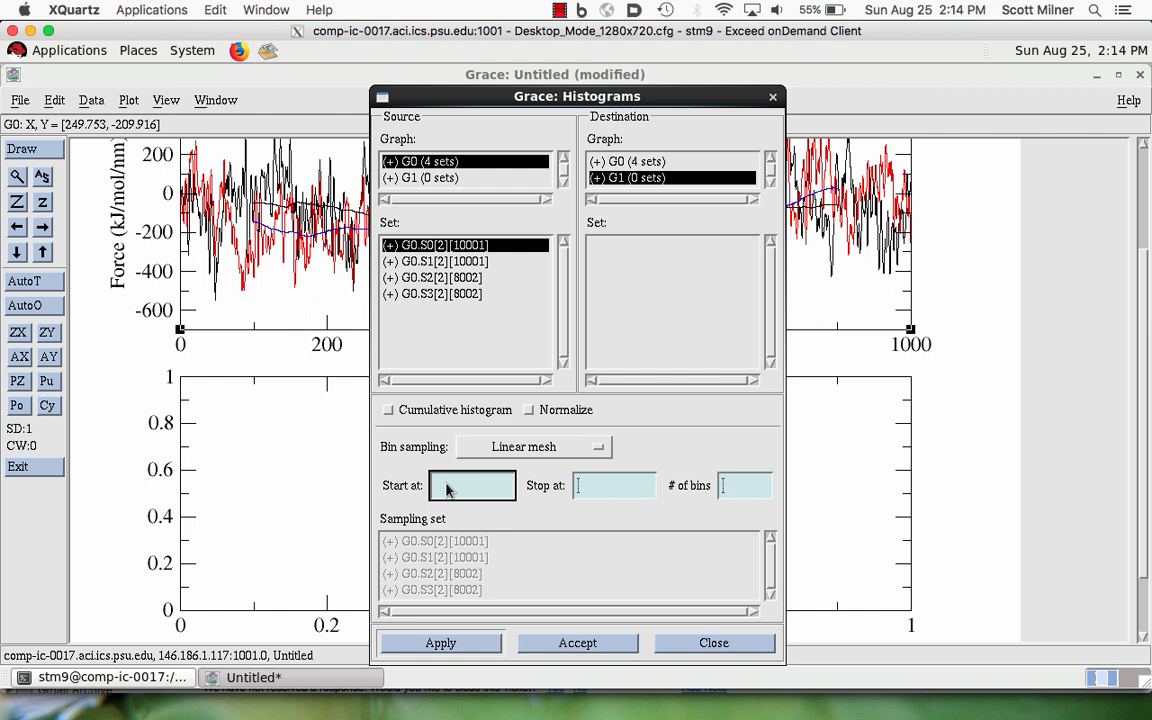
type("-500")
key("Tab")
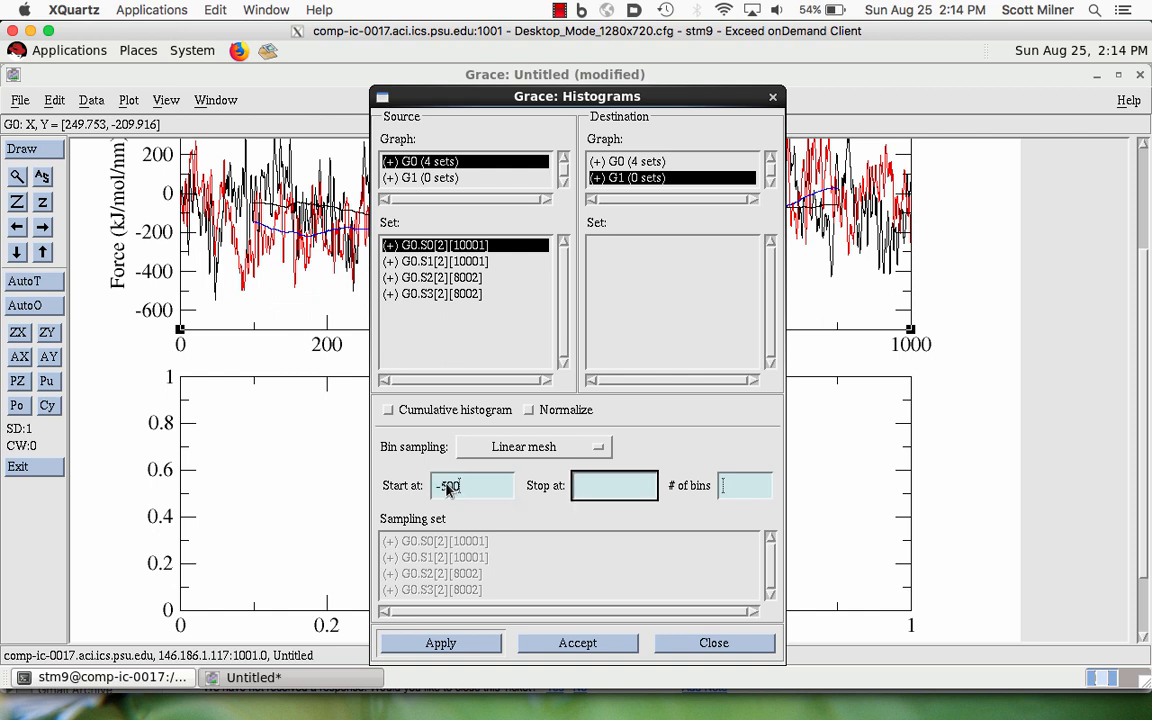
type("500")
key("Tab")
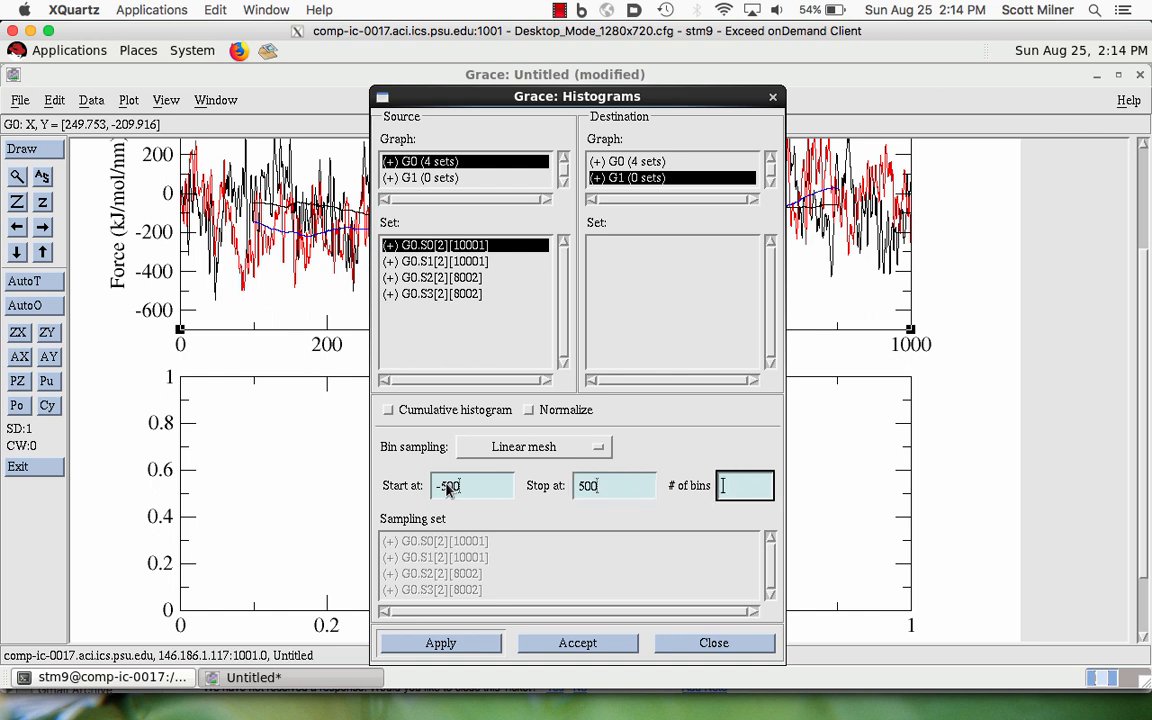
type("100")
left_click(441, 643)
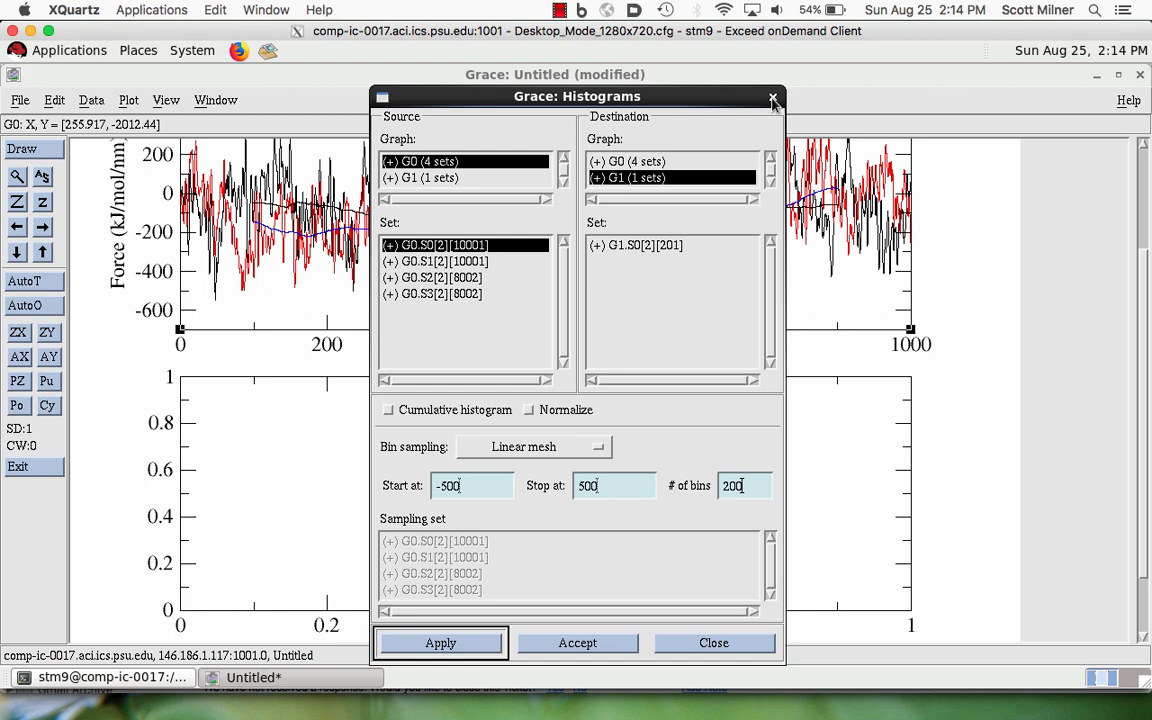
left_click(773, 98)
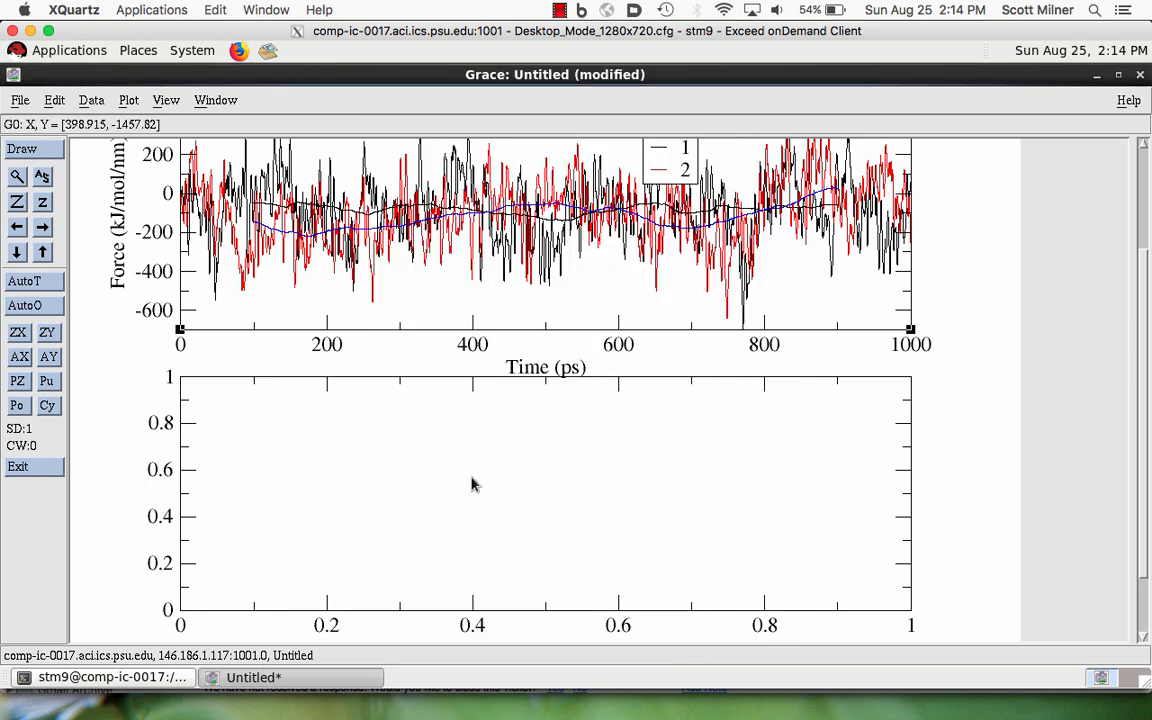
left_click(295, 505)
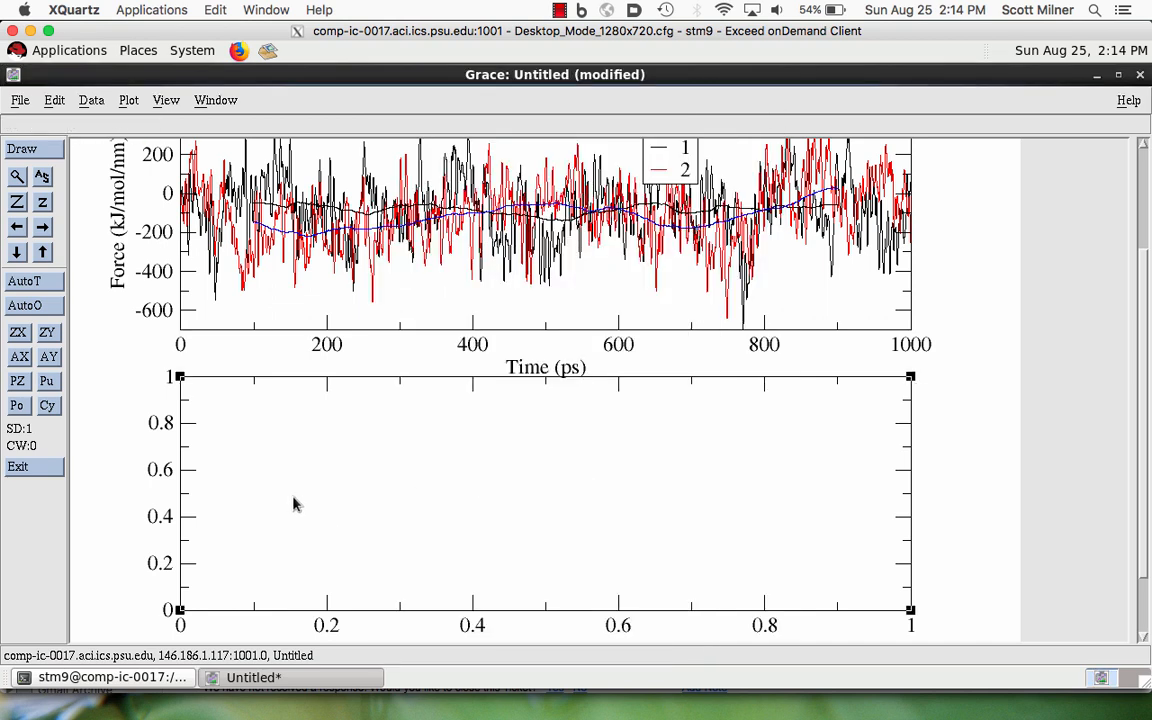
left_click(42, 177)
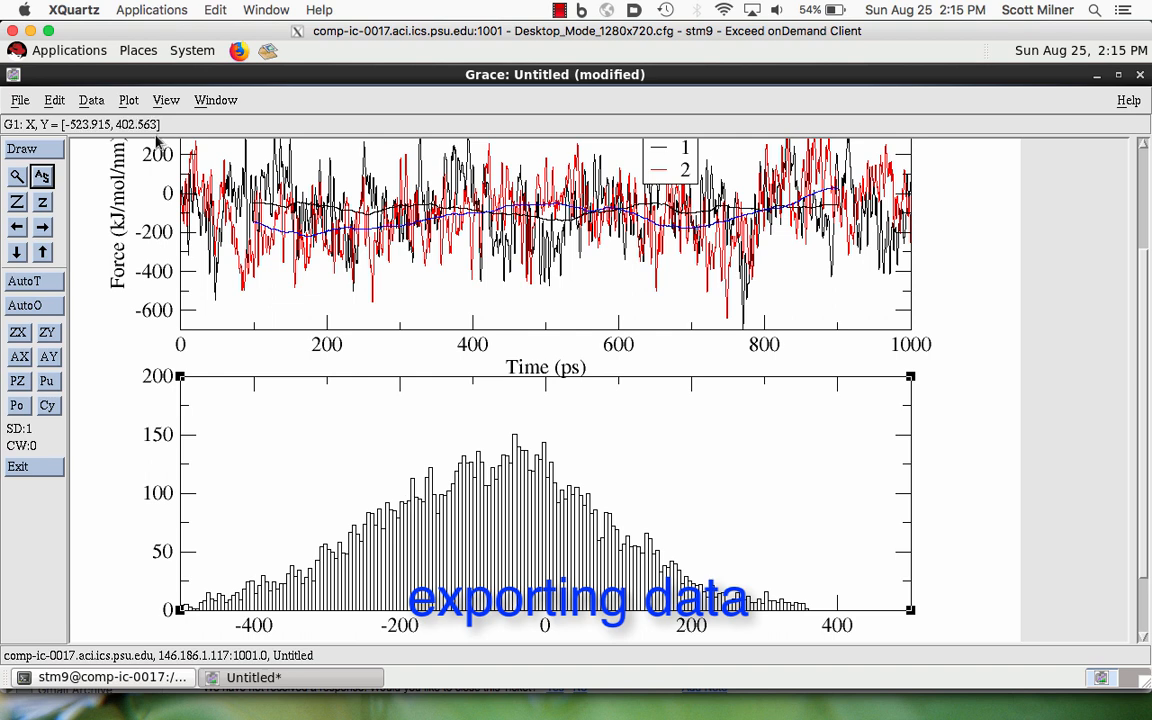
- Export the histogram set G1.S0 as ASCII data to histo.dat in the home directory and close the write window
left_click(90, 100)
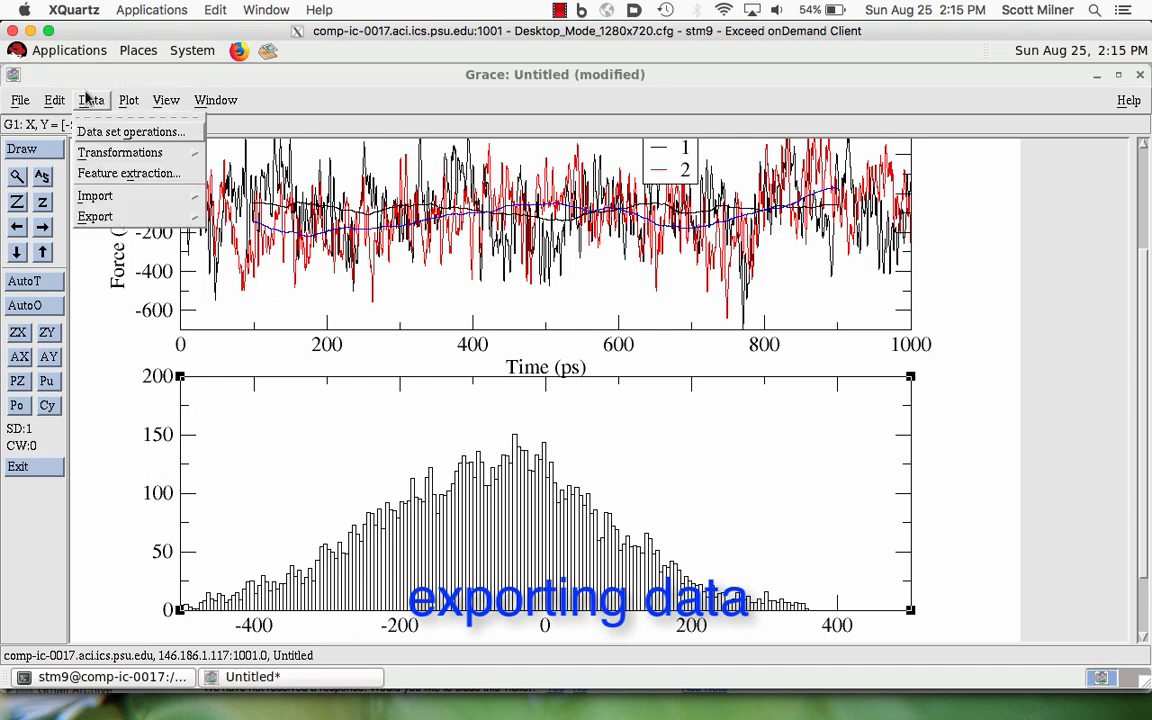
mouse_move(87, 204)
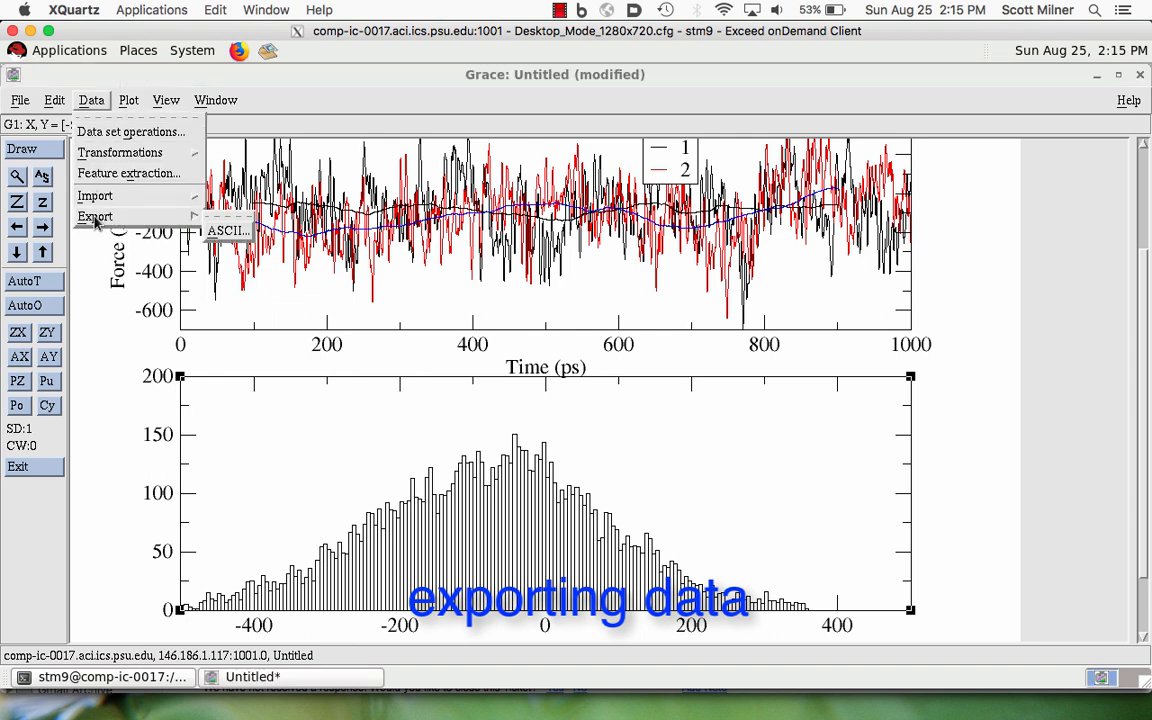
left_click(224, 231)
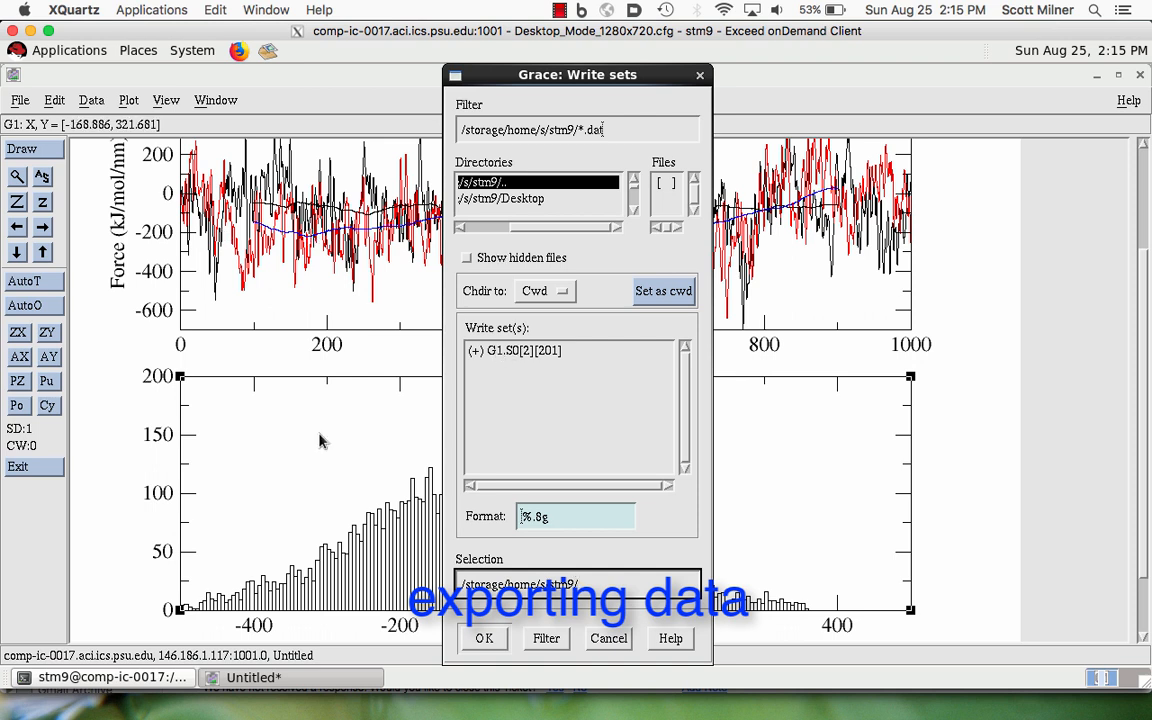
left_click(490, 351)
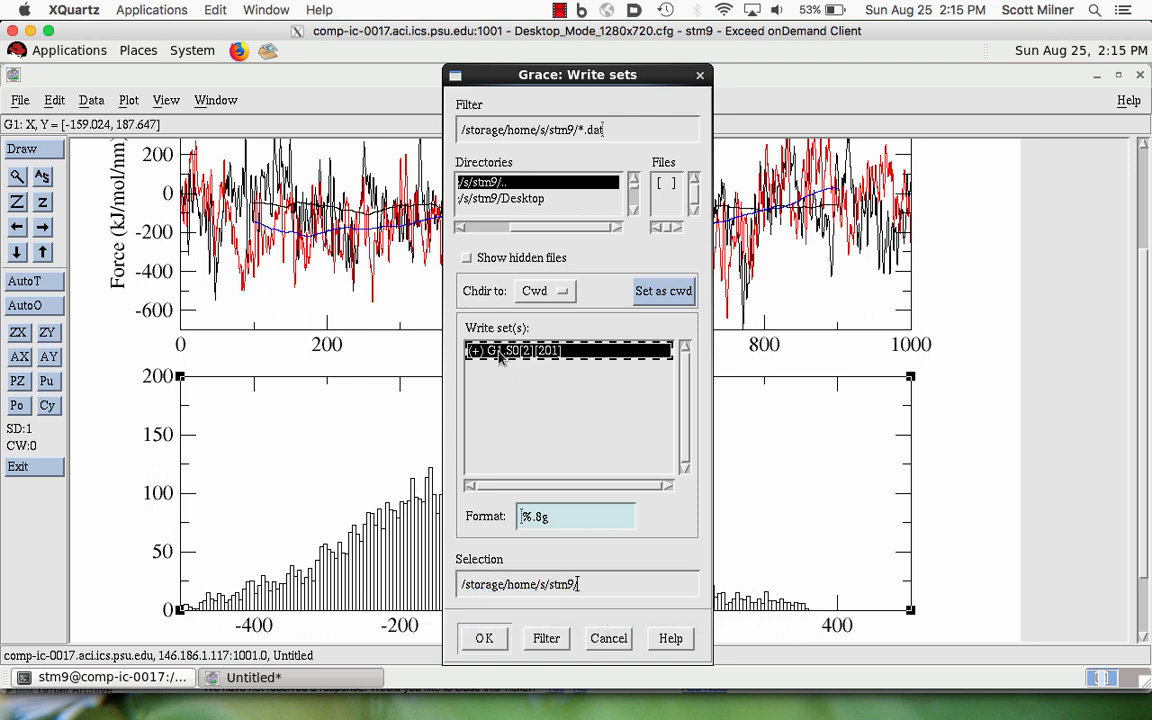
left_click(580, 588)
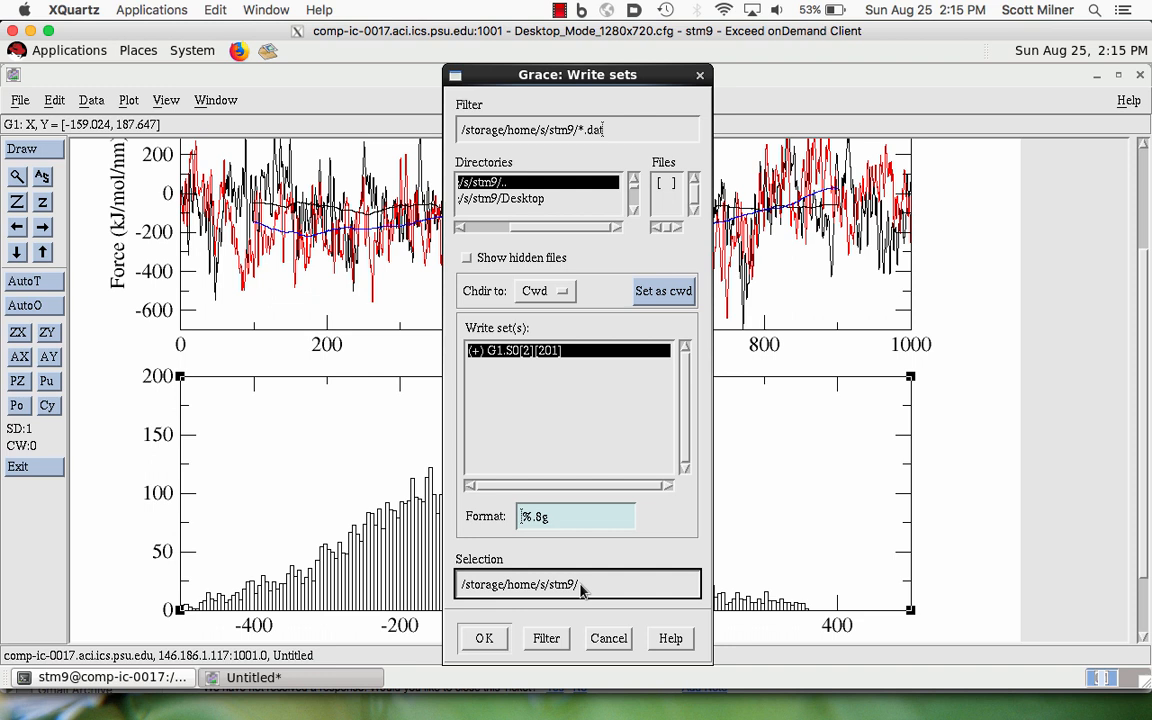
type("histo.dat")
left_click(486, 638)
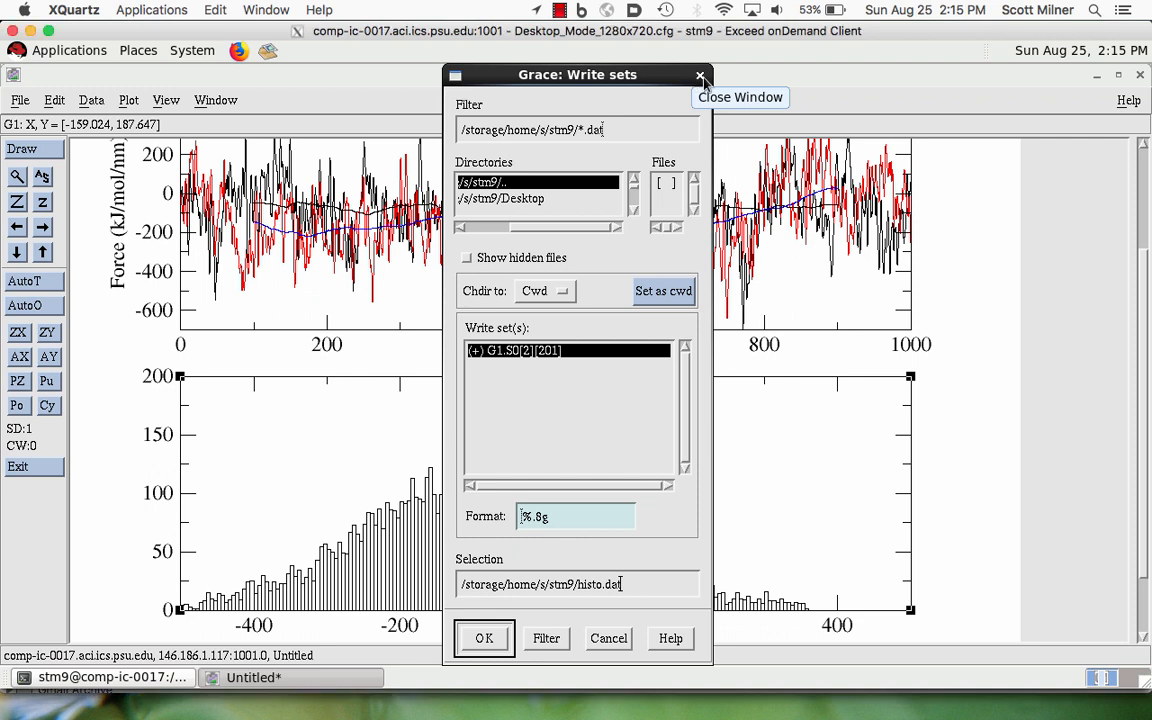
left_click(699, 77)
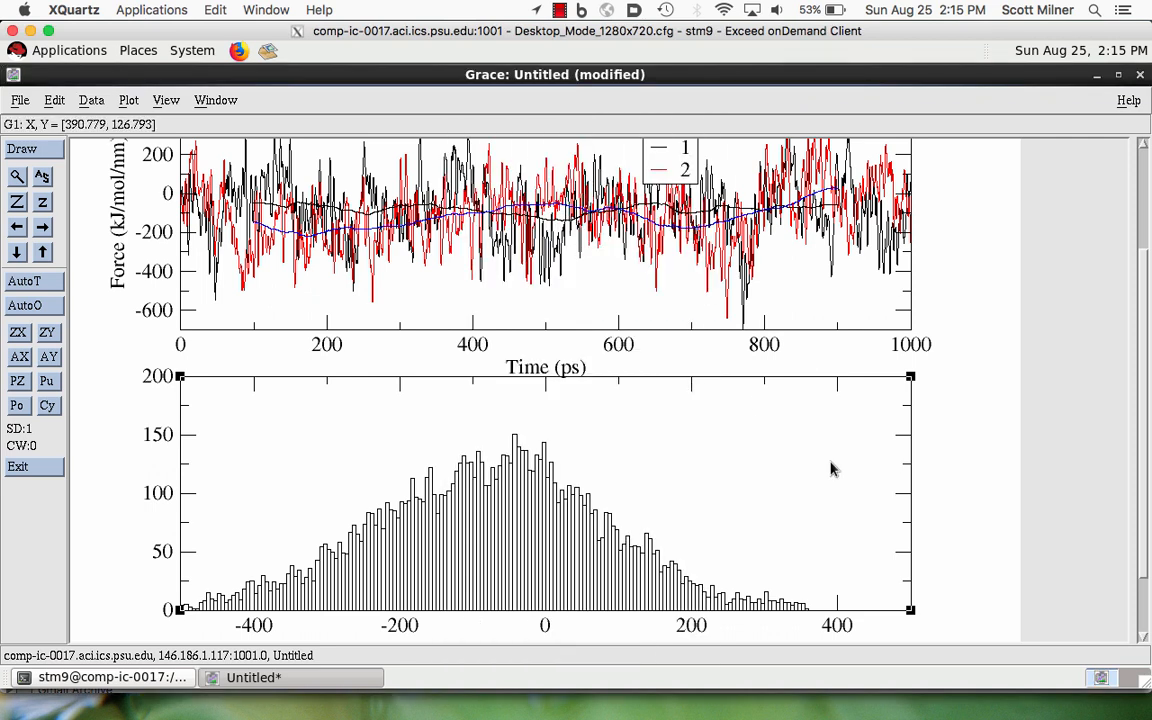
- Kill the histogram graph G1 from the graph arrangement and accept the arrangement
left_click(52, 103)
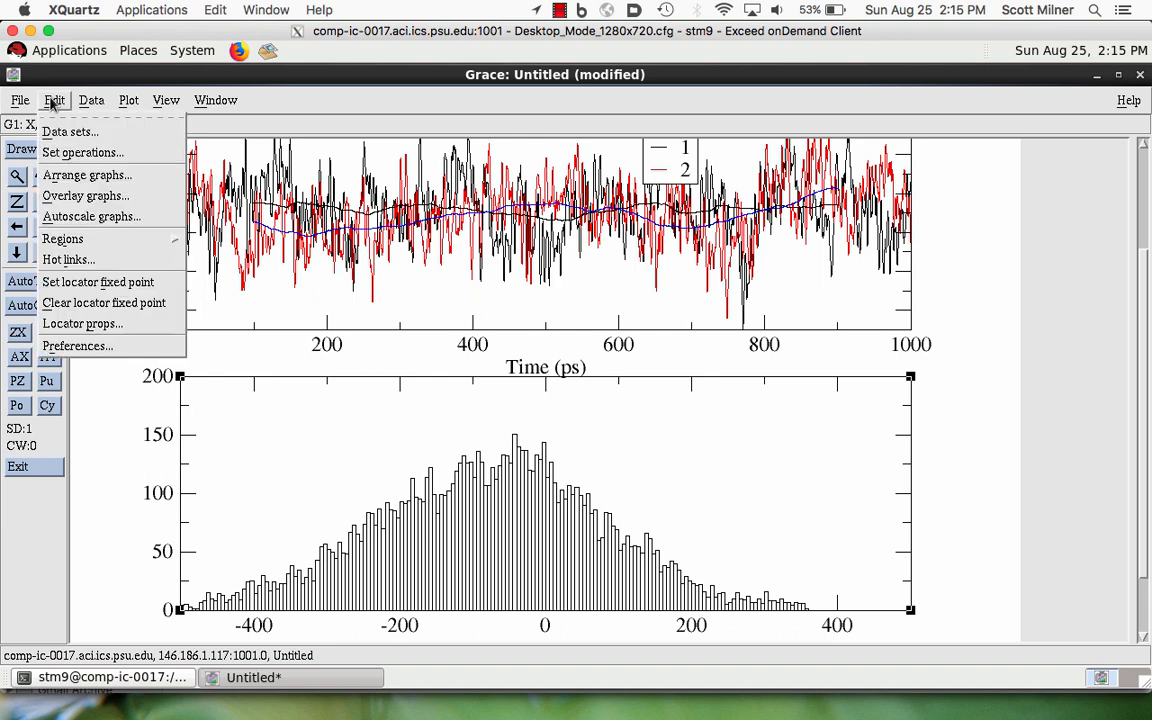
left_click(72, 176)
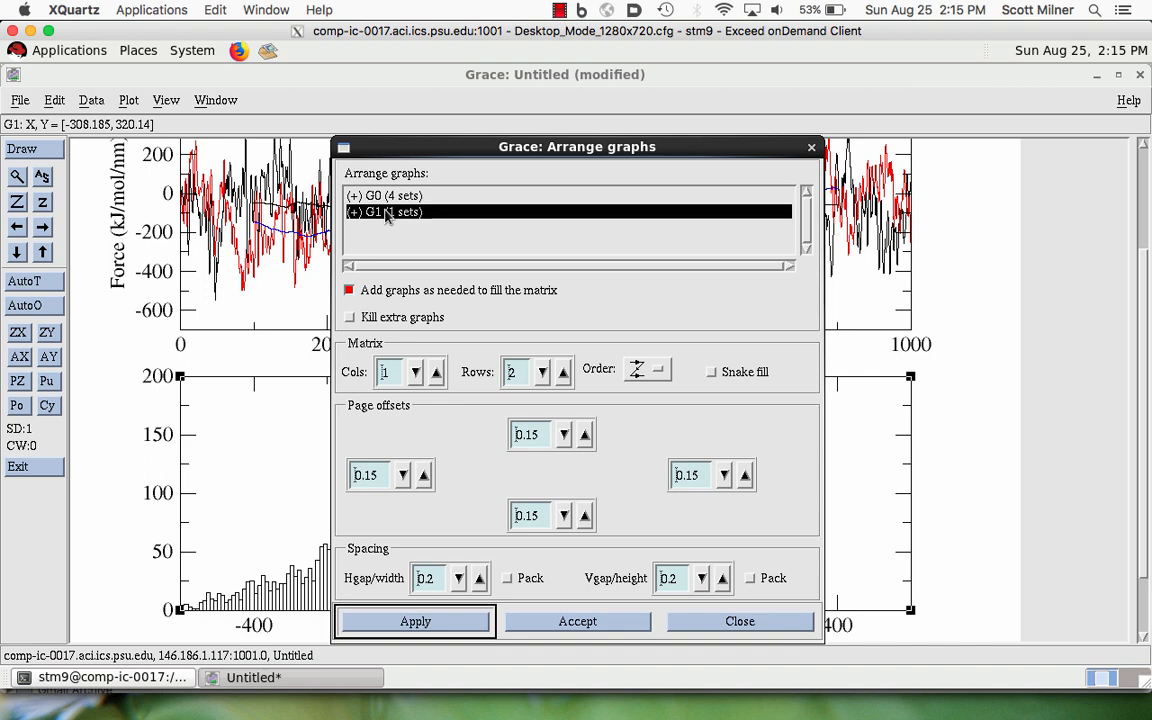
right_click(388, 216)
left_click(404, 326)
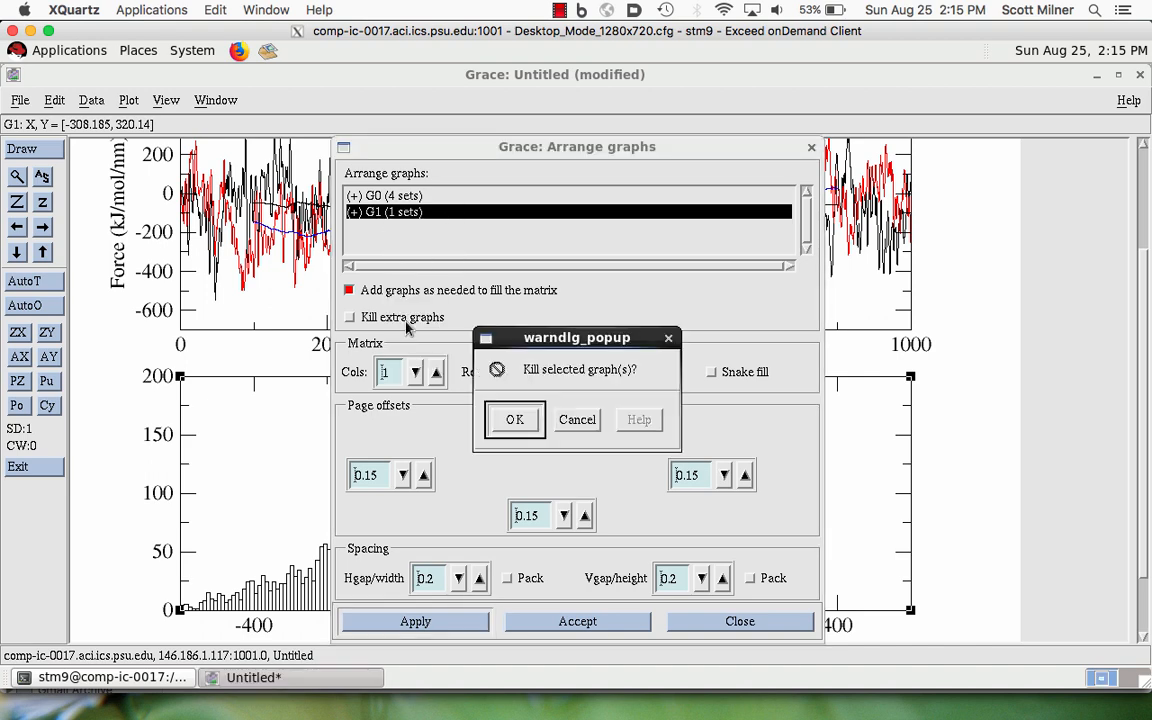
left_click(515, 419)
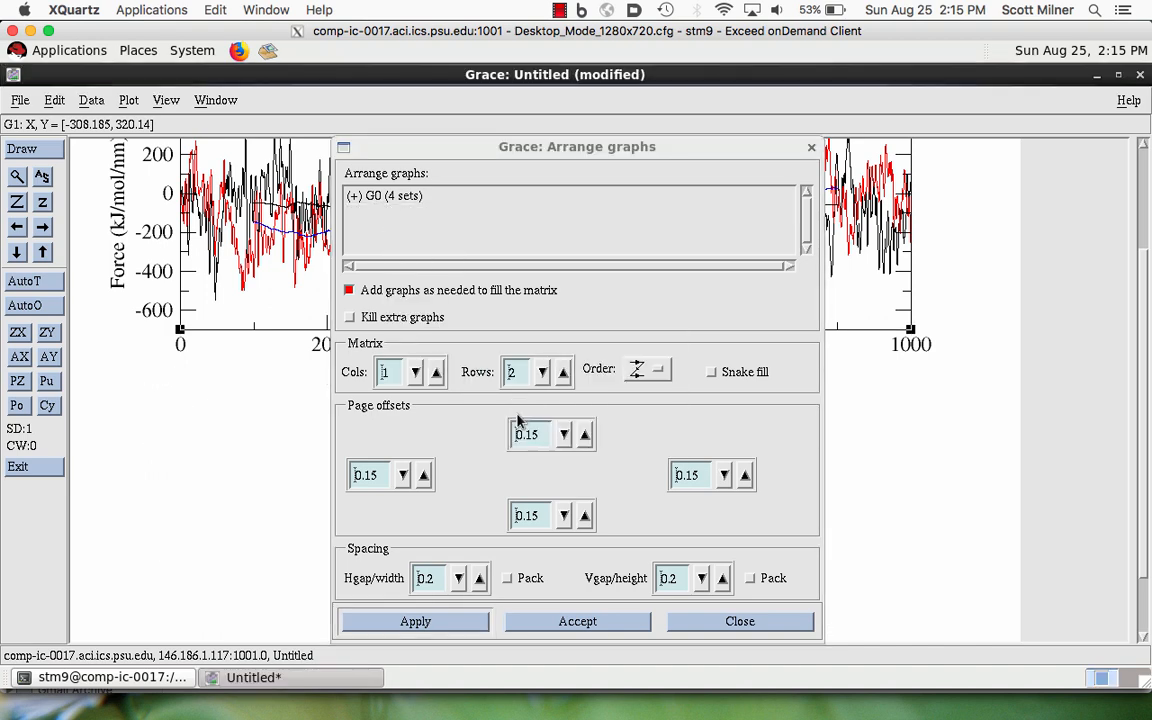
left_click(577, 621)
- Shrink the pull force graph's viewport by moving its upper-right corner to the upper-left corner of the legend box
scroll(1133, 433, "up", 2)
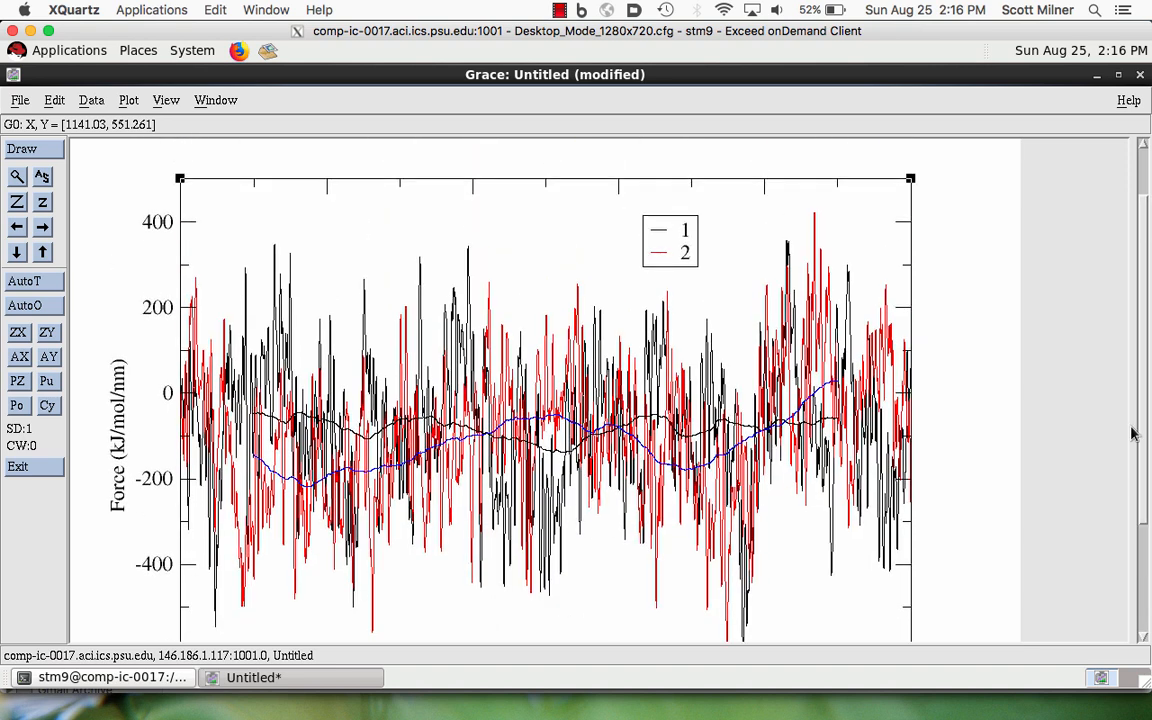
key("ctrl+v")
left_click(910, 180)
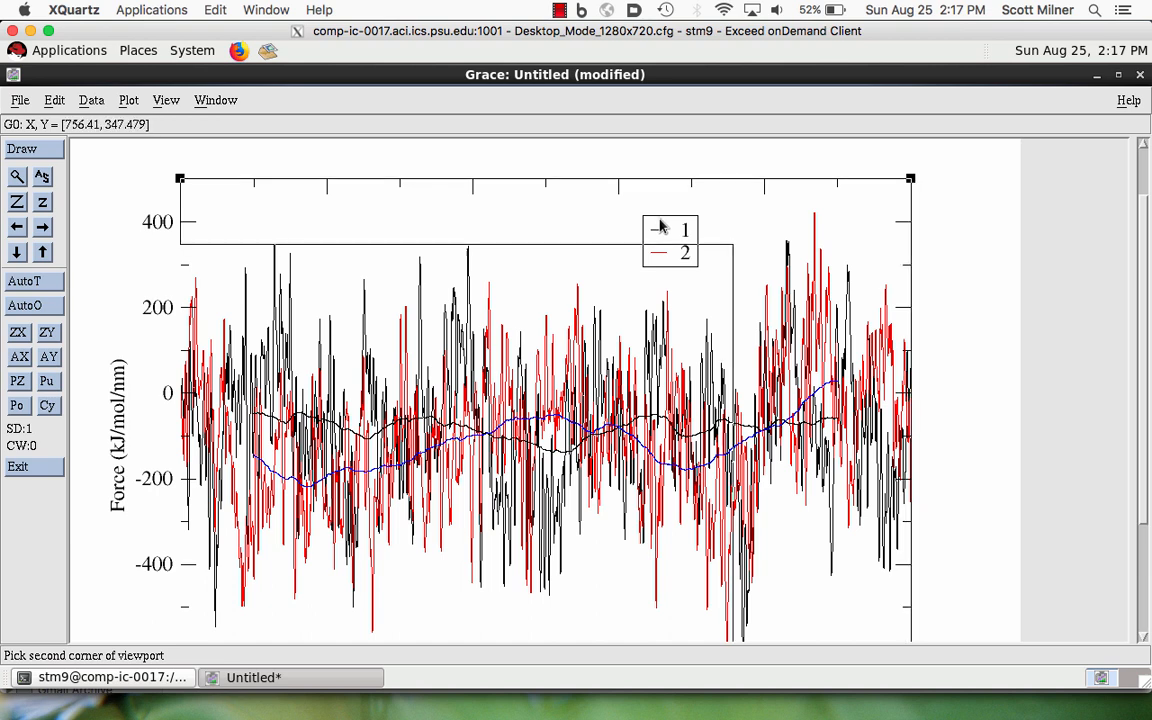
left_click(642, 217)
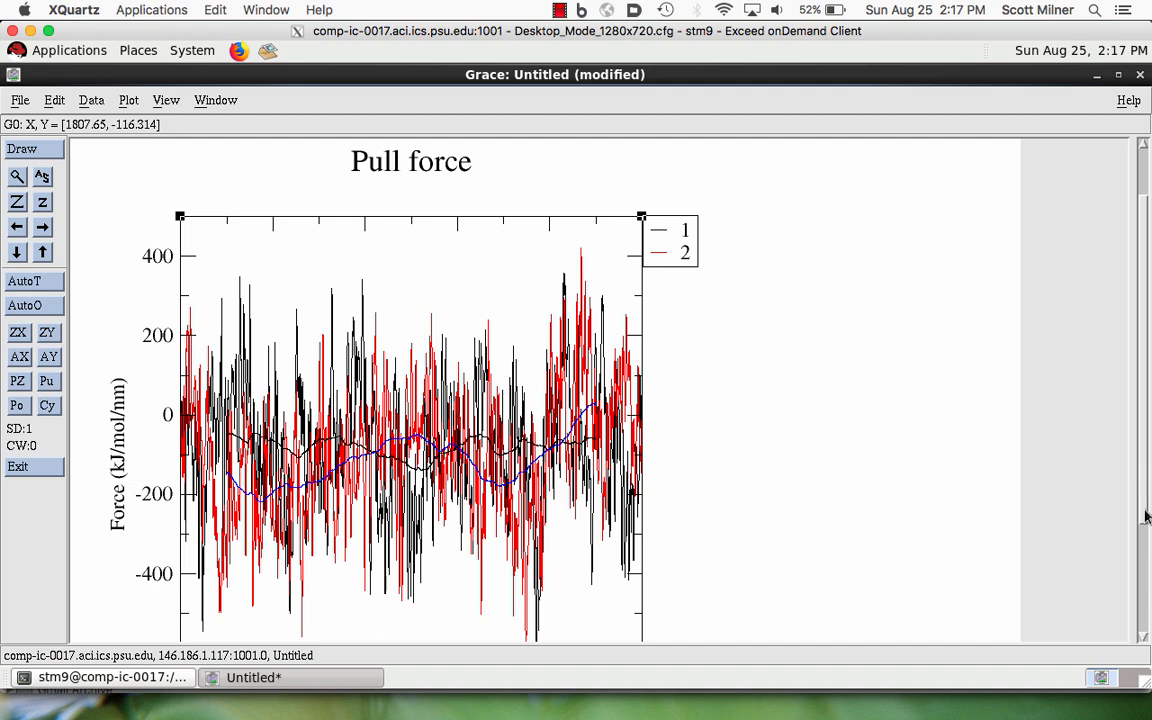
left_click_drag(1145, 510, 1145, 607)
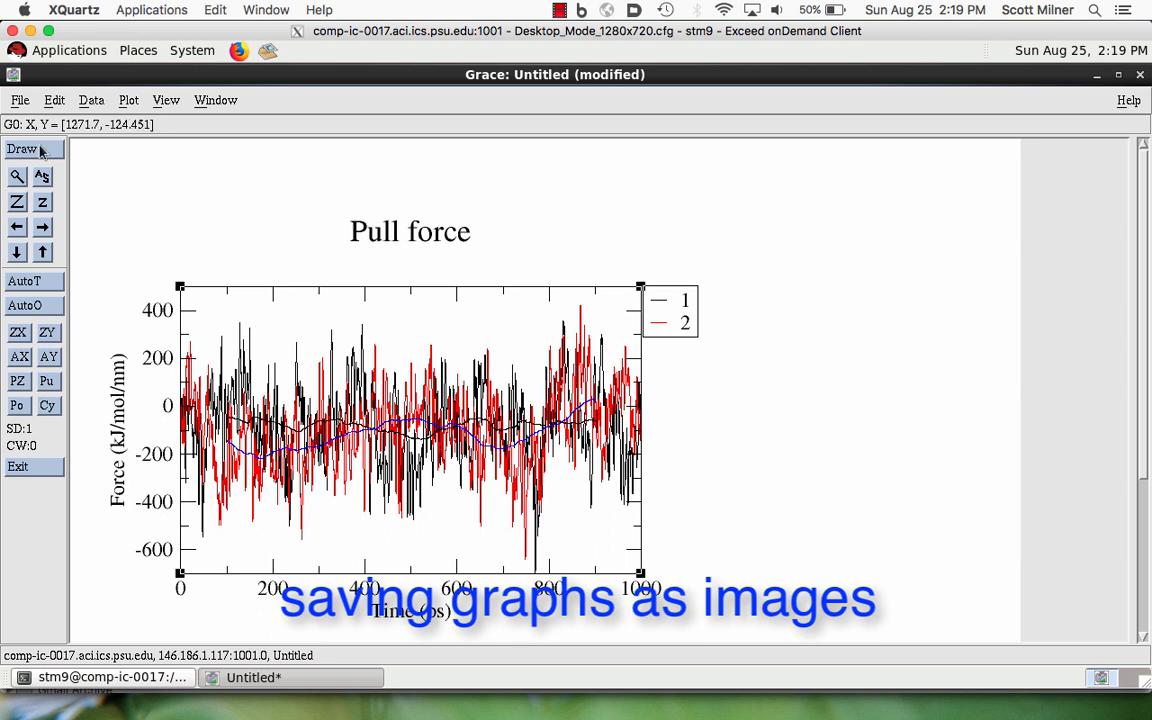
- Set the PostScript device to print to the file testPrint.ps in the home directory and apply the print setup
left_click(19, 100)
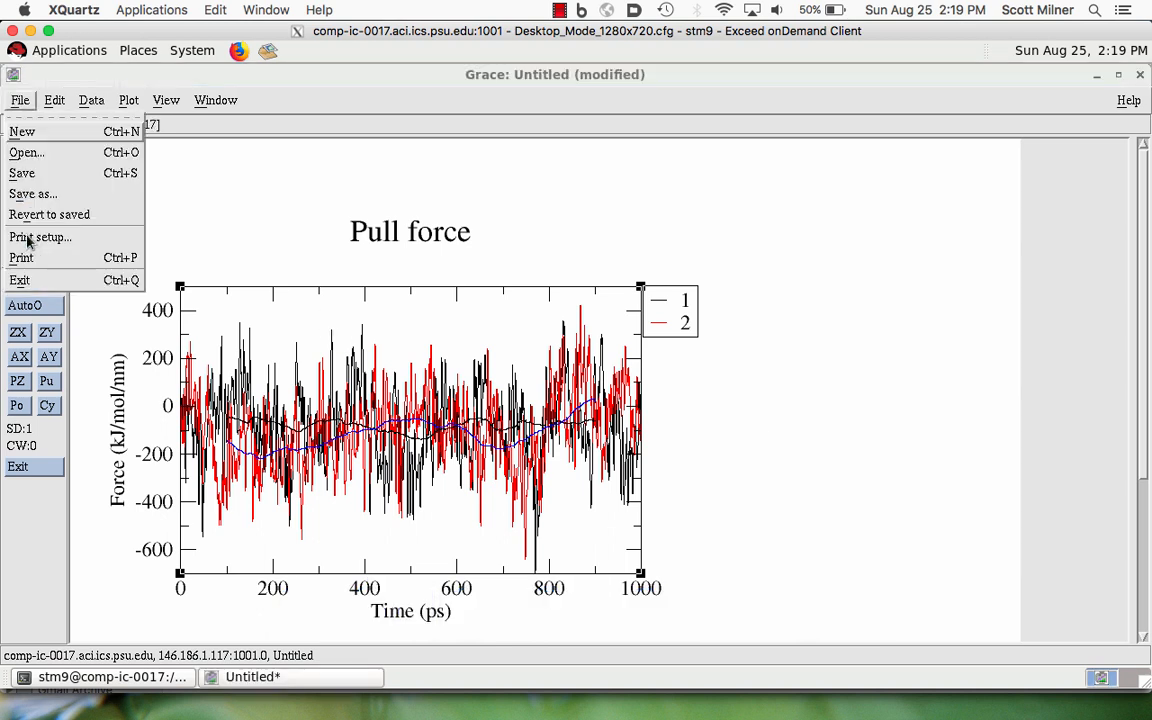
left_click(30, 240)
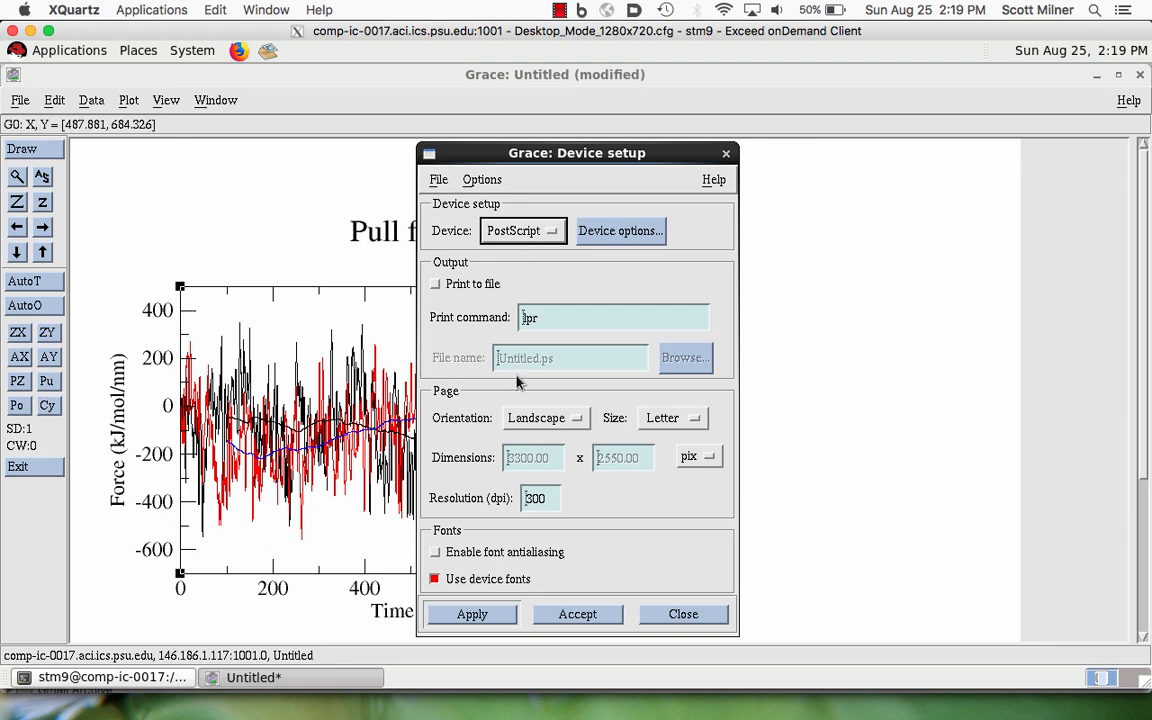
left_click(436, 285)
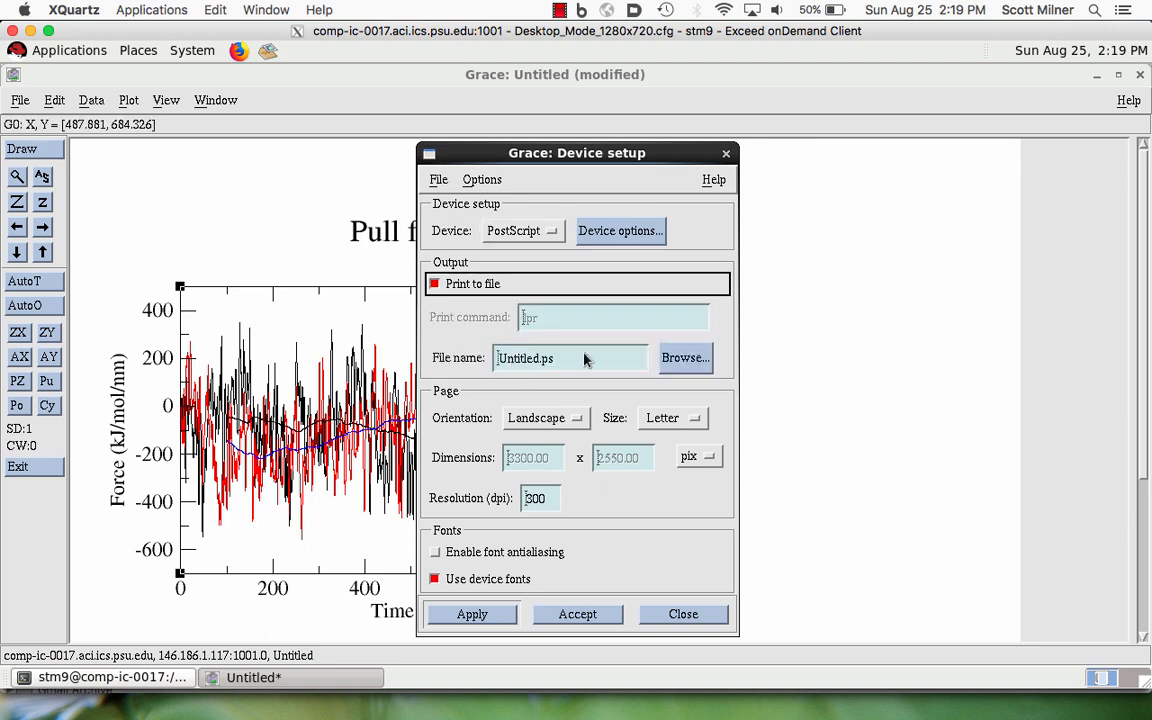
left_click(679, 358)
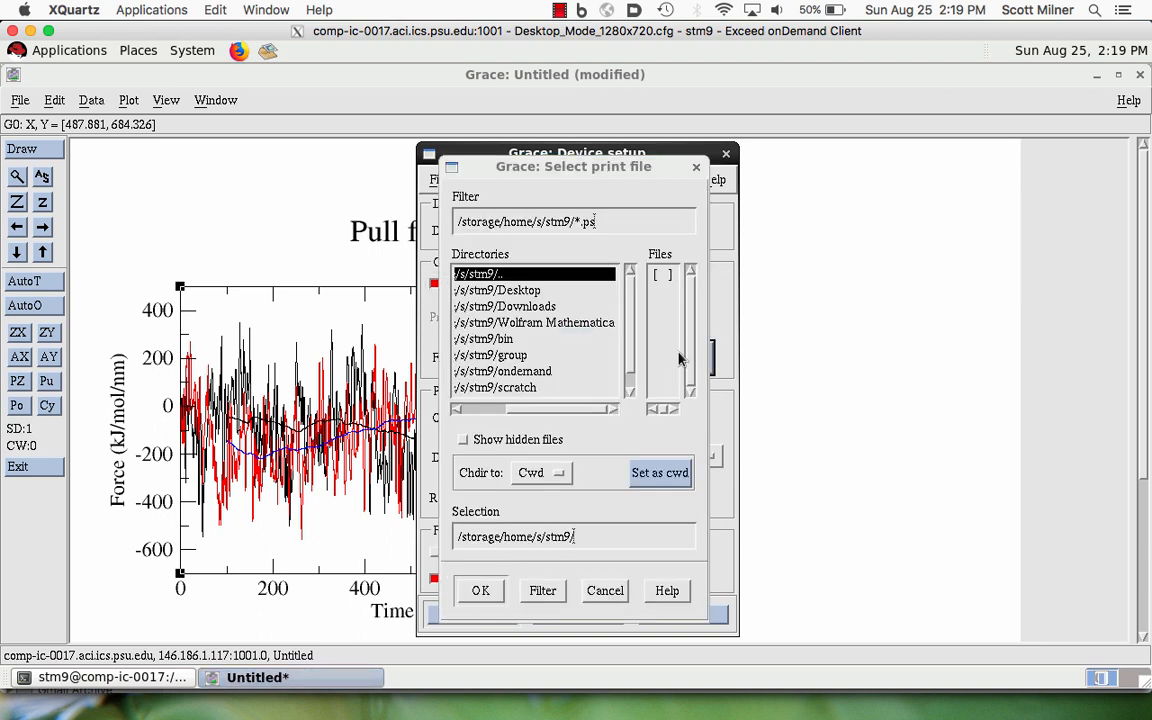
left_click(584, 540)
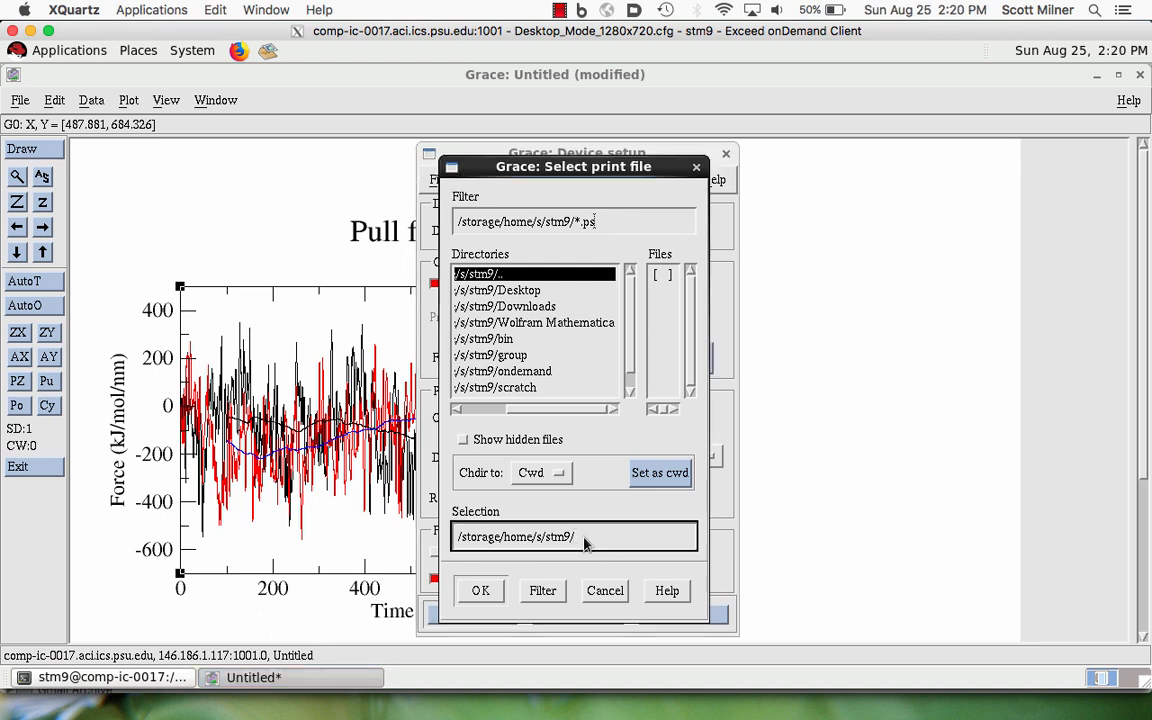
type("testPrint.ps")
left_click(479, 591)
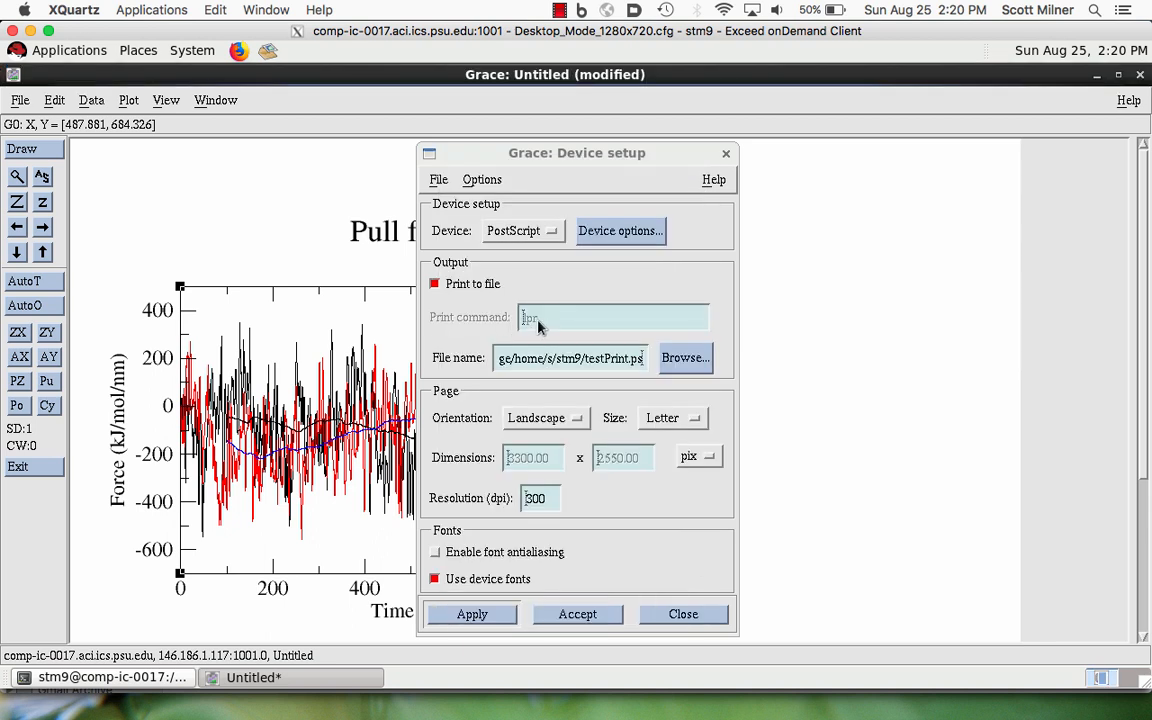
left_click(483, 617)
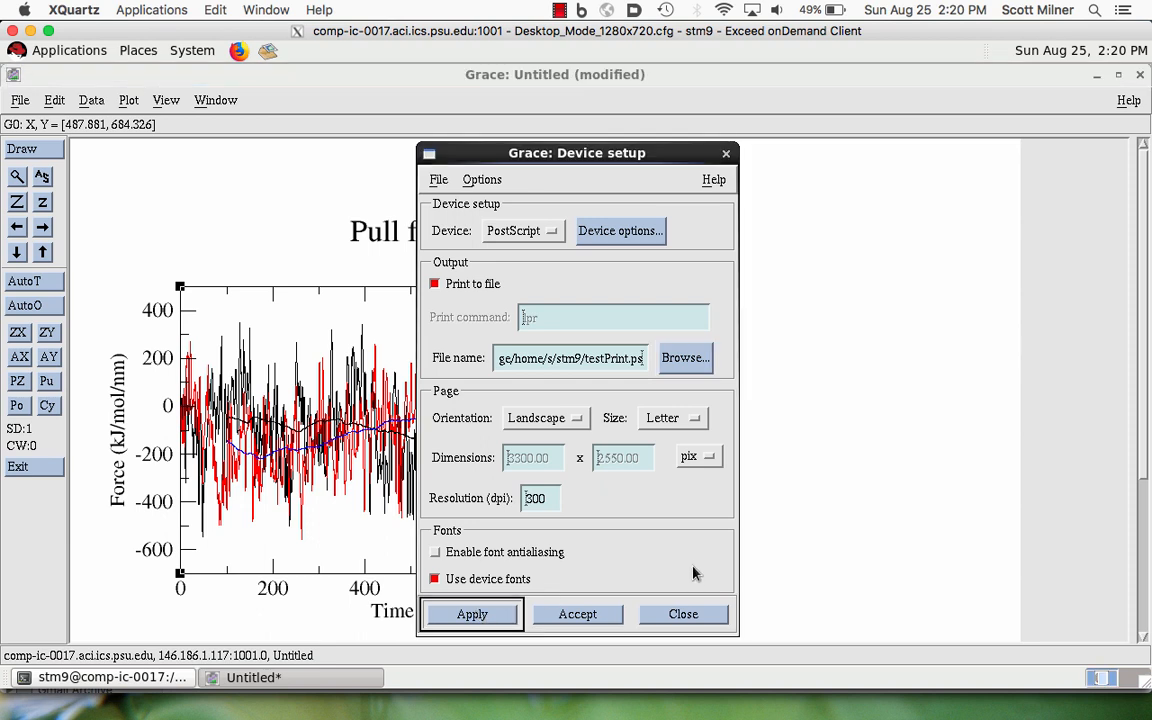
left_click(519, 231)
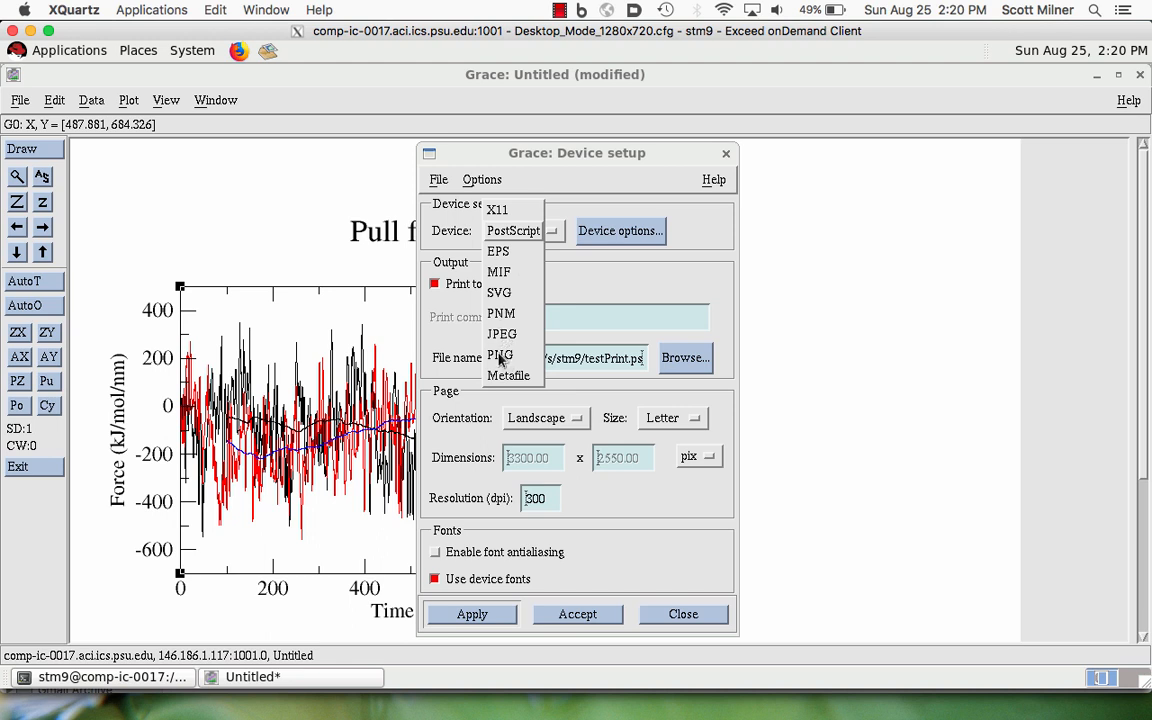
- Compute the auto-correlation of set S0 with itself using a maximum lag of 1000, and close the correlation window
left_click(90, 101)
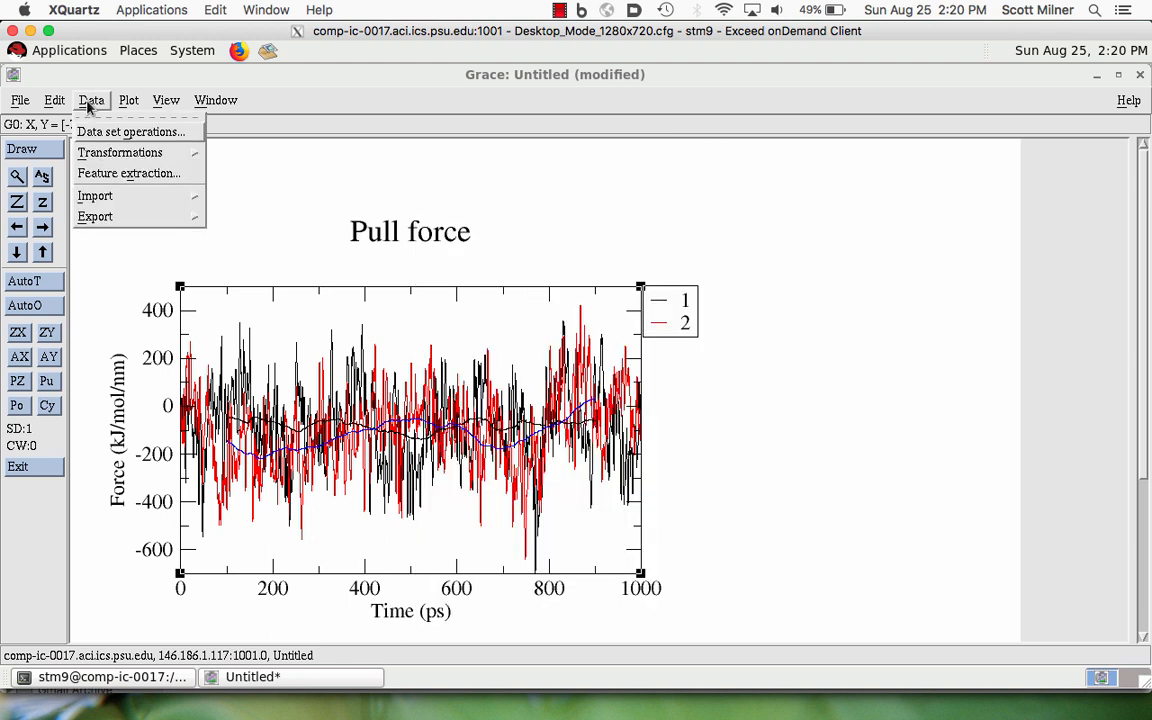
left_click(108, 153)
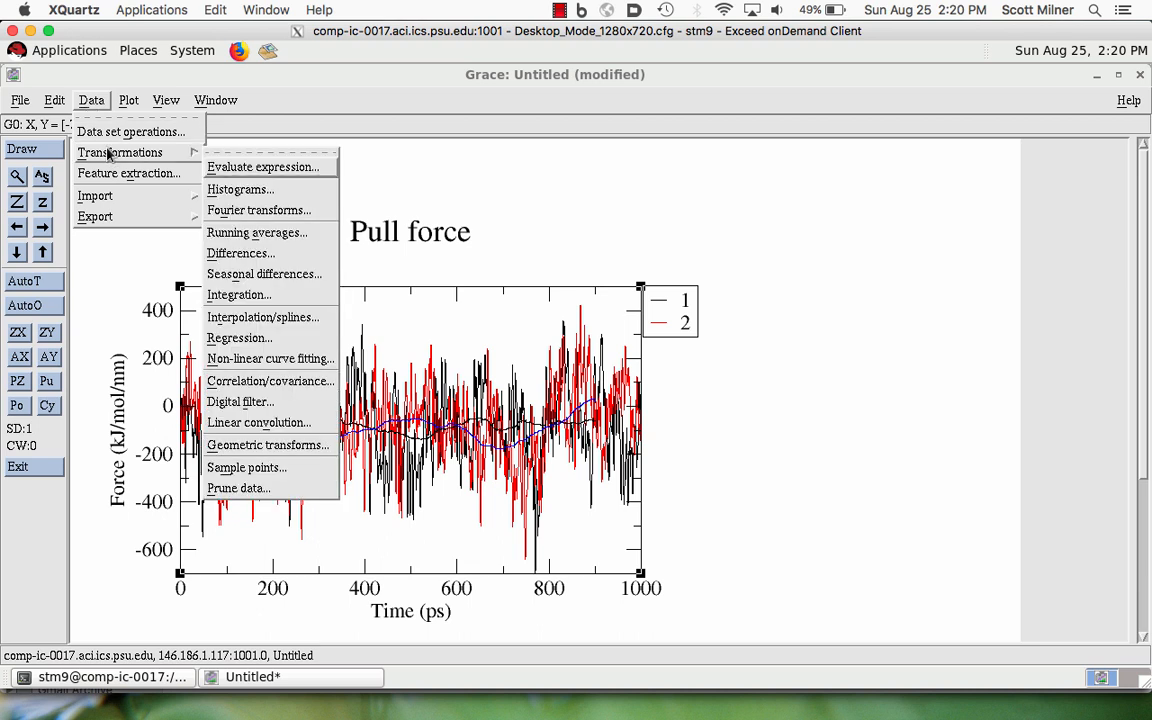
left_click(232, 384)
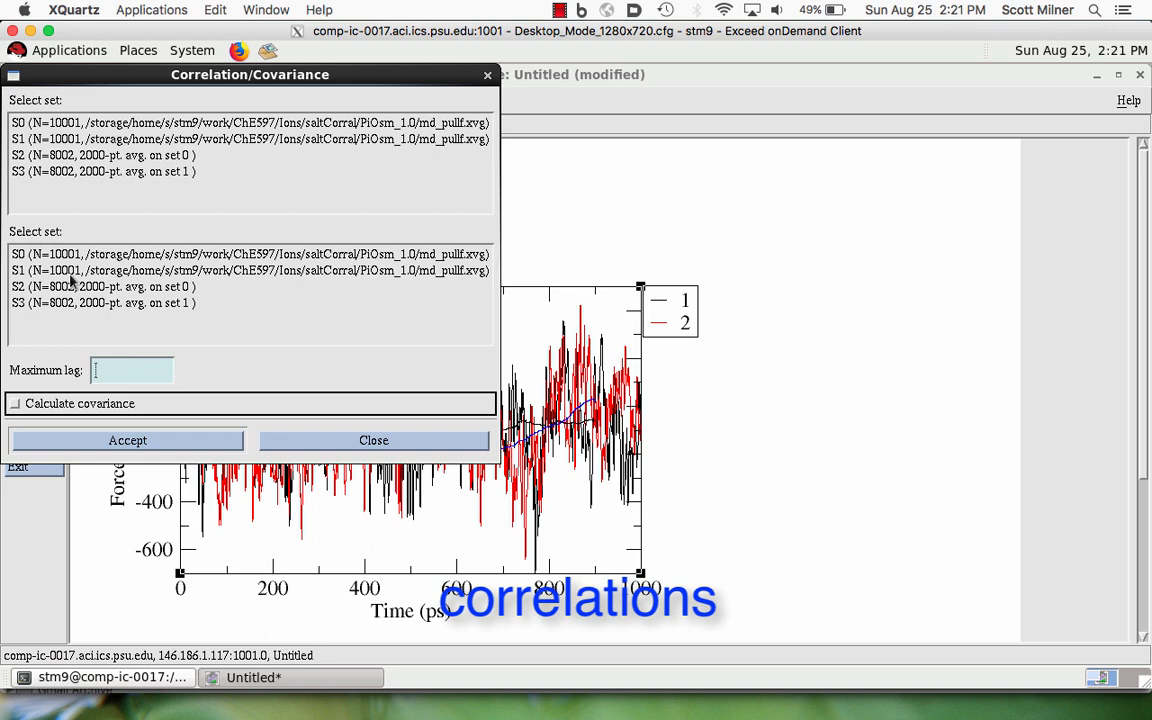
left_click(60, 124)
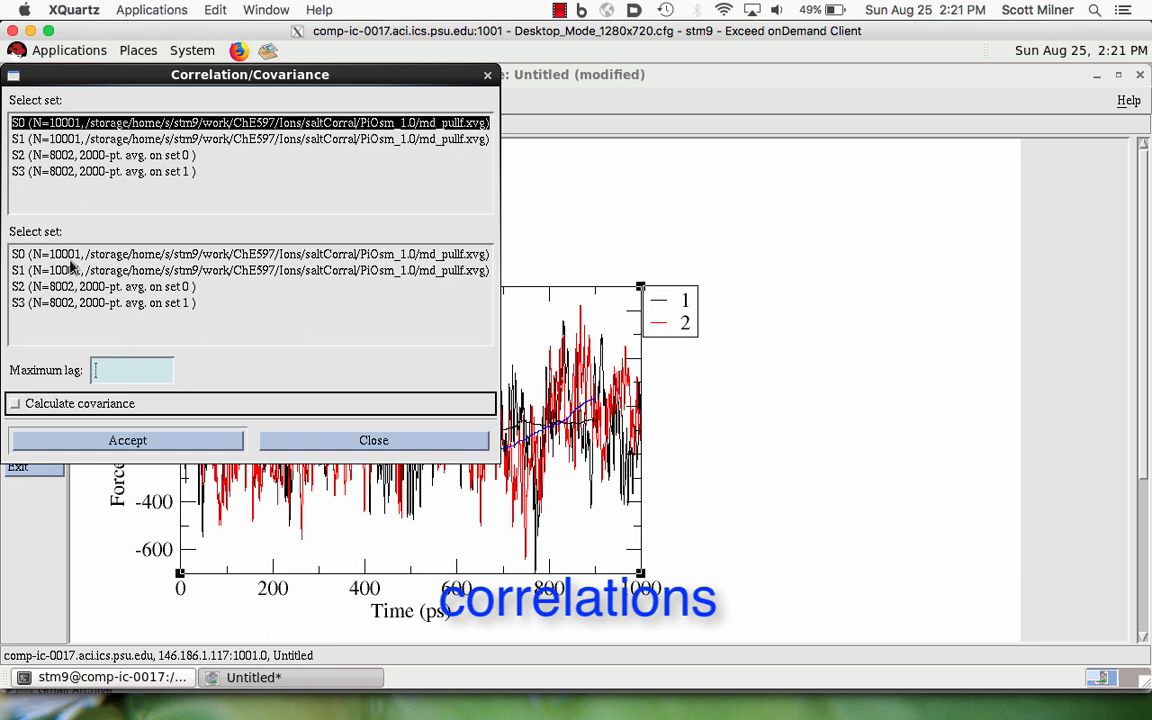
left_click(57, 256)
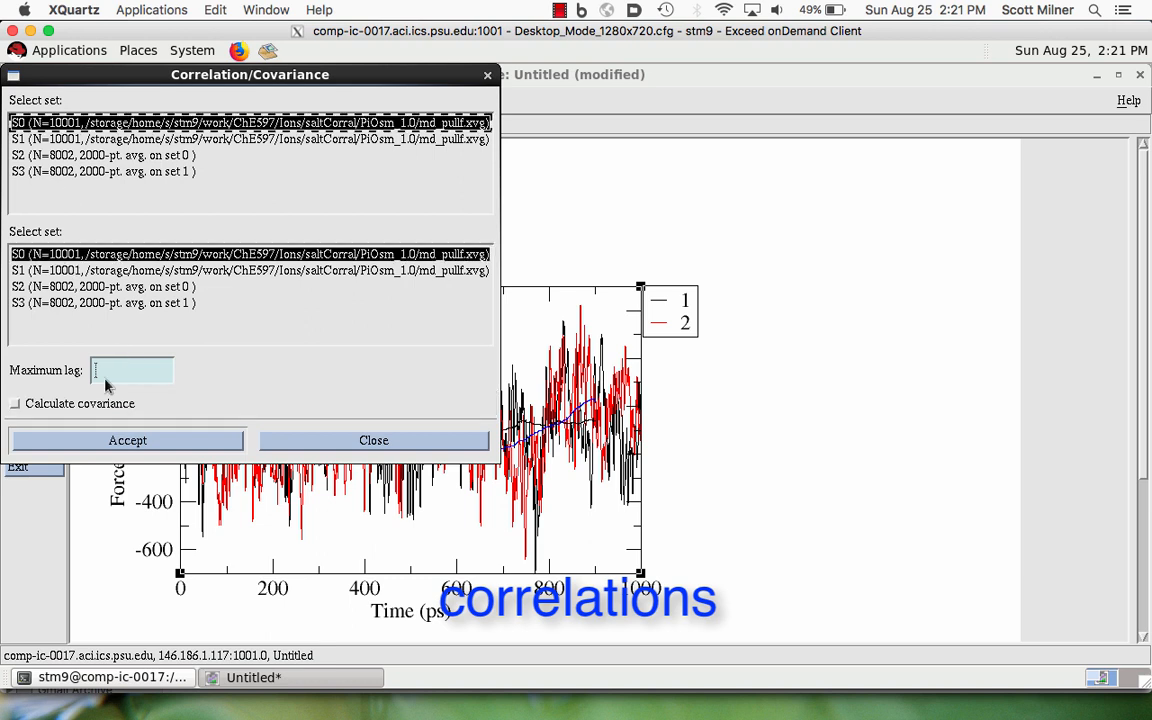
left_click(101, 372)
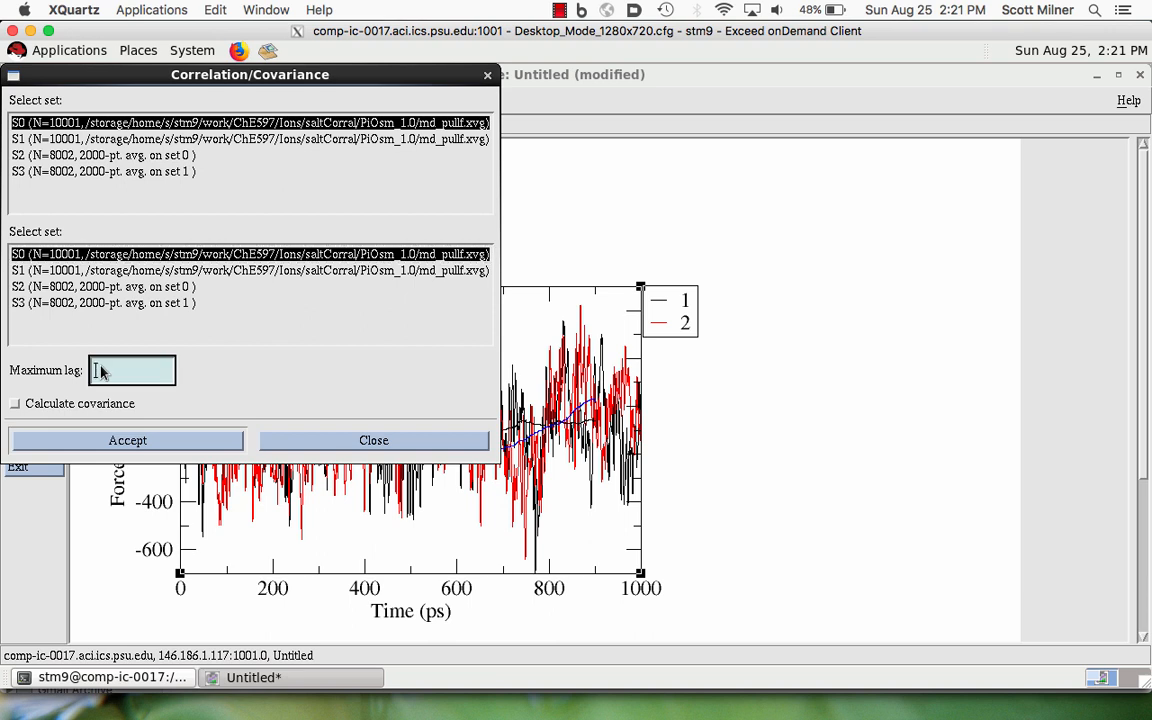
type("1000")
left_click(133, 442)
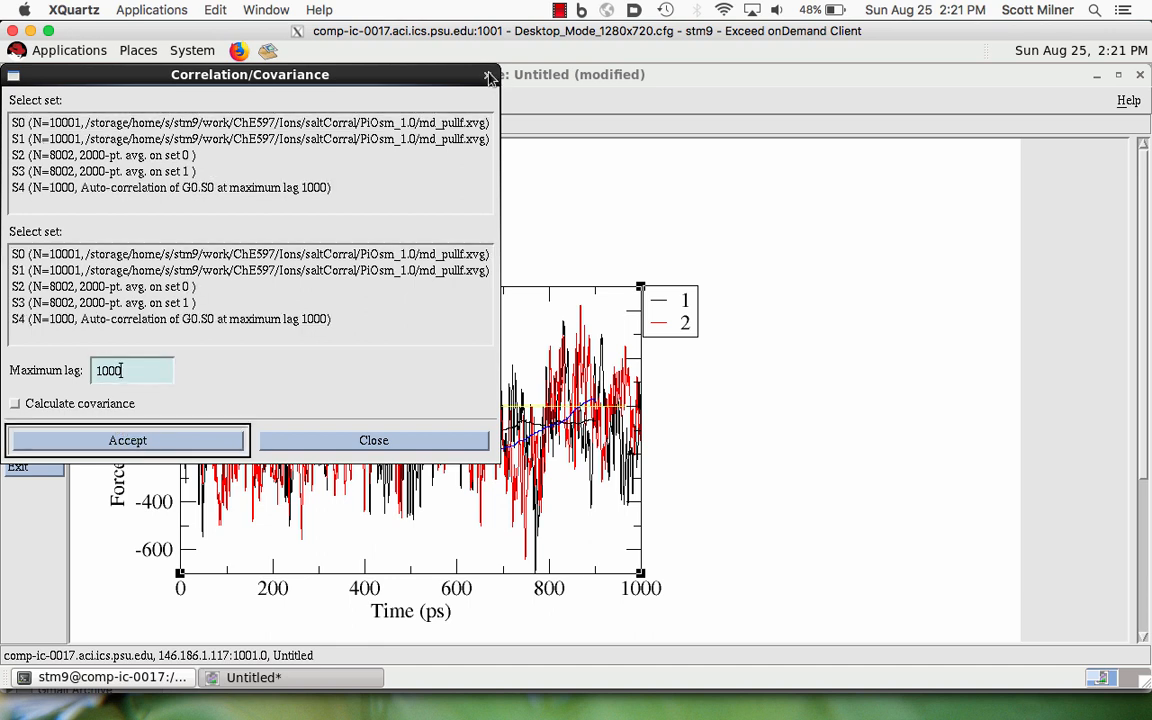
left_click(380, 437)
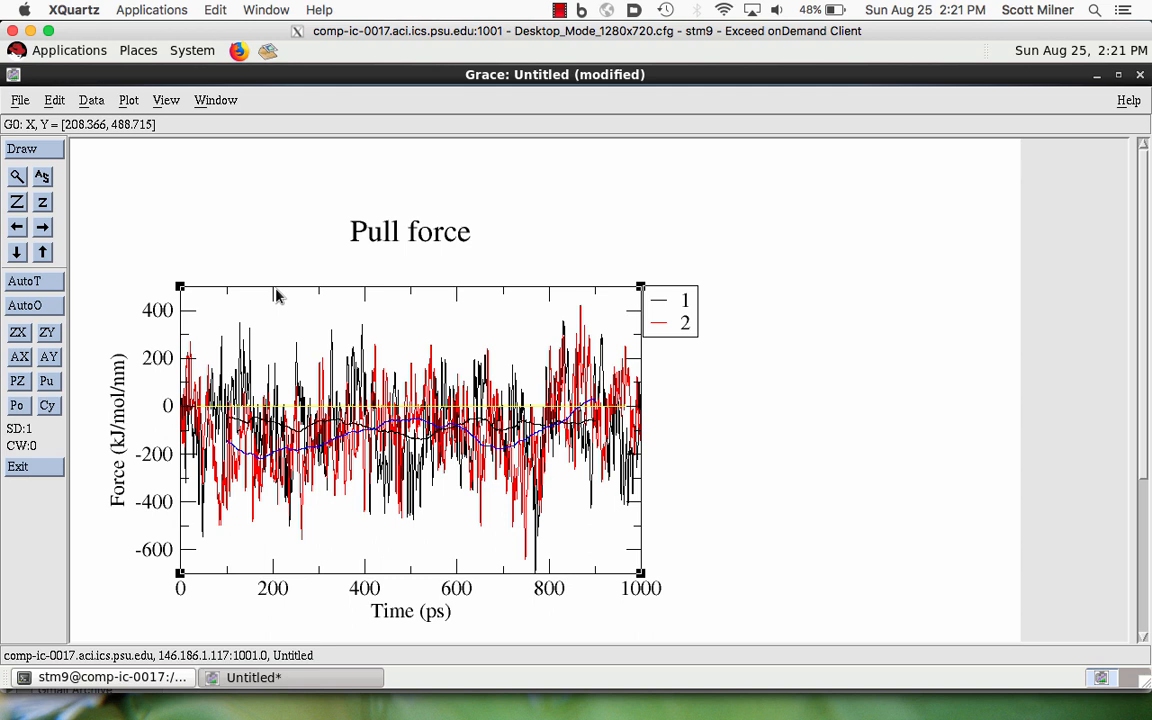
- Arrange the graphs in a matrix of 1 column and 2 rows, adding graphs as needed to fill the matrix
left_click(54, 102)
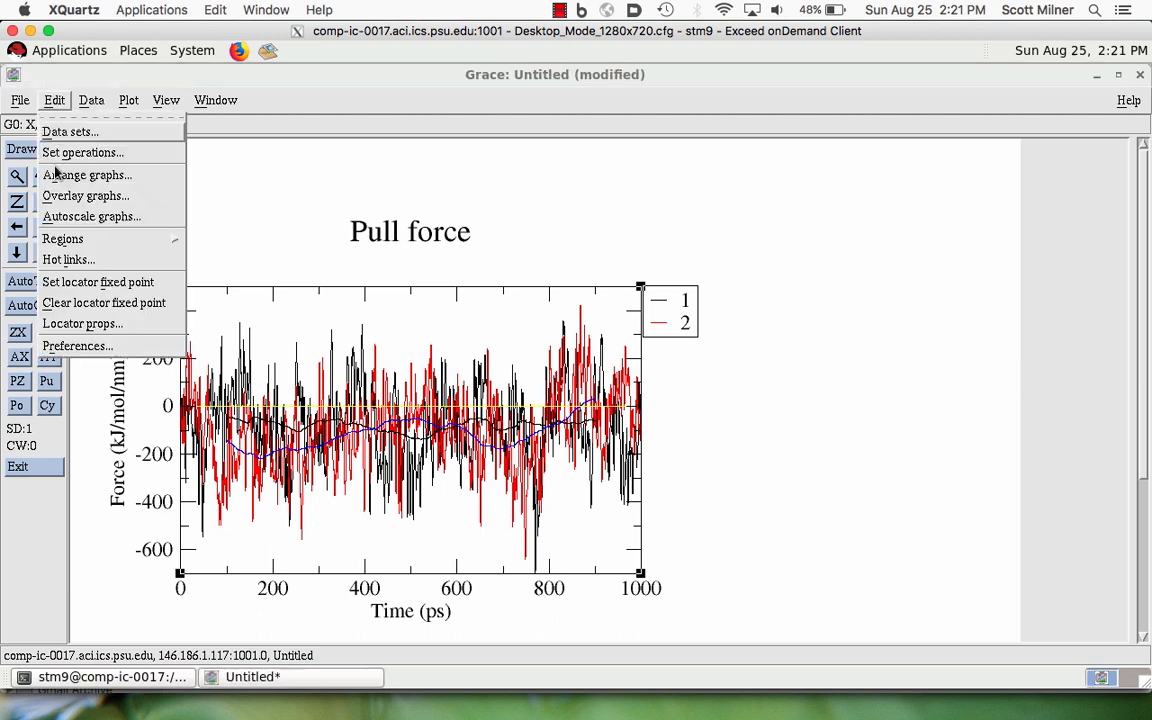
left_click(61, 178)
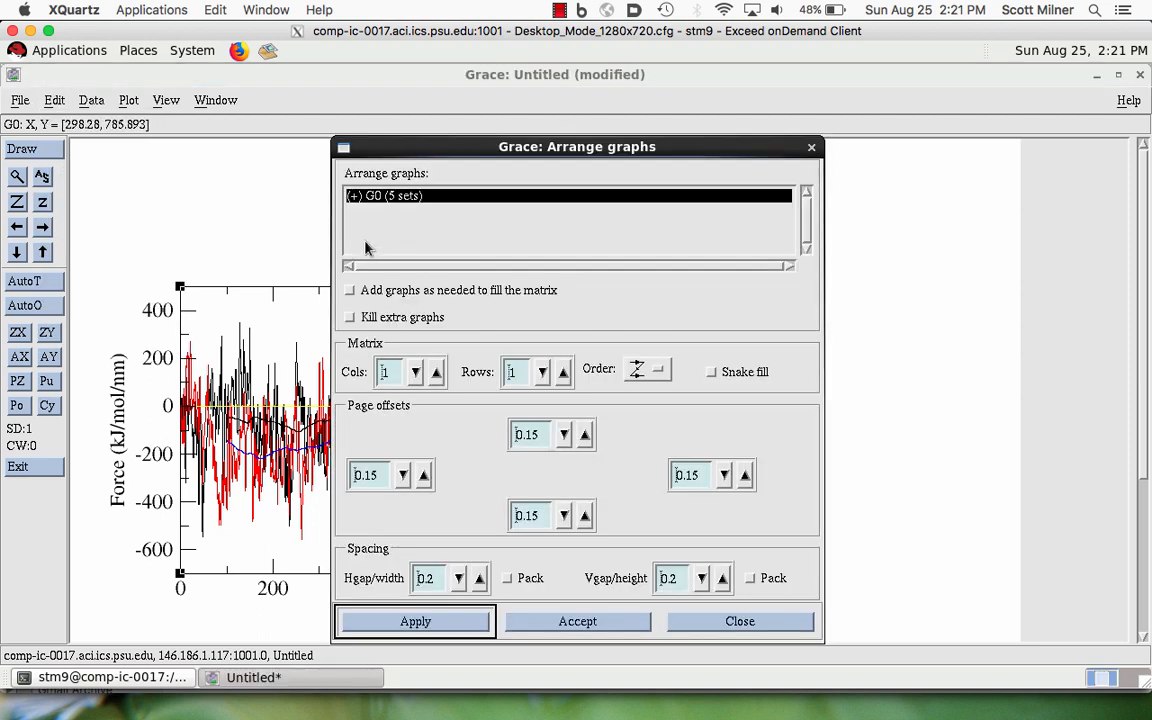
left_click(350, 291)
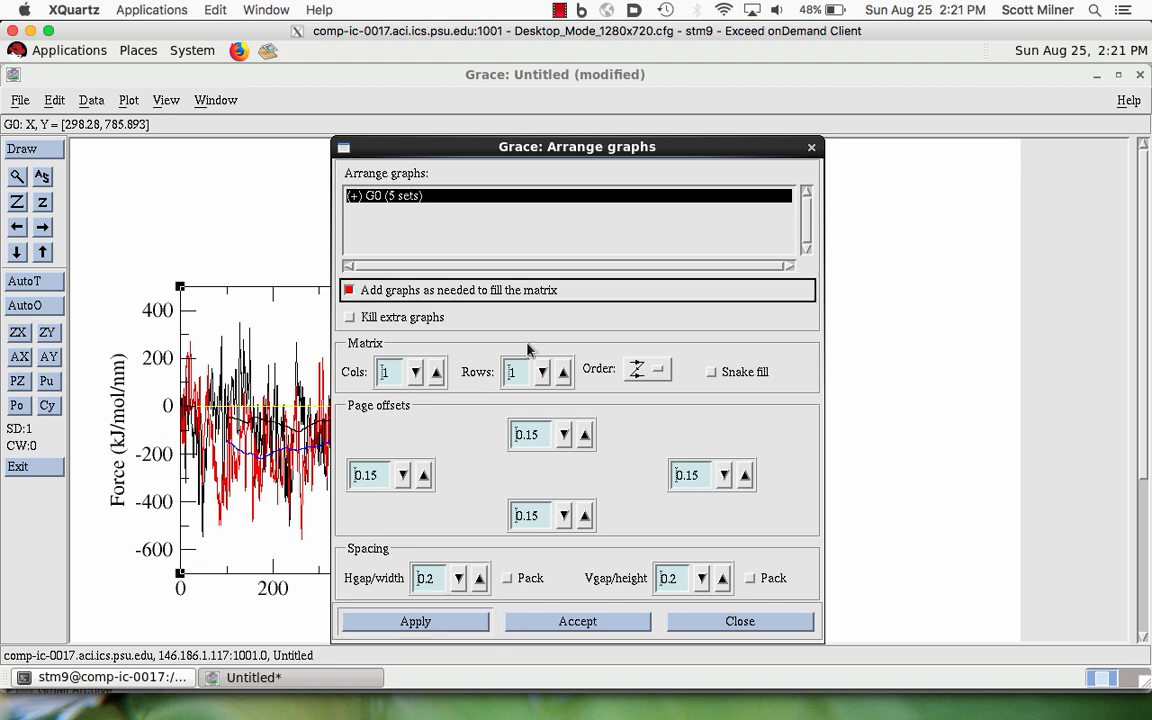
left_click(565, 373)
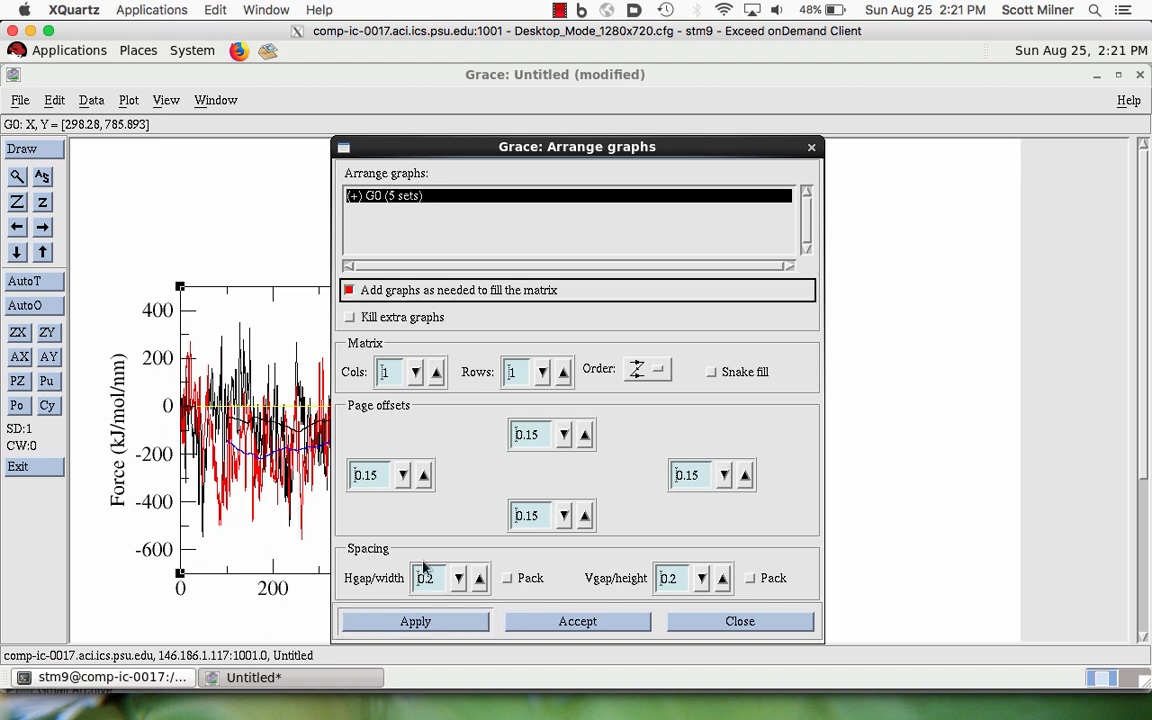
left_click(416, 622)
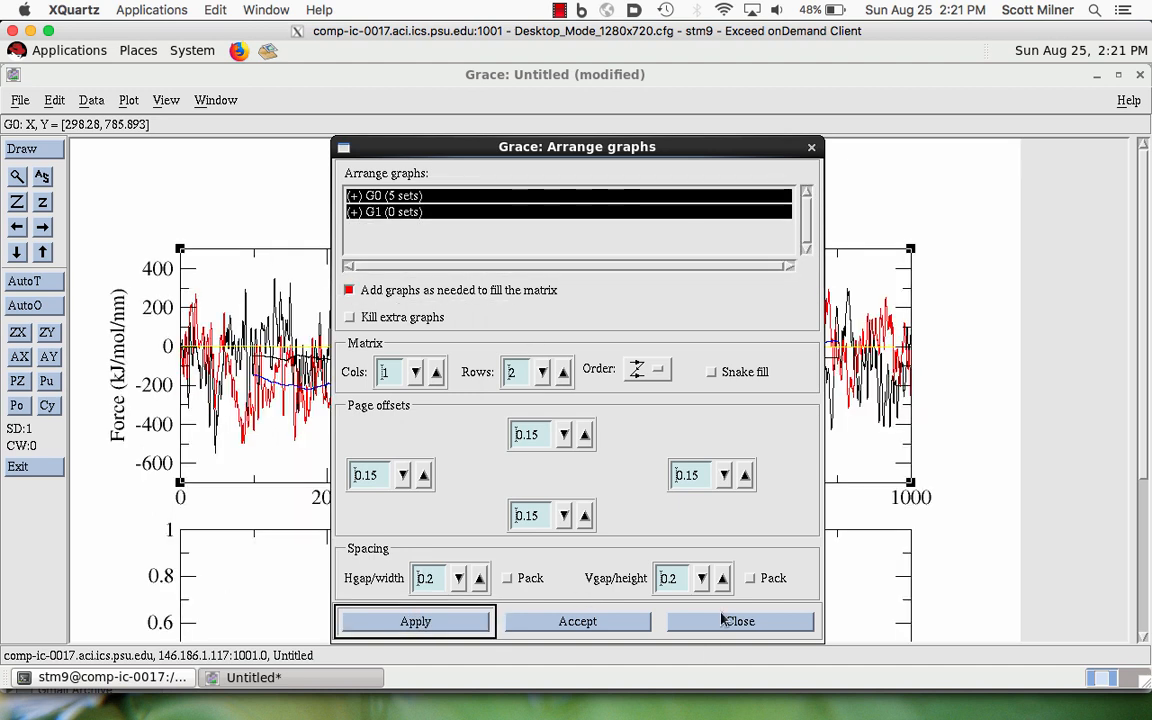
left_click(738, 622)
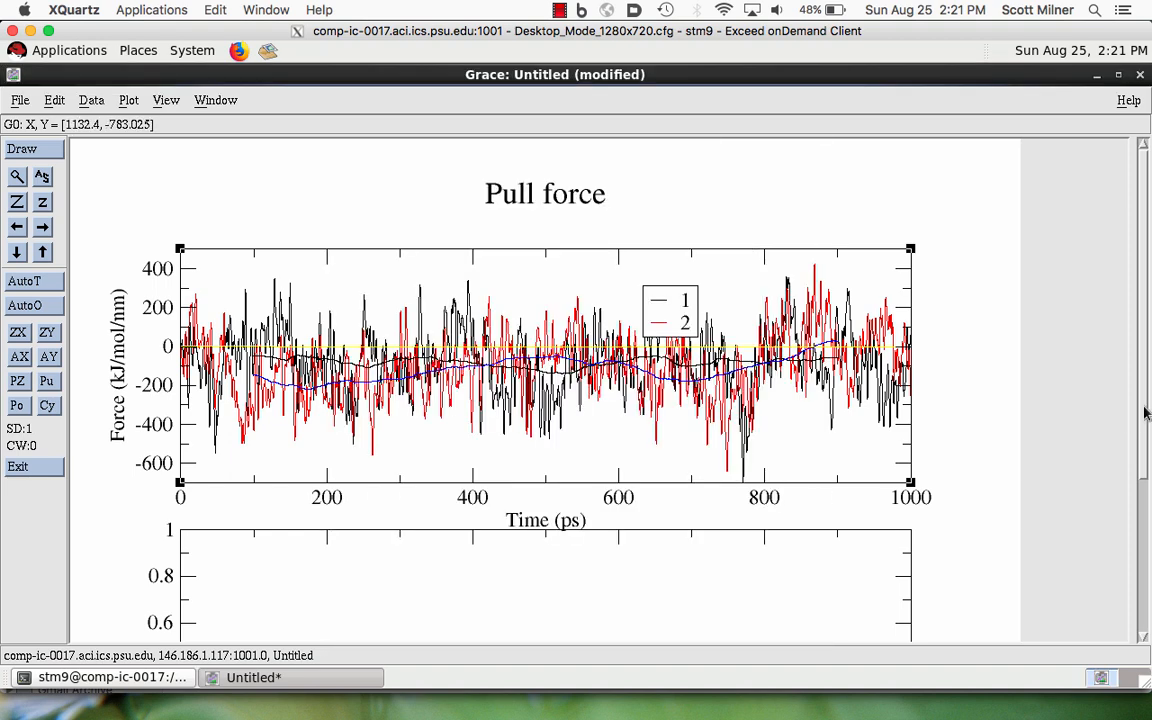
- Move the auto-correlation set G0.S4 from graph G0 to the empty graph G1 and autoscale G1
scroll(1140, 470, "down", 5)
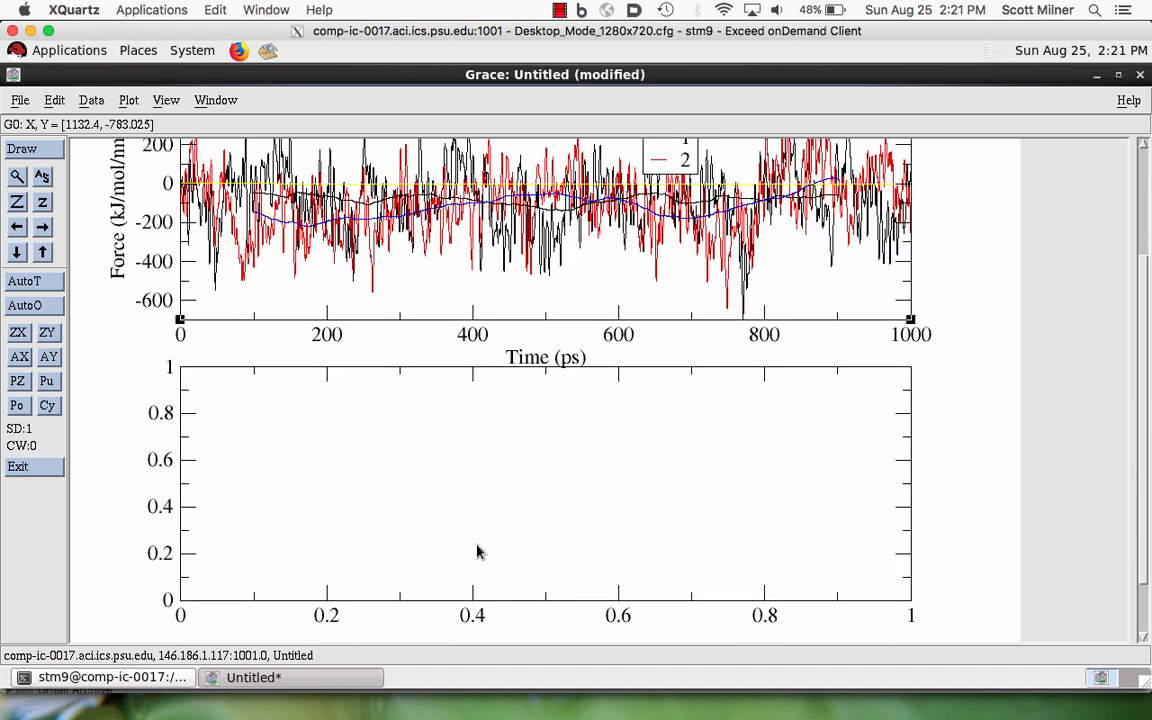
left_click(53, 101)
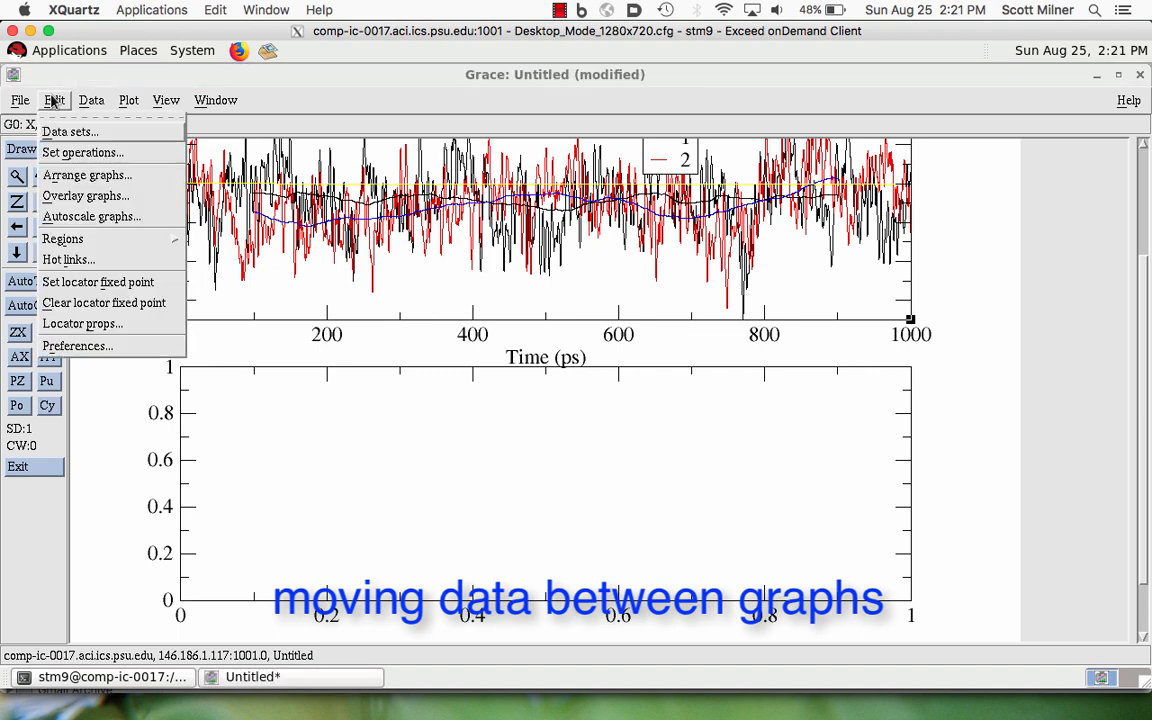
left_click(58, 153)
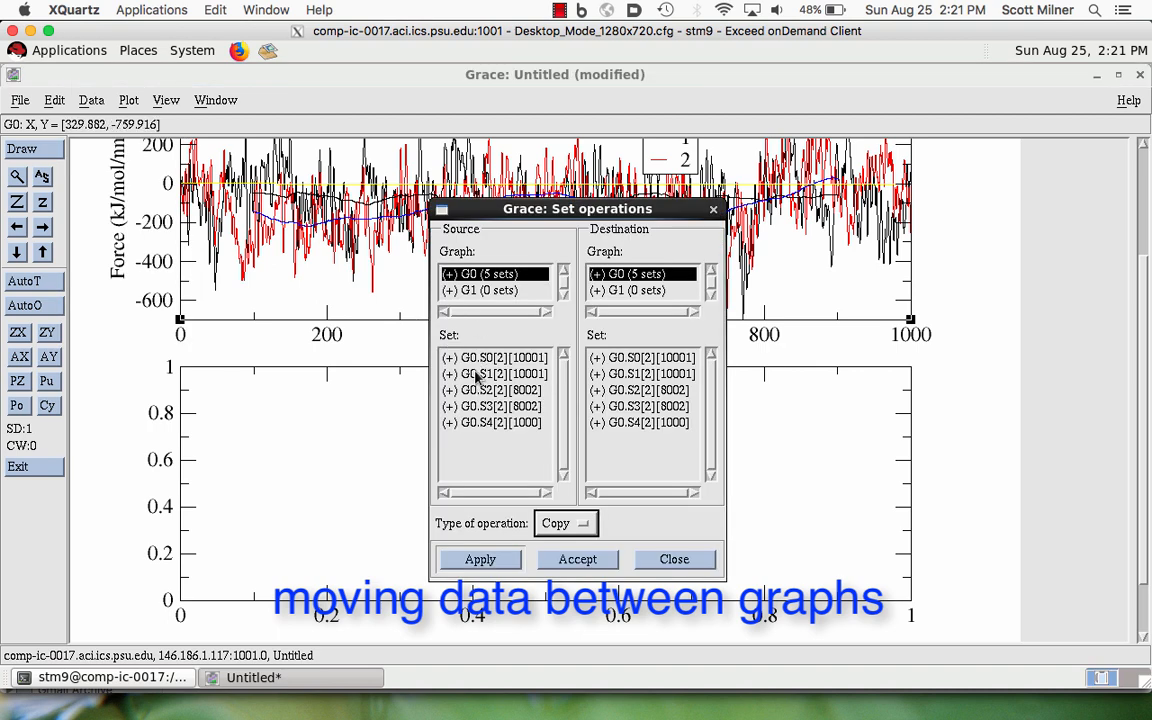
left_click(484, 424)
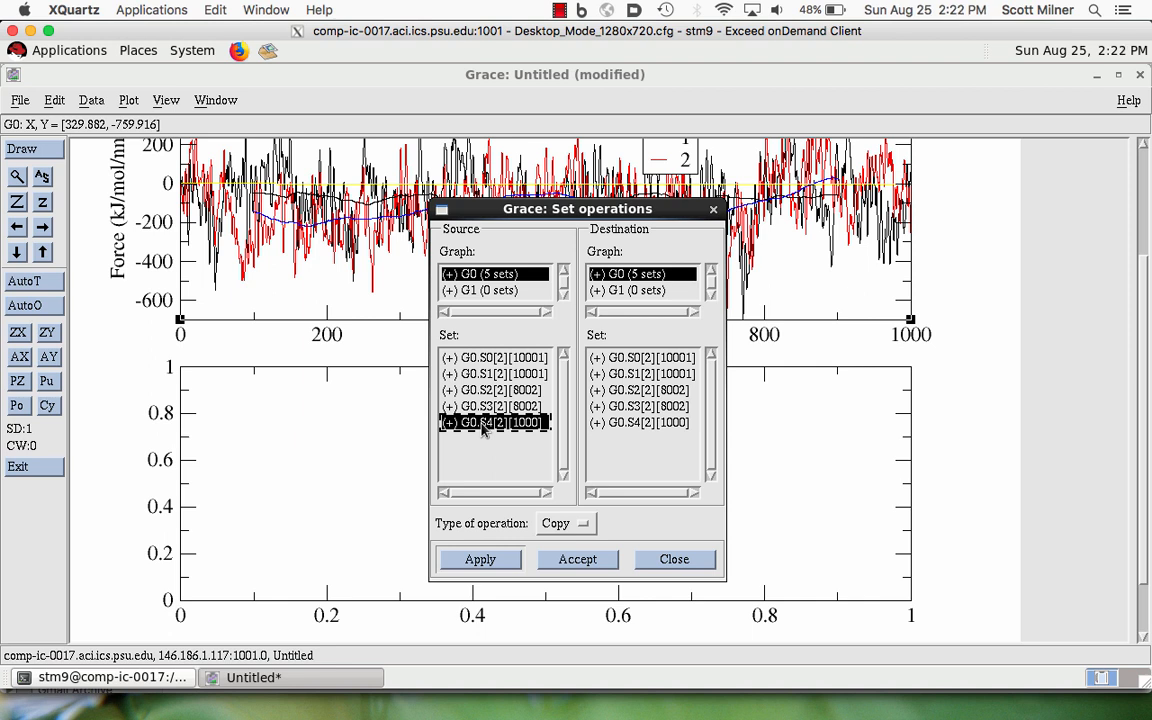
left_click(619, 291)
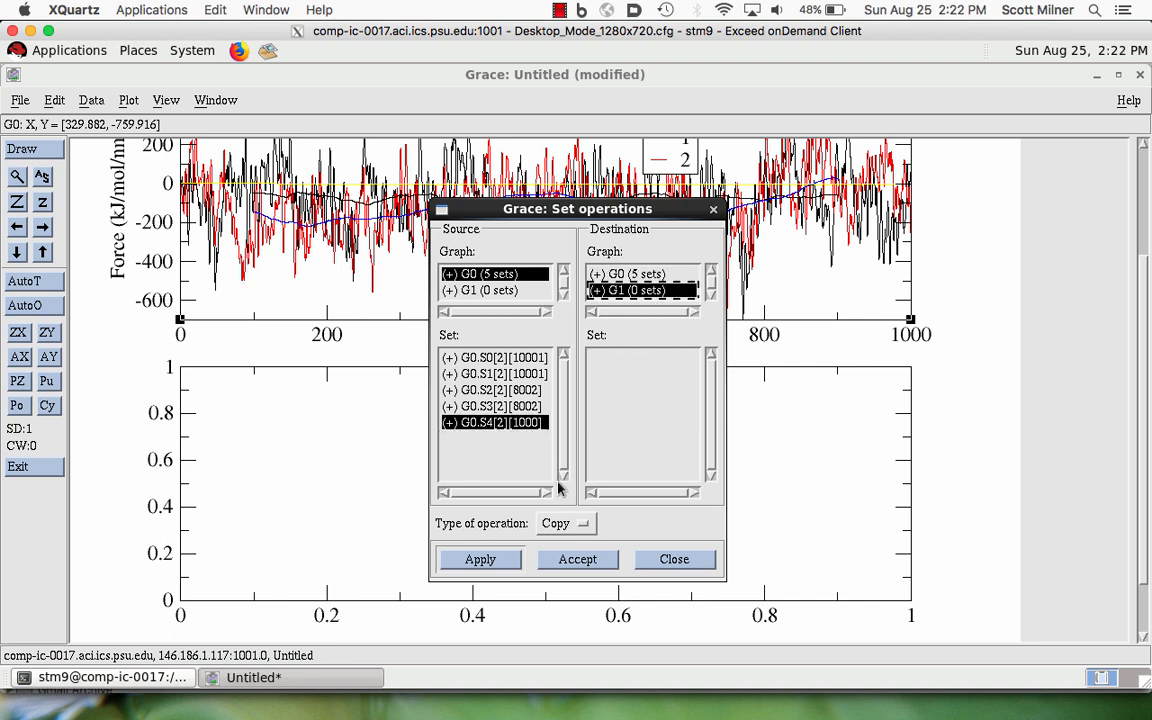
left_click(567, 528)
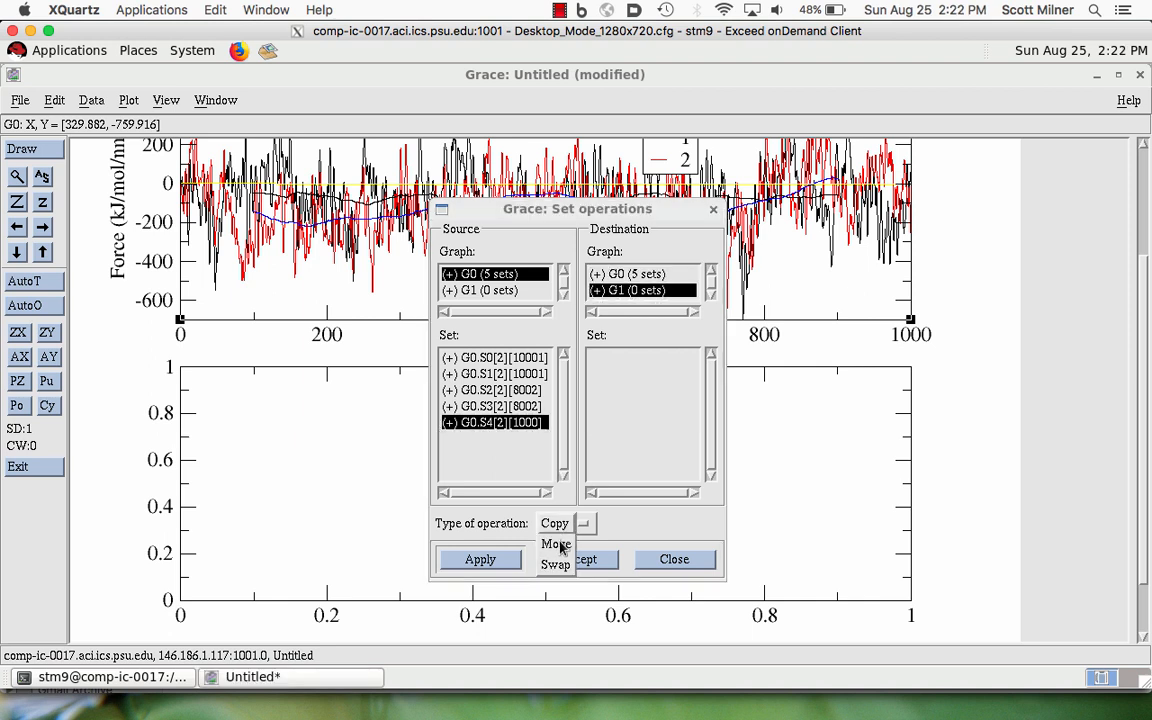
left_click(563, 546)
left_click(506, 562)
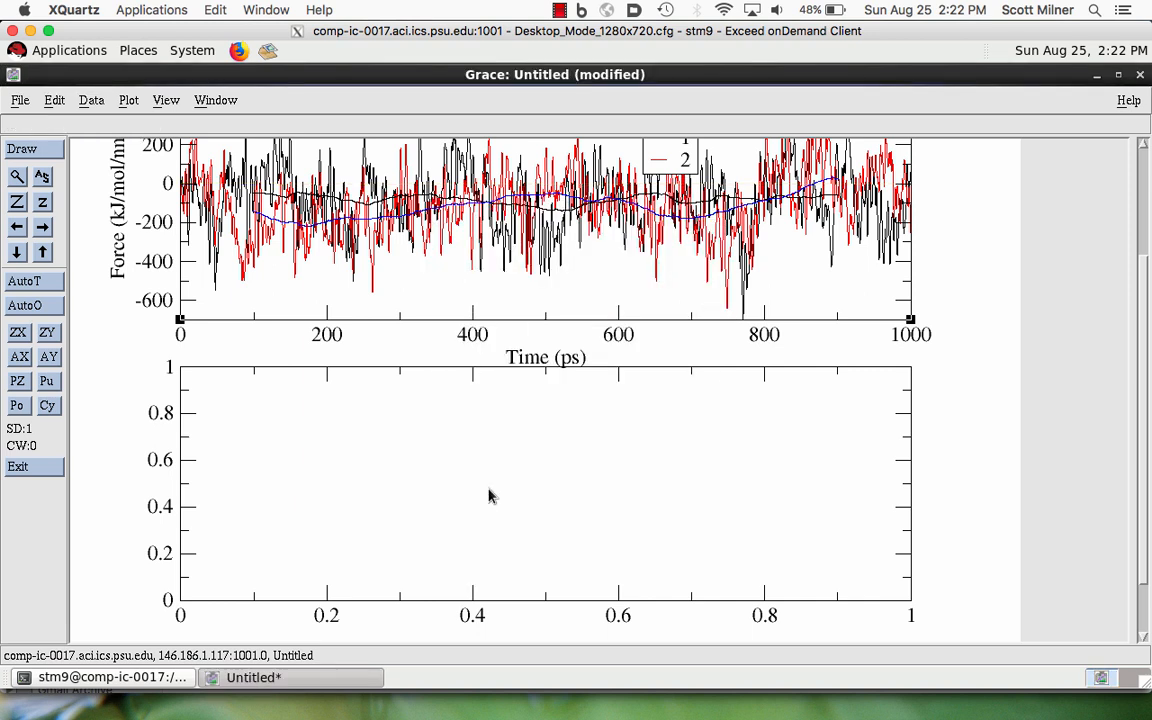
left_click(291, 511)
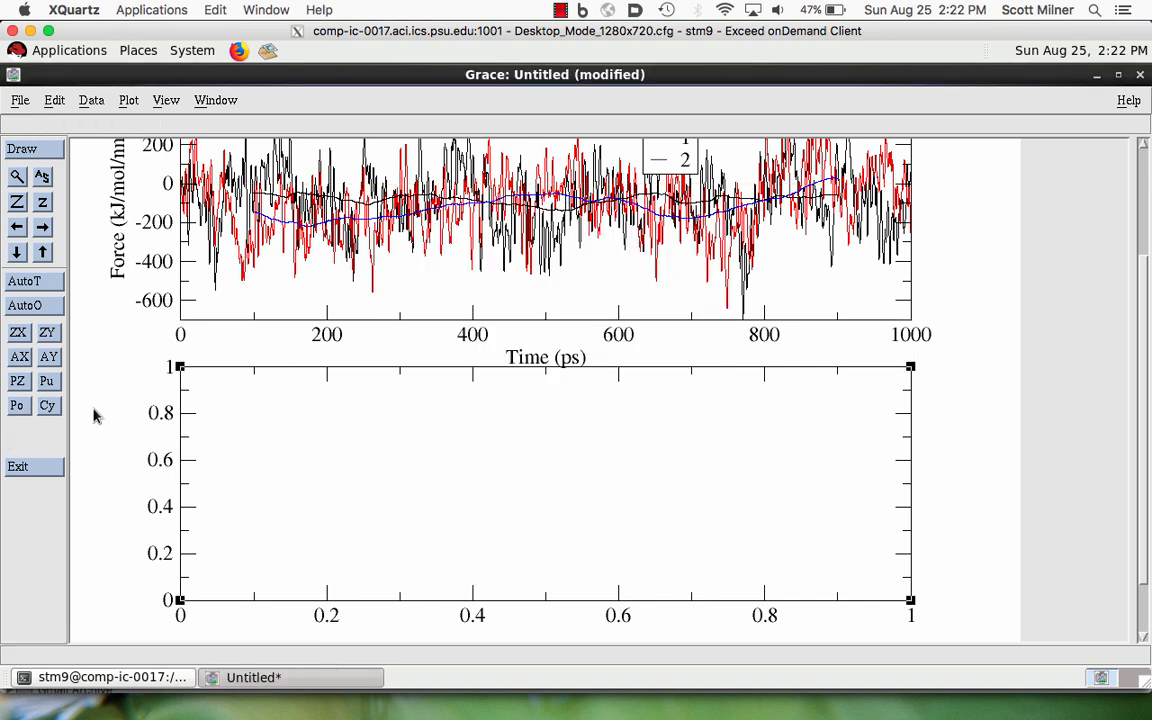
left_click(42, 177)
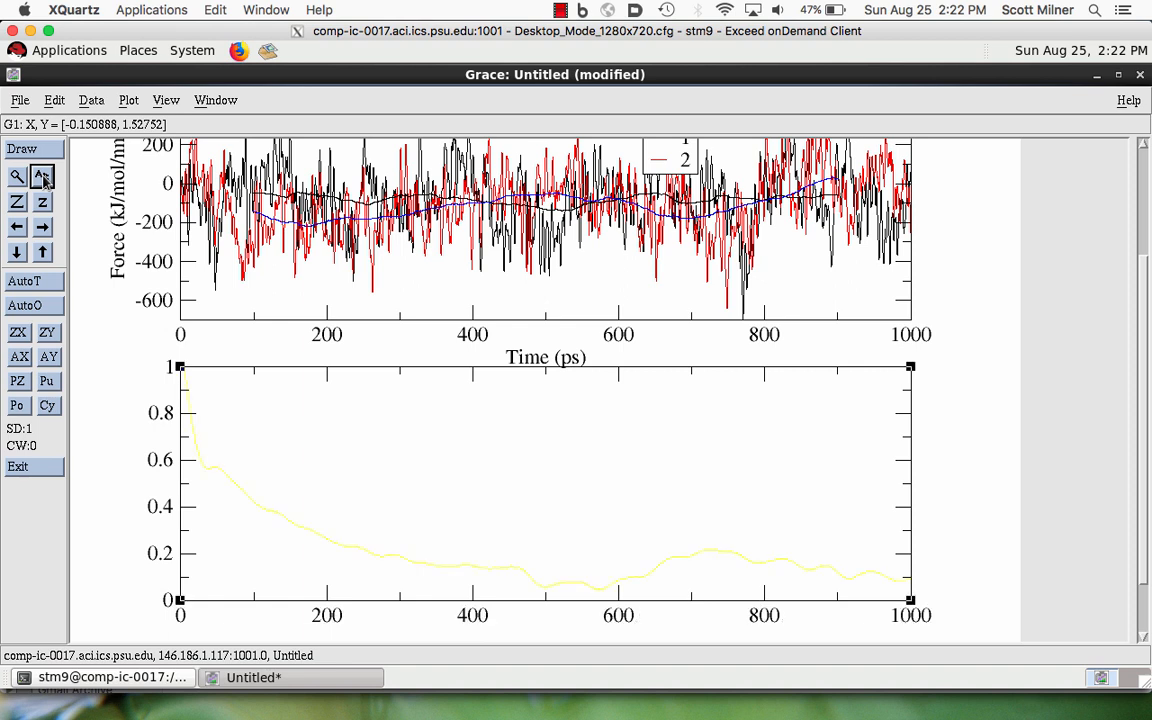
- Change the line color of the auto-correlation curve G1.S0 to black and close the set appearance window
double_click(373, 554)
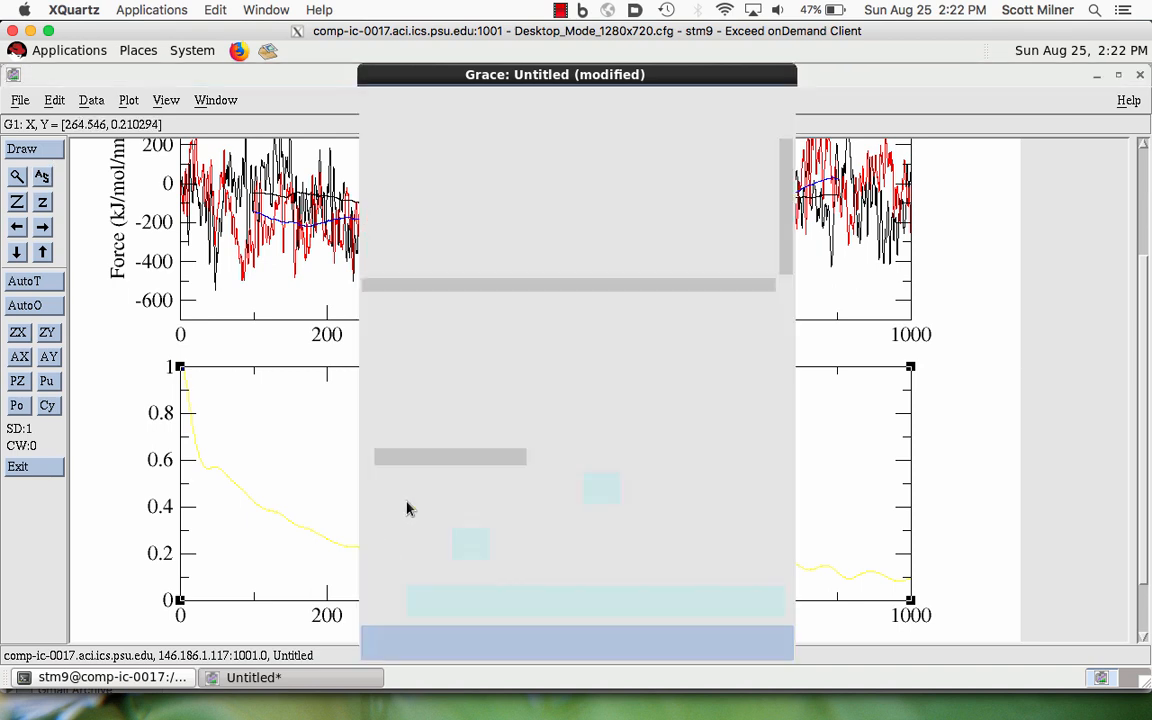
left_click(607, 529)
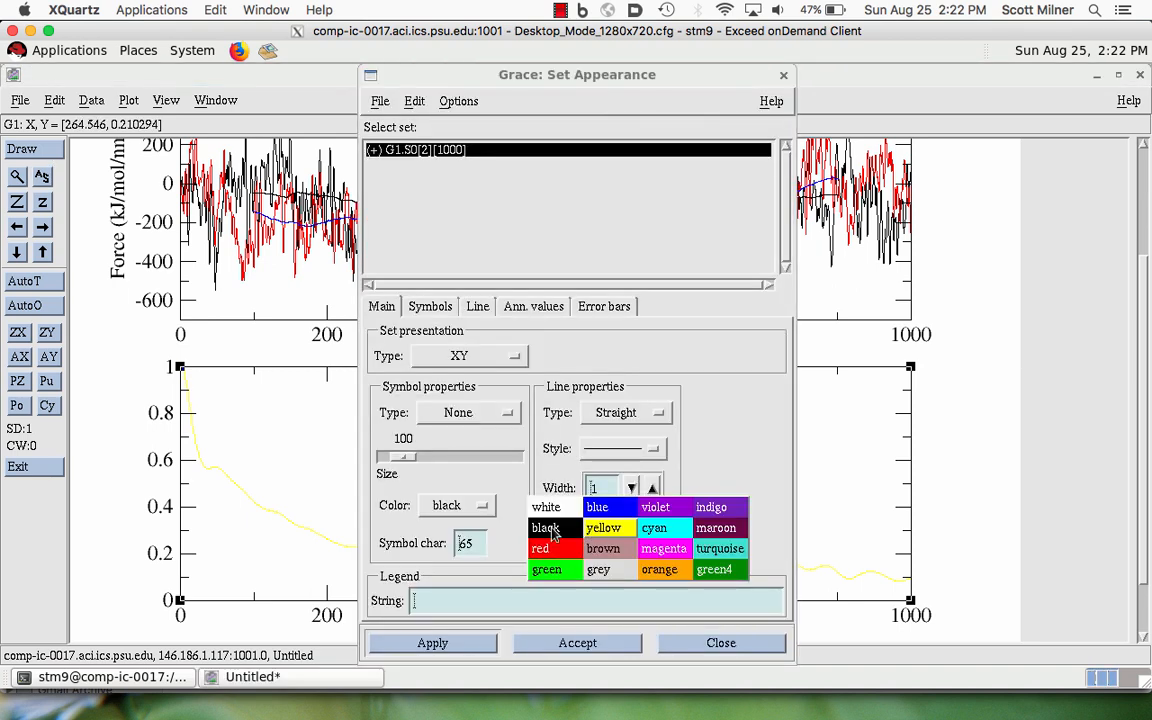
left_click(552, 533)
left_click(463, 645)
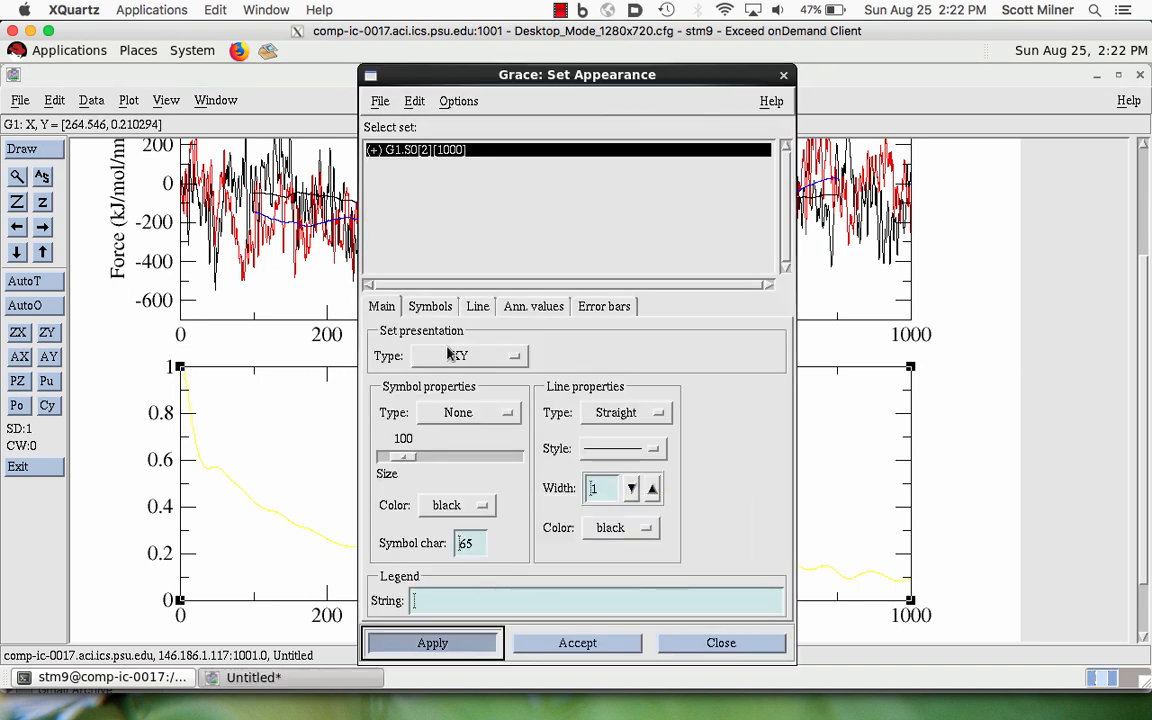
left_click(783, 75)
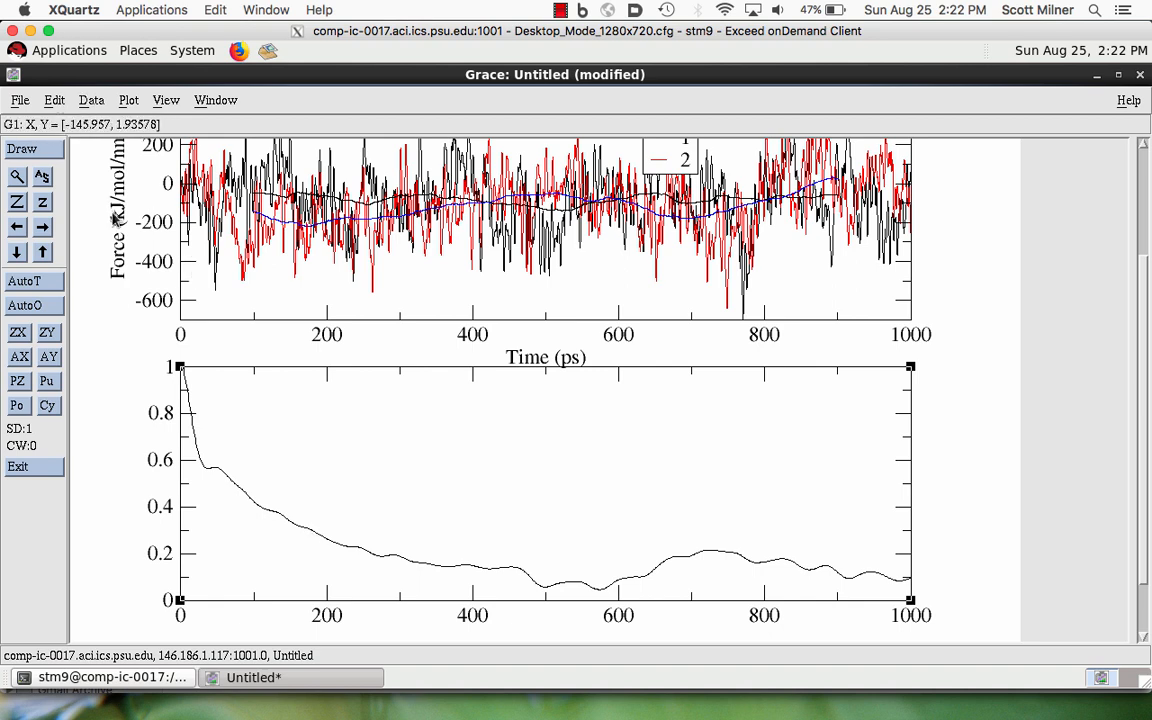
- Export set G1.S0 as ASCII data to the home directory, replacing the histo.dat file name with a new one
left_click(87, 101)
left_click(98, 216)
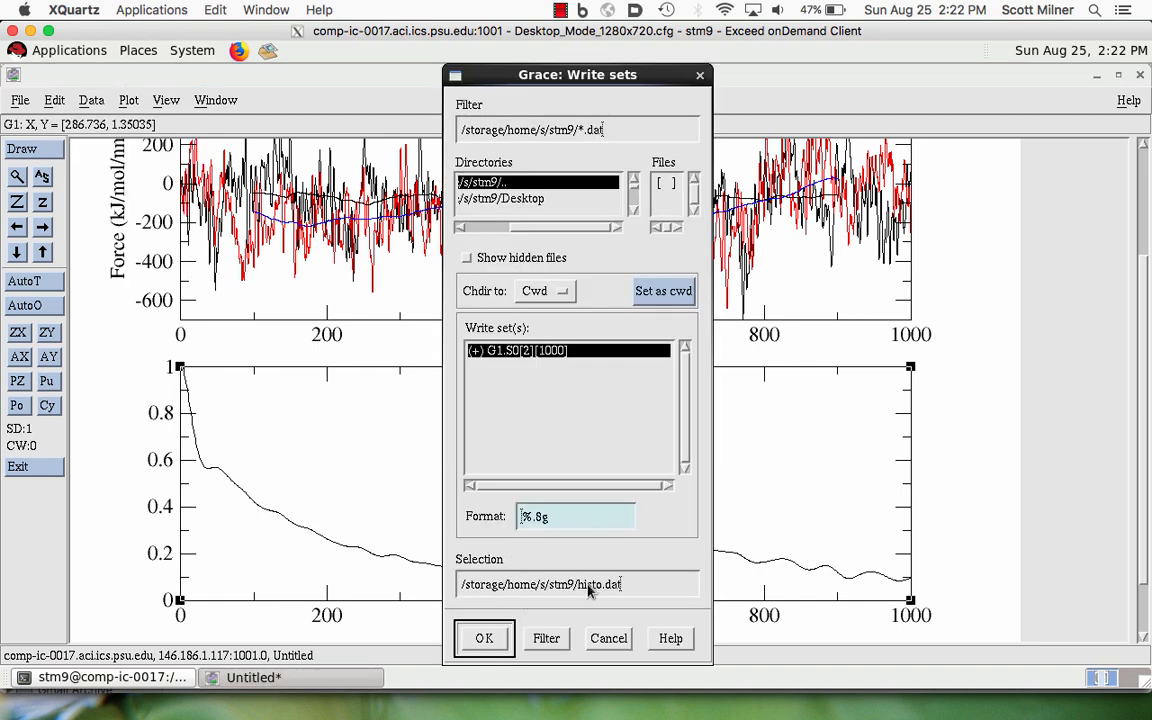
double_click(626, 585)
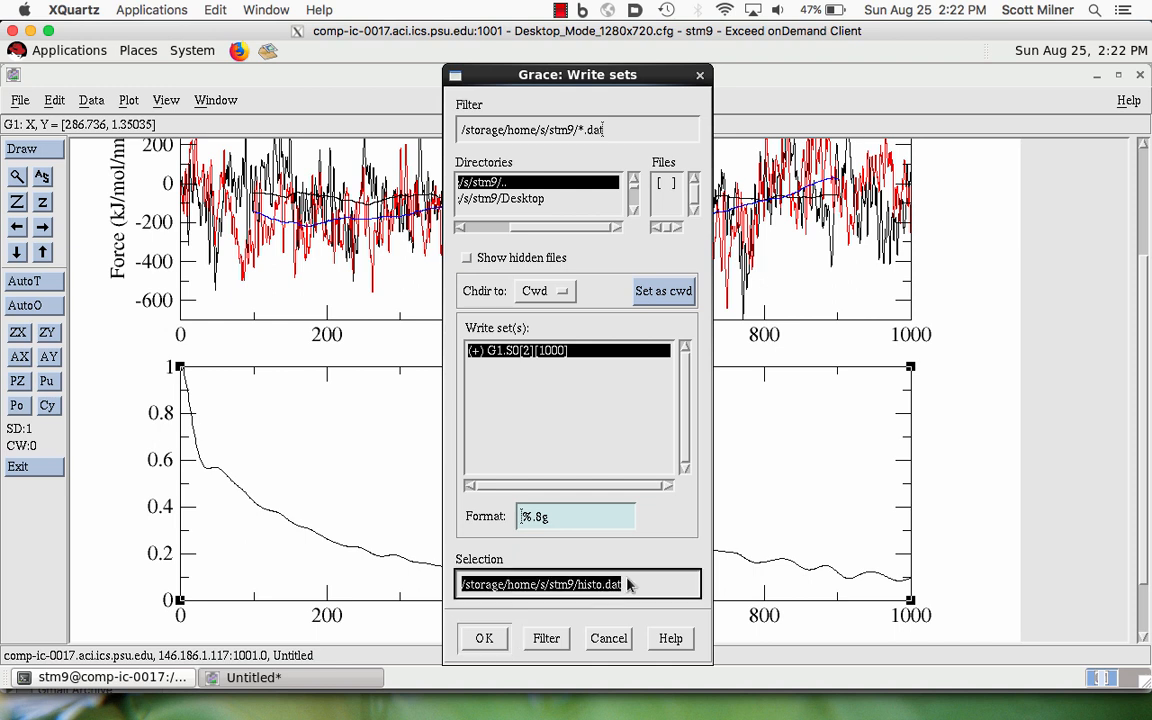
left_click(628, 585)
key("BackSpace")
key("BackSpace")
key("BackSpace")
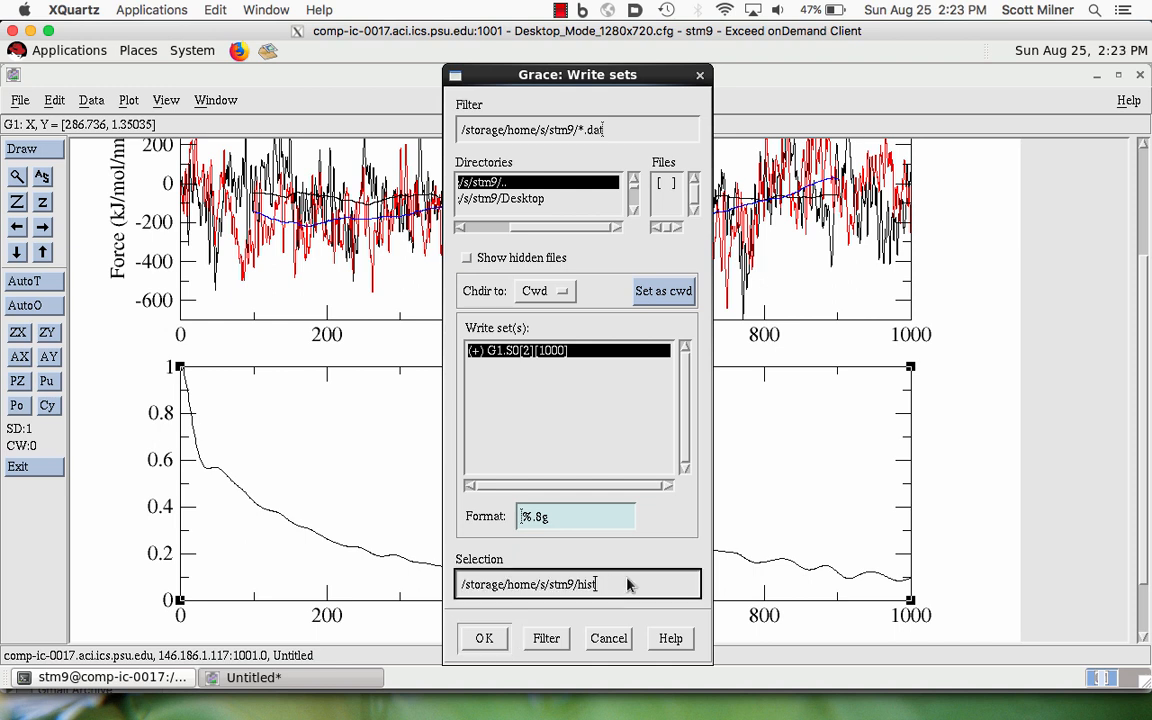
left_click(480, 638)
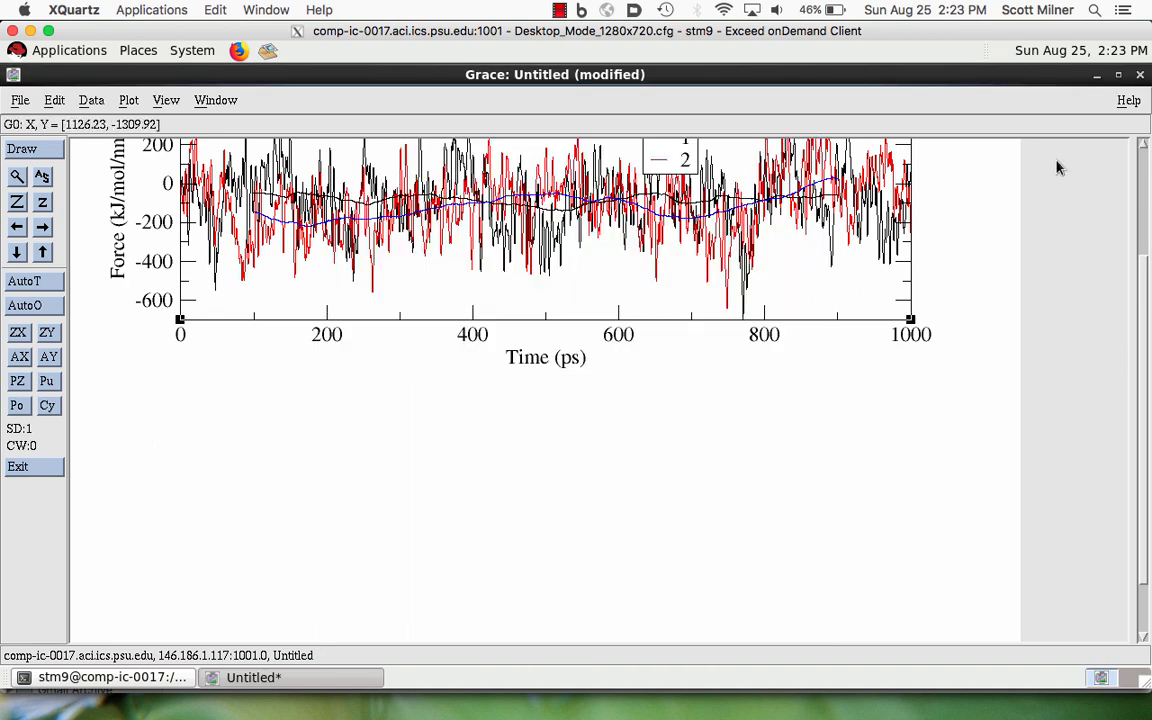
- Shrink the pull force graph's viewport by moving its upper-right corner to the upper-left corner of the legend box
scroll(950, 200, "up", 3)
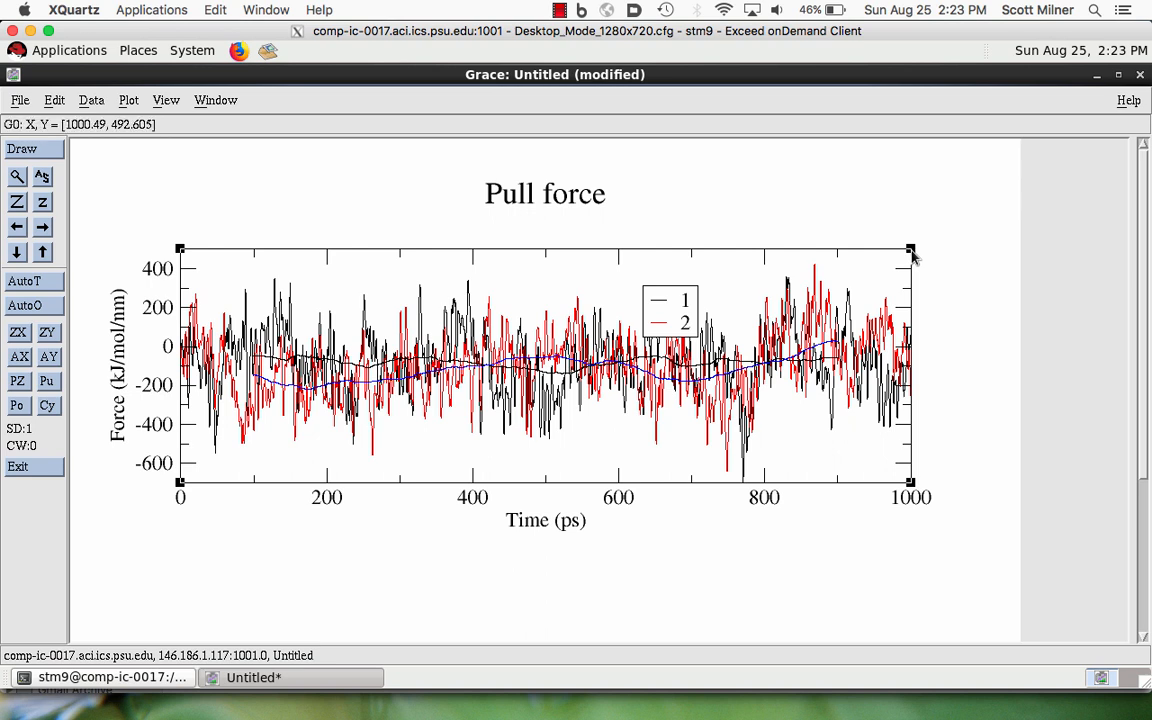
left_click(911, 250)
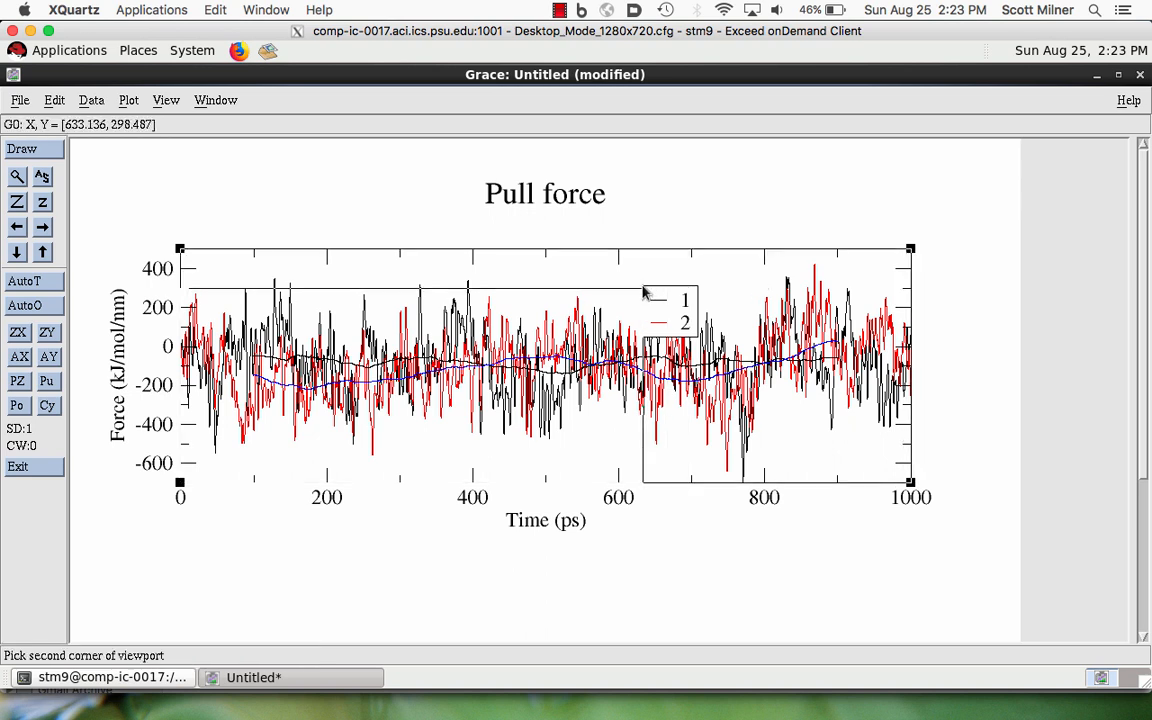
left_click(643, 291)
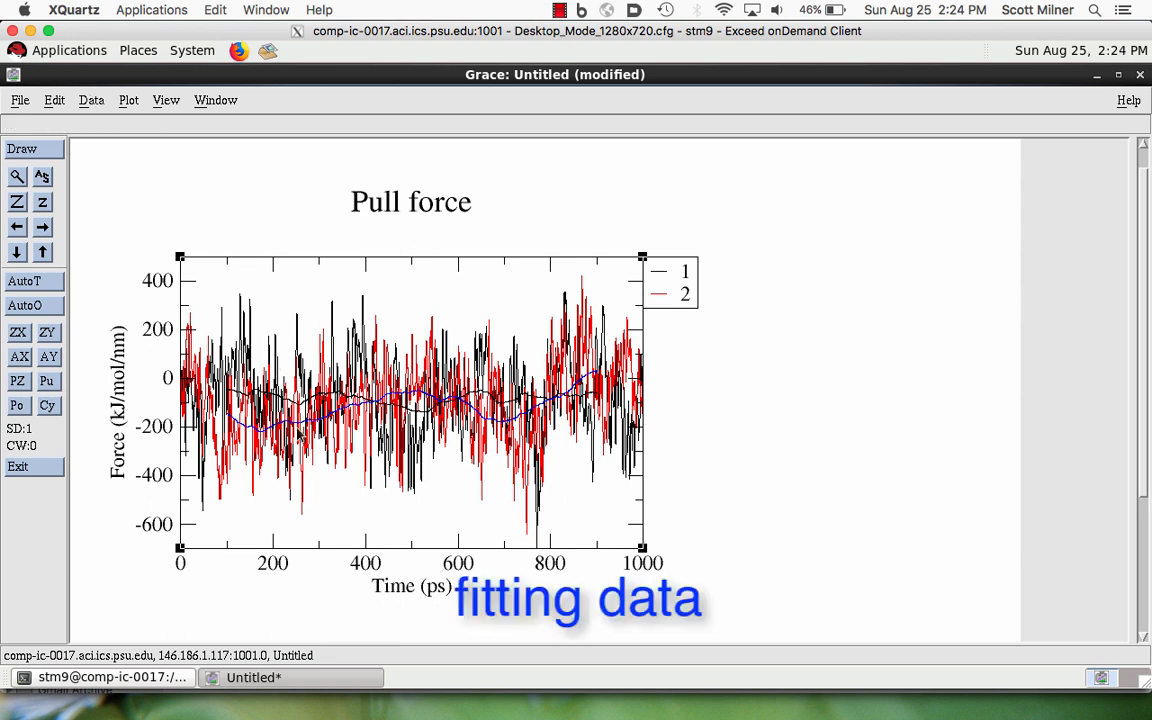
- Start a new empty project, discarding the unsaved changes to the pull force plot
left_click(20, 102)
left_click(31, 137)
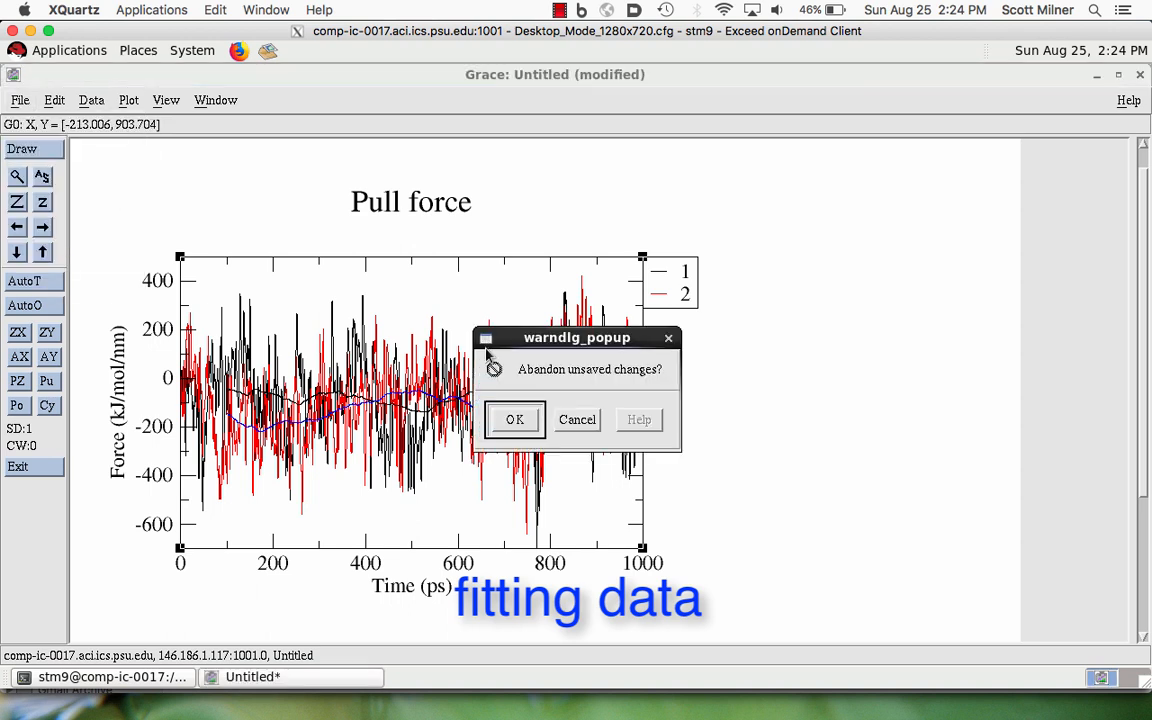
left_click(514, 420)
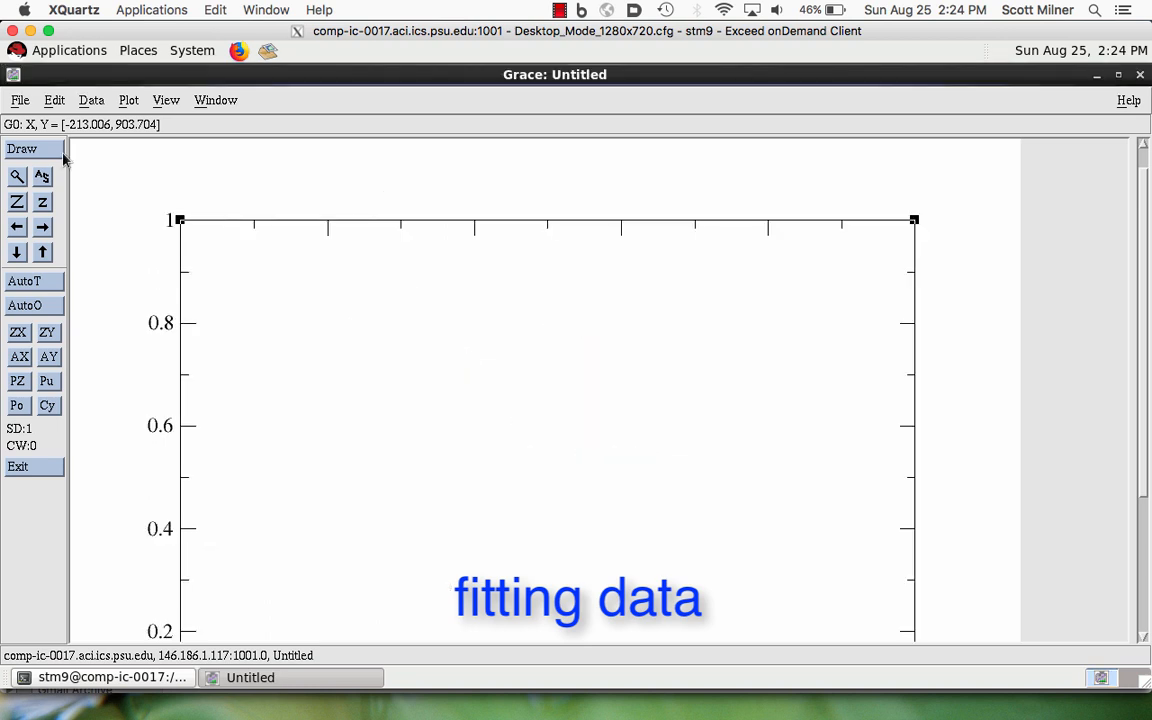
- Read the msd.xvg file from the Pull directory into graph G0 as NXY data
key("ctrl+r")
left_click(807, 215)
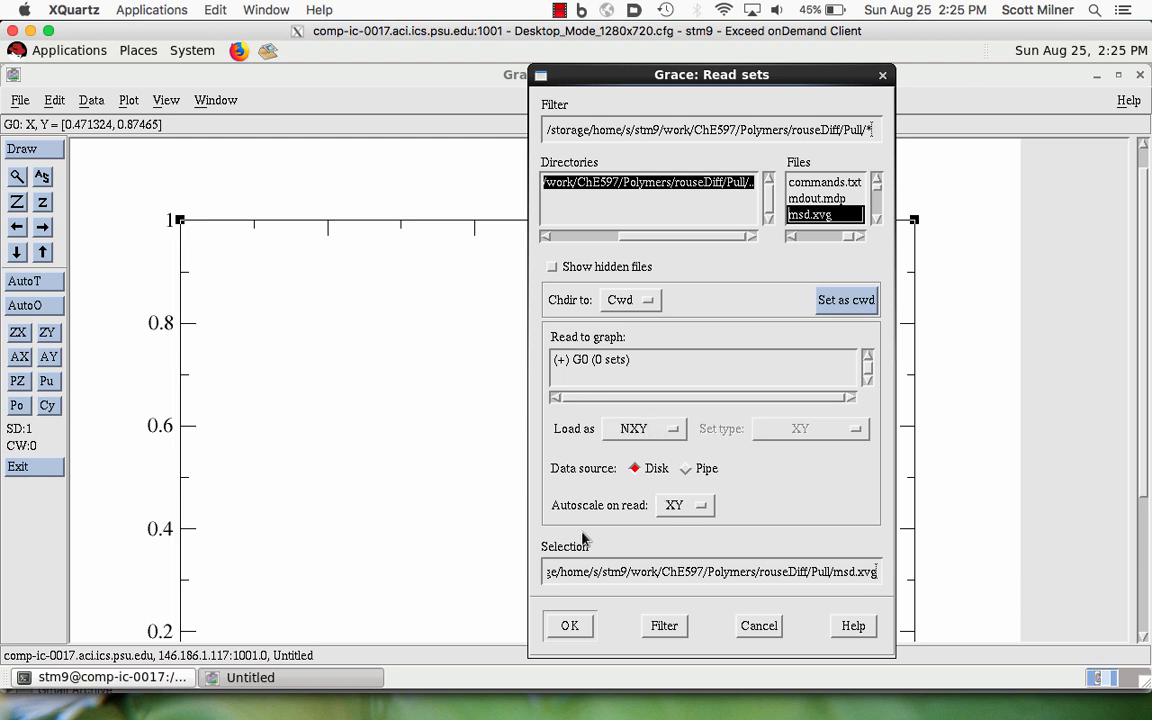
left_click(569, 627)
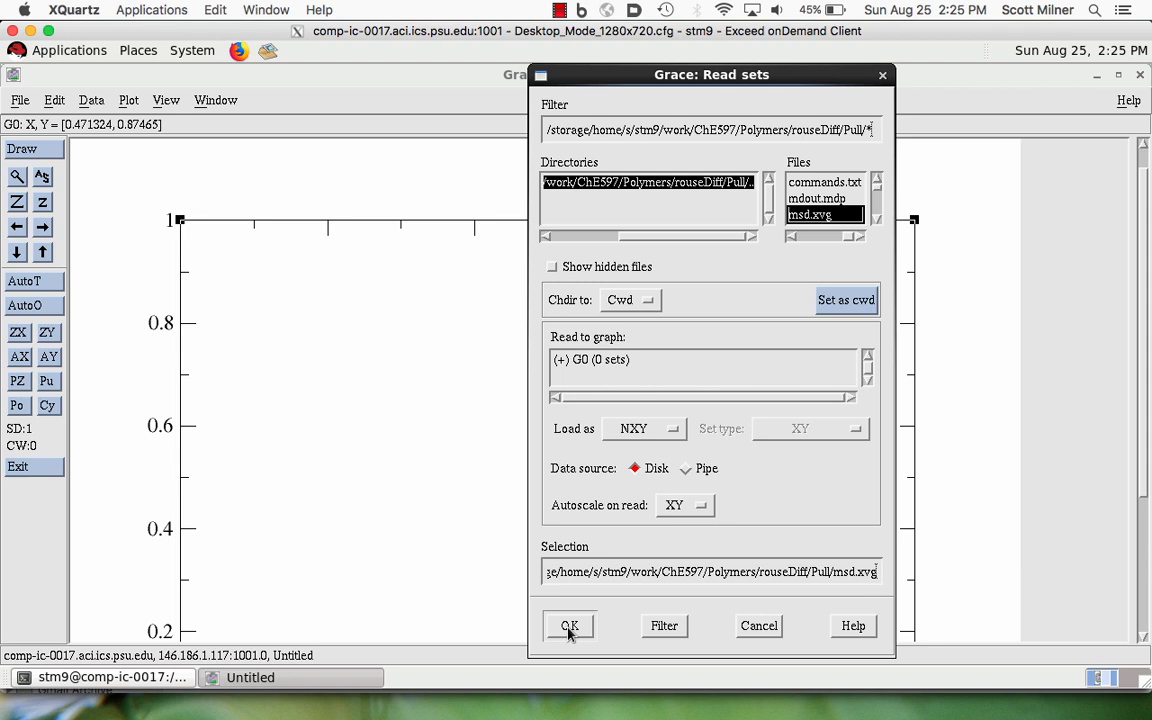
left_click(615, 361)
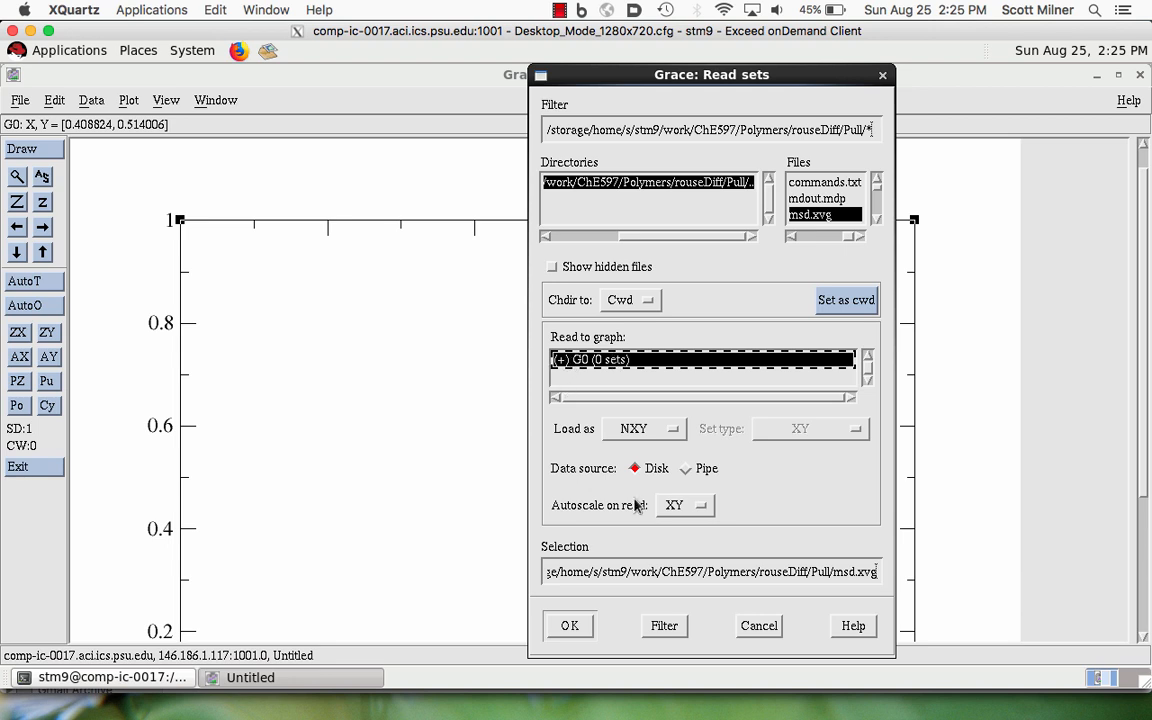
left_click(569, 627)
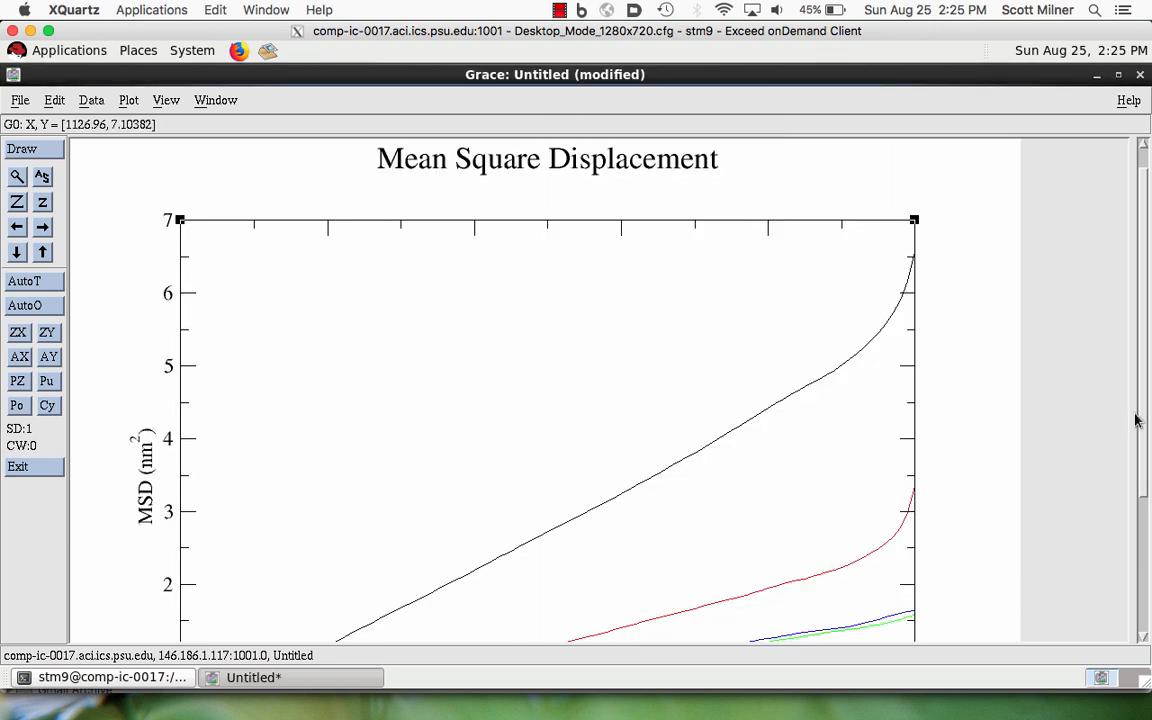
- Delete the sets G0.S4, G0.S5 and G0.S6 from the mean square displacement graph and close the set appearance window
scroll(1137, 393, "down", 3)
scroll(1137, 393, "down", 2)
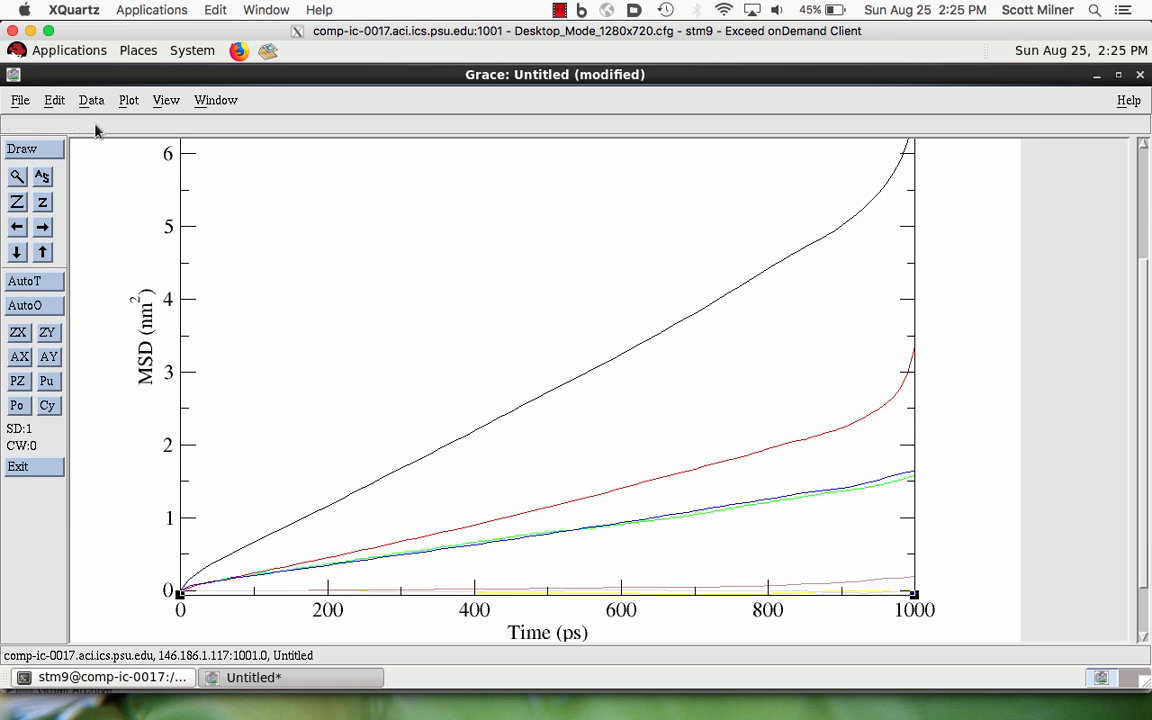
left_click(127, 100)
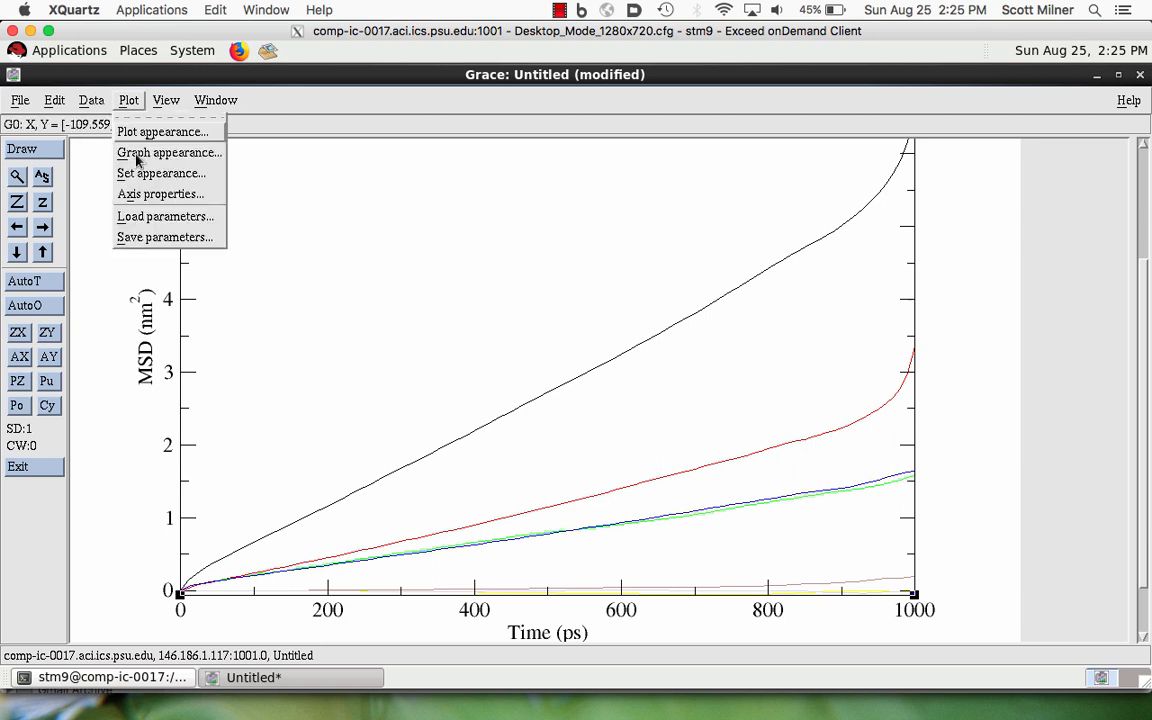
left_click(137, 174)
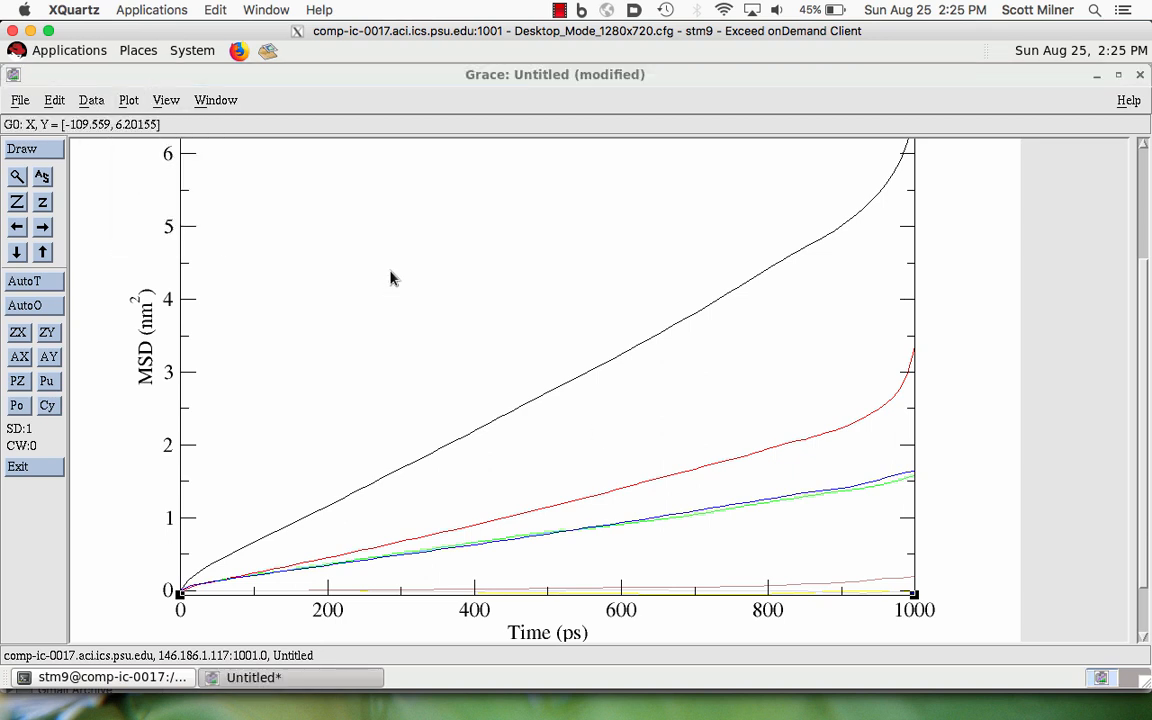
left_click(405, 248)
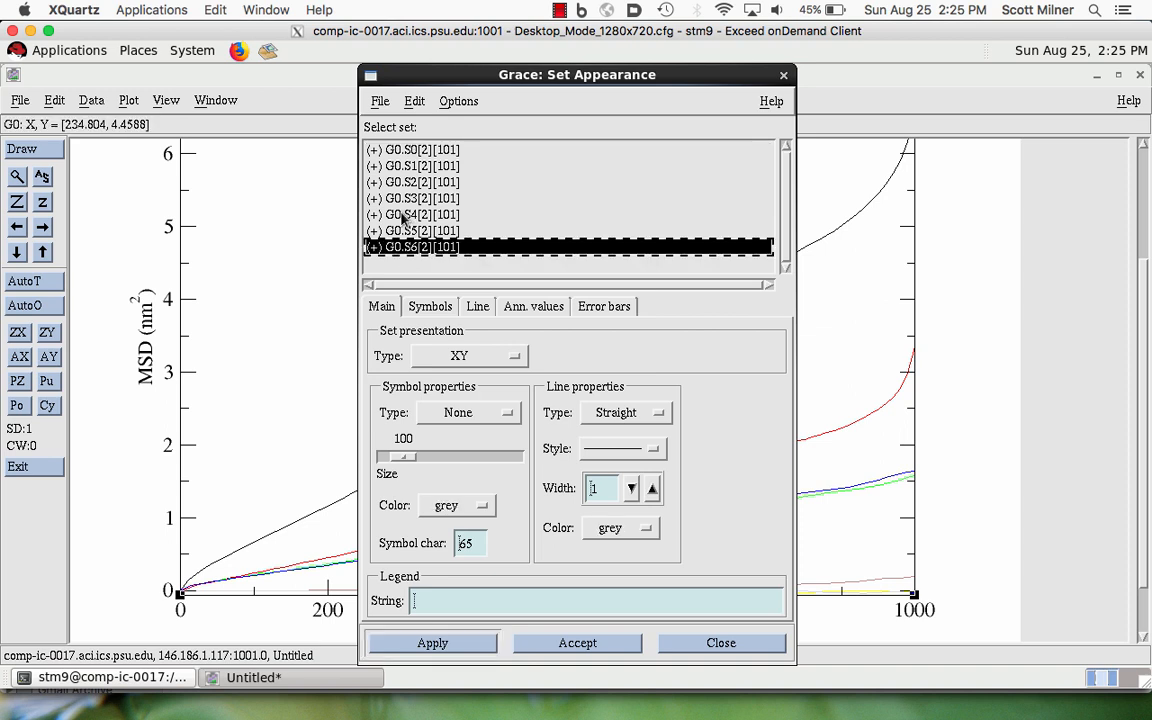
left_click(403, 216, "shift")
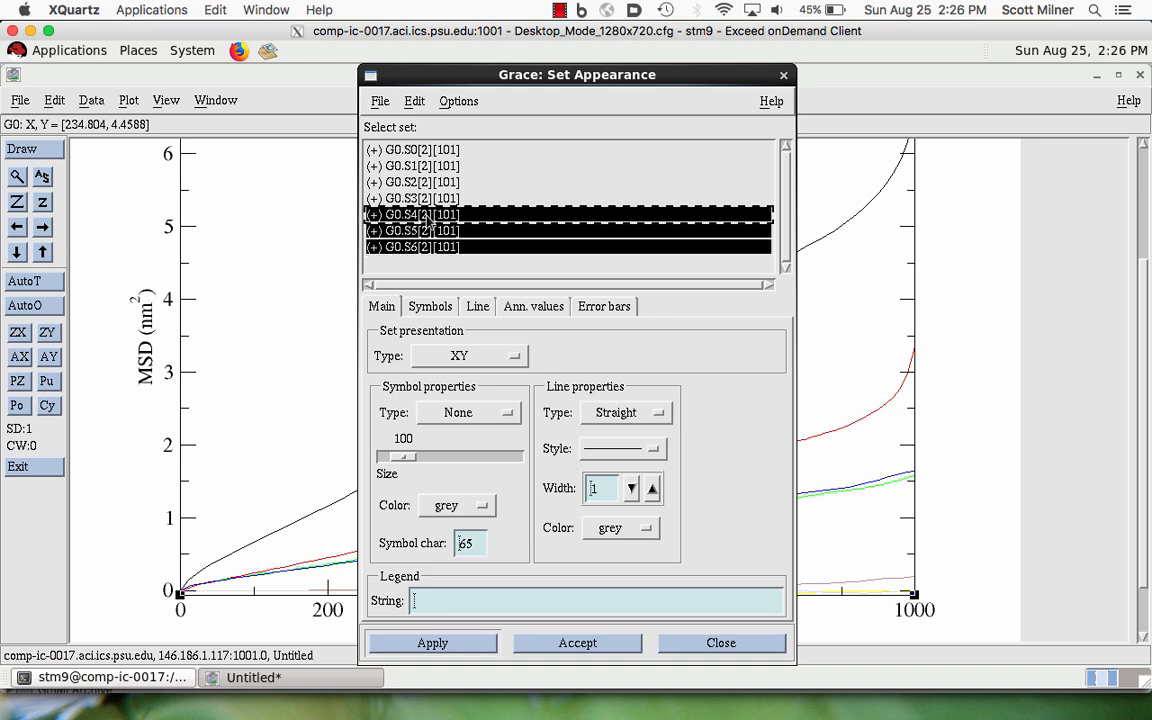
right_click(428, 220)
left_click(440, 351)
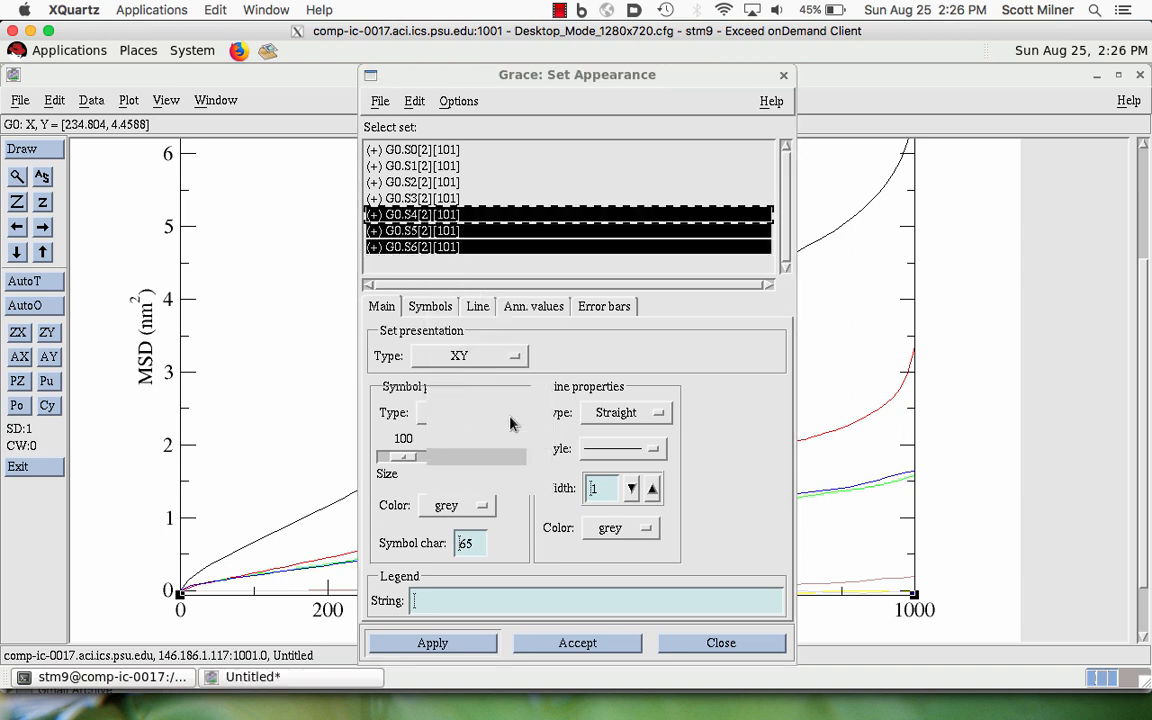
left_click(512, 420)
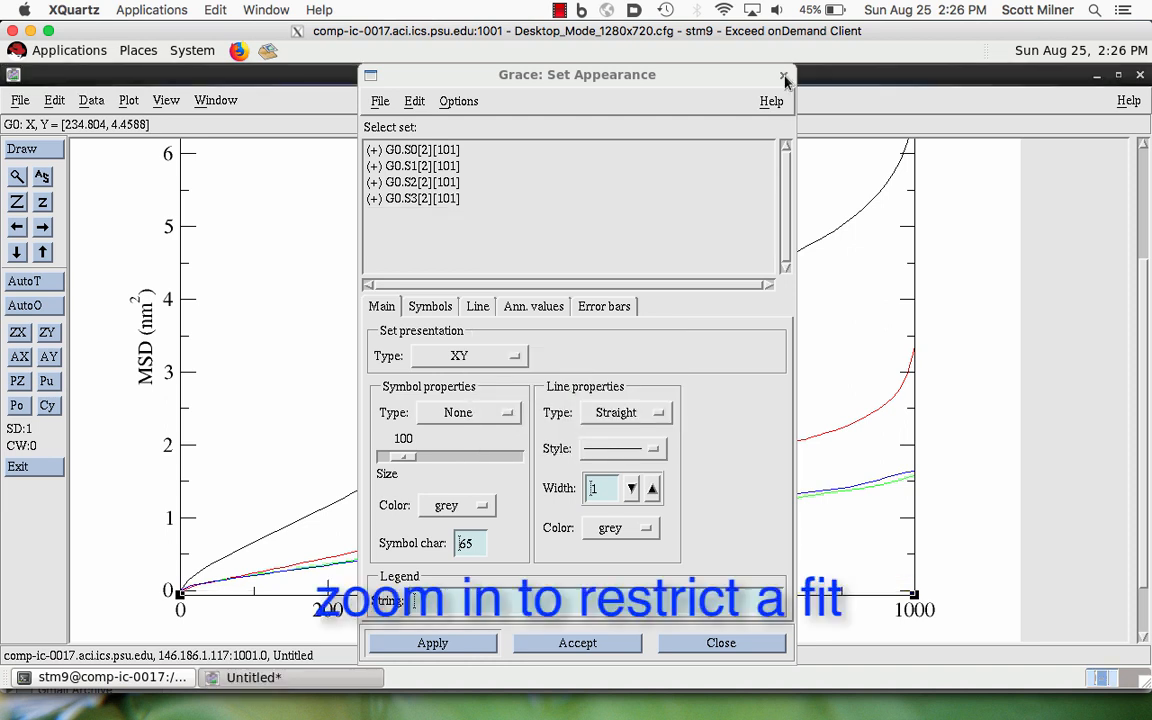
left_click(785, 77)
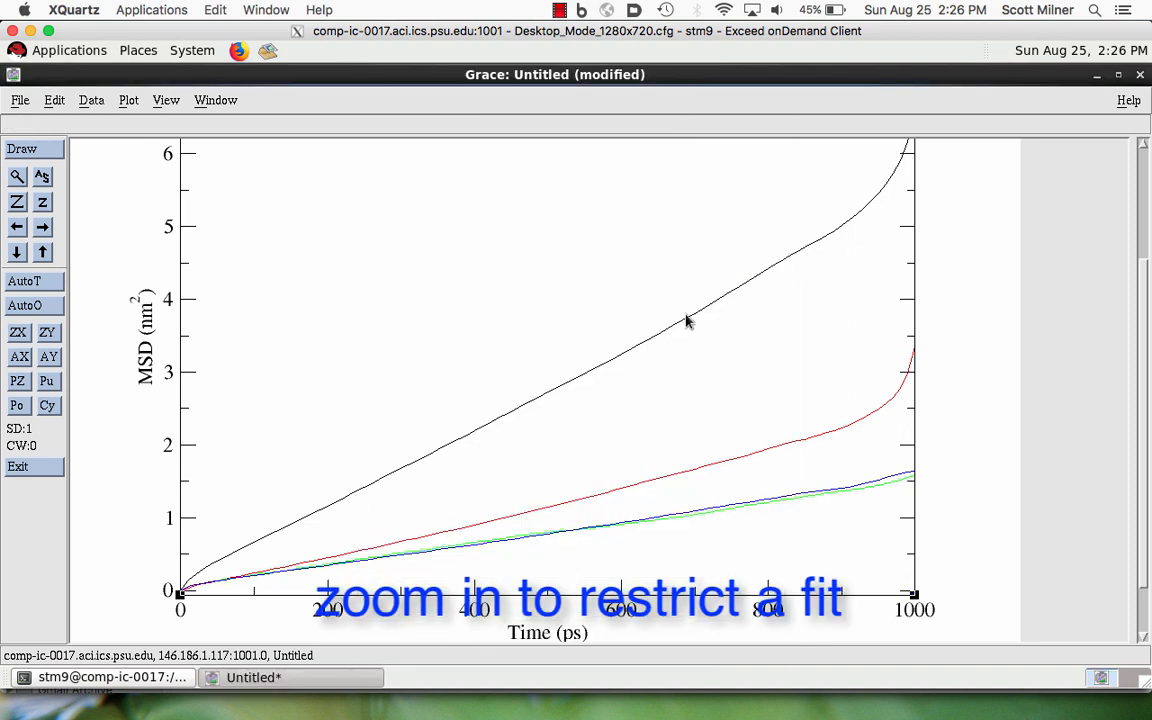
- Zoom the graph to the straight section of the curves, from about 185 to 800 ps and 0 to 5 nm²
left_click(624, 496)
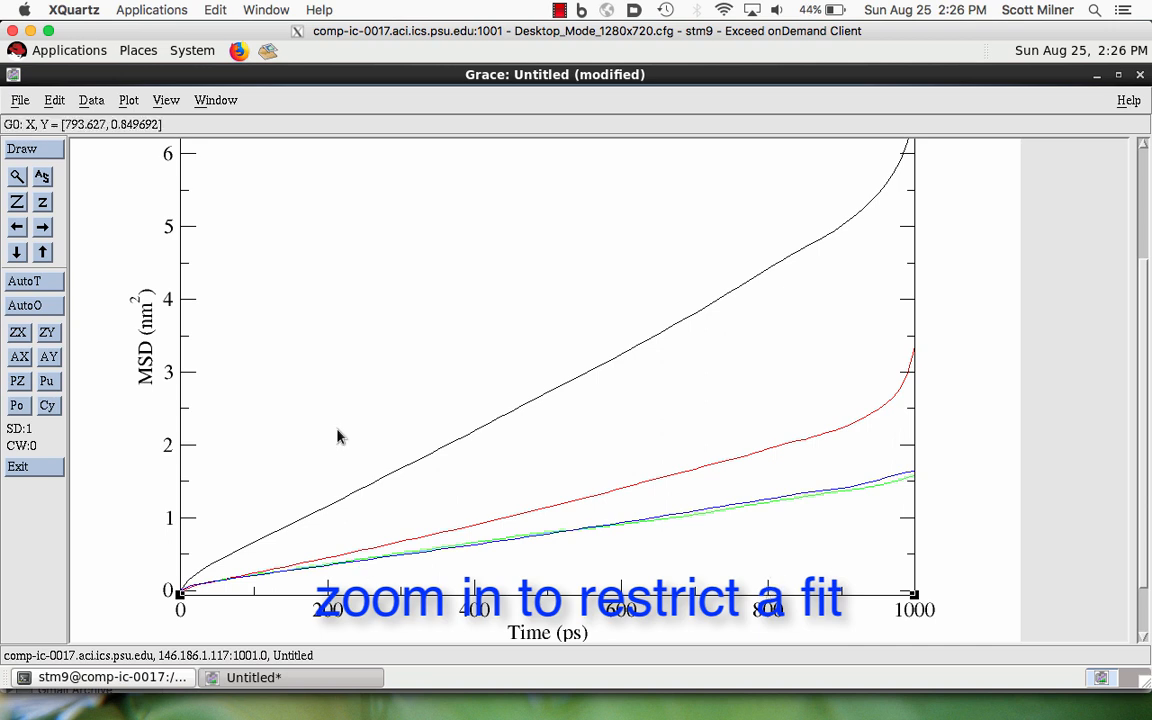
left_click(16, 177)
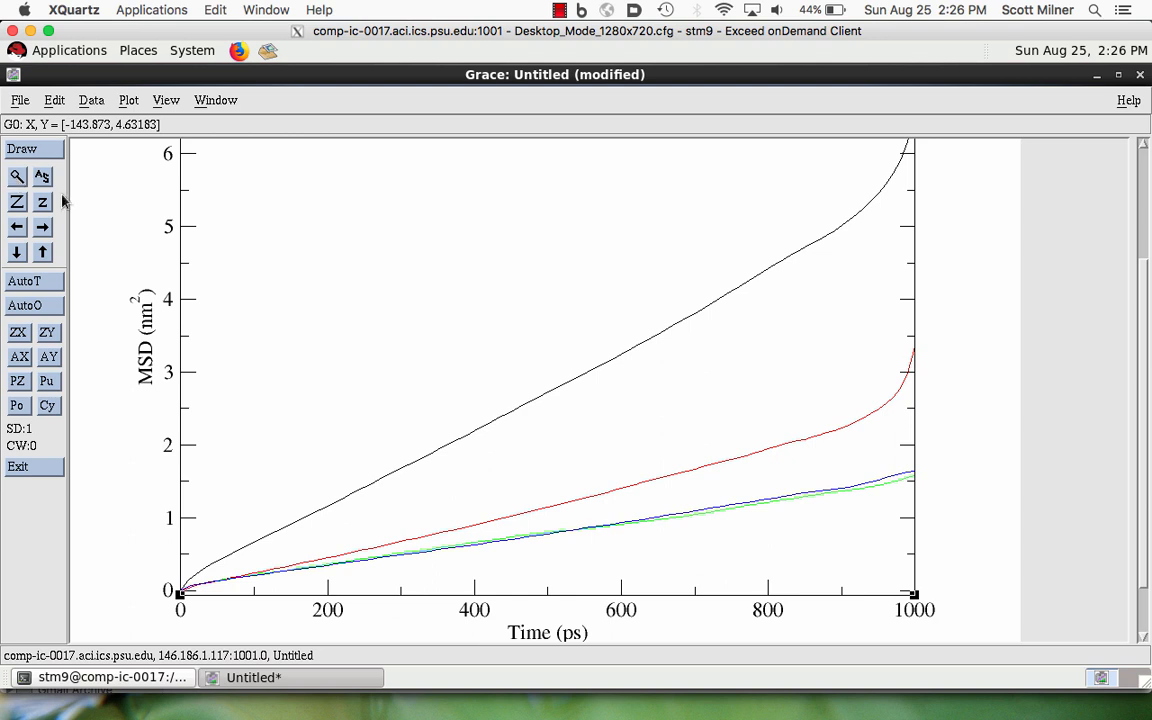
left_click(315, 223)
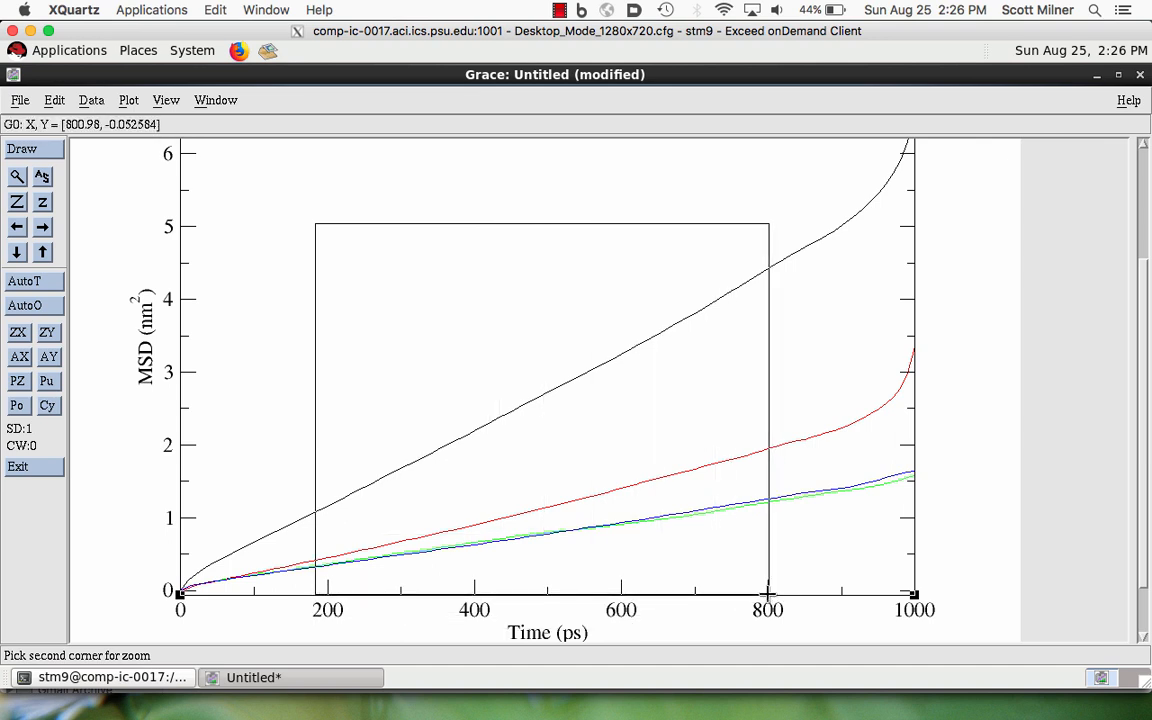
left_click(768, 593)
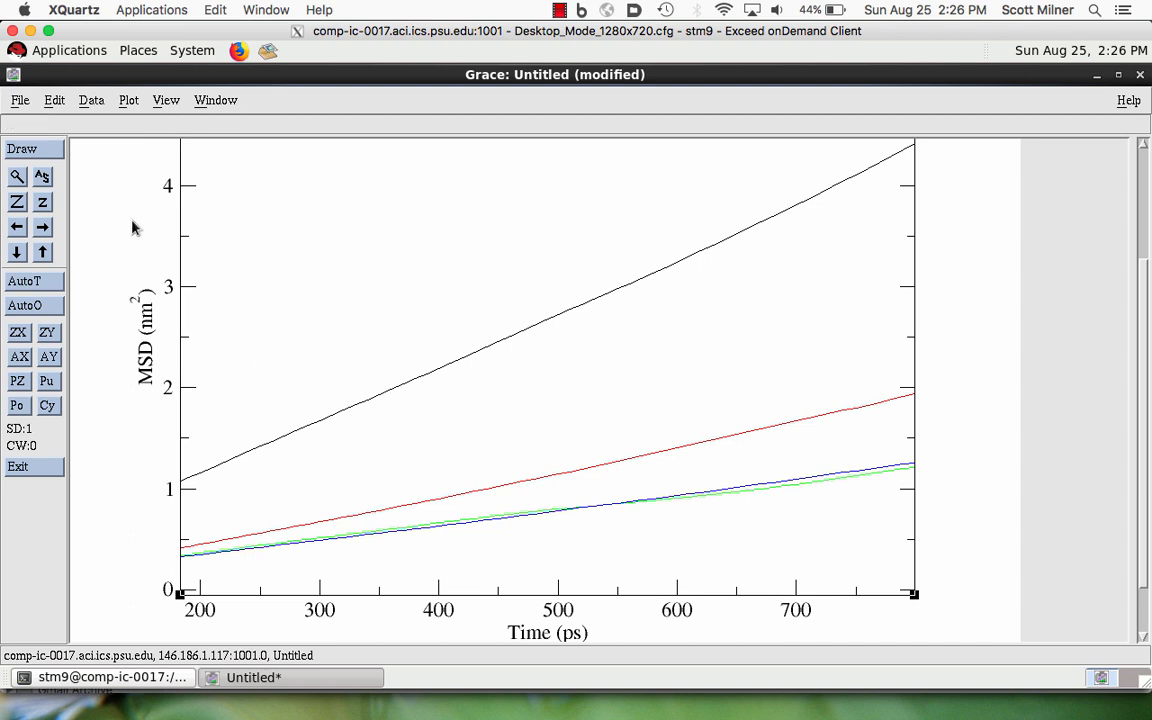
- Run a linear regression on set S0, loading the fitted values and restricting the fit to the data inside the graph
left_click(90, 103)
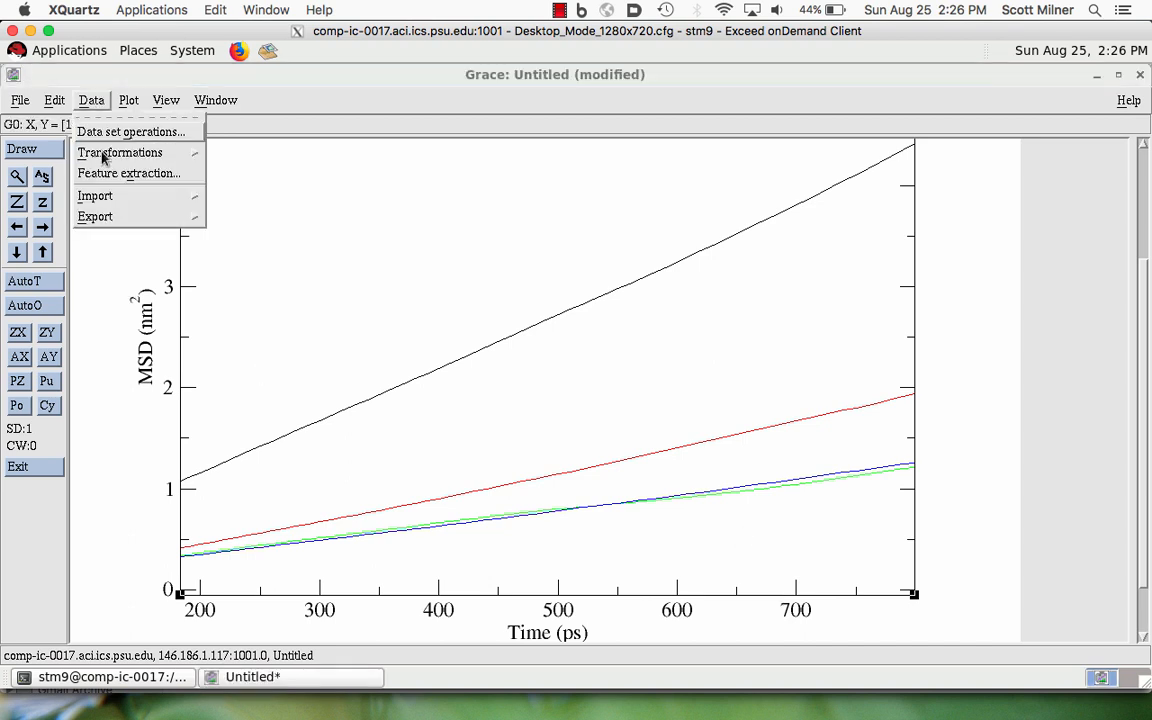
left_click(110, 157)
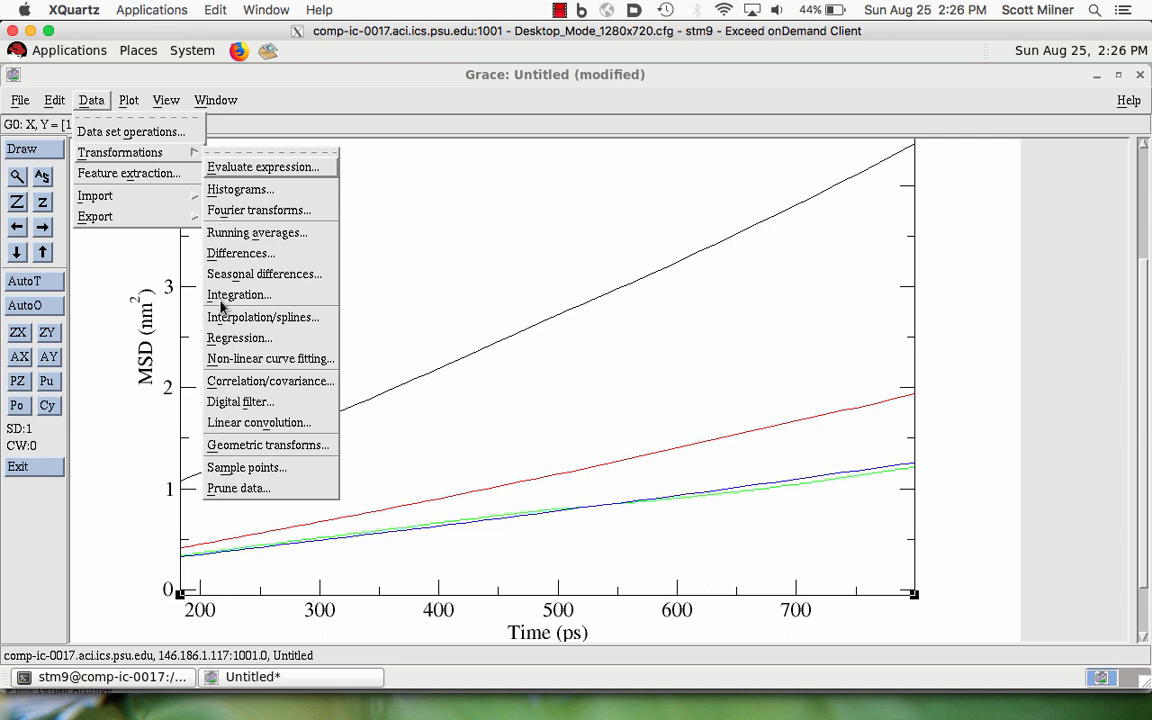
left_click(232, 340)
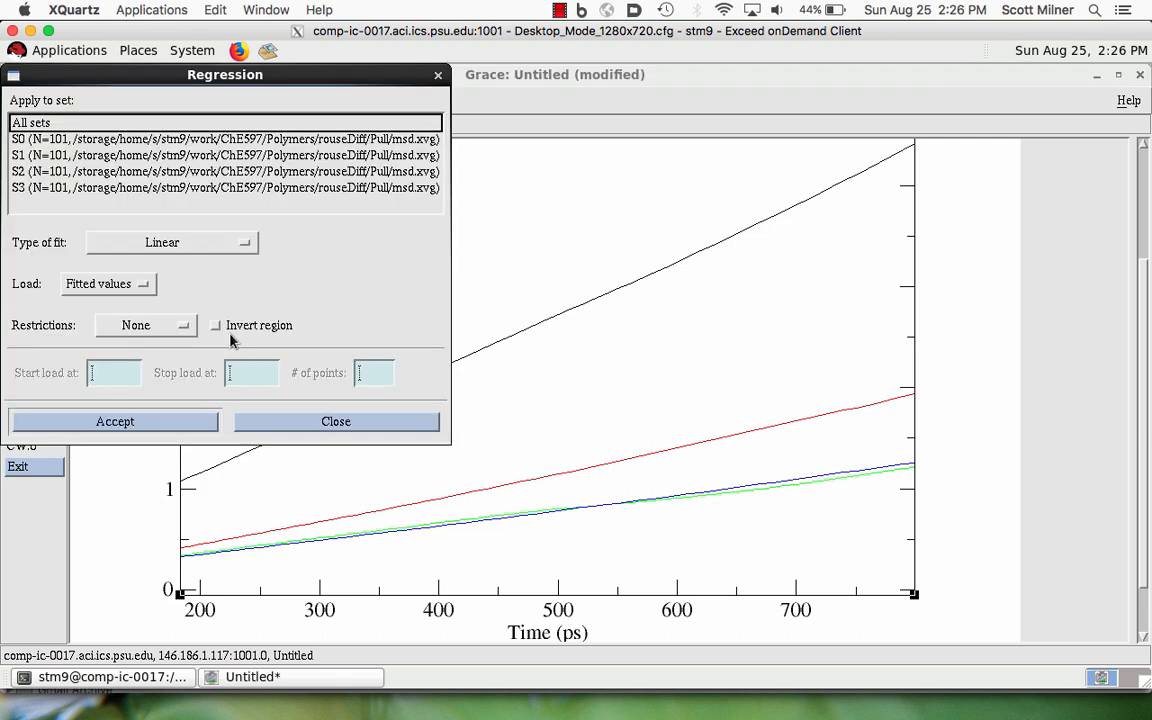
left_click(80, 140)
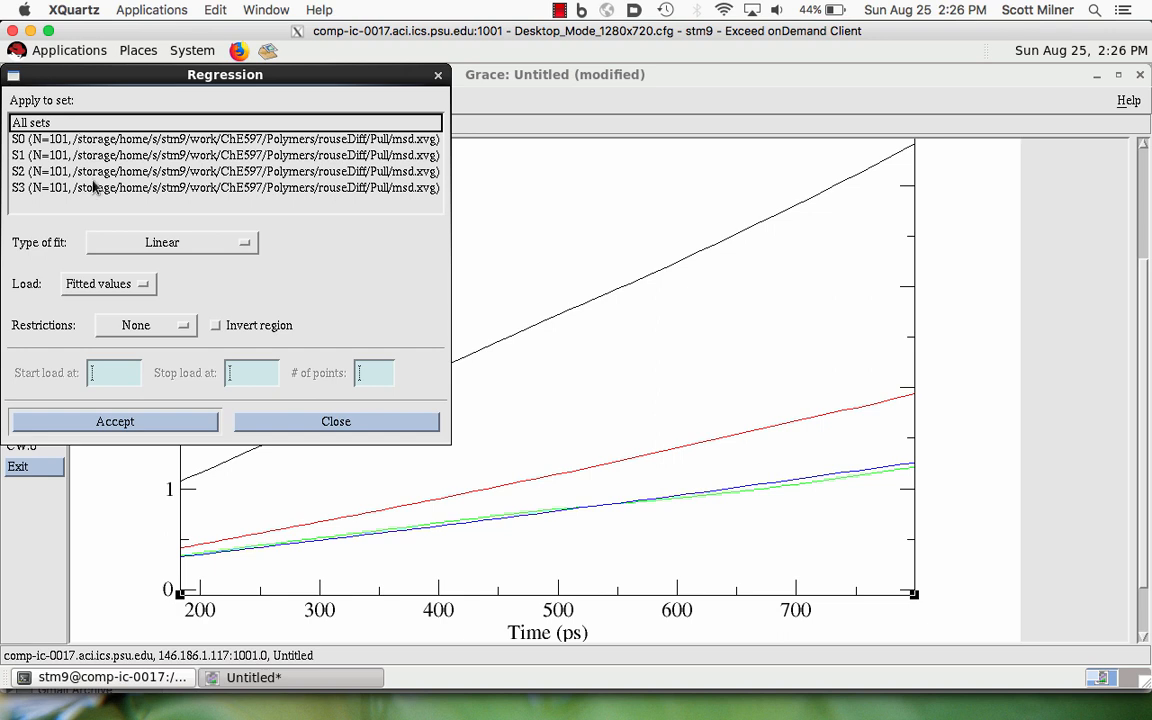
left_click(135, 242)
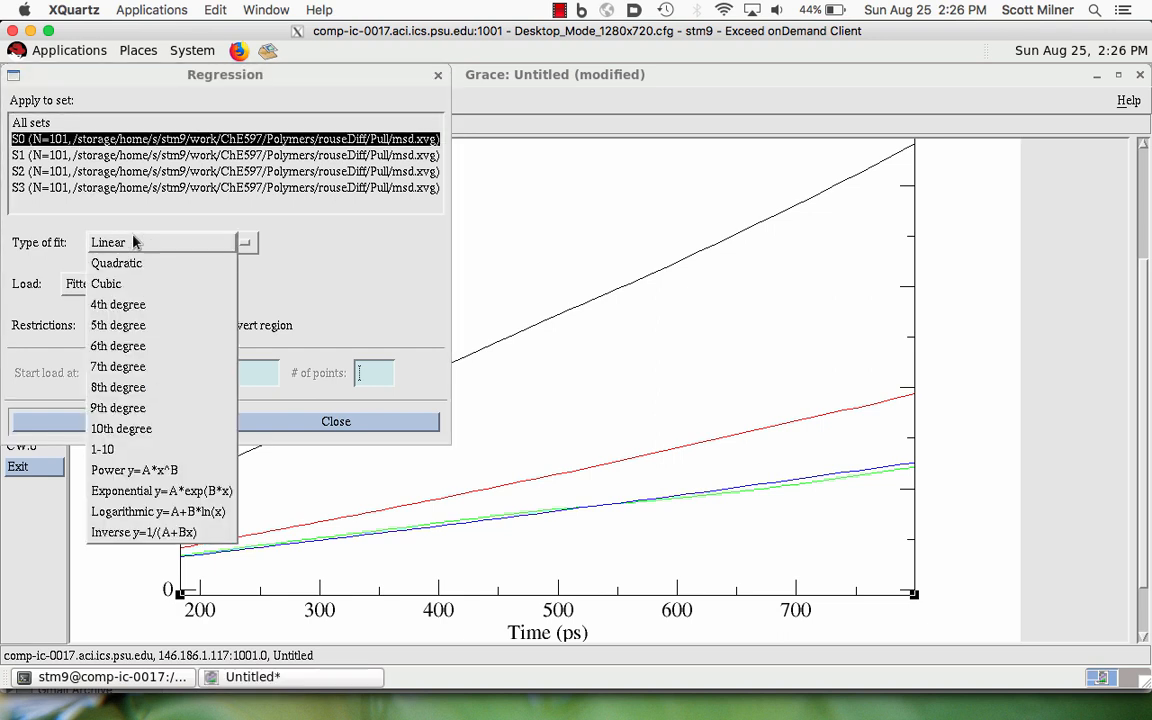
left_click(135, 242)
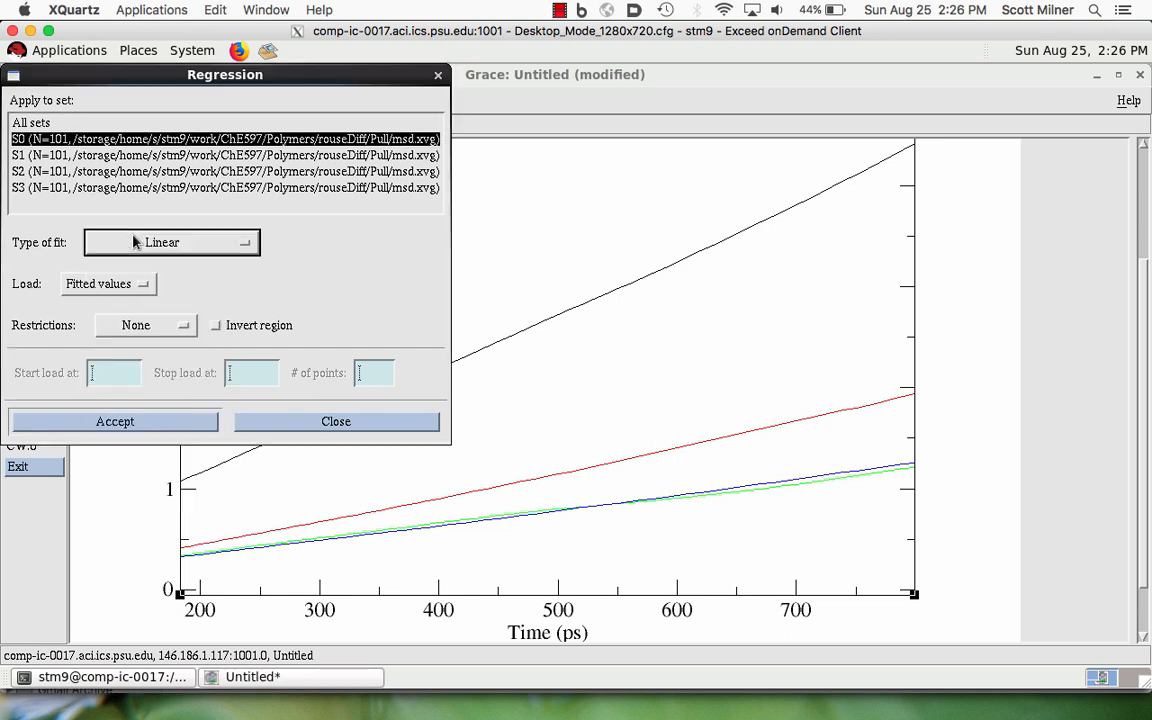
left_click(148, 330)
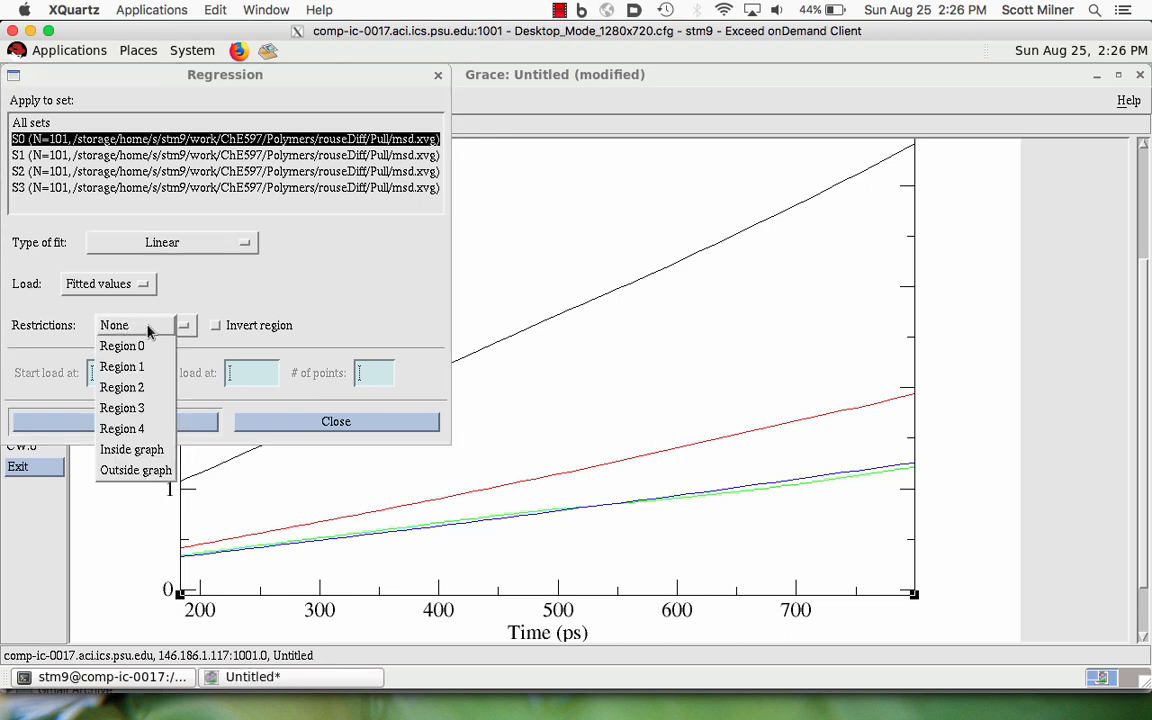
left_click(131, 449)
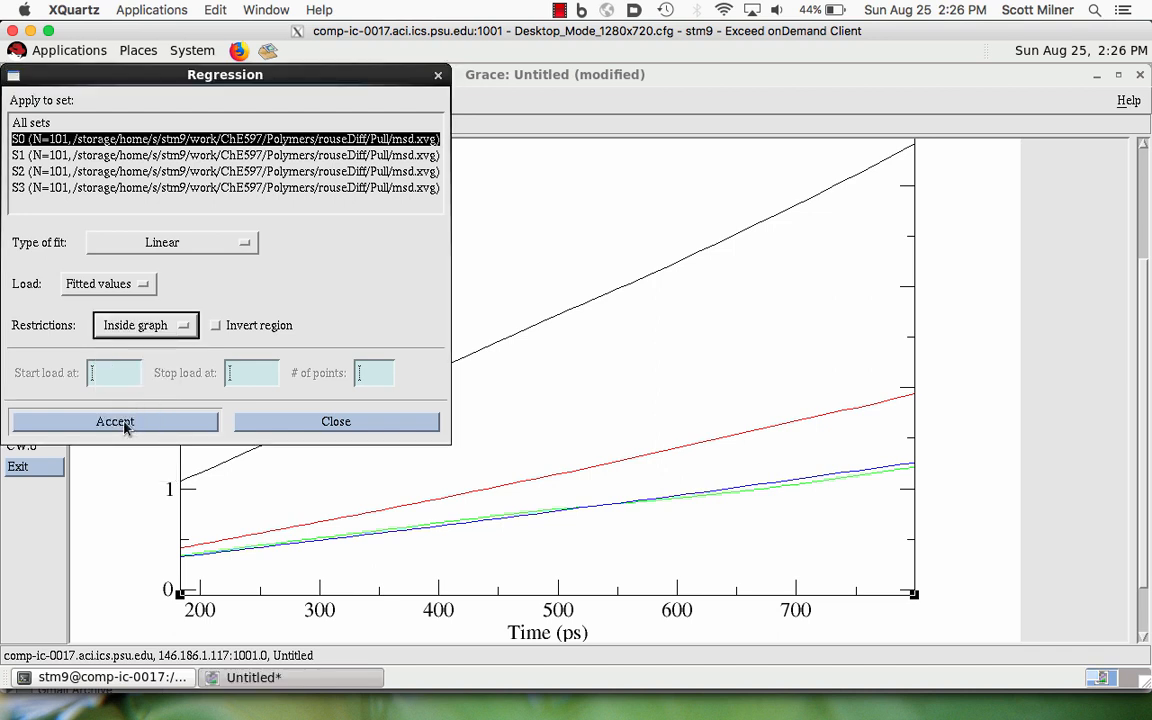
left_click(125, 422)
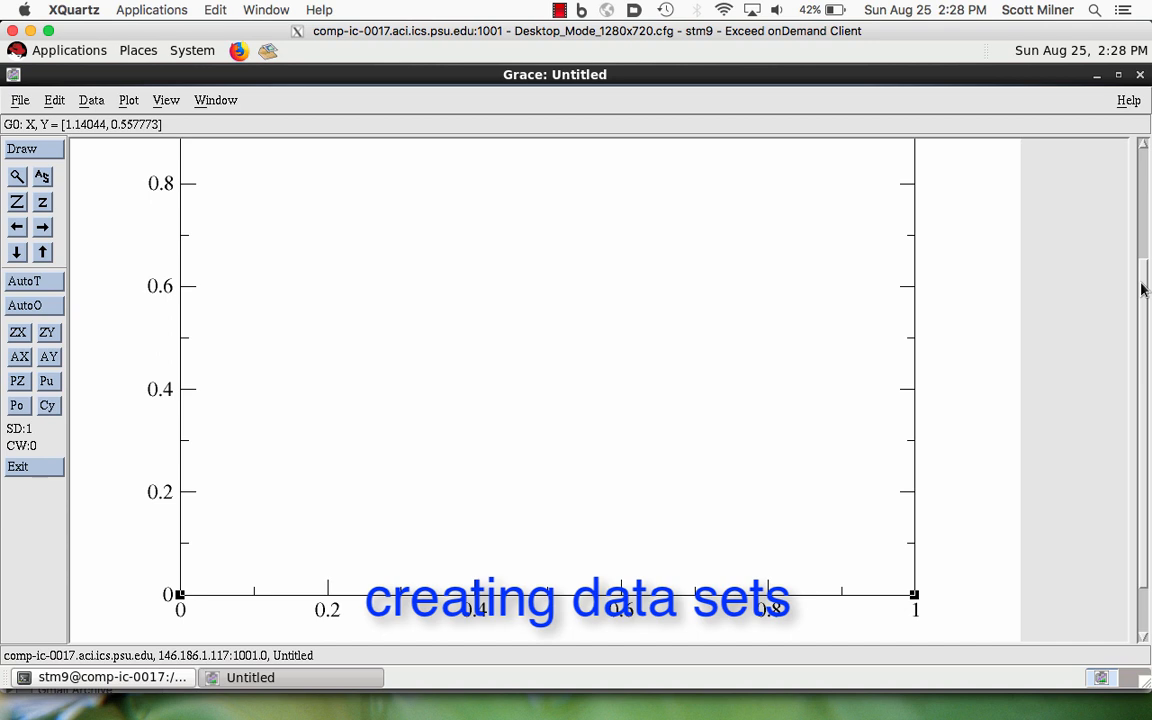
- Start a new XY data set by formula with a parameter mesh from 0 to 5 and a length of 500
left_click_drag(1141, 284, 1137, 256)
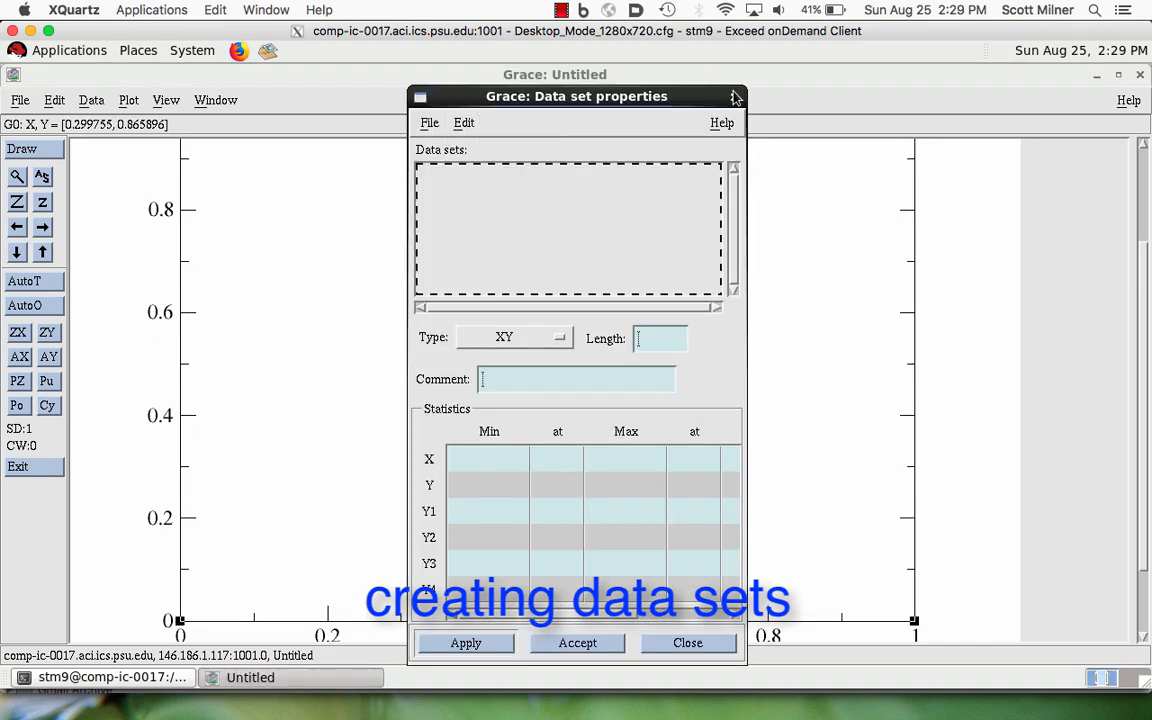
left_click(735, 97)
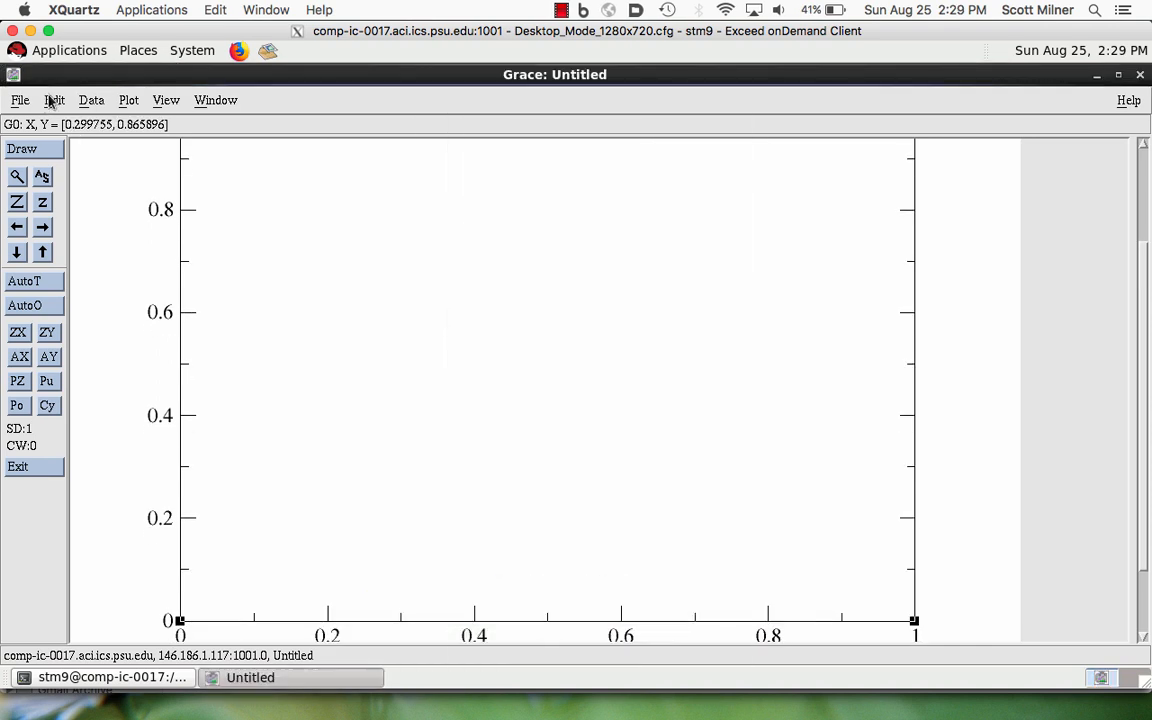
left_click(54, 101)
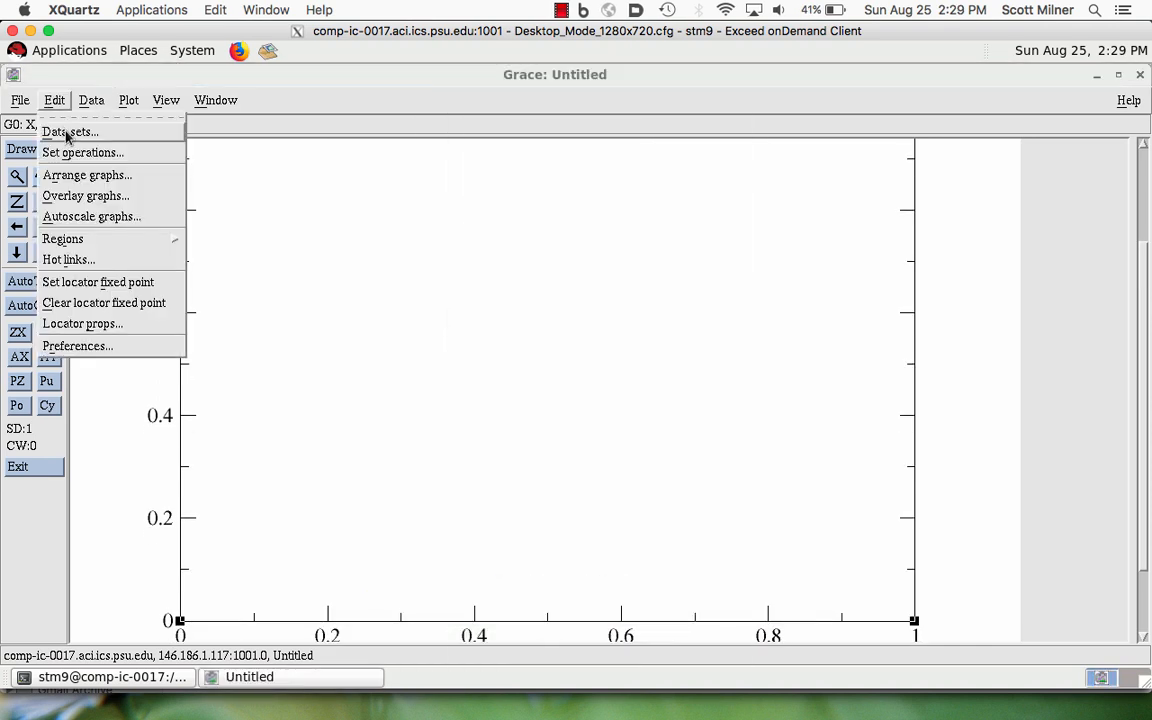
left_click(67, 134)
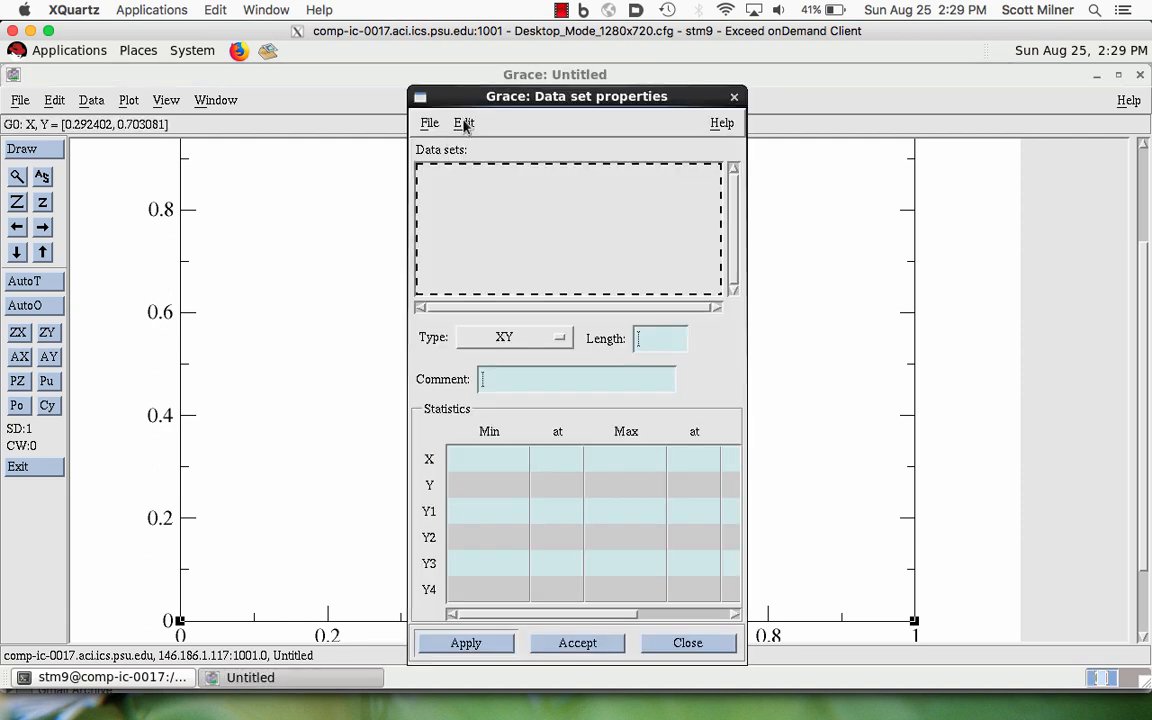
left_click(464, 124)
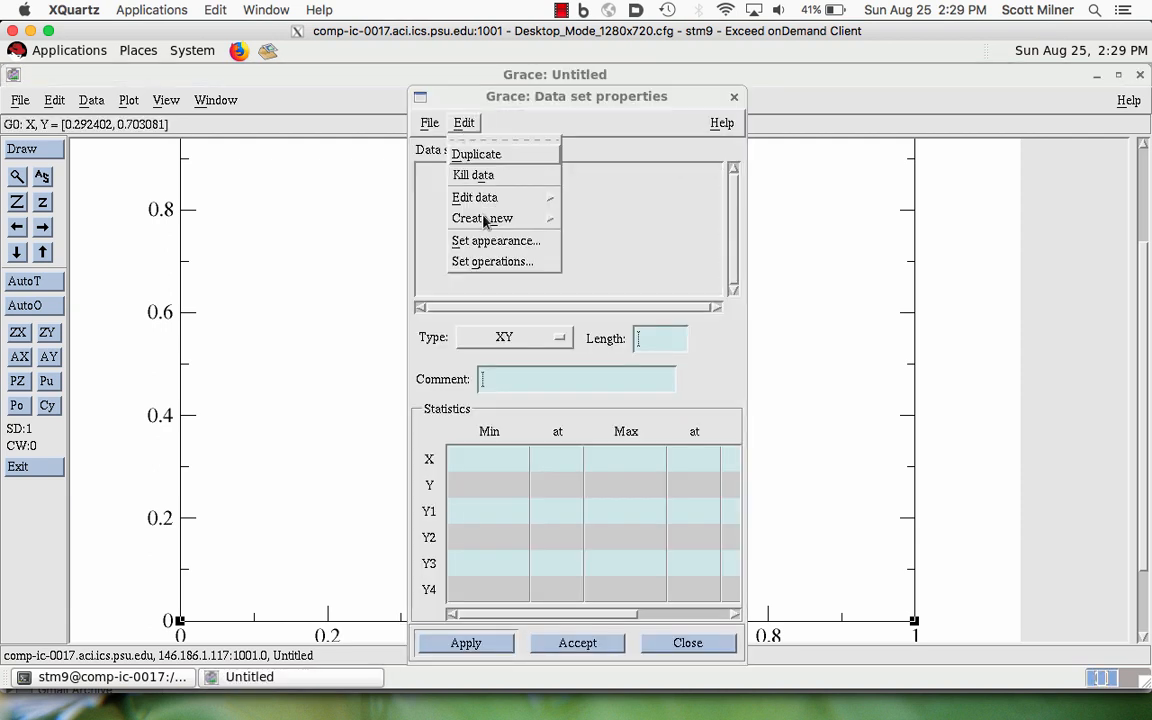
mouse_move(484, 221)
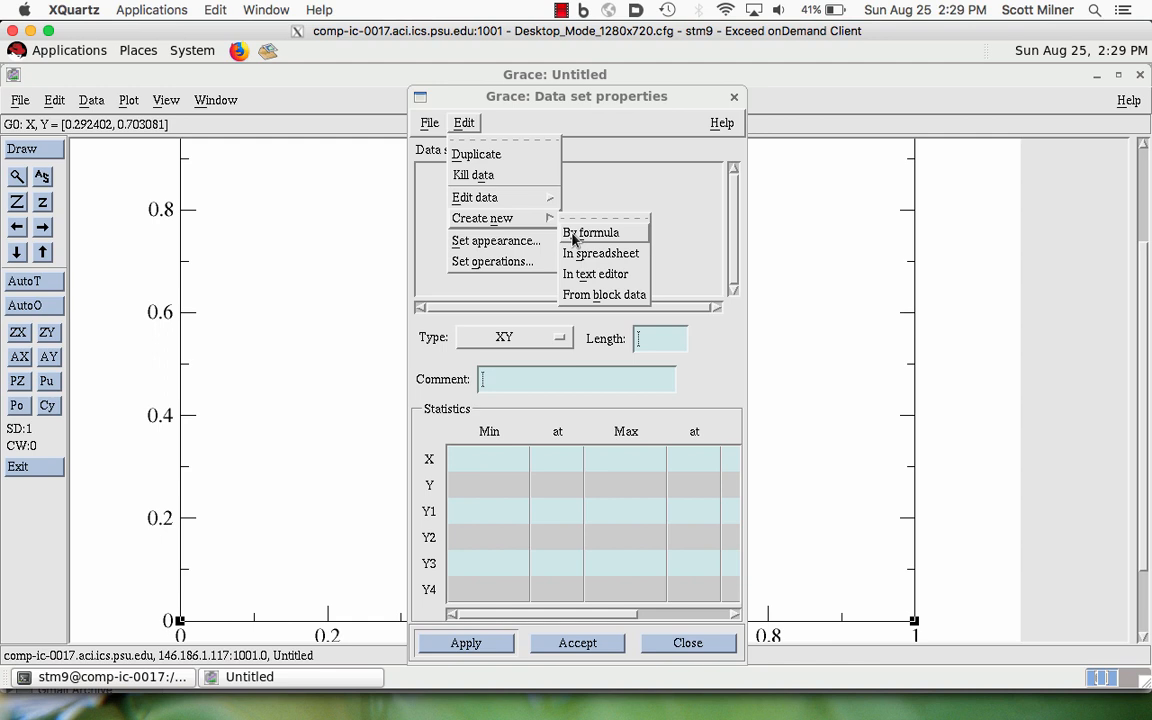
left_click(575, 235)
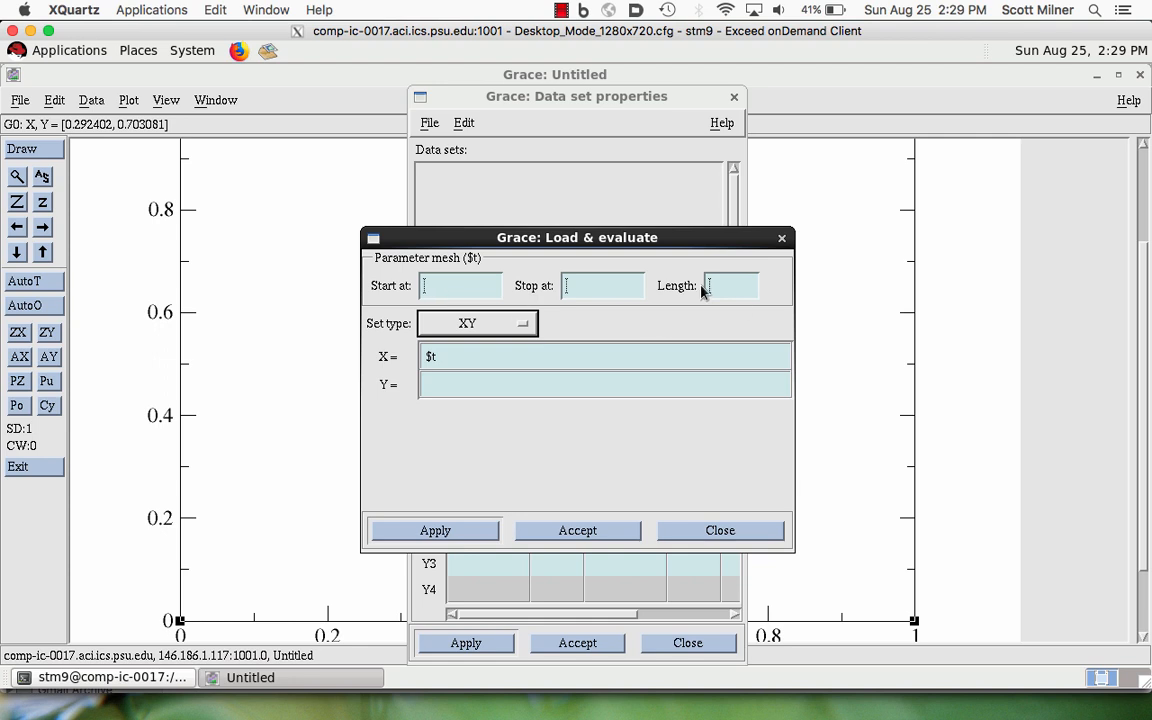
key("shift+Tab")
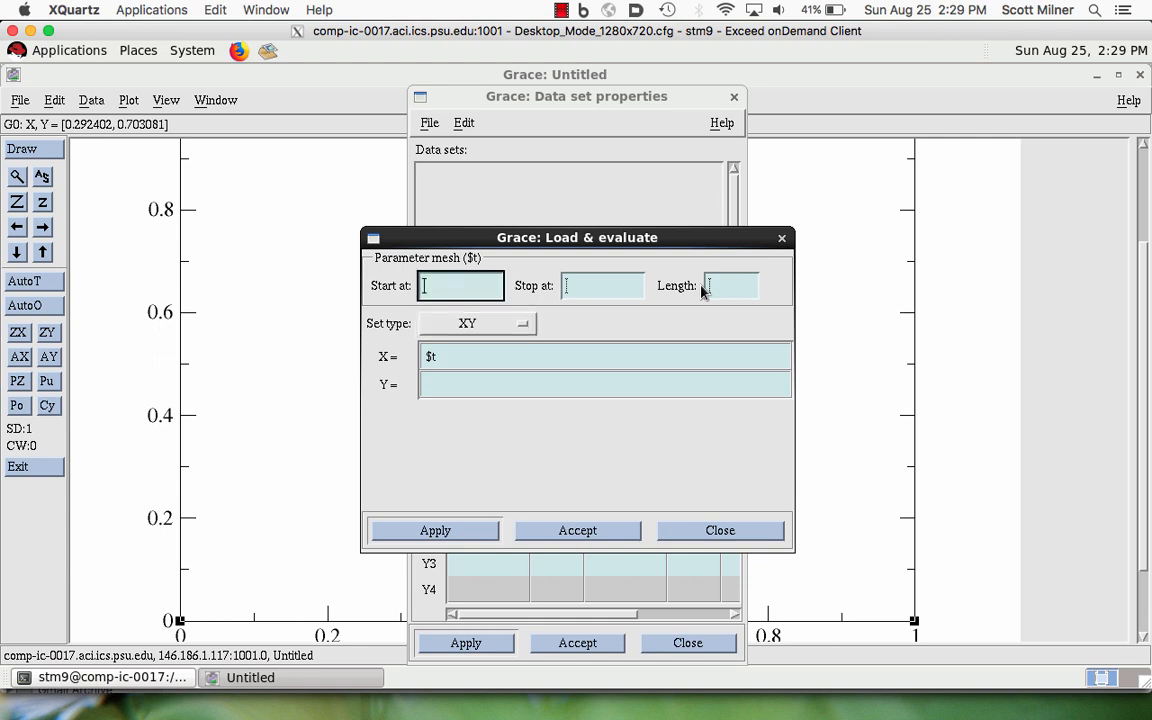
type("0")
key("Tab")
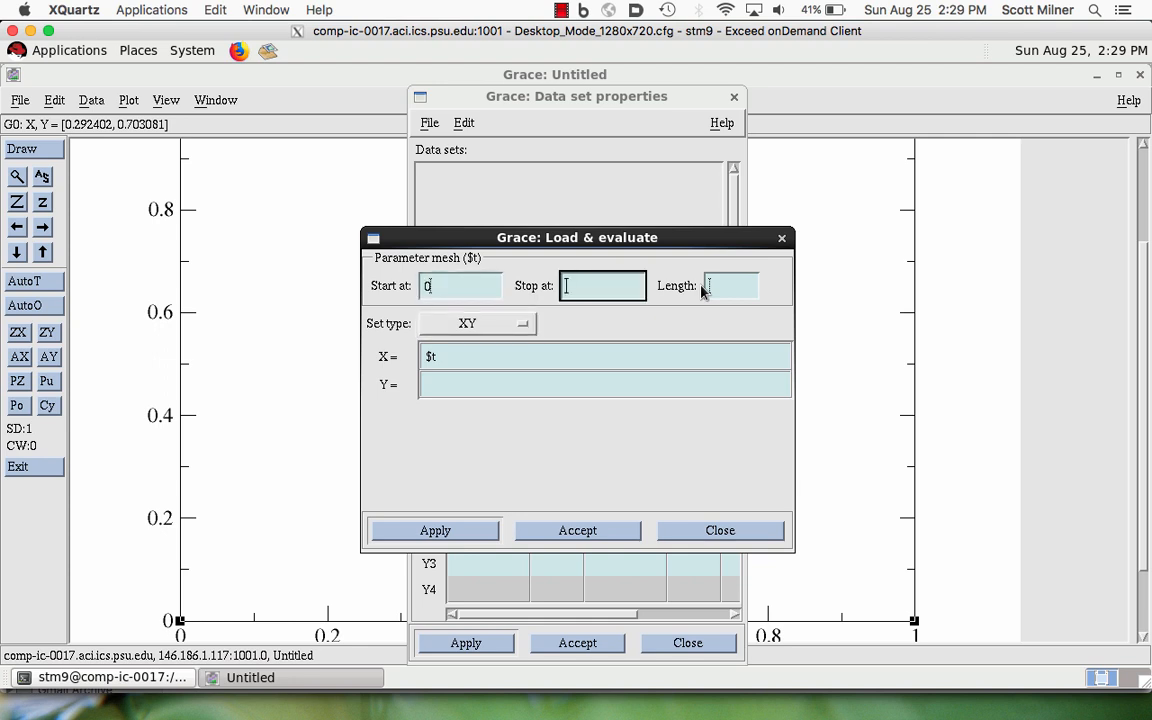
type("5")
key("Tab")
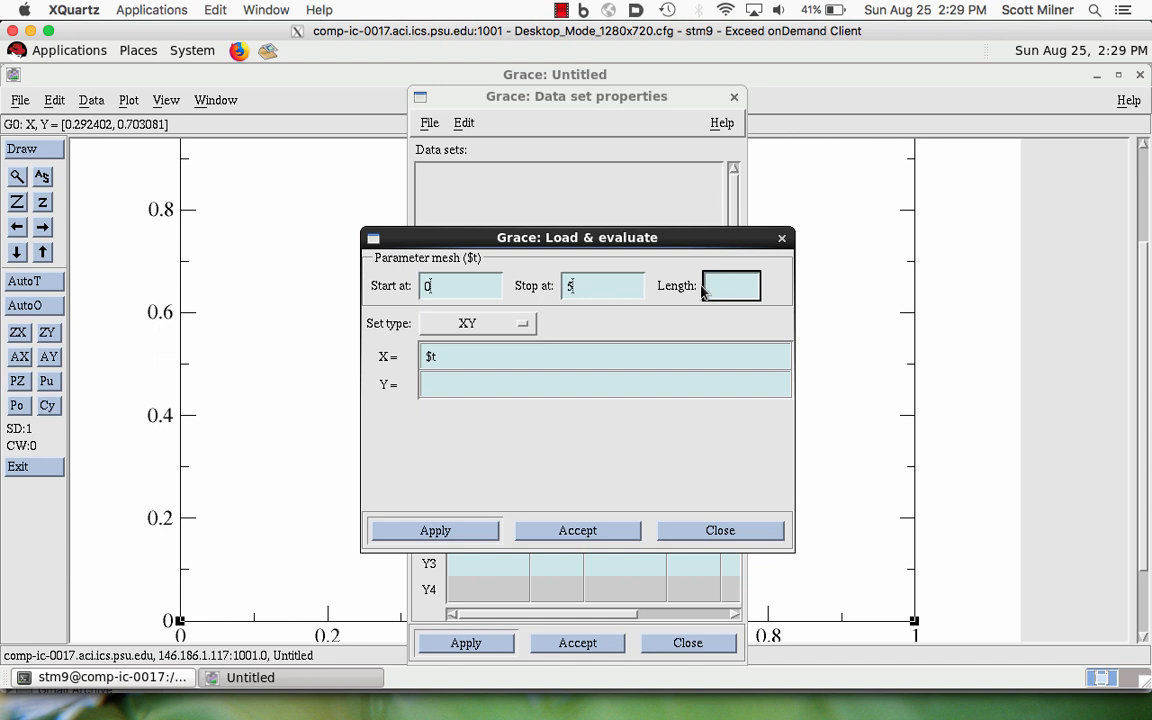
type("500")
- Set the new data set's Y formula to exp(-$t)*sin(100*$t)
left_click(429, 386)
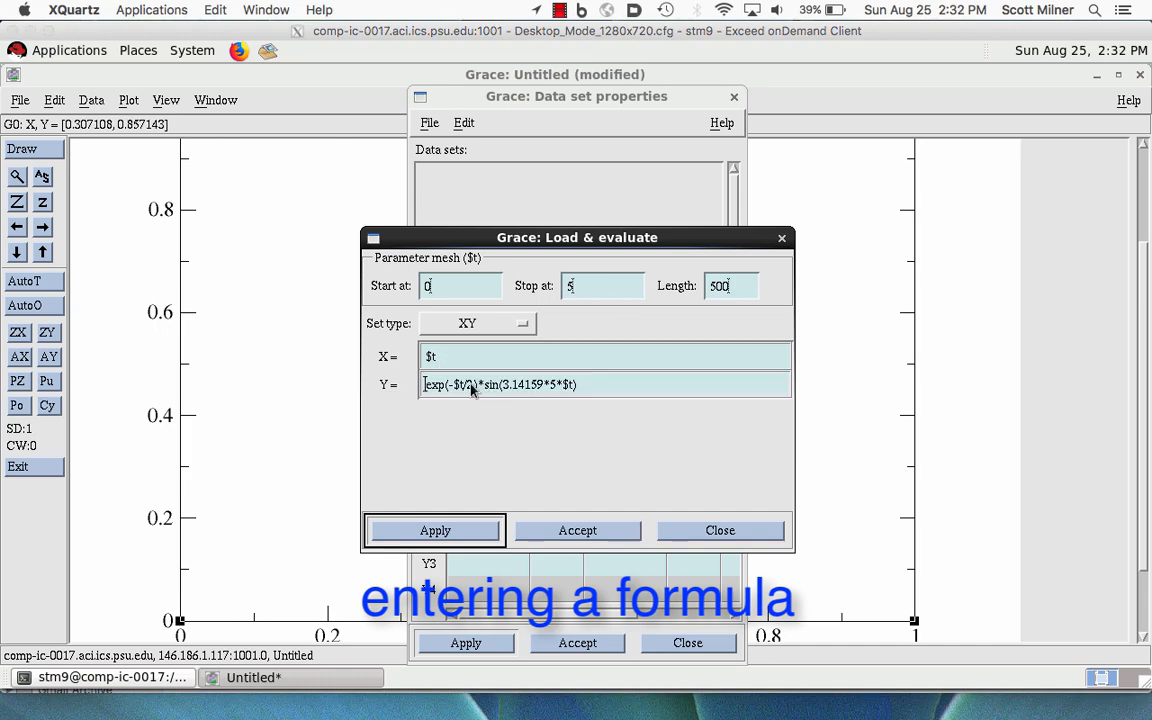
left_click(560, 388)
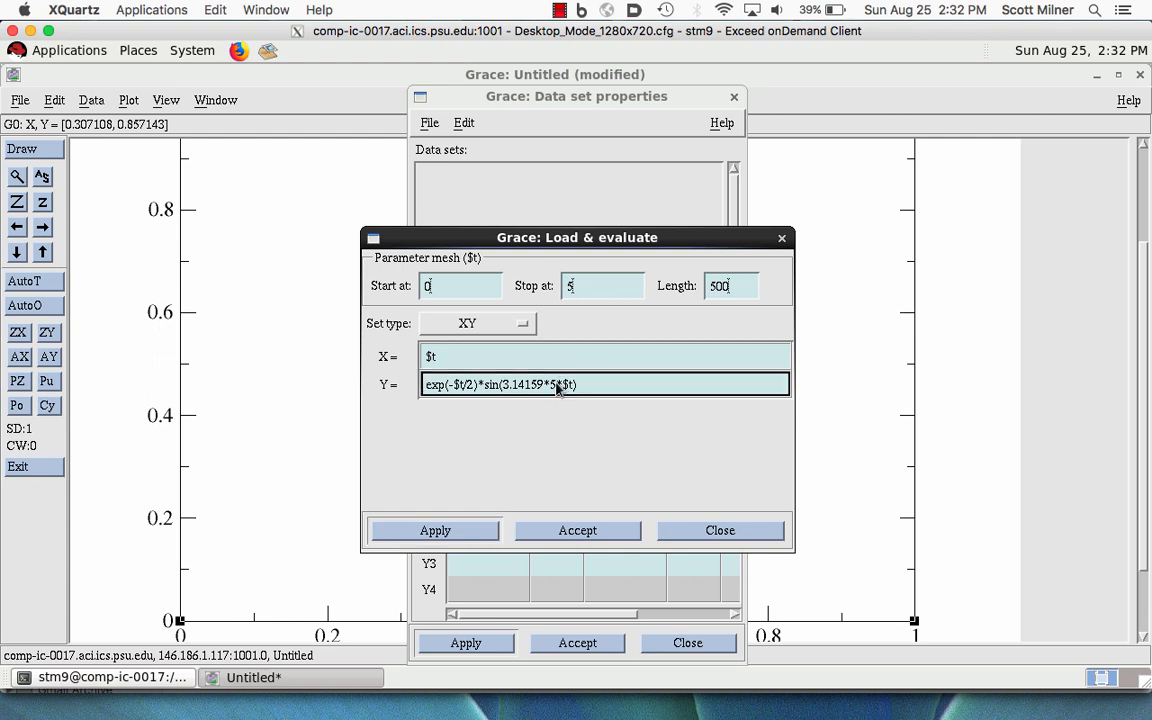
key("BackSpace")
key("BackSpace")
key("BackSpace")
key("BackSpace")
key("BackSpace")
key("BackSpace")
key("BackSpace")
key("BackSpace")
key("BackSpace")
type("100")
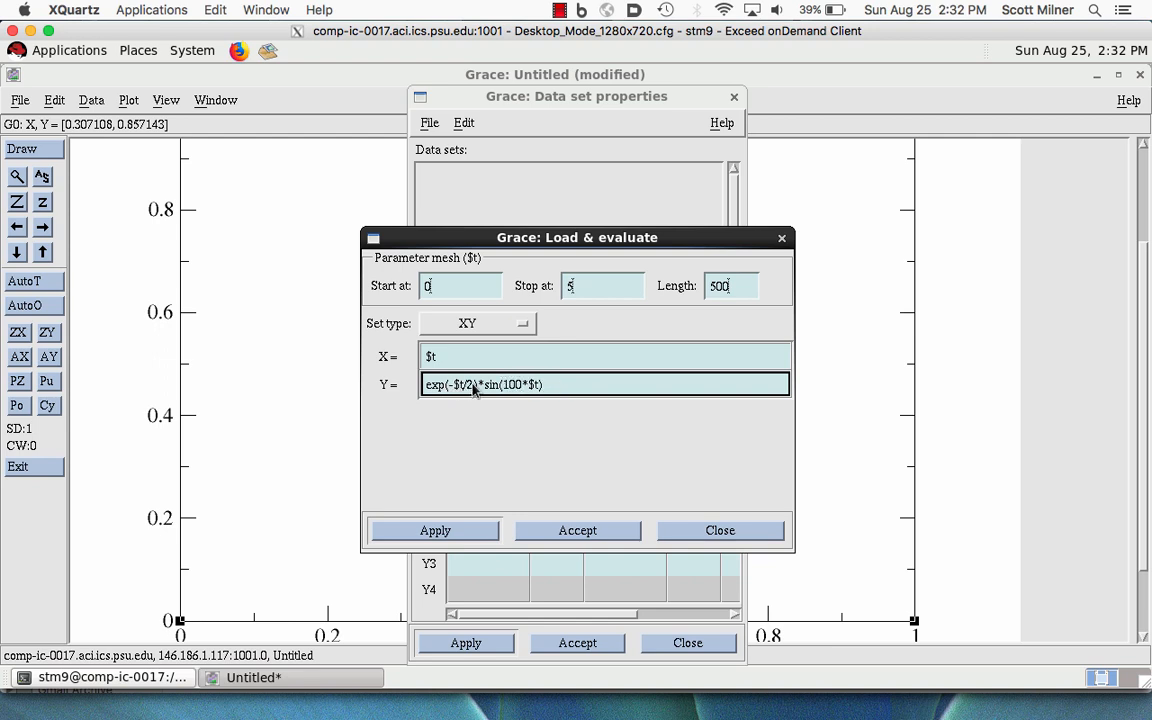
left_click(473, 384)
key("BackSpace")
key("BackSpace")
- Create the data set from the formula, close the data set properties and autoscale the graph
left_click(577, 531)
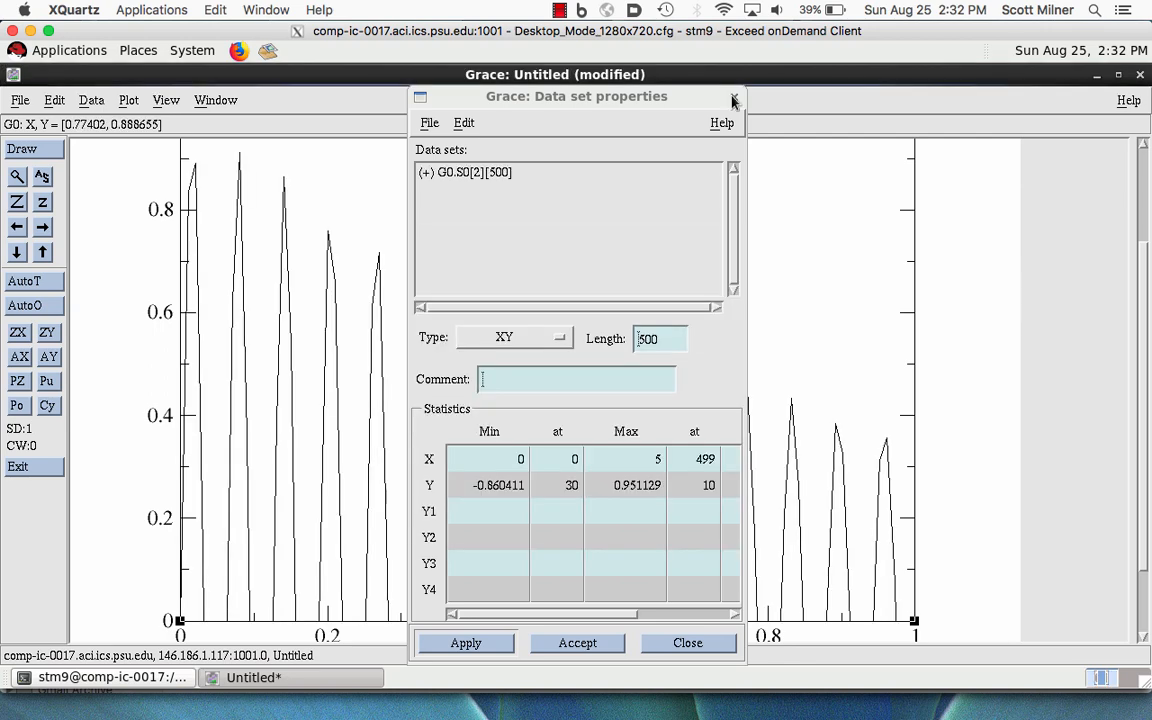
left_click(733, 100)
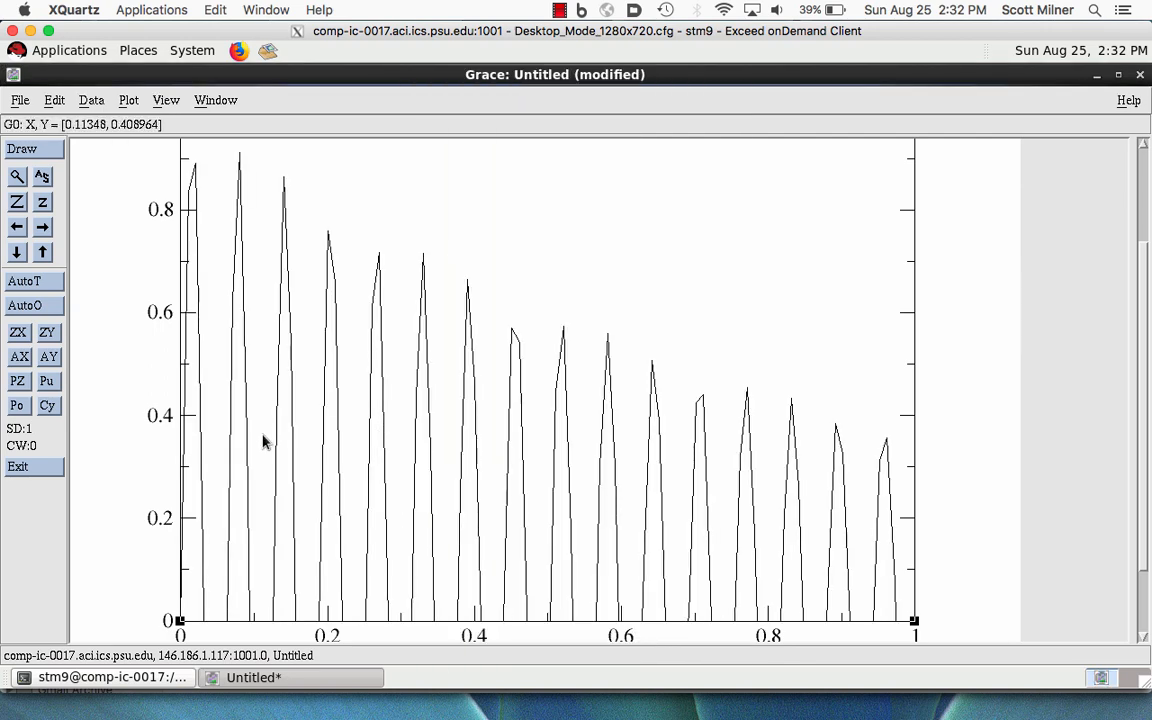
left_click(41, 178)
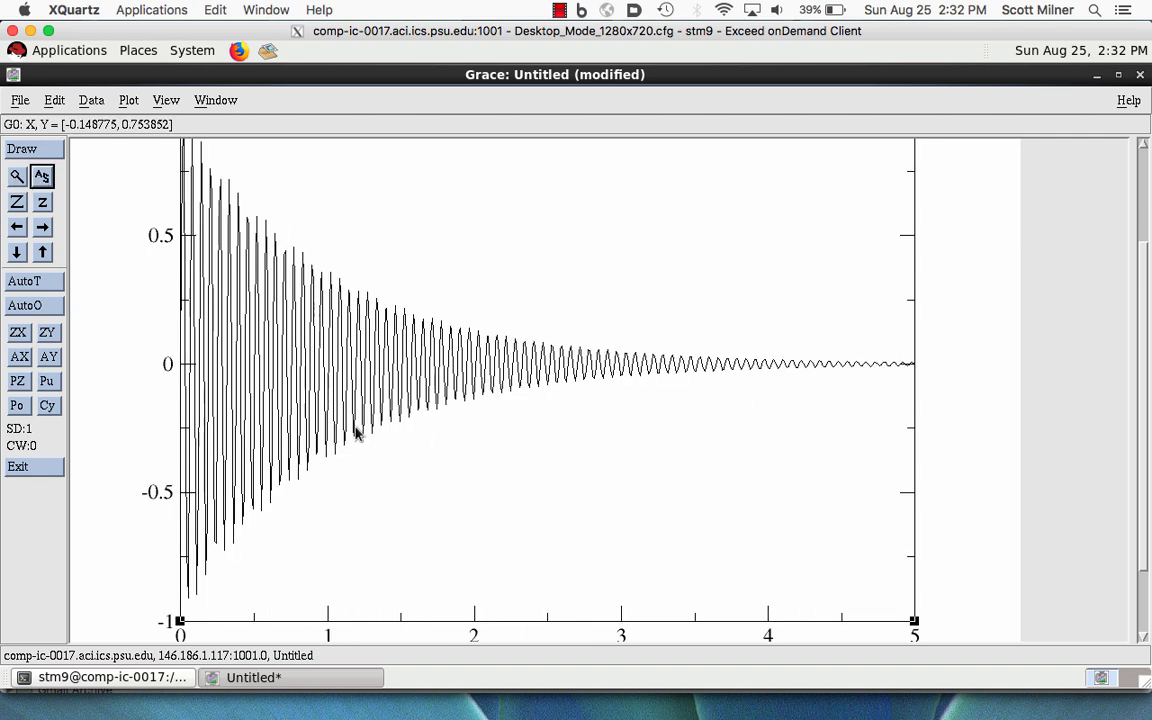
left_click(675, 412)
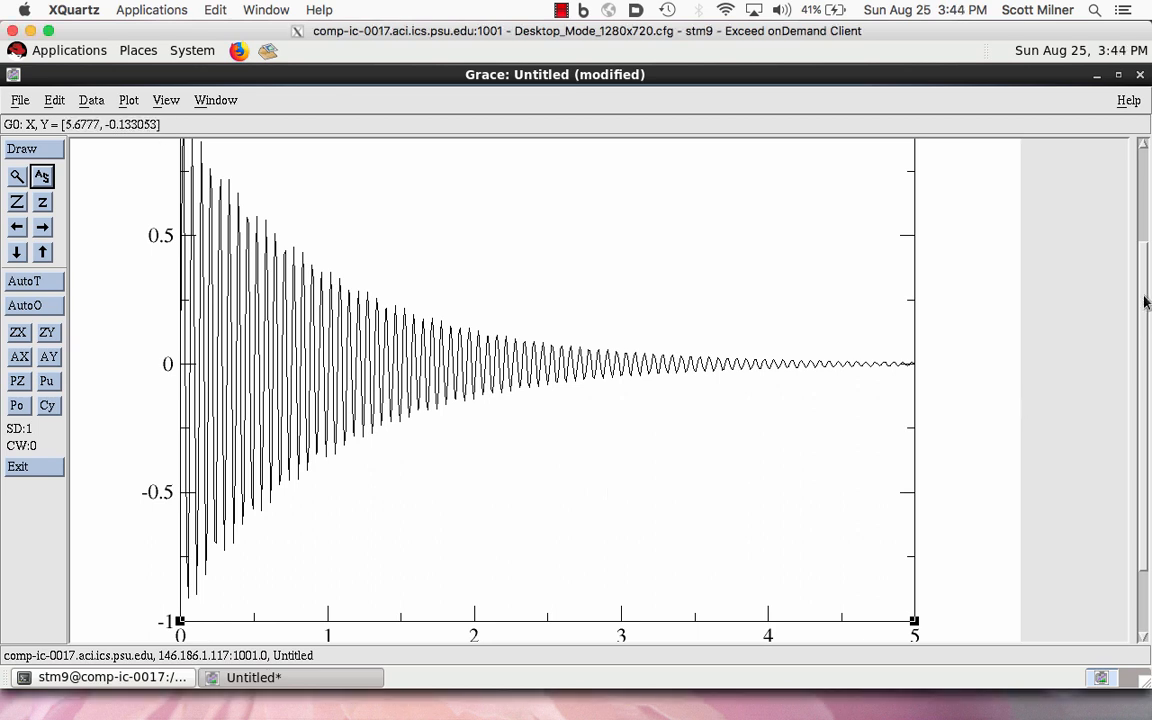
- Change the page orientation to Portrait in the print setup, apply it and close the device setup
mouse_move(1140, 308)
left_mouse_down()
mouse_move(1139, 206)
mouse_move(1145, 345)
mouse_move(1142, 165)
mouse_move(1149, 415)
mouse_move(1131, 180)
mouse_move(1145, 338)
mouse_move(1142, 297)
left_mouse_up()
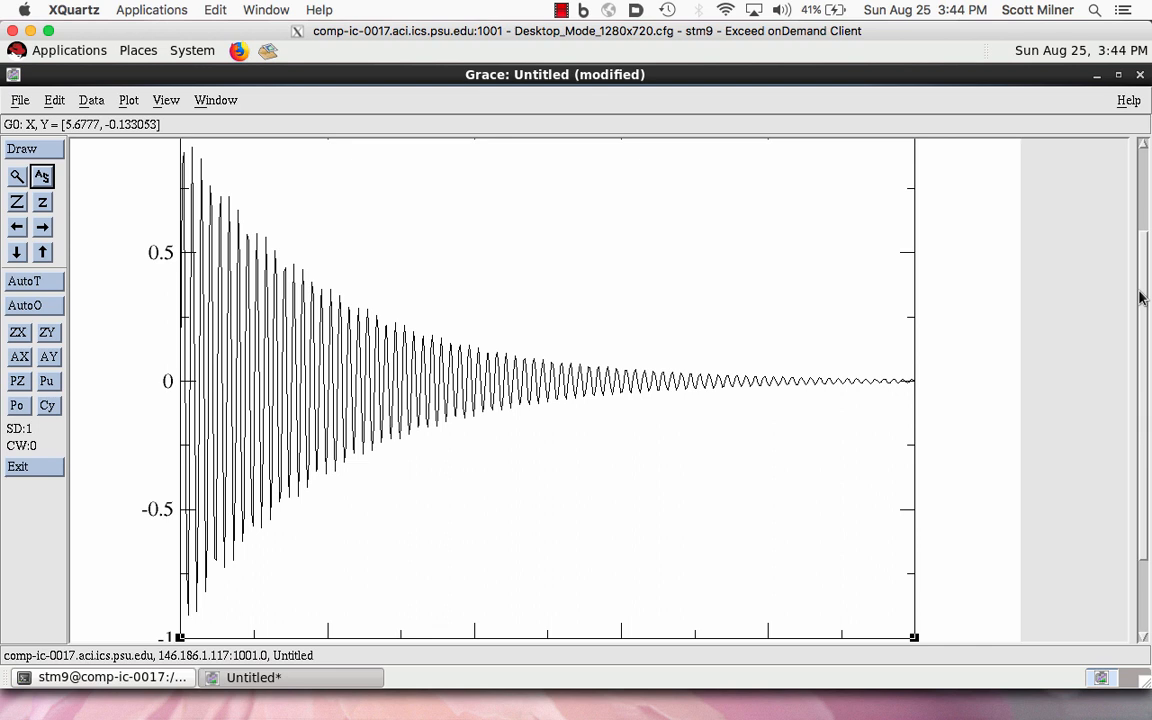
left_click_drag(1140, 297, 1131, 360)
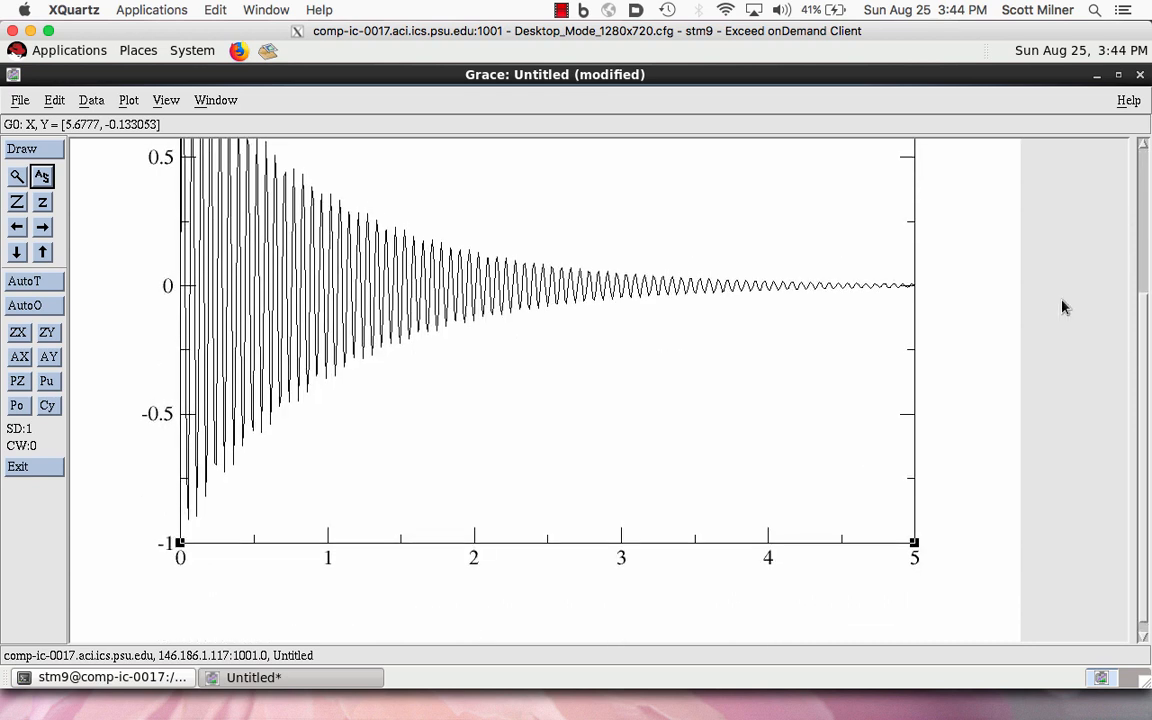
left_click(22, 102)
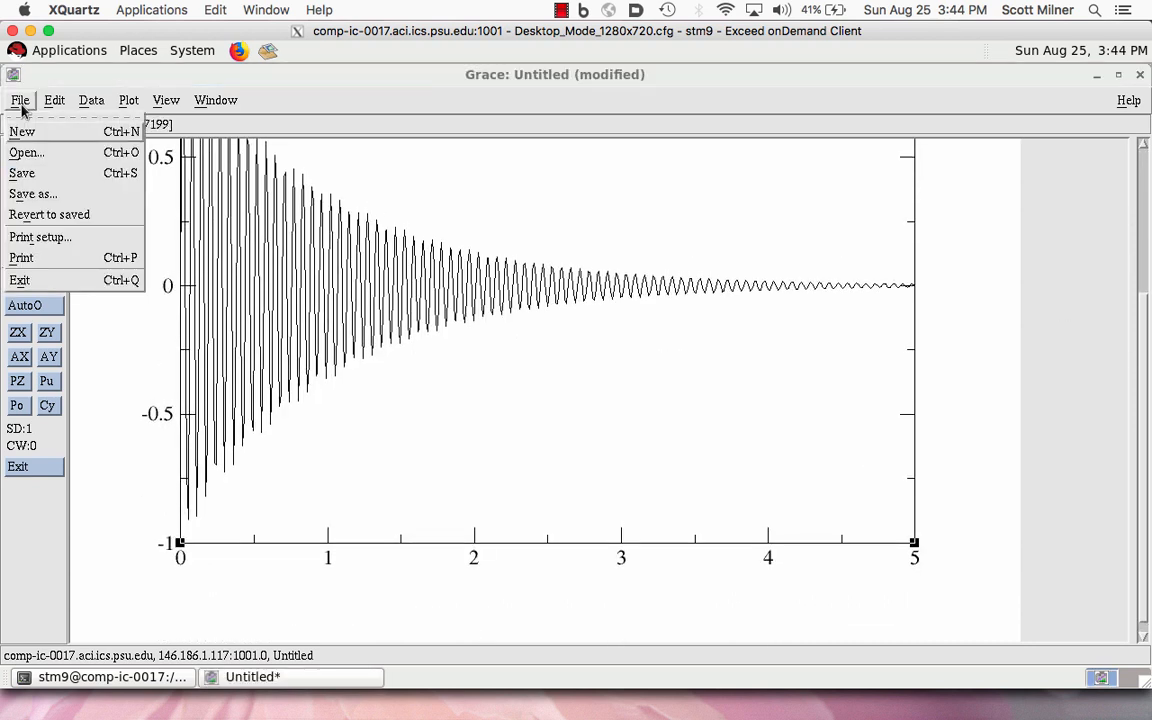
left_click(46, 237)
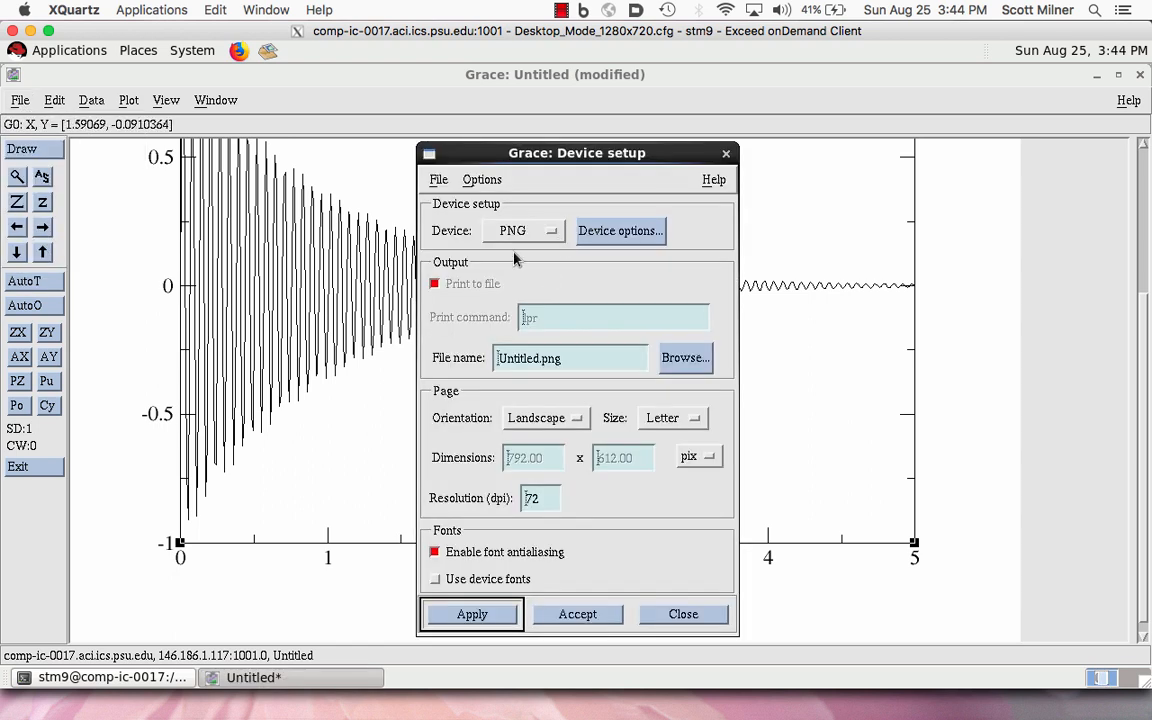
left_click(563, 424)
left_click(535, 441)
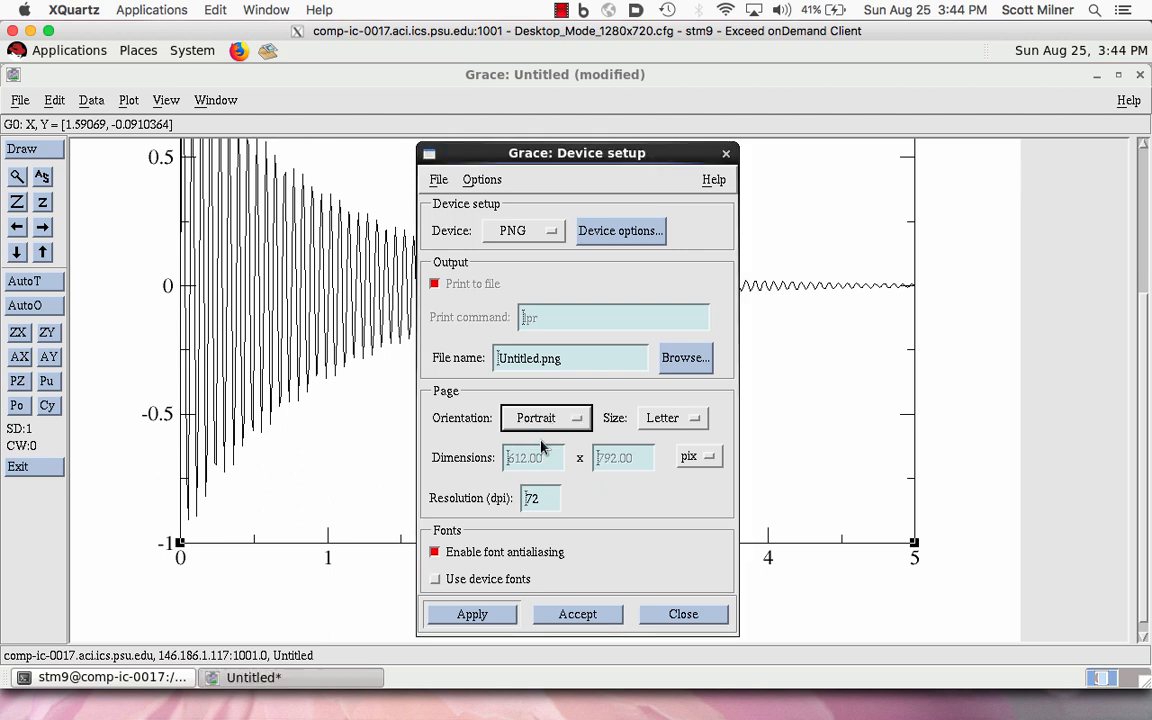
left_click(480, 615)
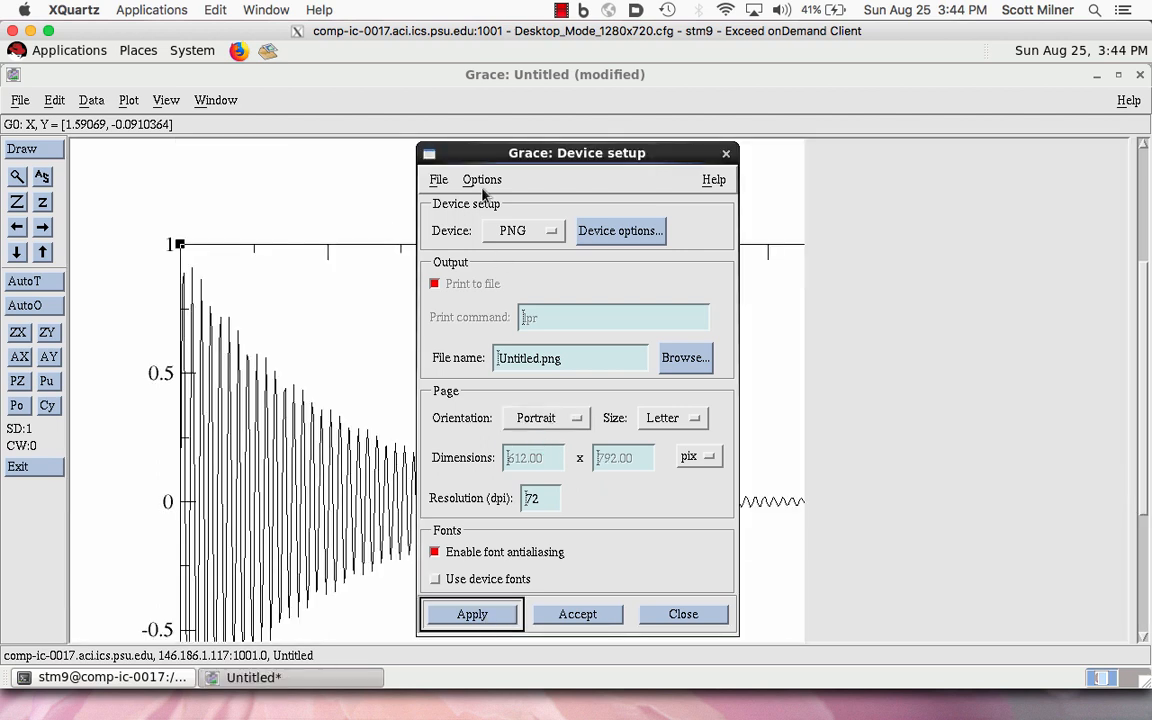
left_click(726, 153)
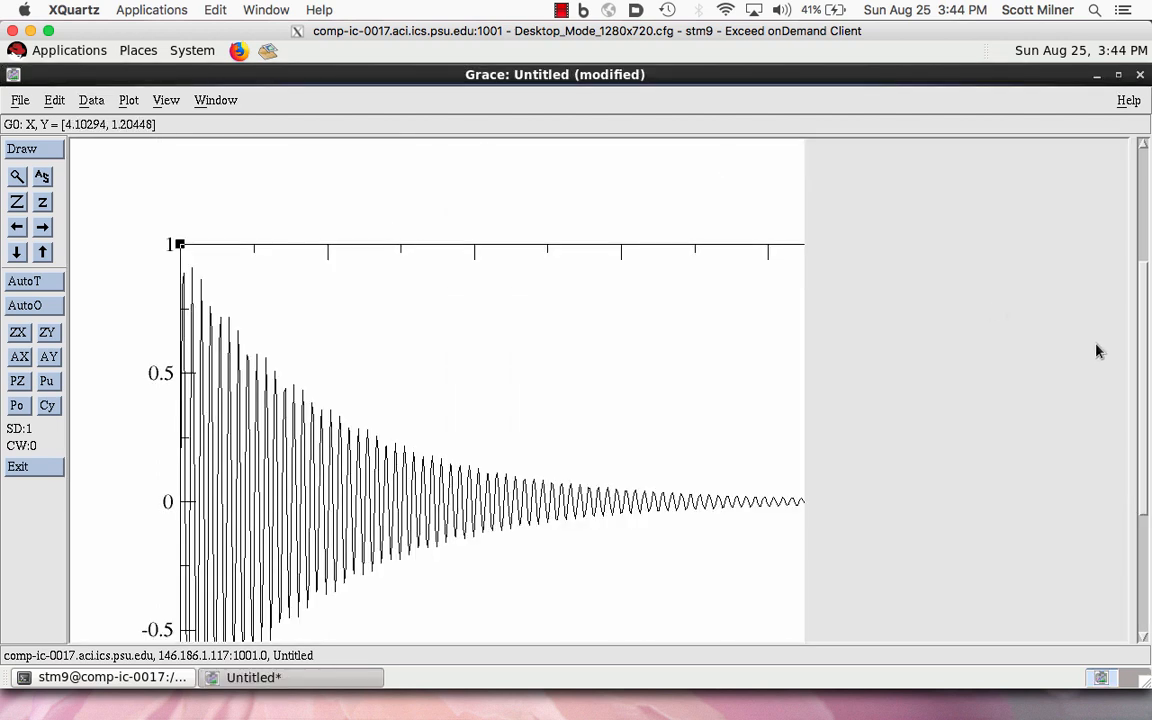
- Arrange the graphs in a matrix of 1 column and 2 rows, adding graphs as needed to fill it
left_click_drag(1145, 344, 1116, 506)
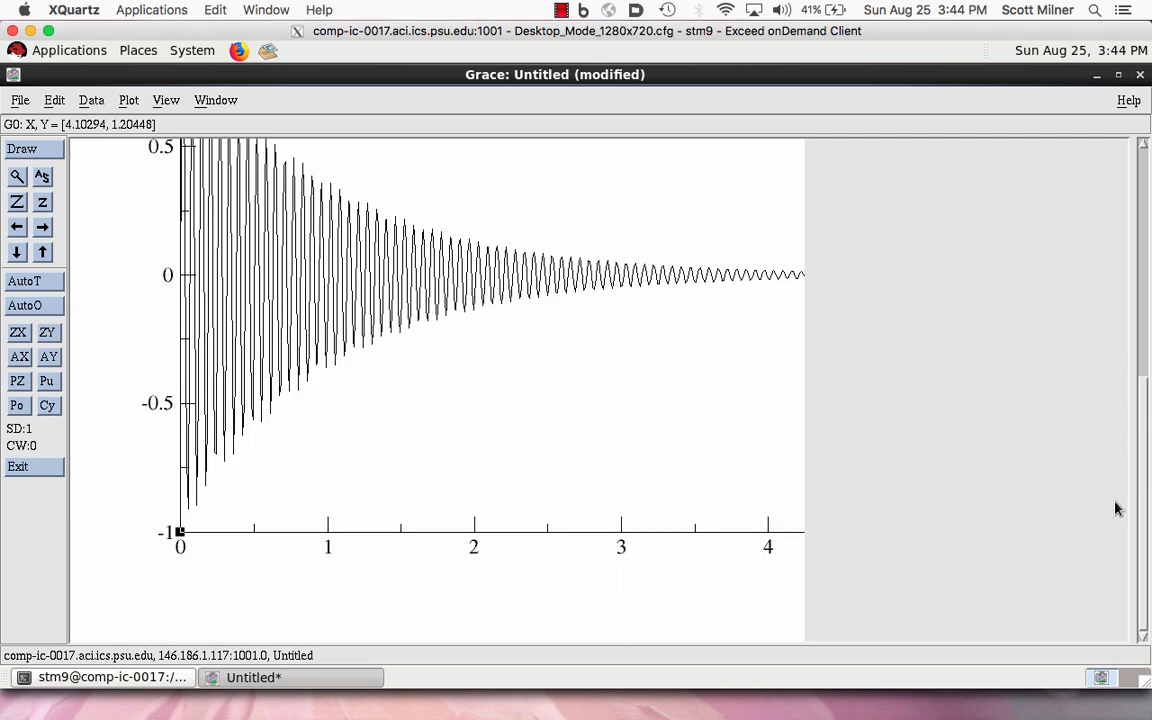
left_click(56, 98)
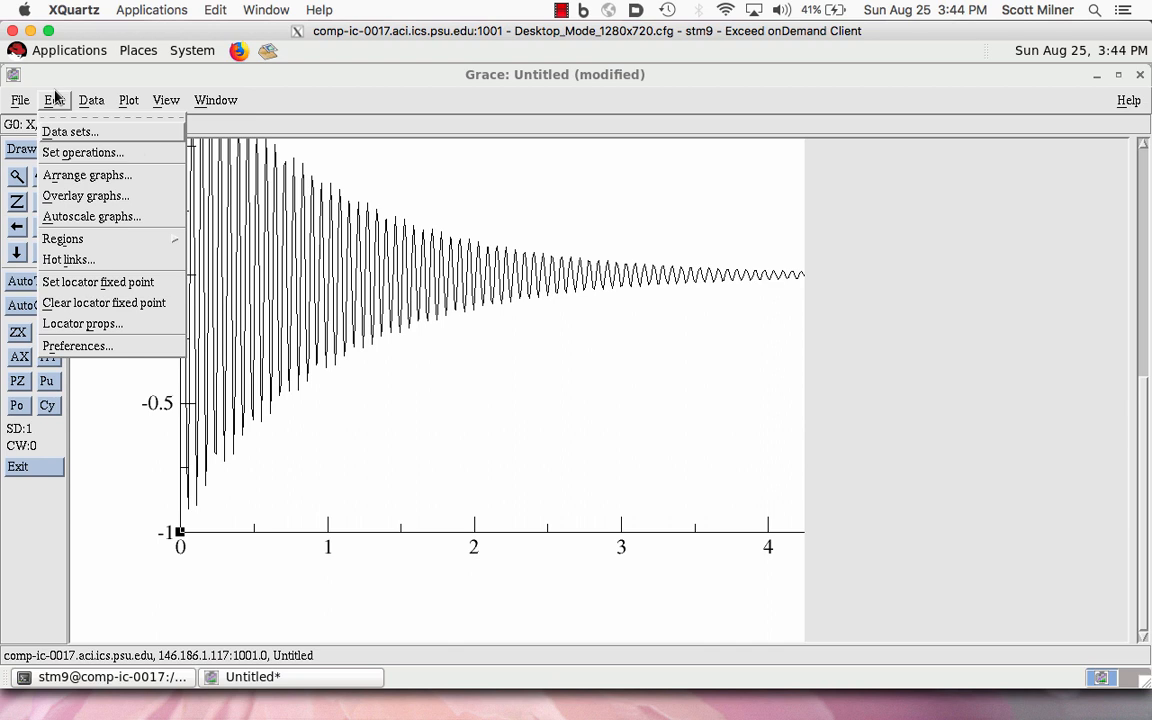
left_click(78, 177)
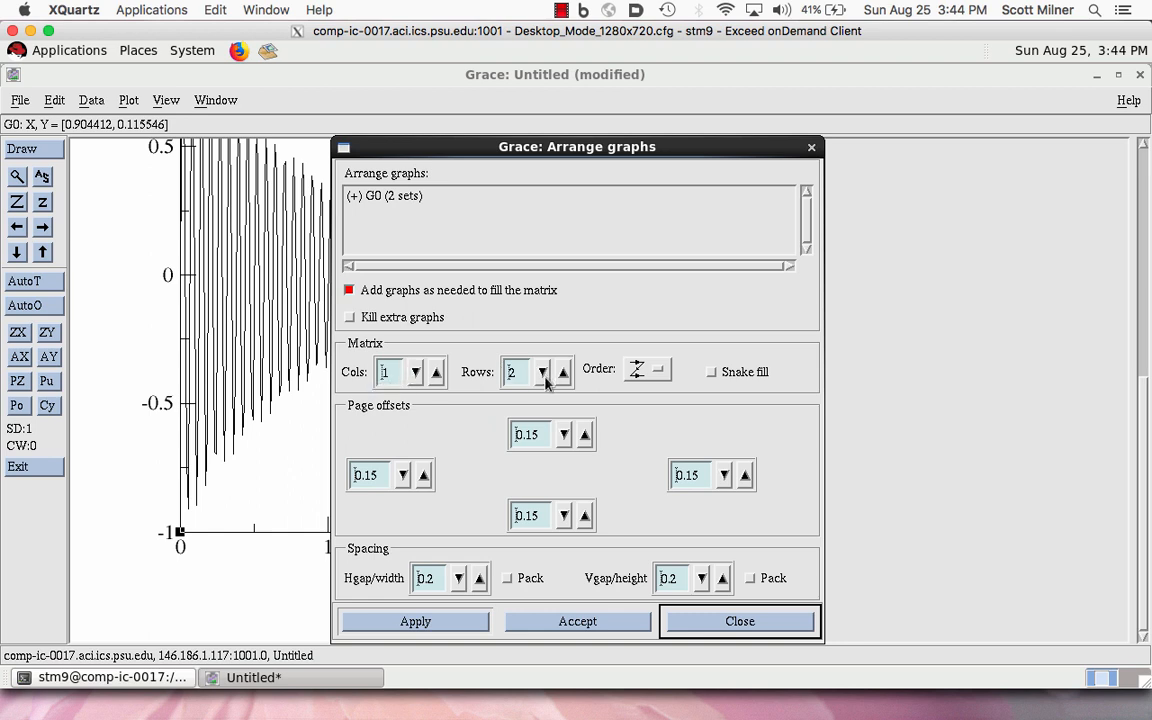
left_click(415, 621)
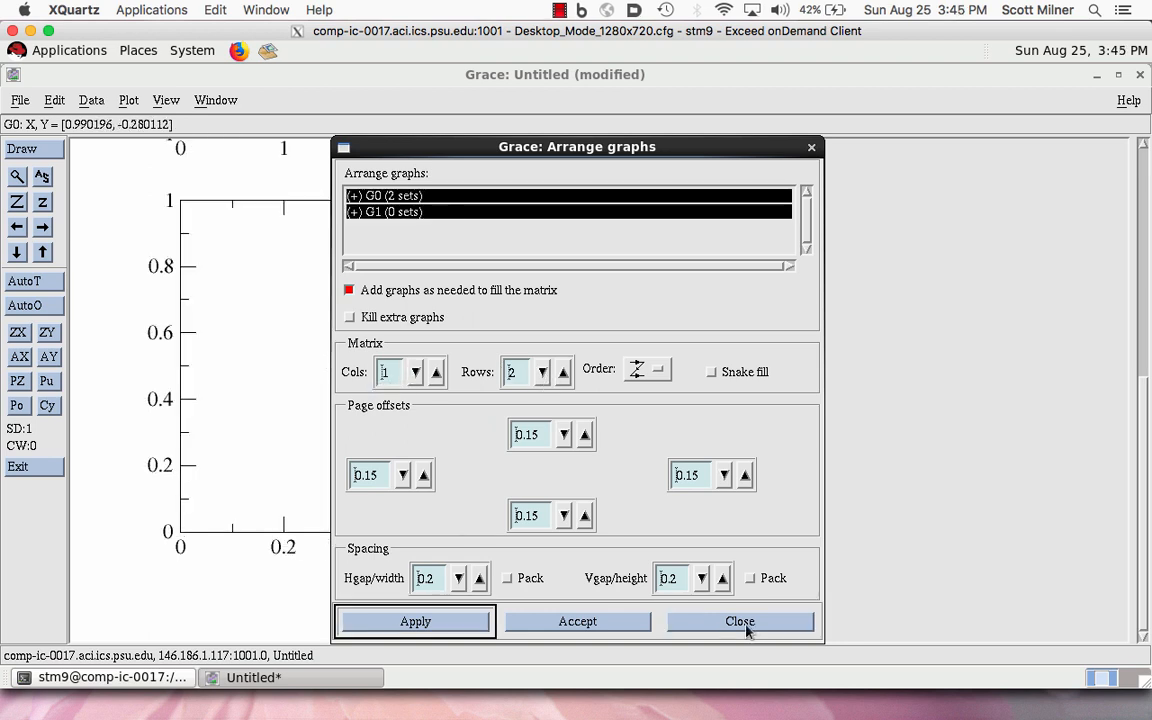
left_click(742, 622)
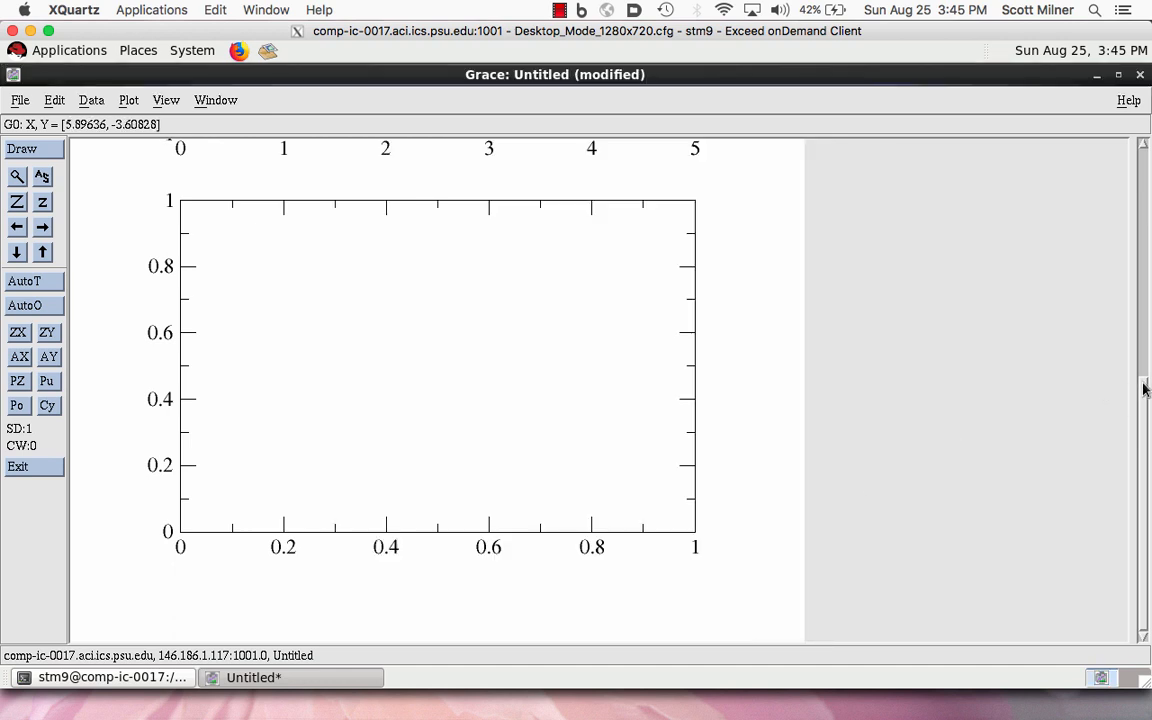
left_click_drag(1146, 389, 1072, 181)
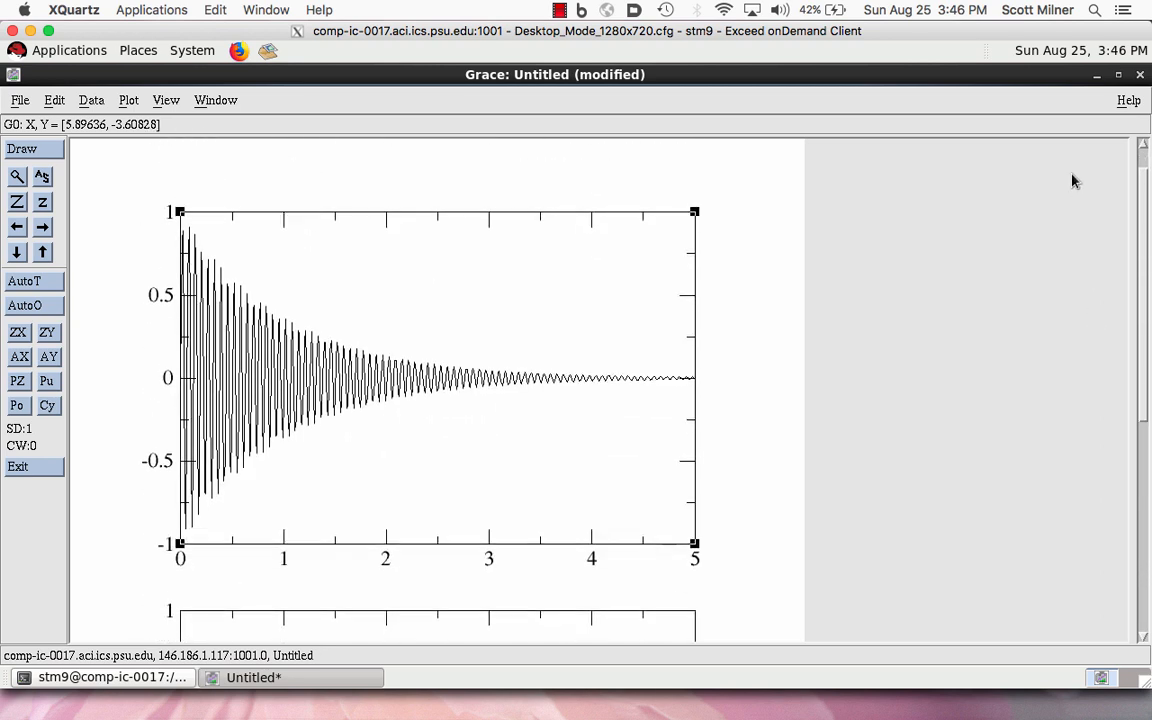